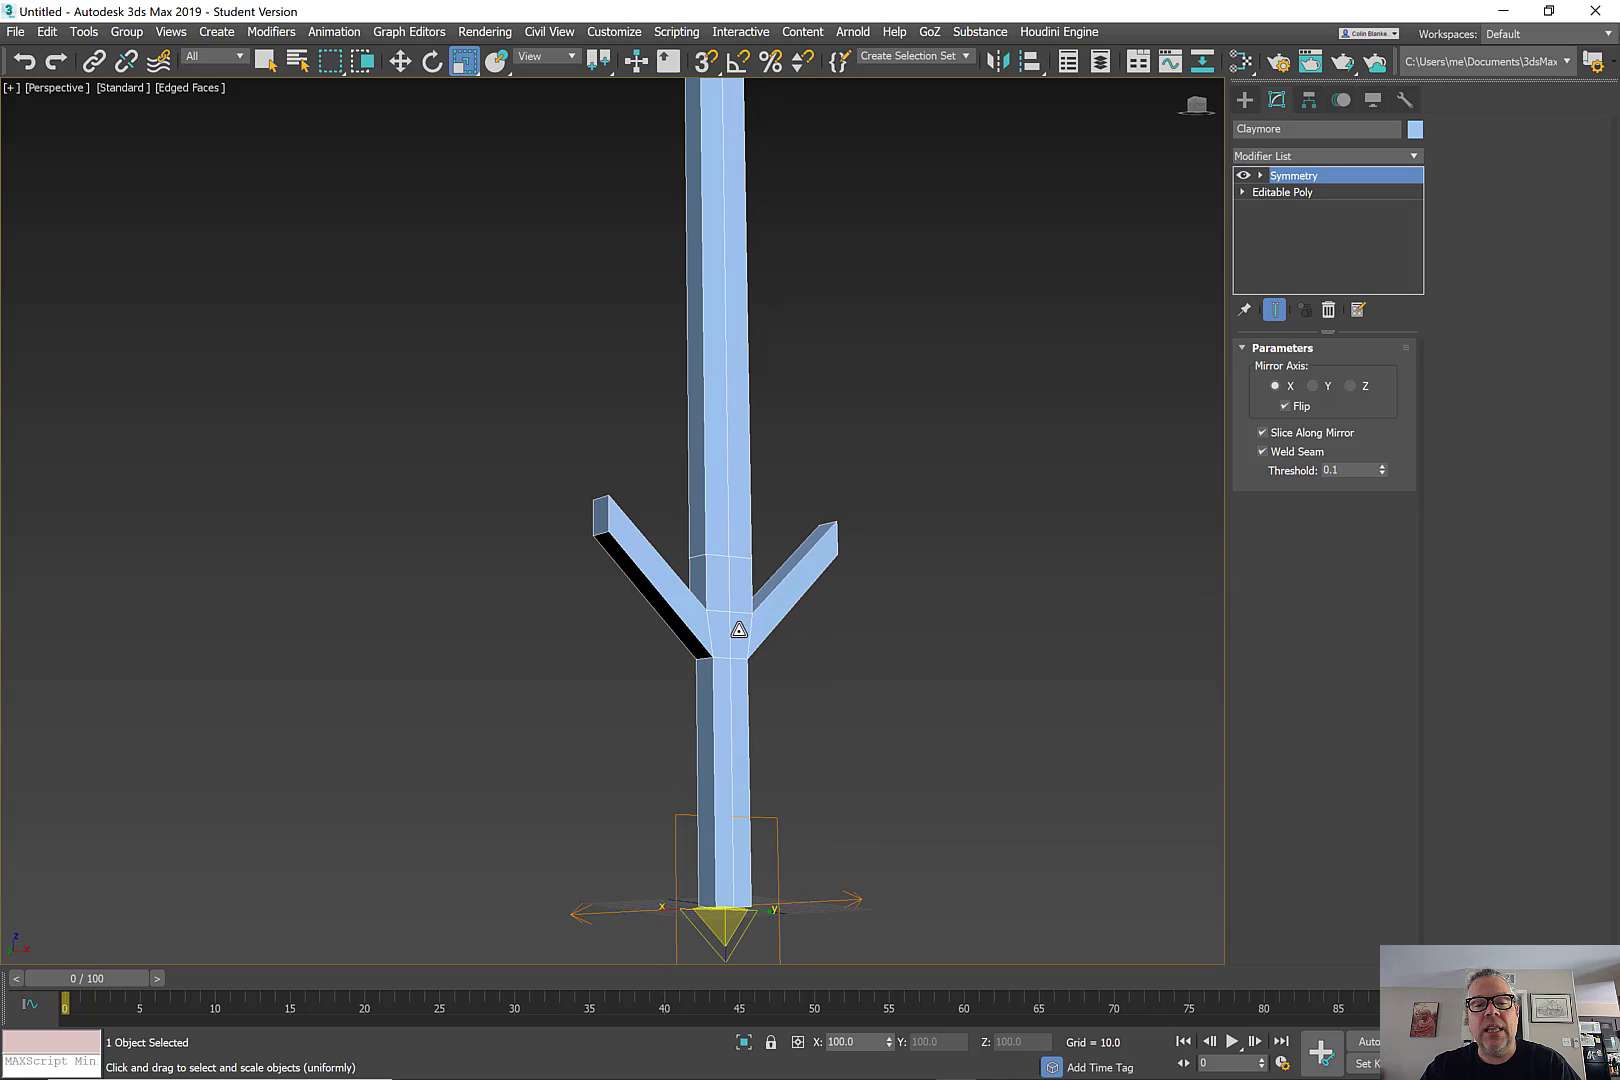
Step: Go to the Claymore's Editable Poly level beneath the Symmetry modifier and toggle the end-result display on and back off
scroll(714, 708, down, 2)
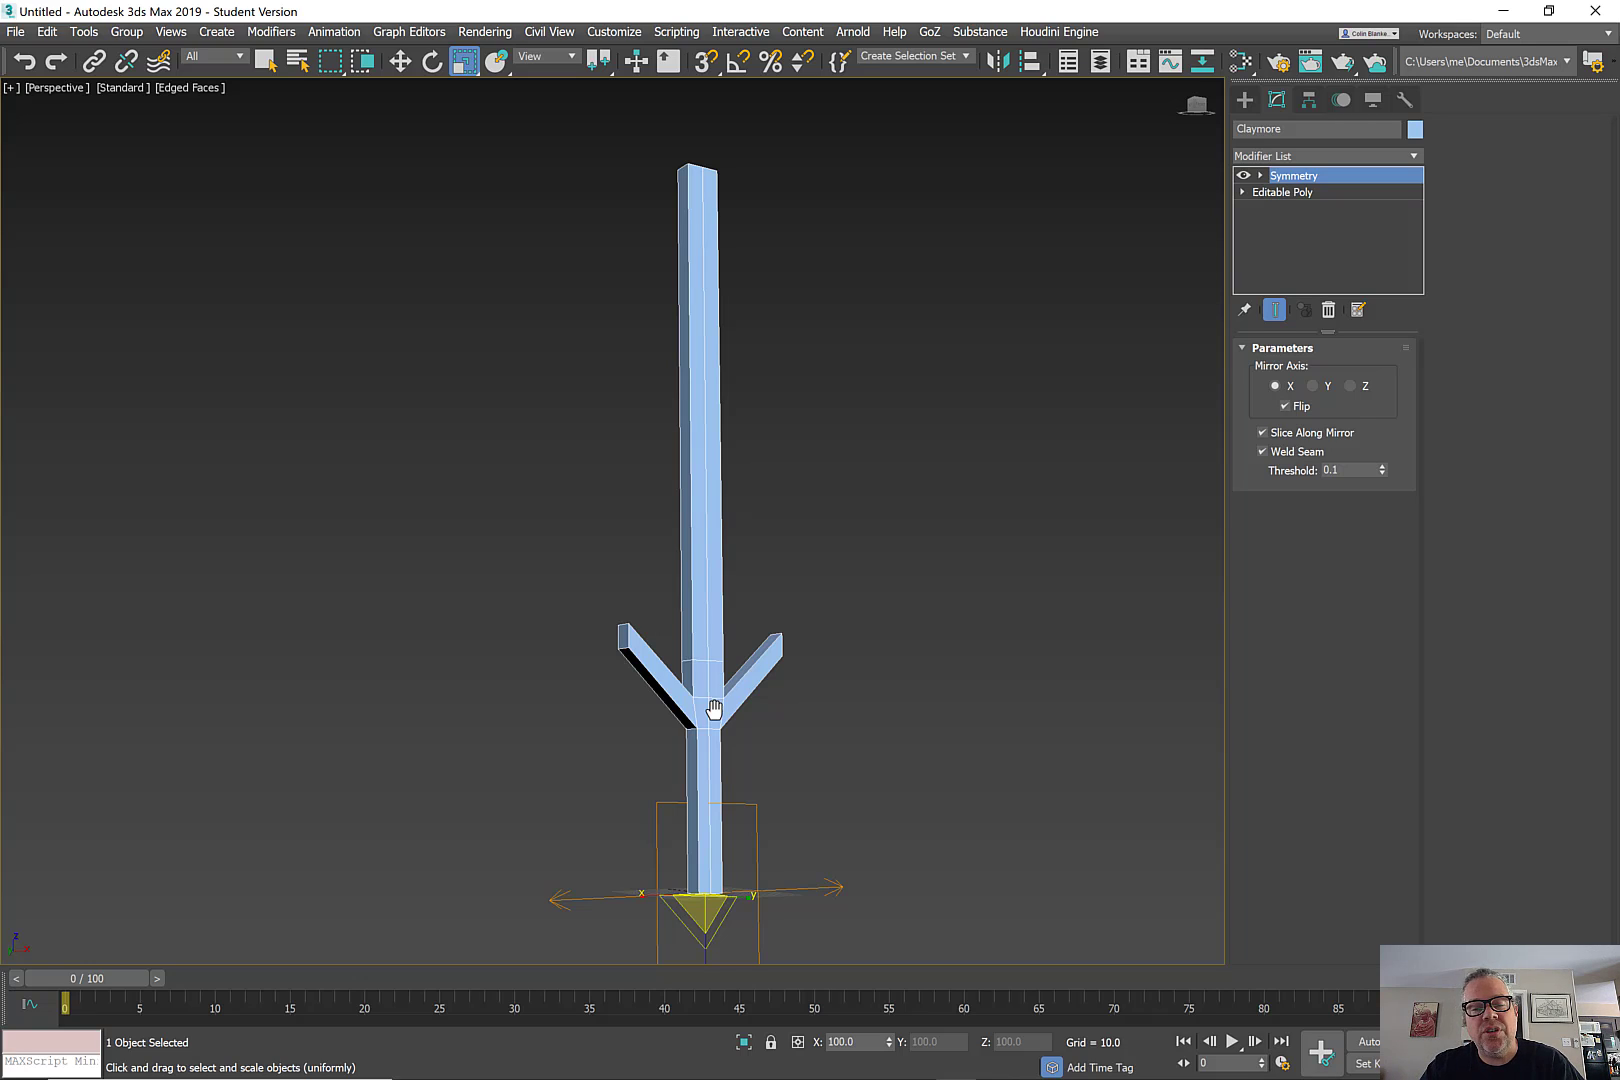
scroll(714, 709, down, 2)
scroll(785, 704, up, 3)
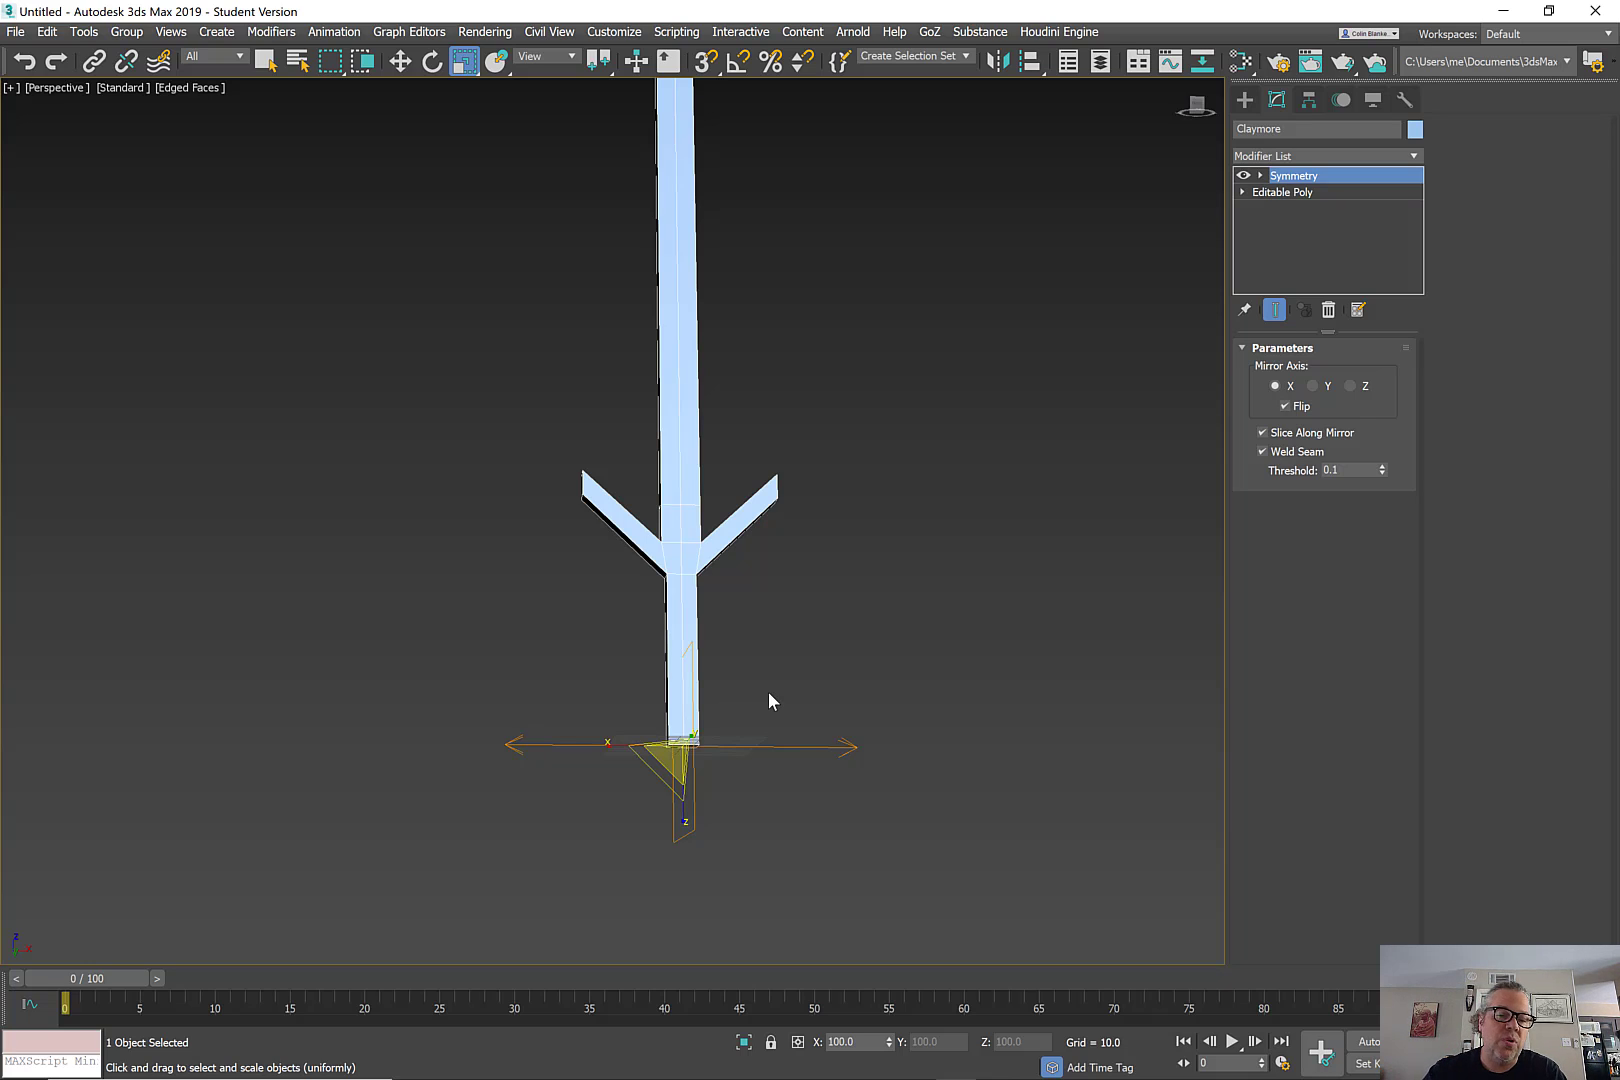
alt+middle_drag(798, 659, 796, 587)
scroll(853, 748, down, 3)
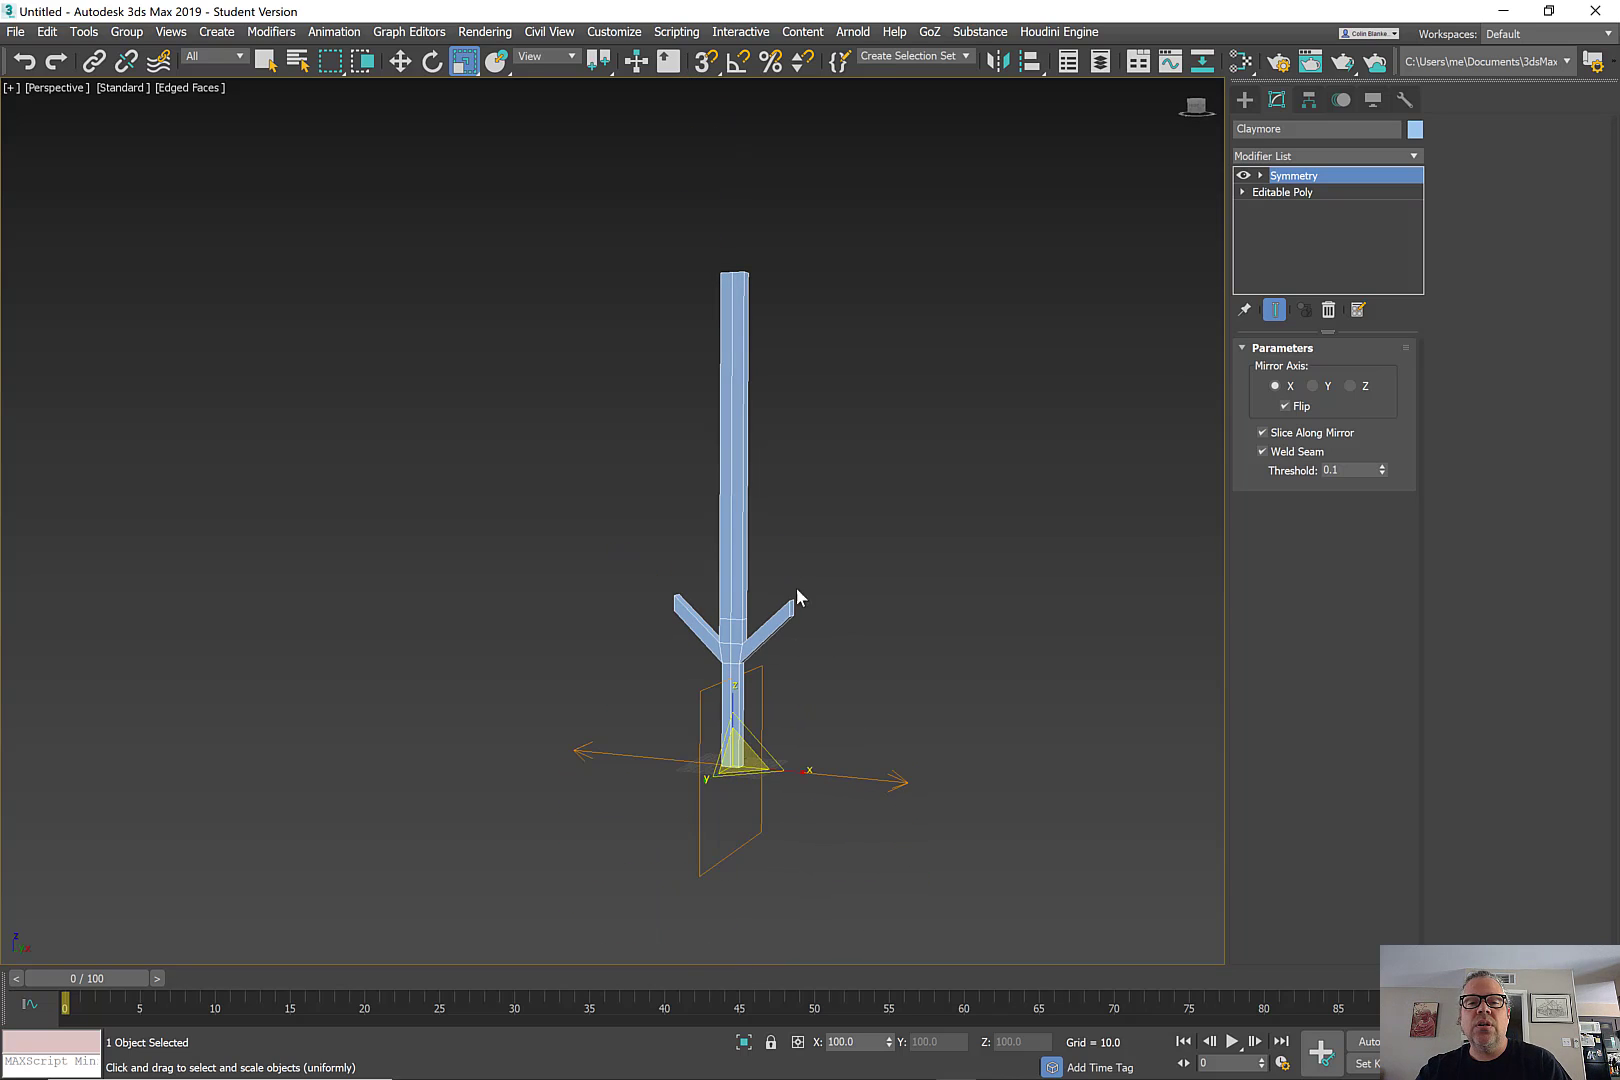
click(1259, 195)
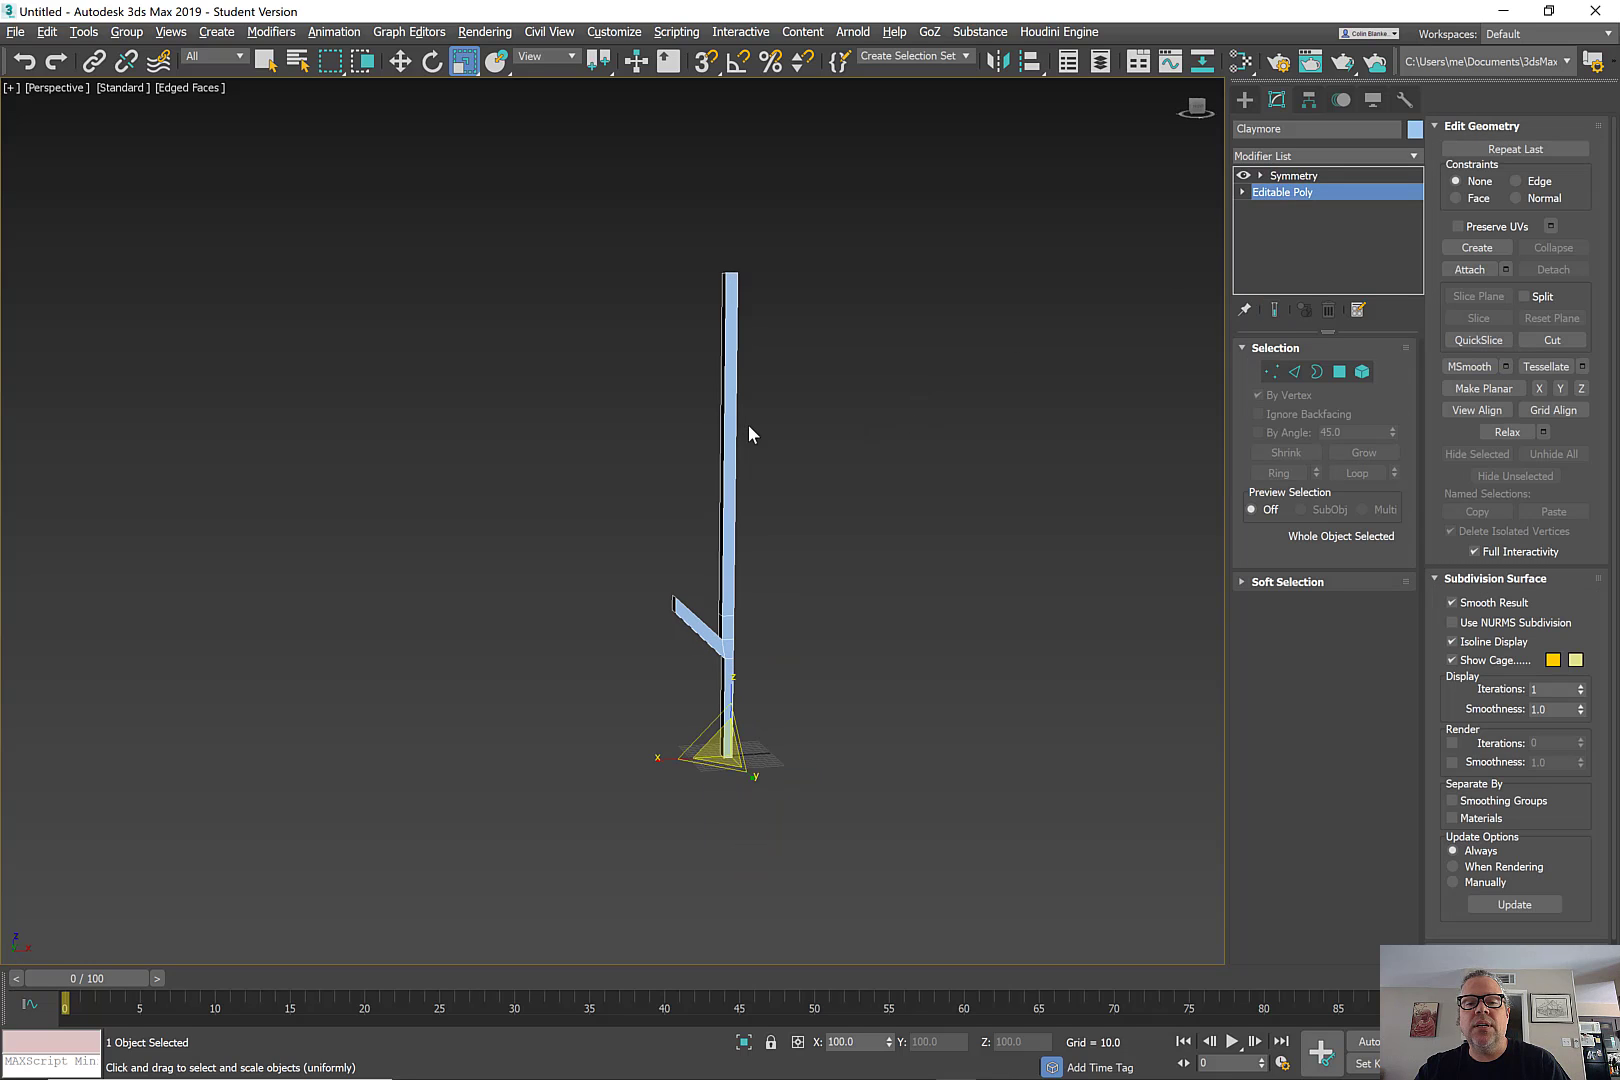
click(1273, 313)
click(1273, 316)
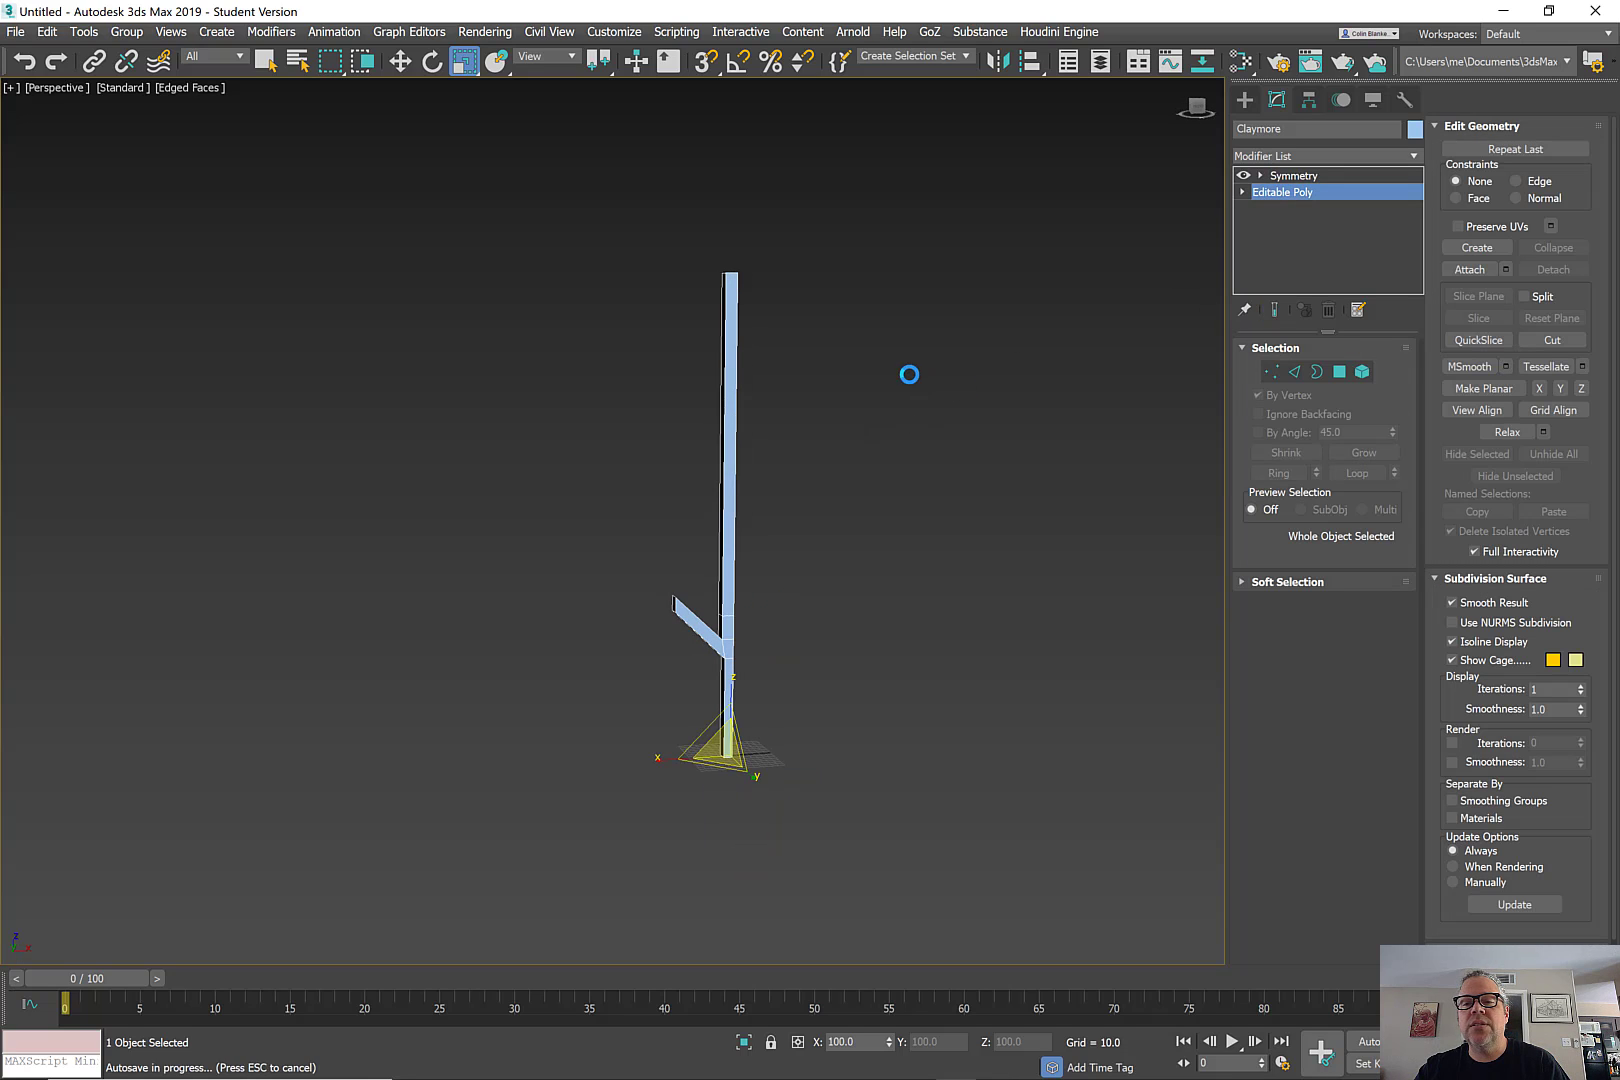
Step: Examine the half sword's blade, crossguard arm and handle at the Editable Poly level
scroll(731, 336, up, 3)
middle_drag(731, 336, 734, 301)
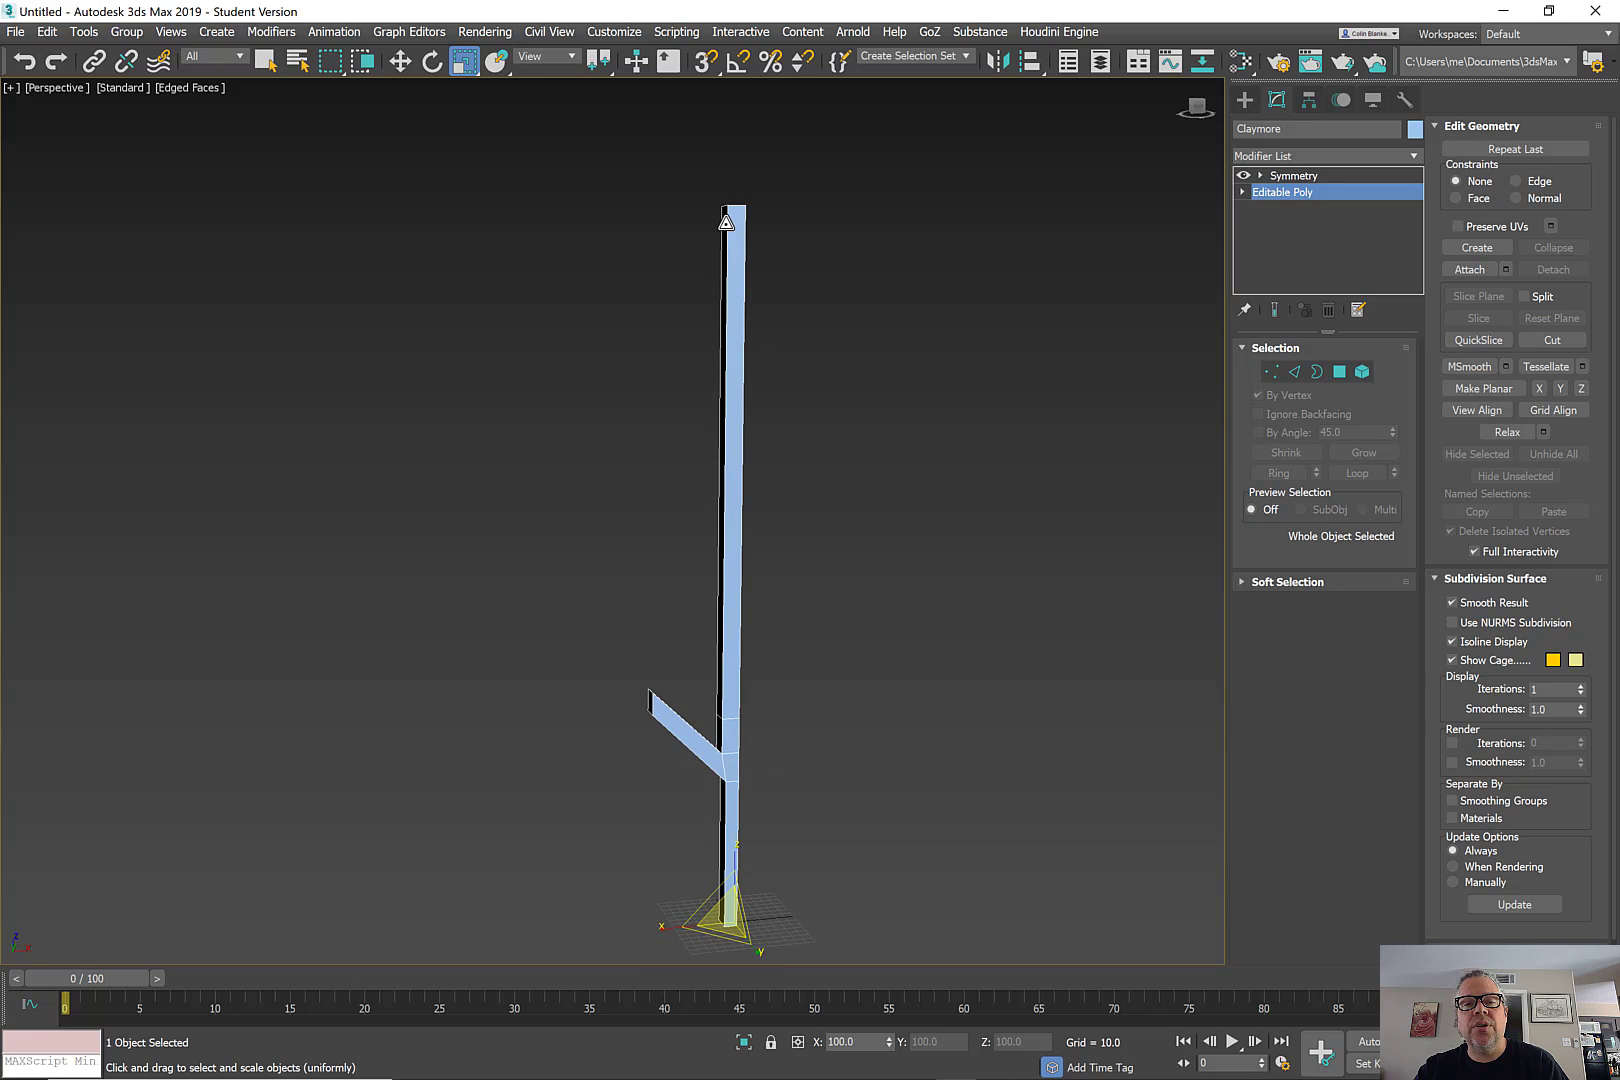
middle_drag(731, 696, 704, 556)
scroll(725, 538, up, 4)
scroll(729, 540, down, 2)
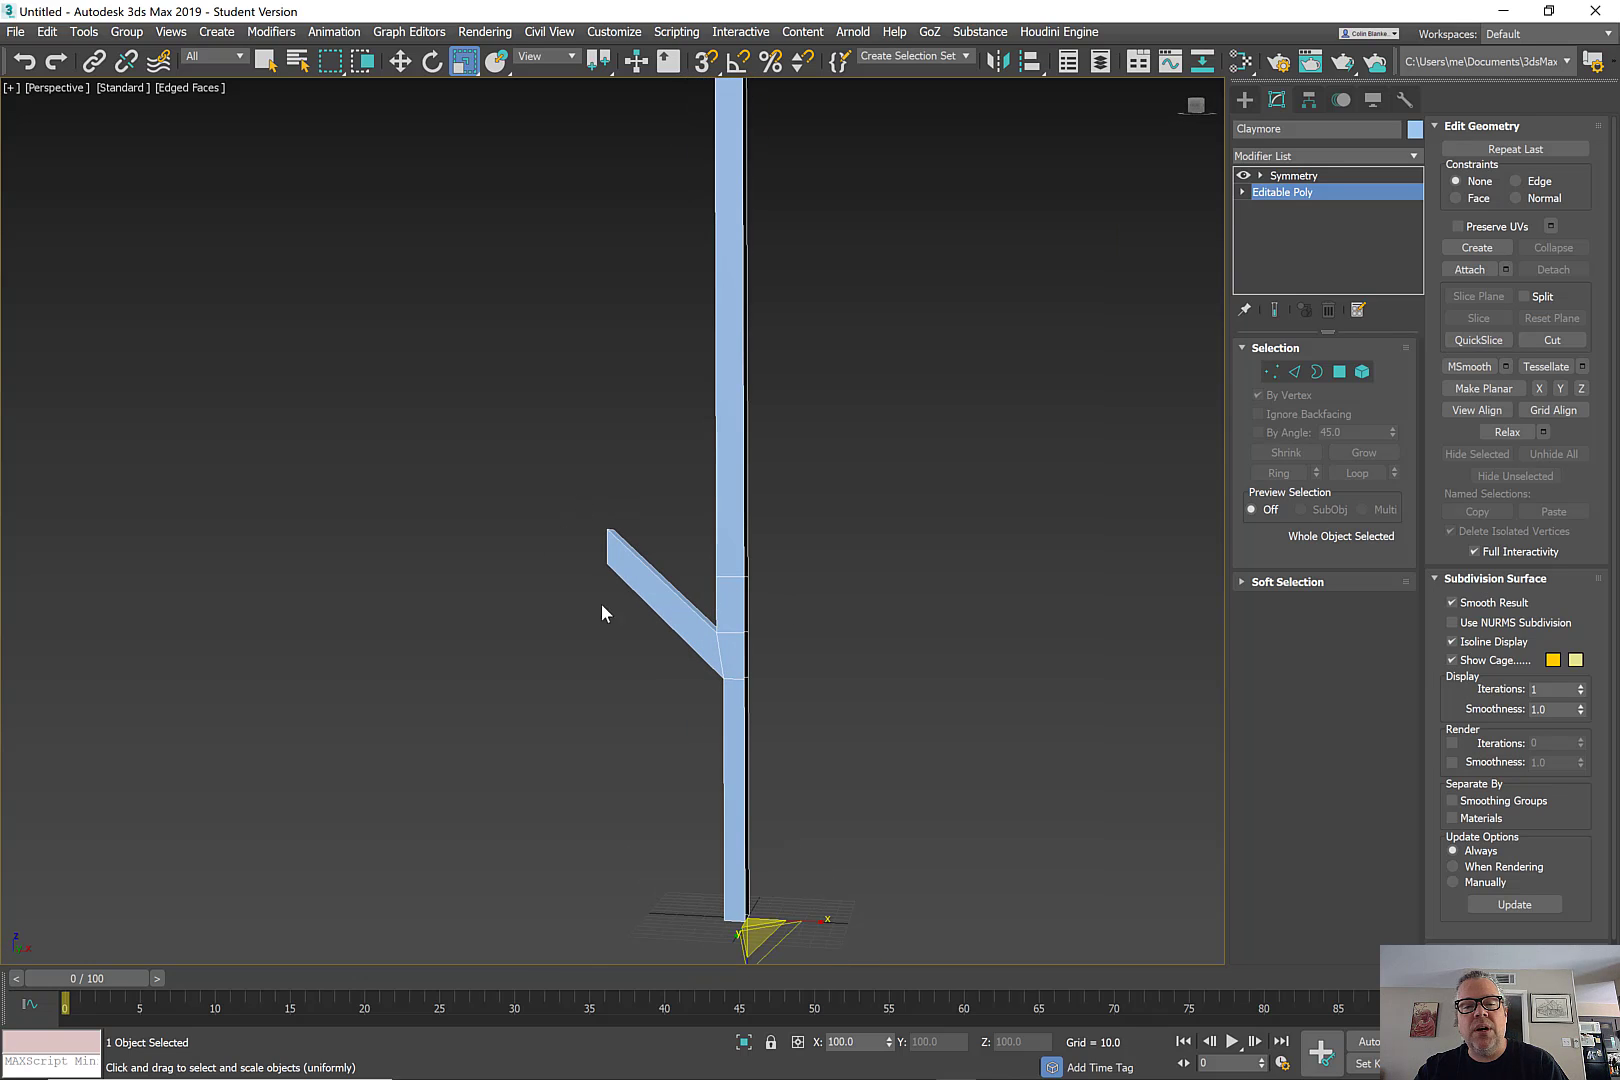
middle_drag(671, 734, 682, 513)
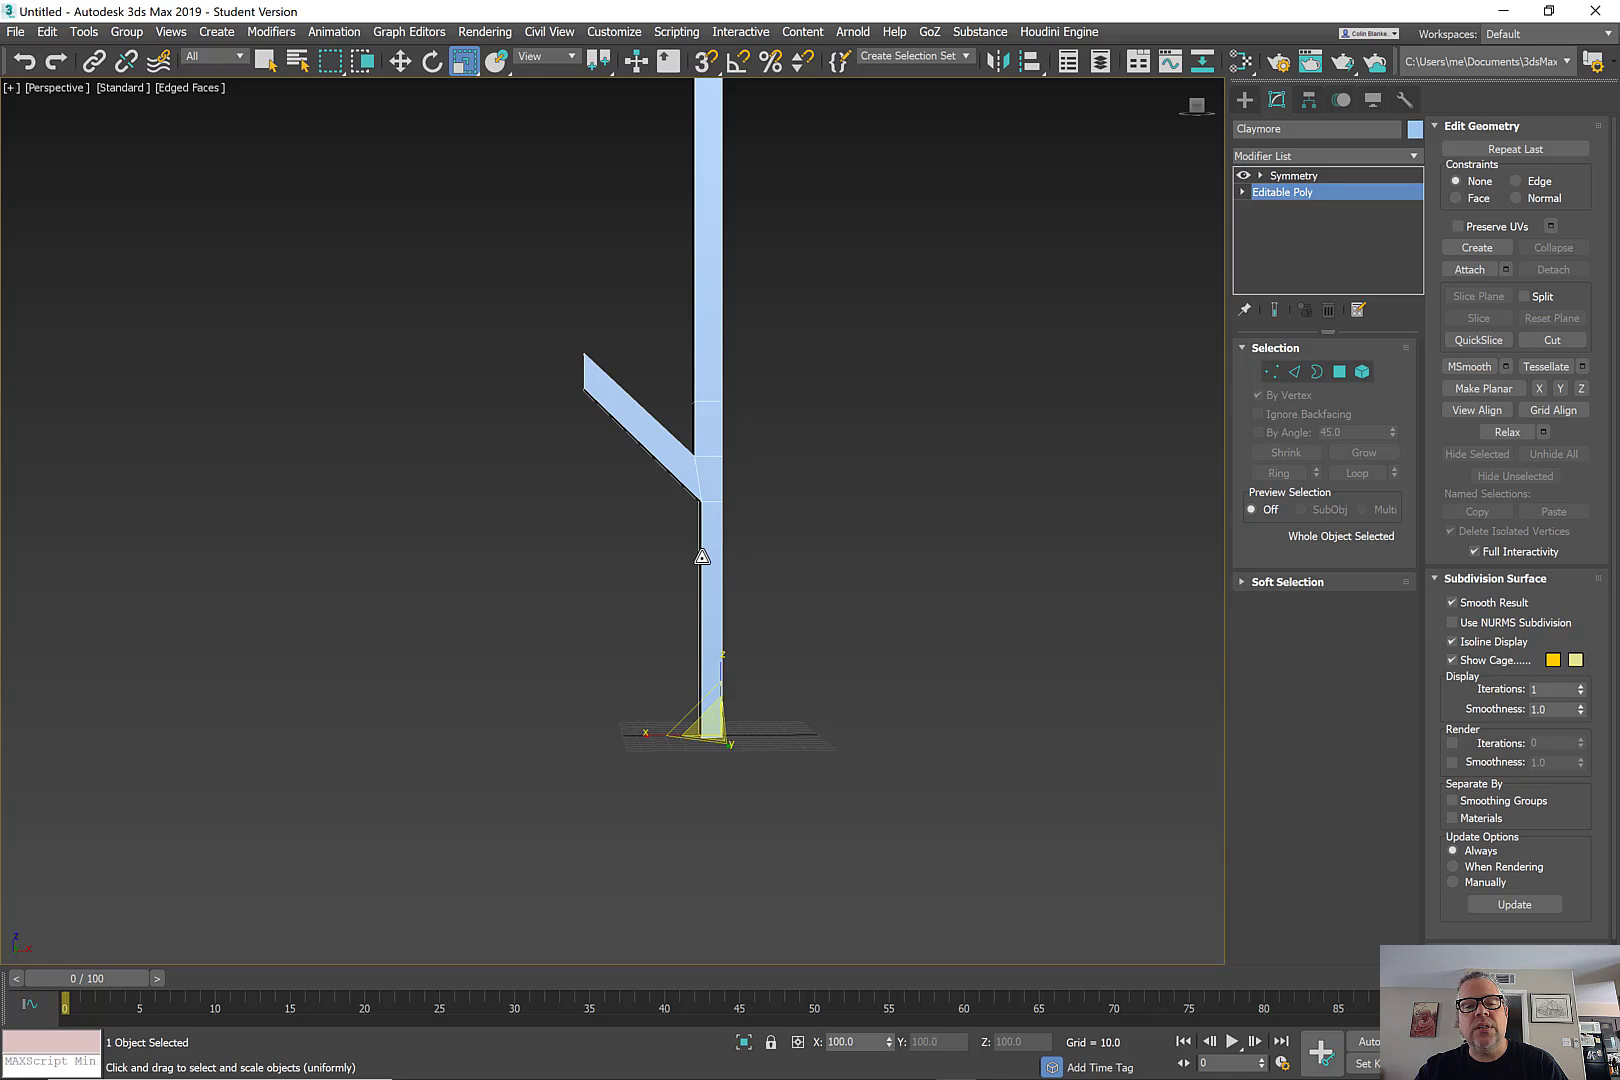
scroll(709, 701, down, 4)
middle_drag(709, 474, 689, 606)
scroll(720, 700, up, 3)
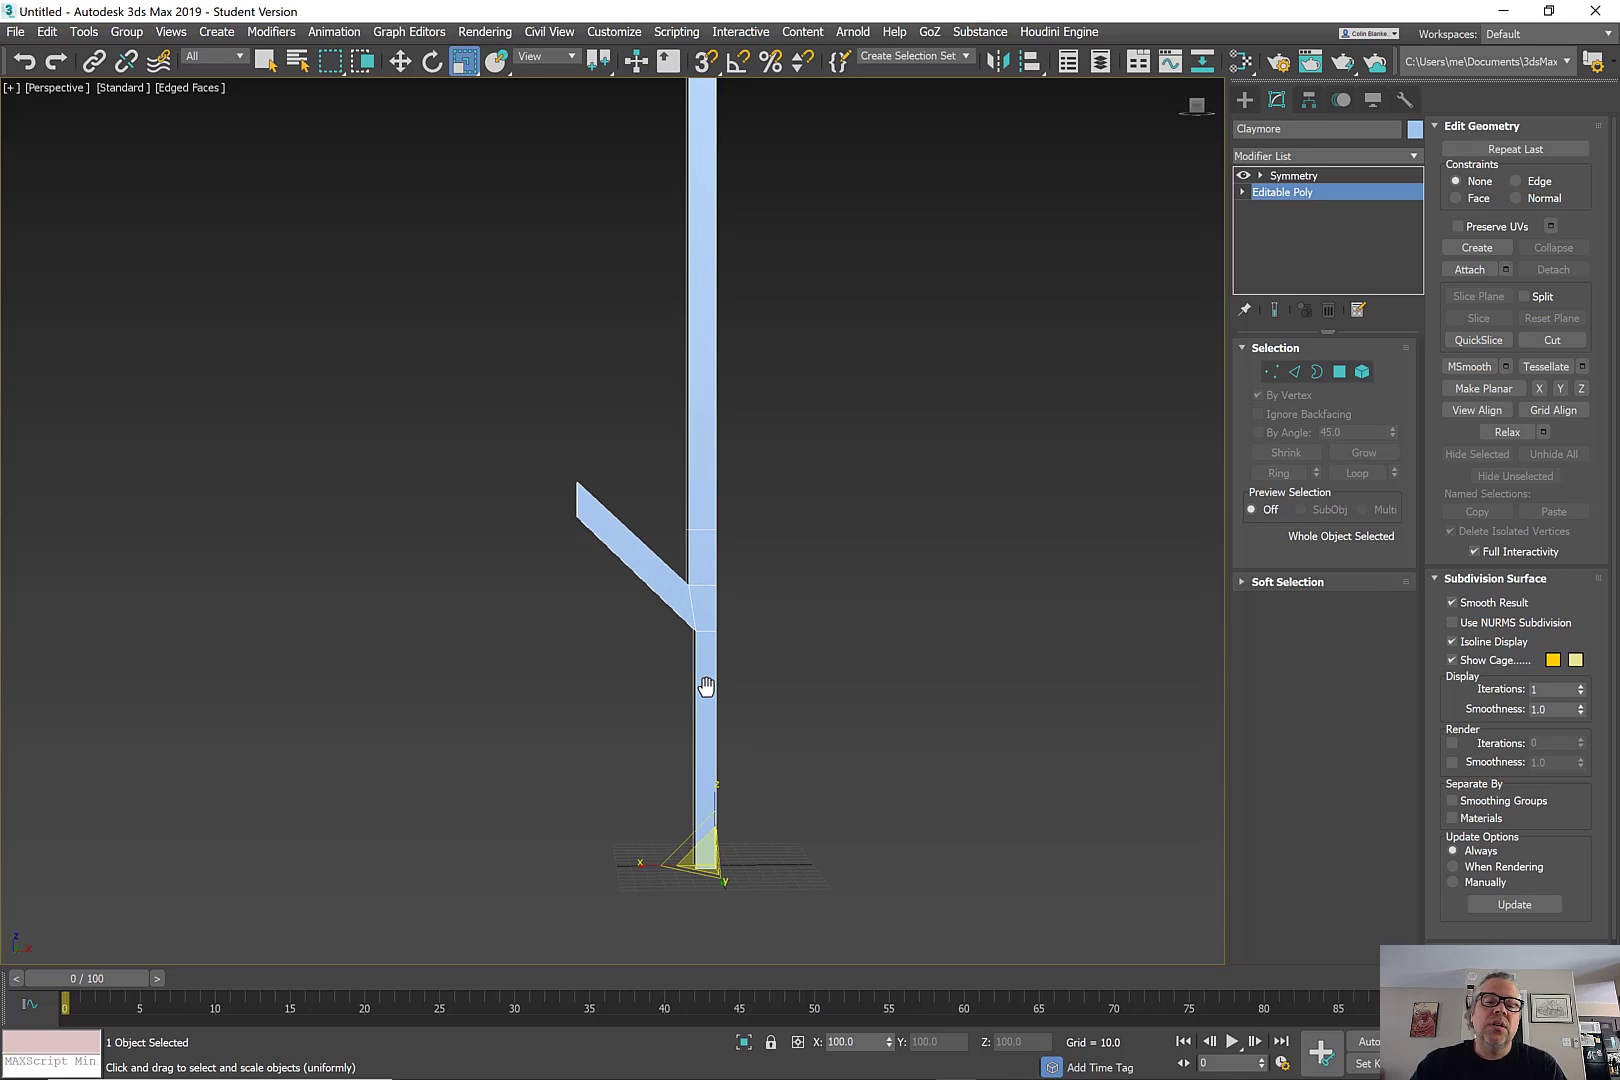
middle_drag(706, 686, 698, 628)
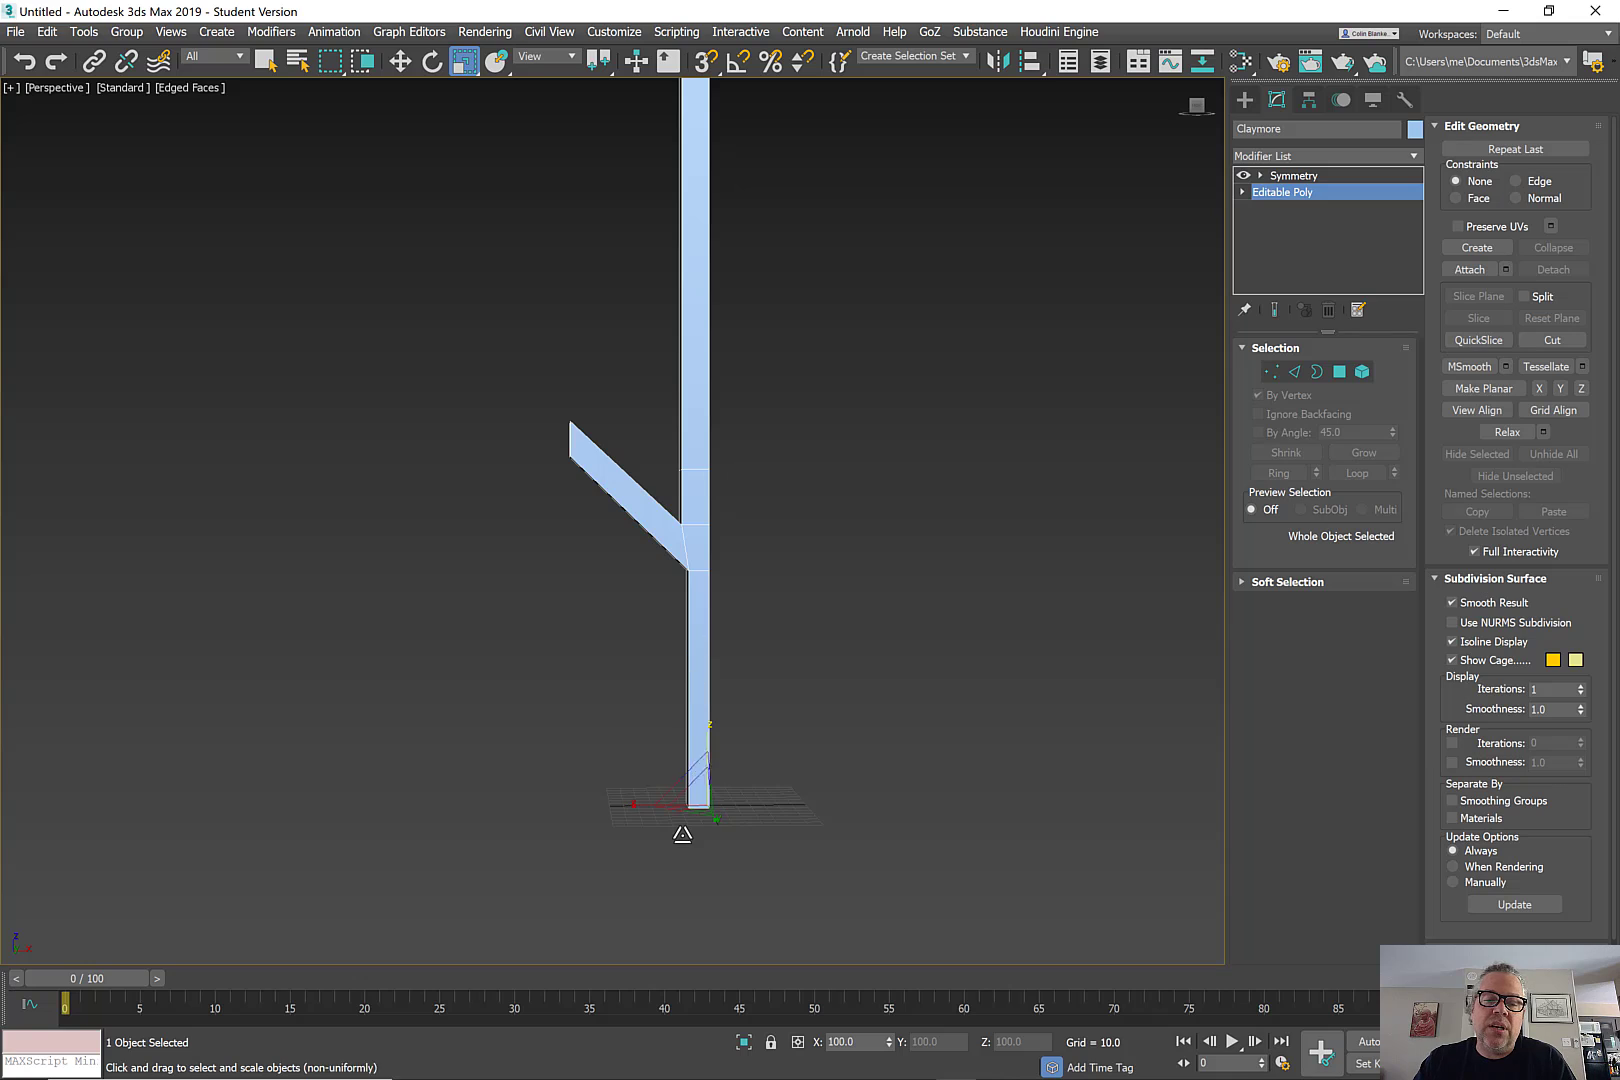
Step: Check the claymore image results in the browser, then bring up claymore-satin.jpg in the Photos app
mouse_move(592, 1076)
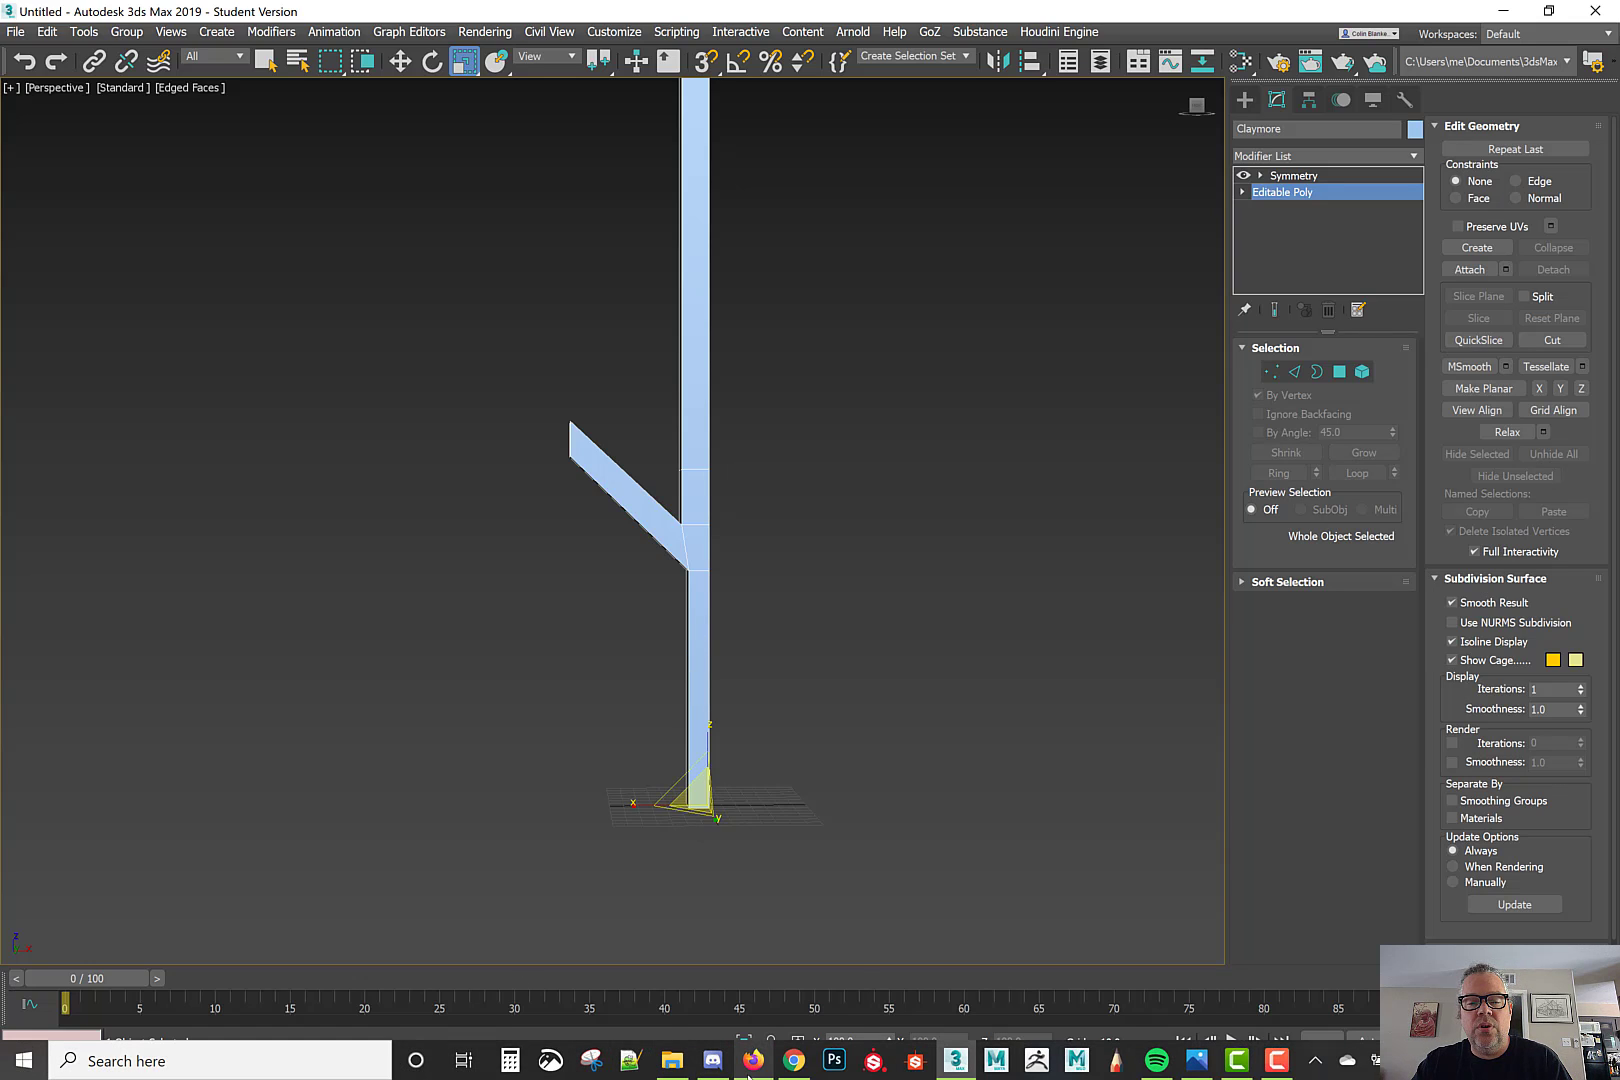
mouse_move(752, 1062)
click(760, 955)
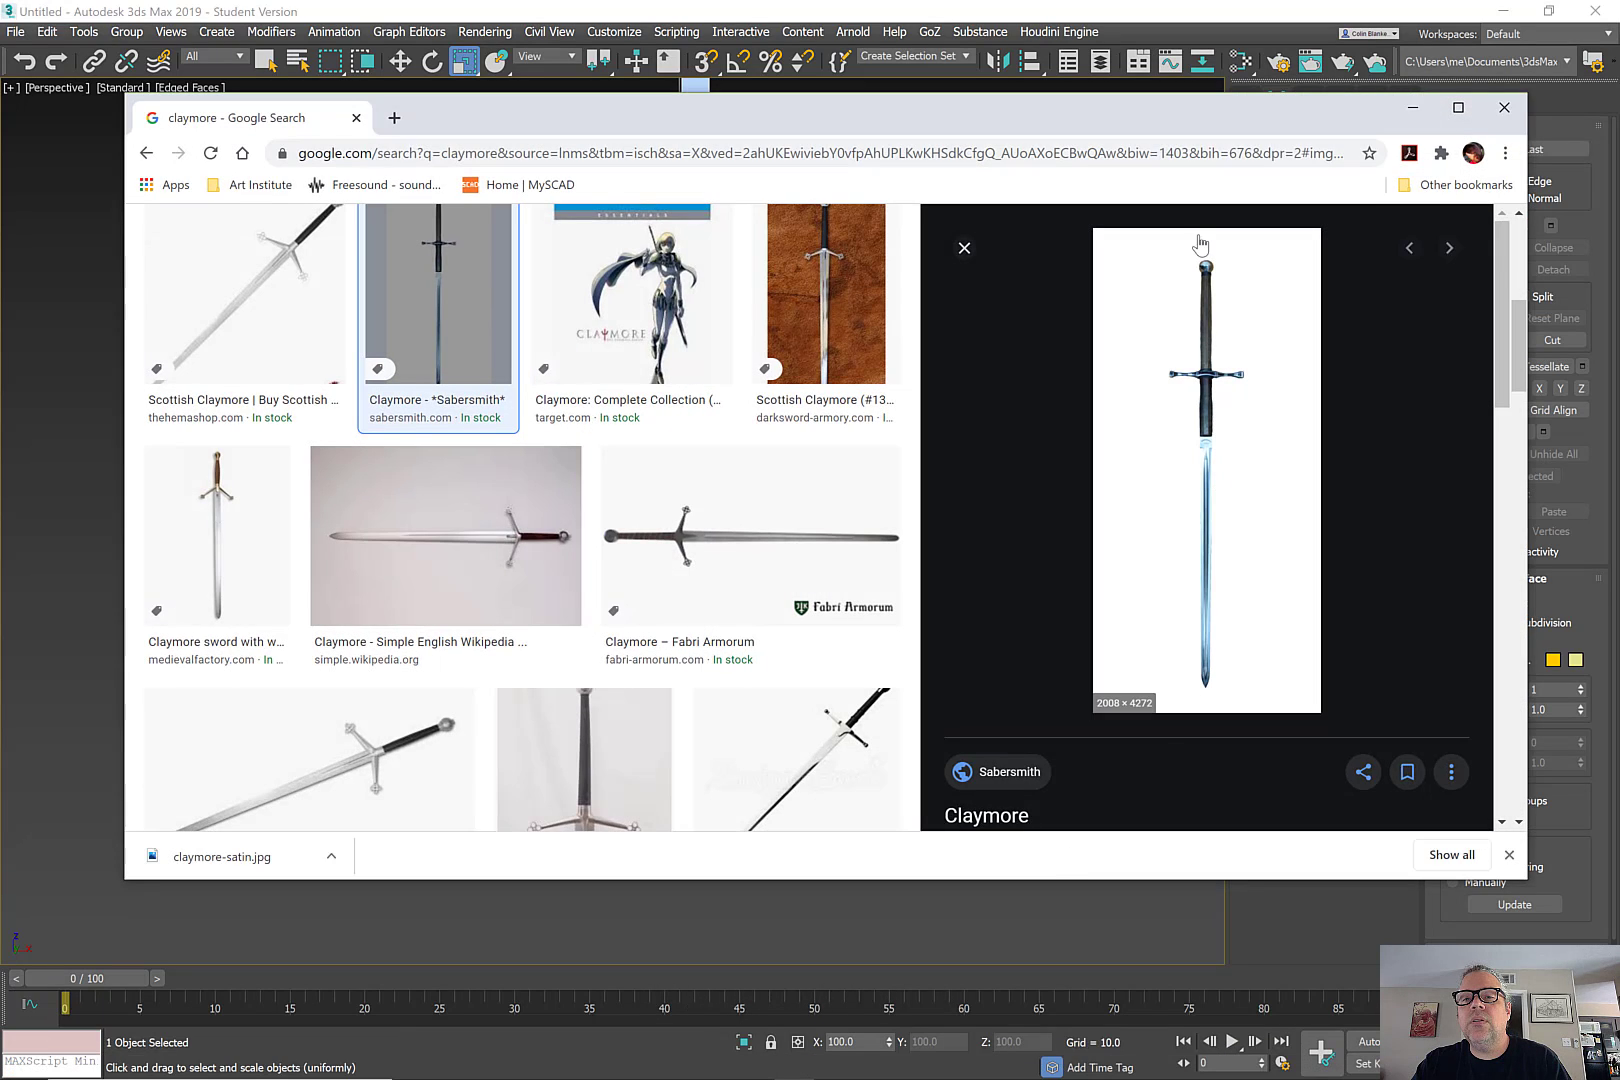
click(1413, 107)
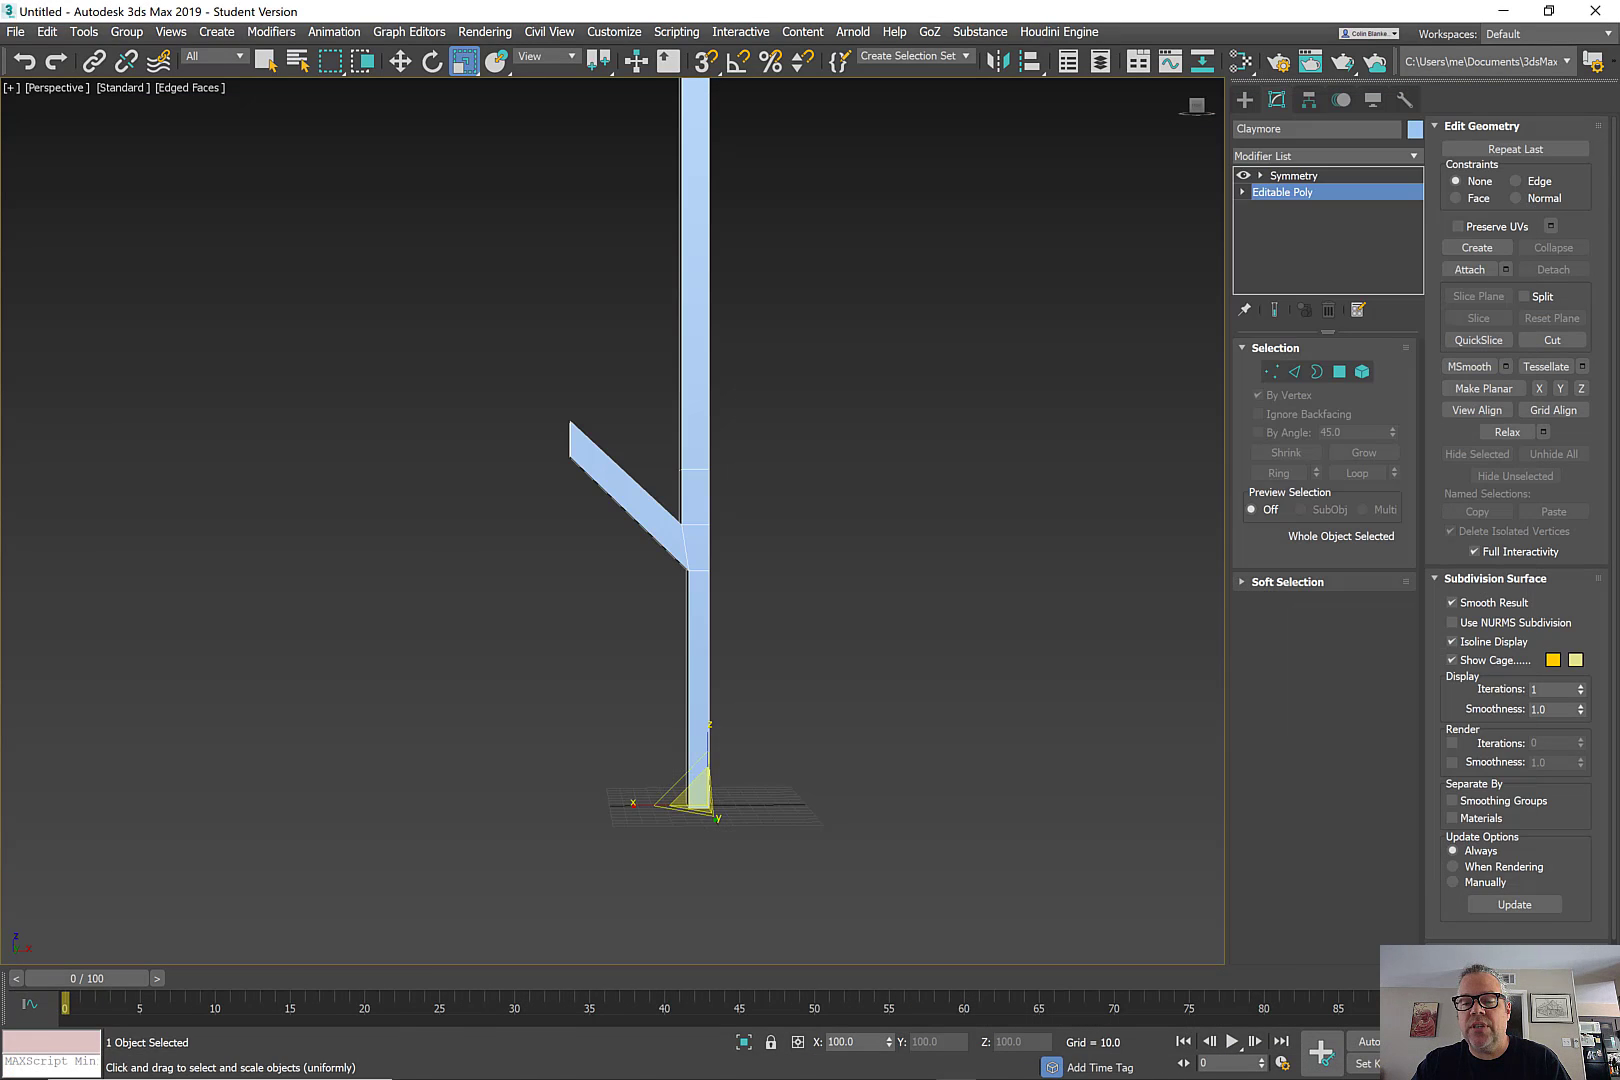
click(1196, 1062)
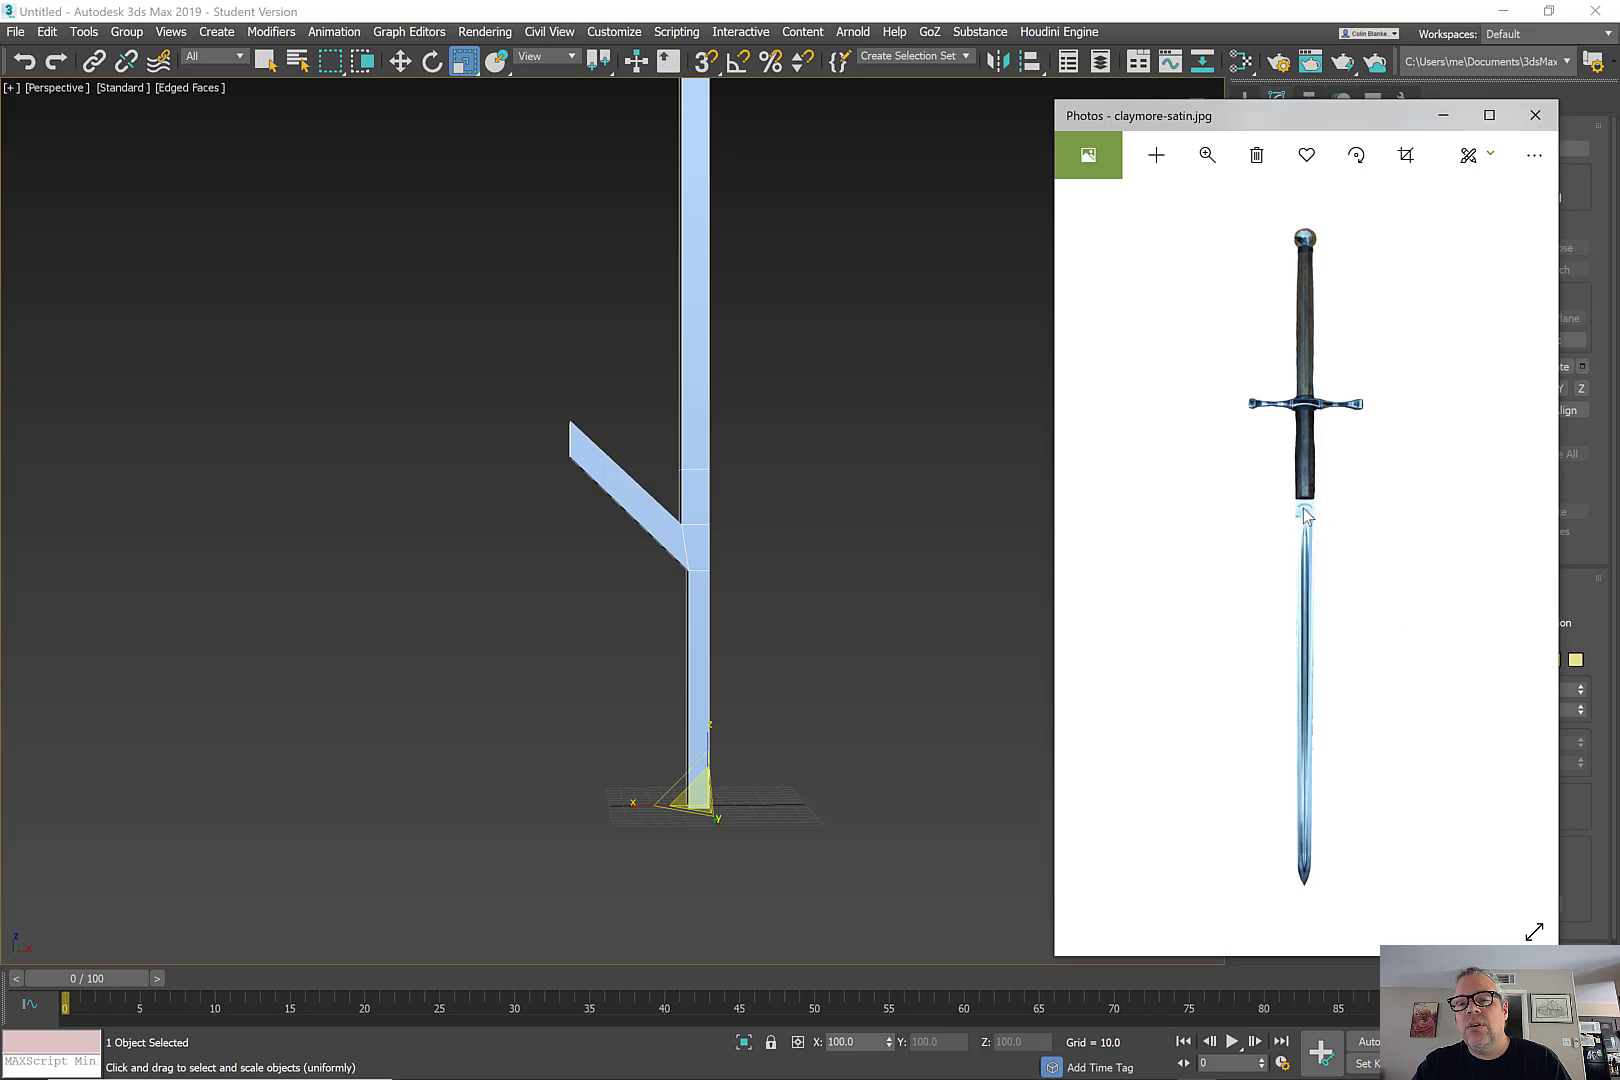
Step: Back in 3ds Max, select the four vertices of the loop above the crossguard and raise them to about Z 300.7
click(780, 403)
scroll(780, 403, down, 4)
middle_drag(780, 403, 748, 573)
key(1)
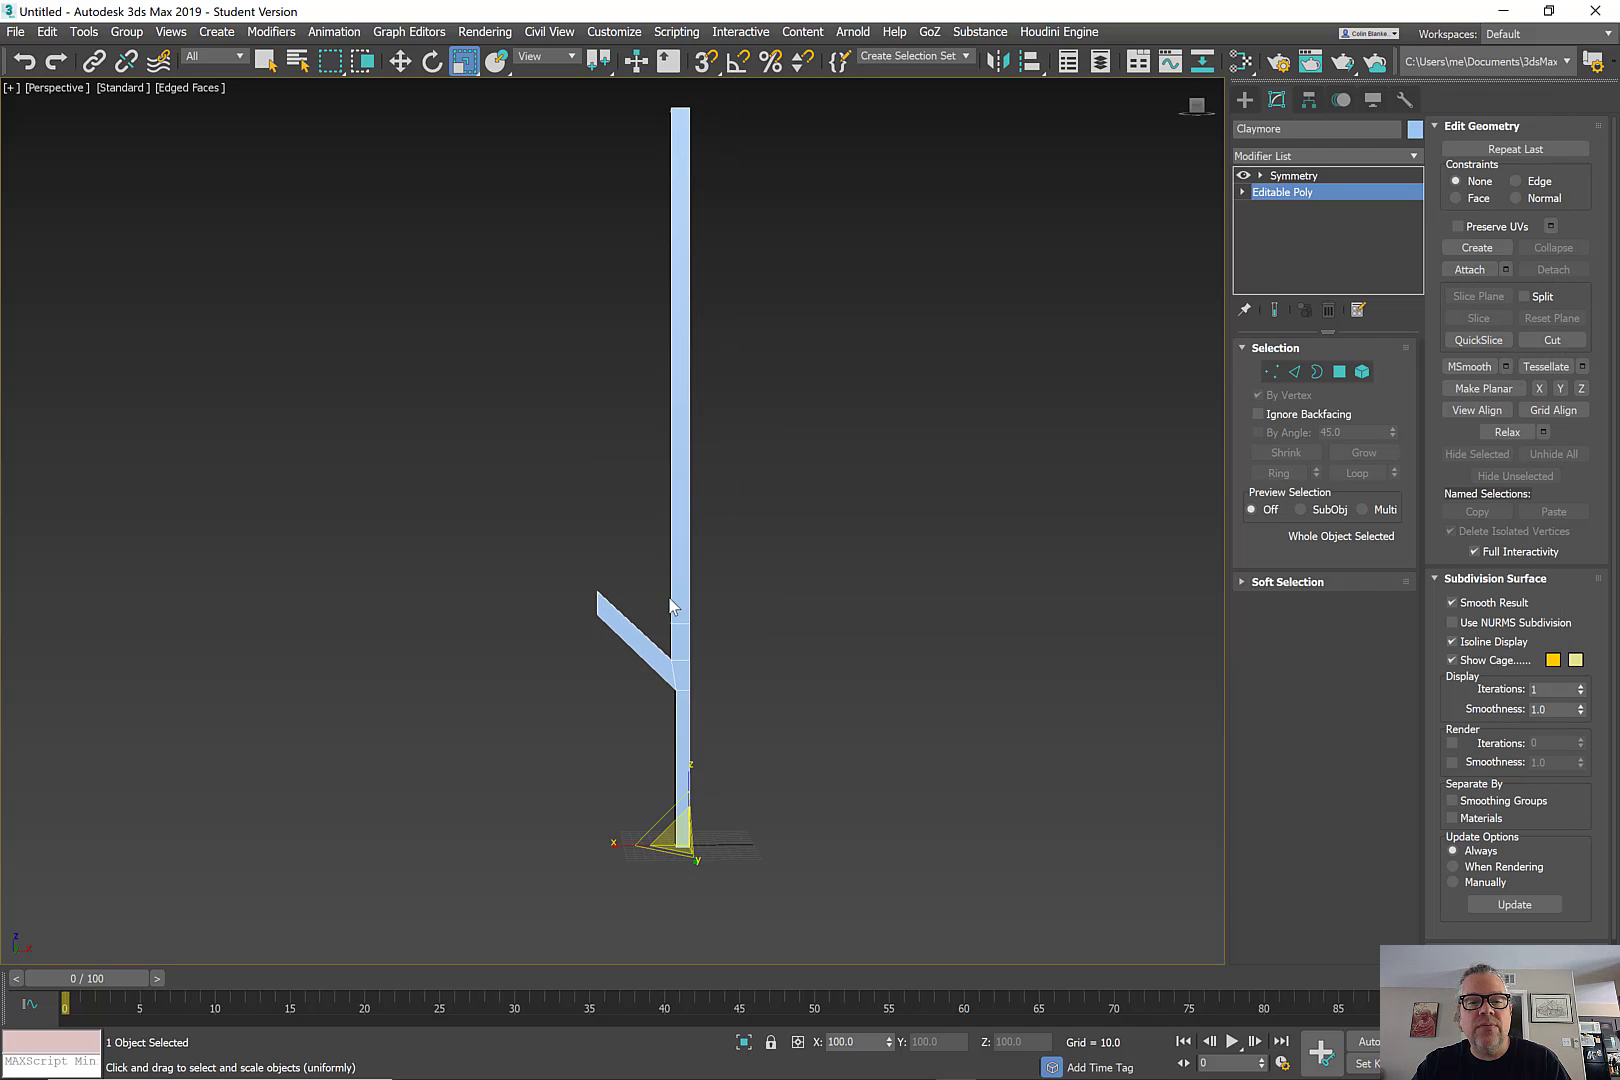
drag(661, 606, 708, 635)
key(w)
alt+middle_drag(700, 621, 719, 625)
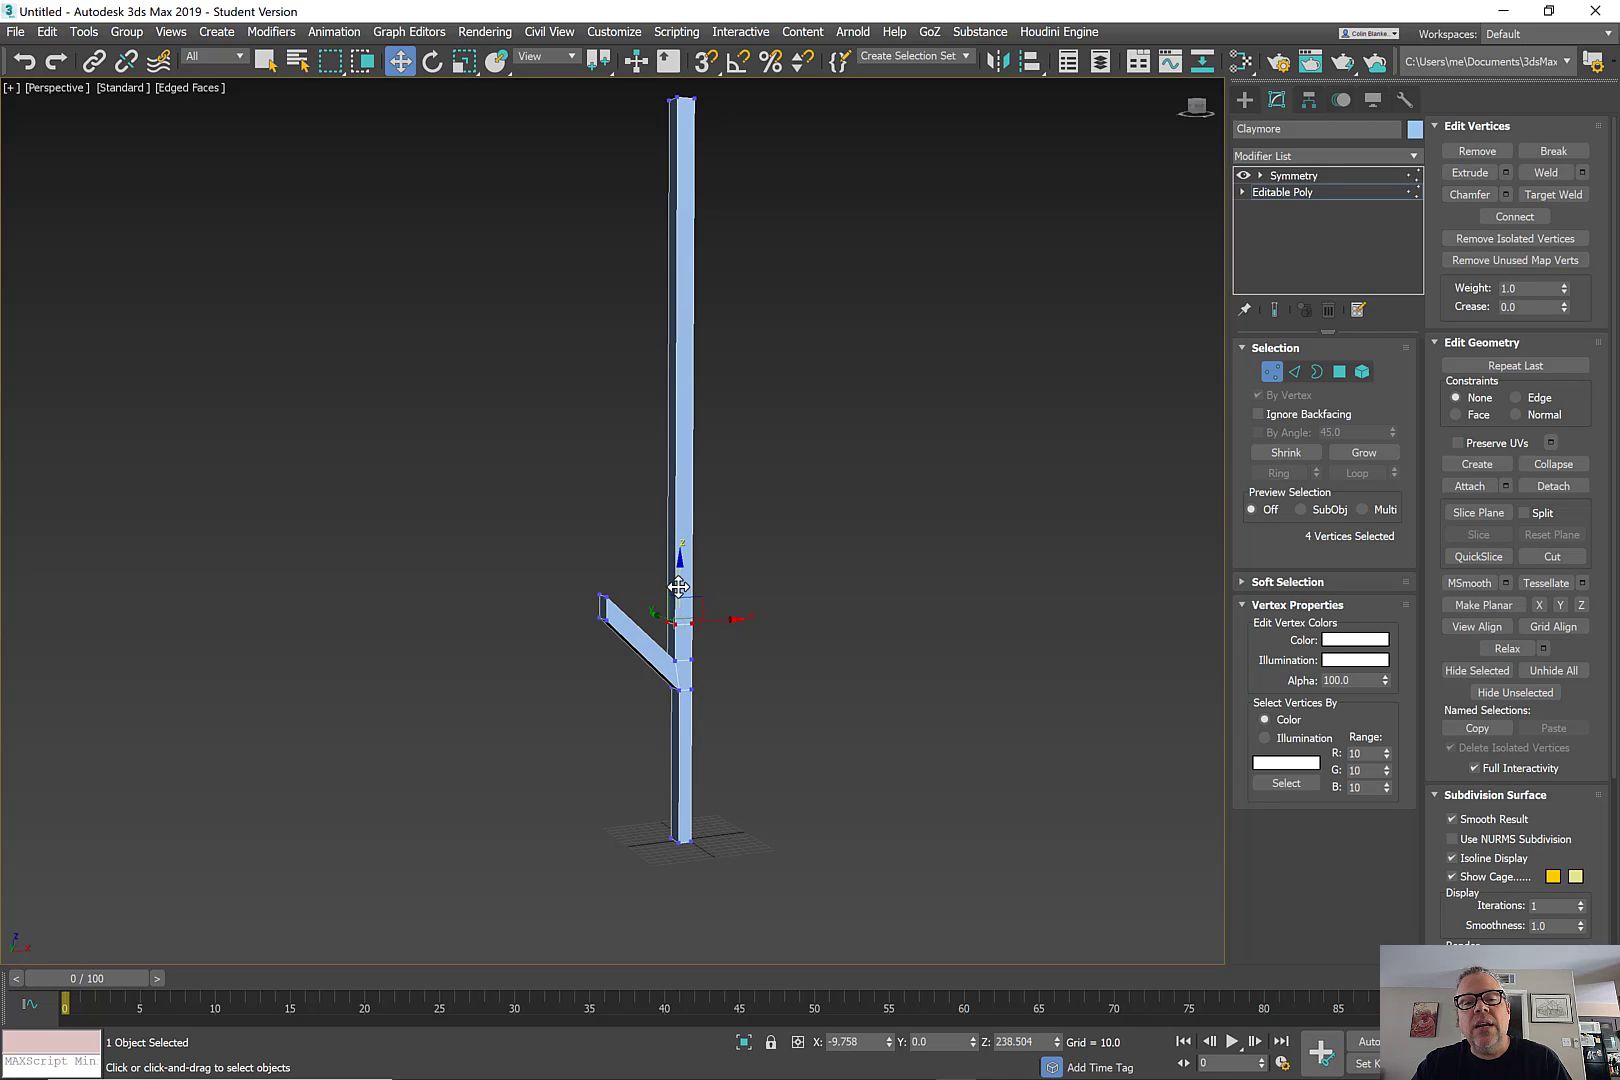
drag(682, 583, 688, 528)
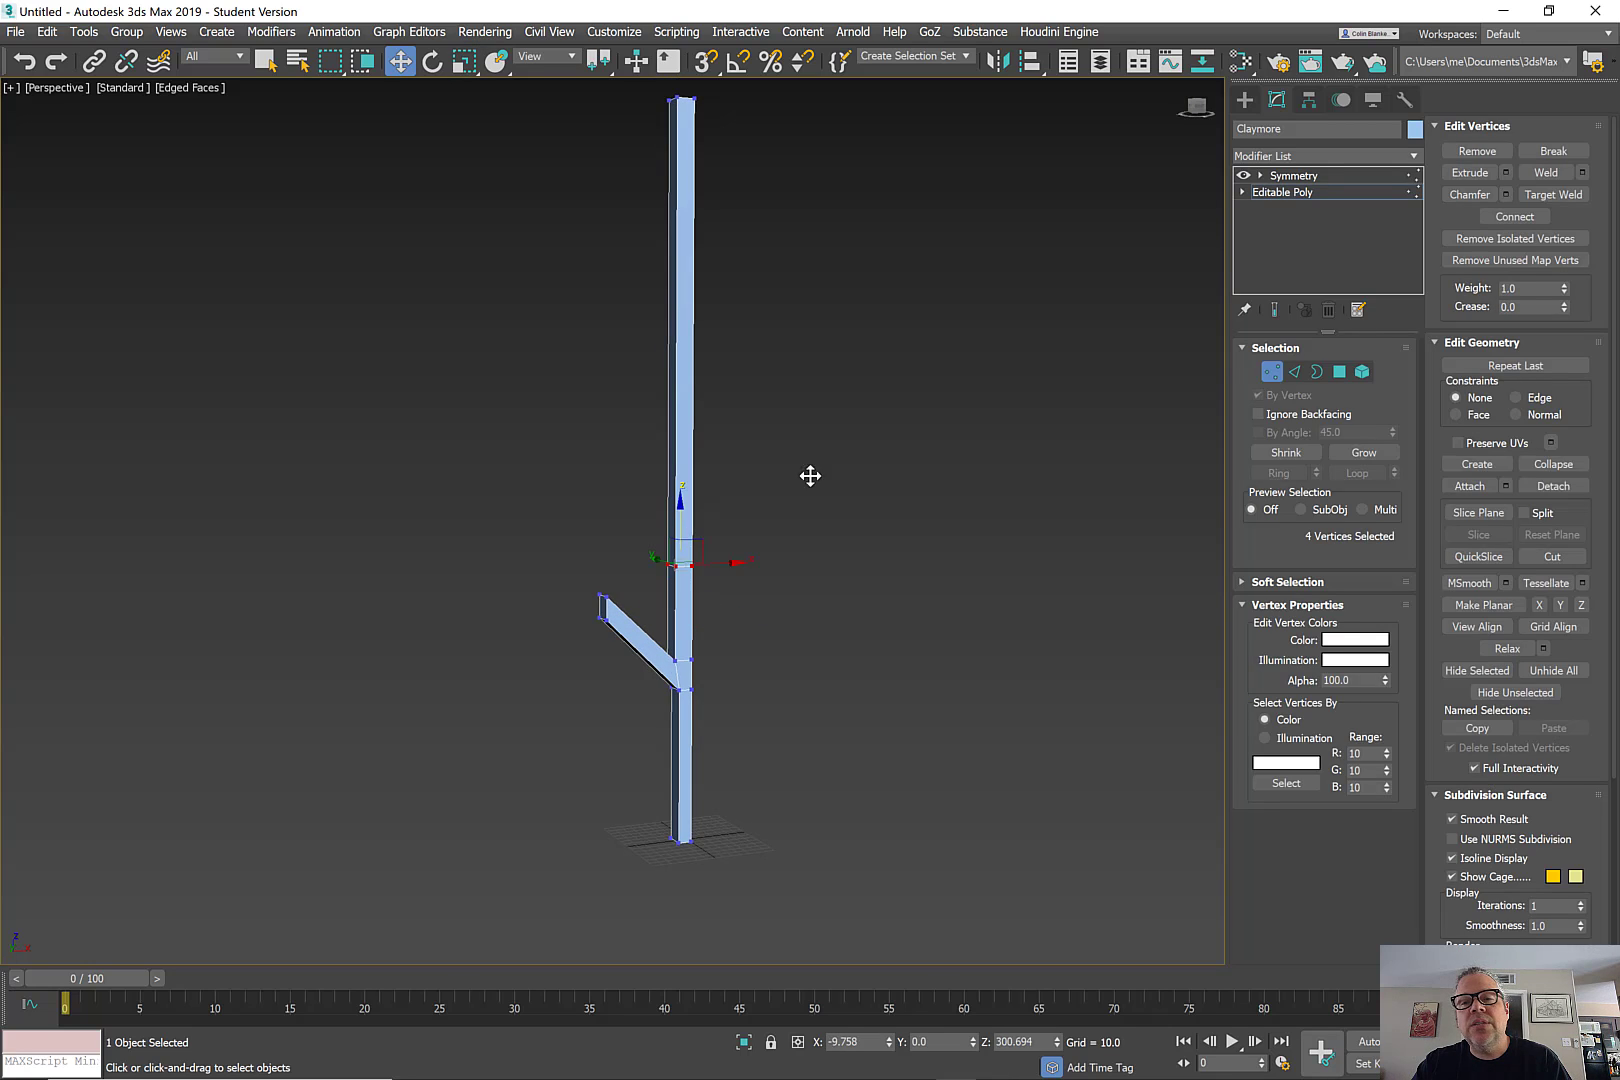
Step: Shrink the 3ds Max window and place the Photos window with the sword image beside it
click(1548, 11)
mouse_move(701, 14)
mouse_down()
mouse_move(750, 54)
mouse_move(705, 31)
mouse_up()
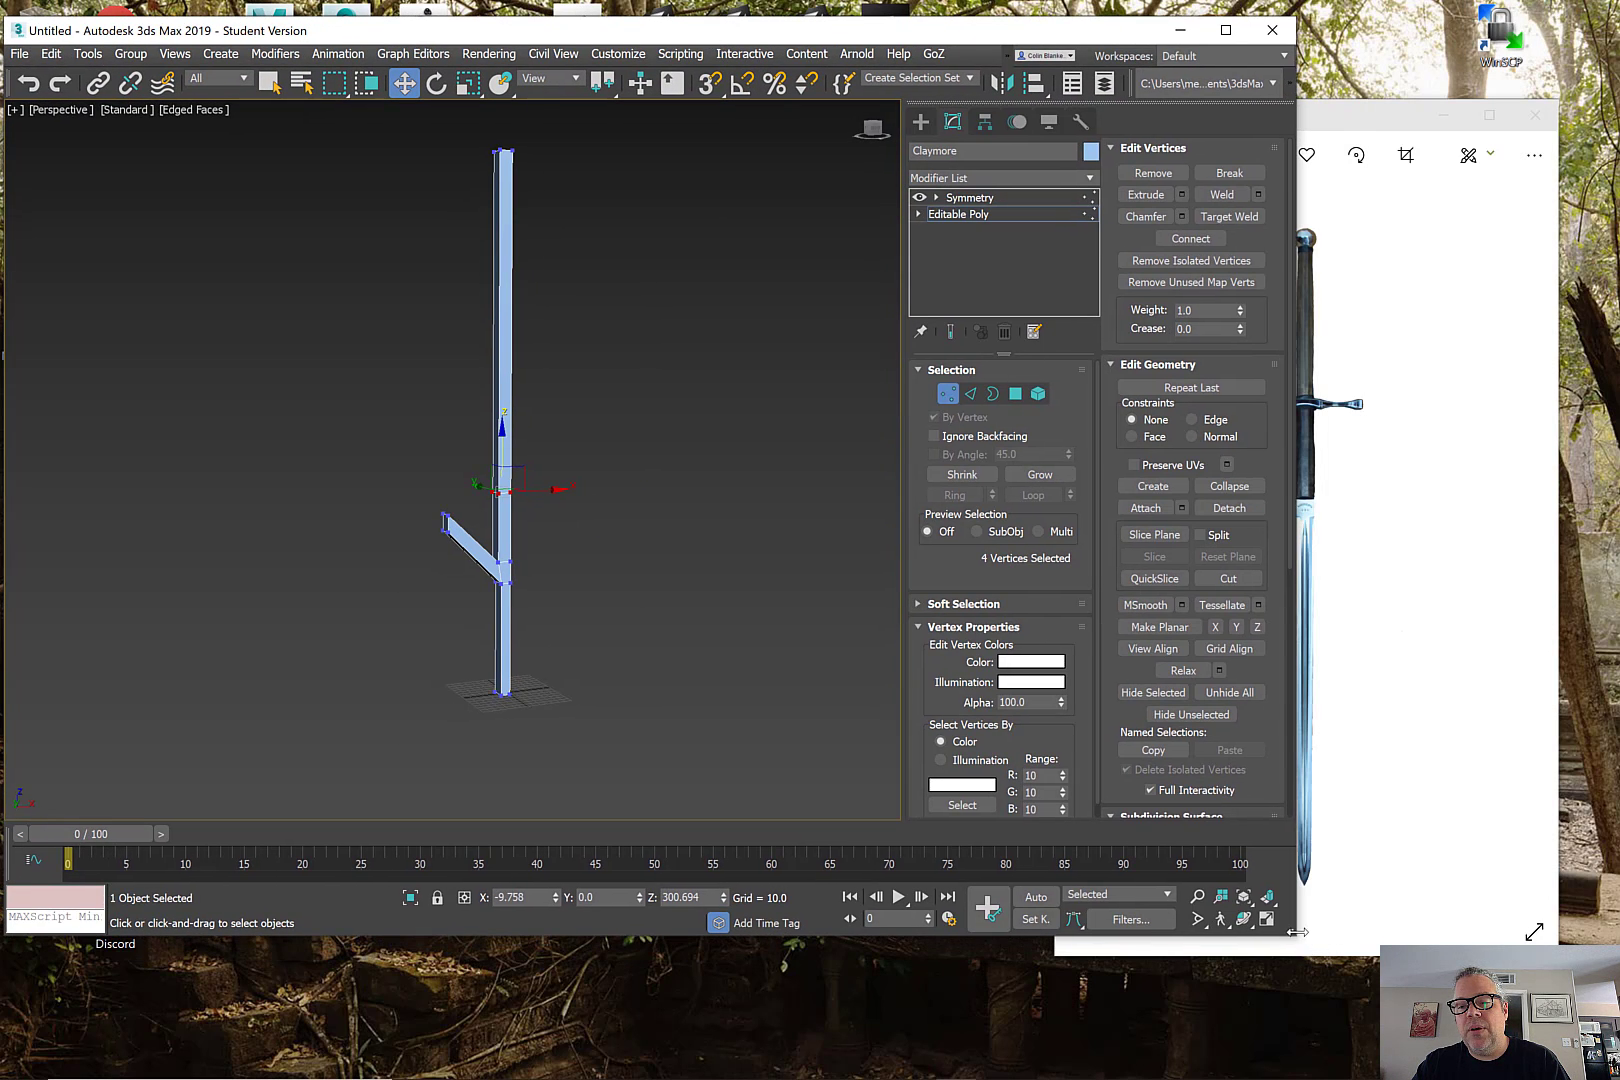
drag(1151, 1011, 1243, 1059)
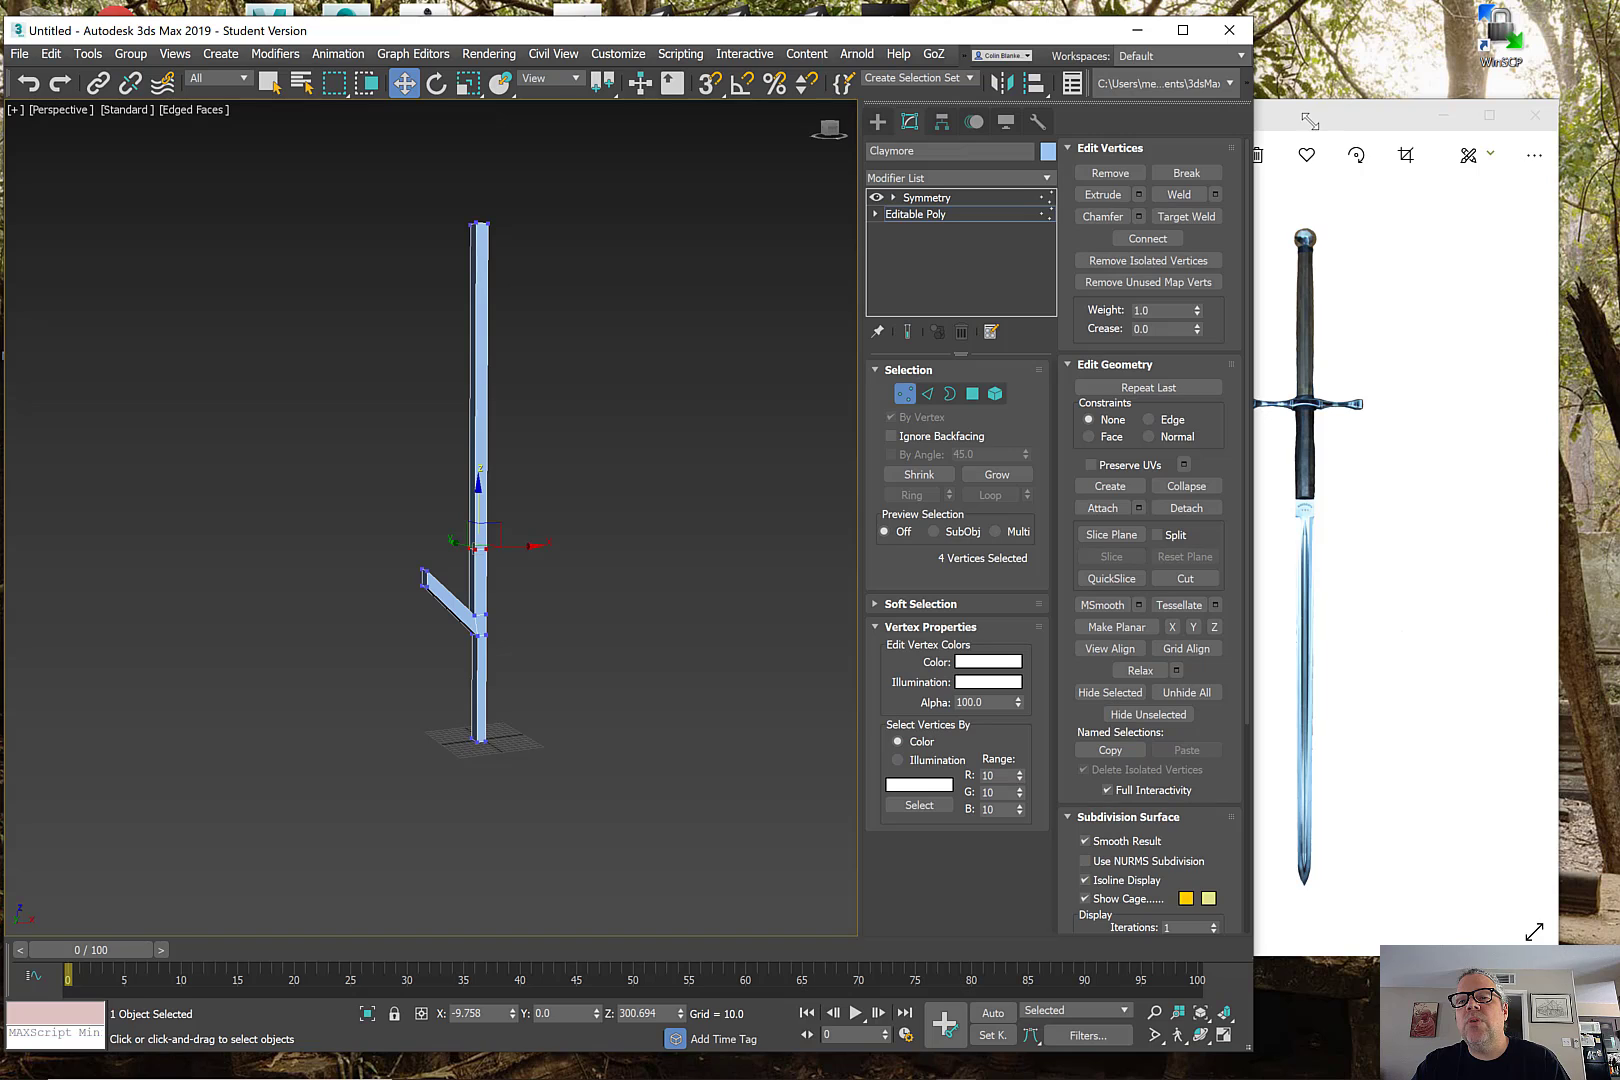
drag(1310, 121, 1398, 118)
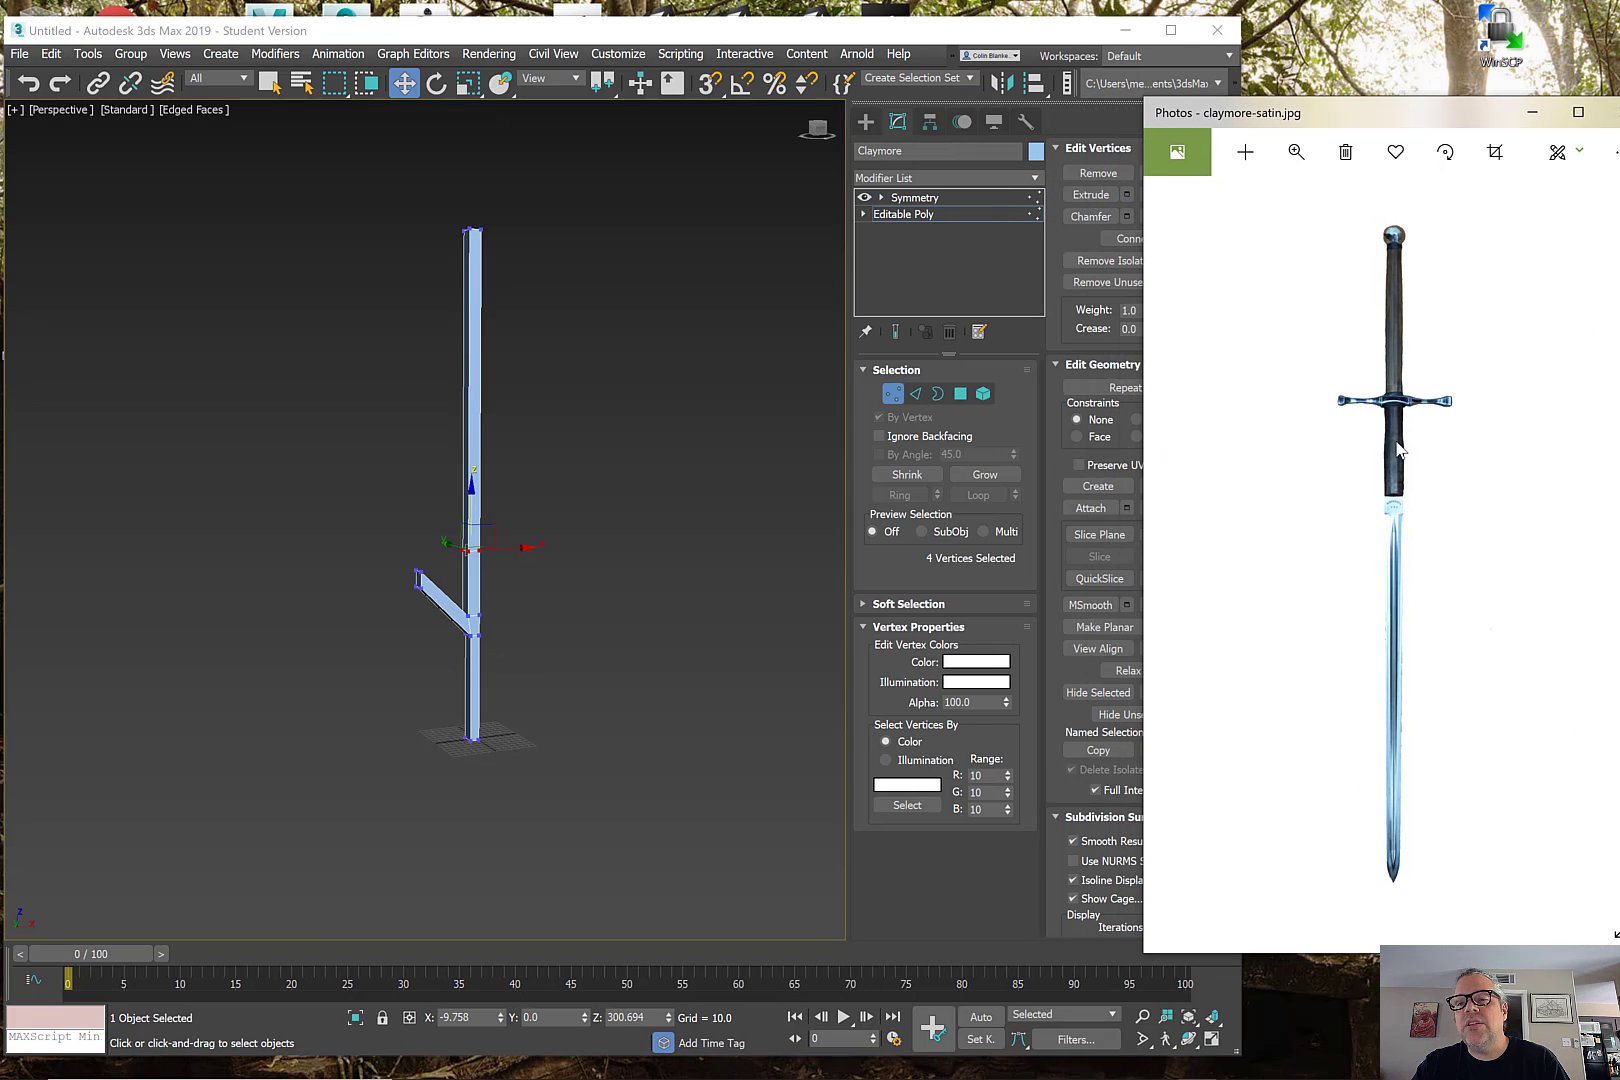
click(898, 32)
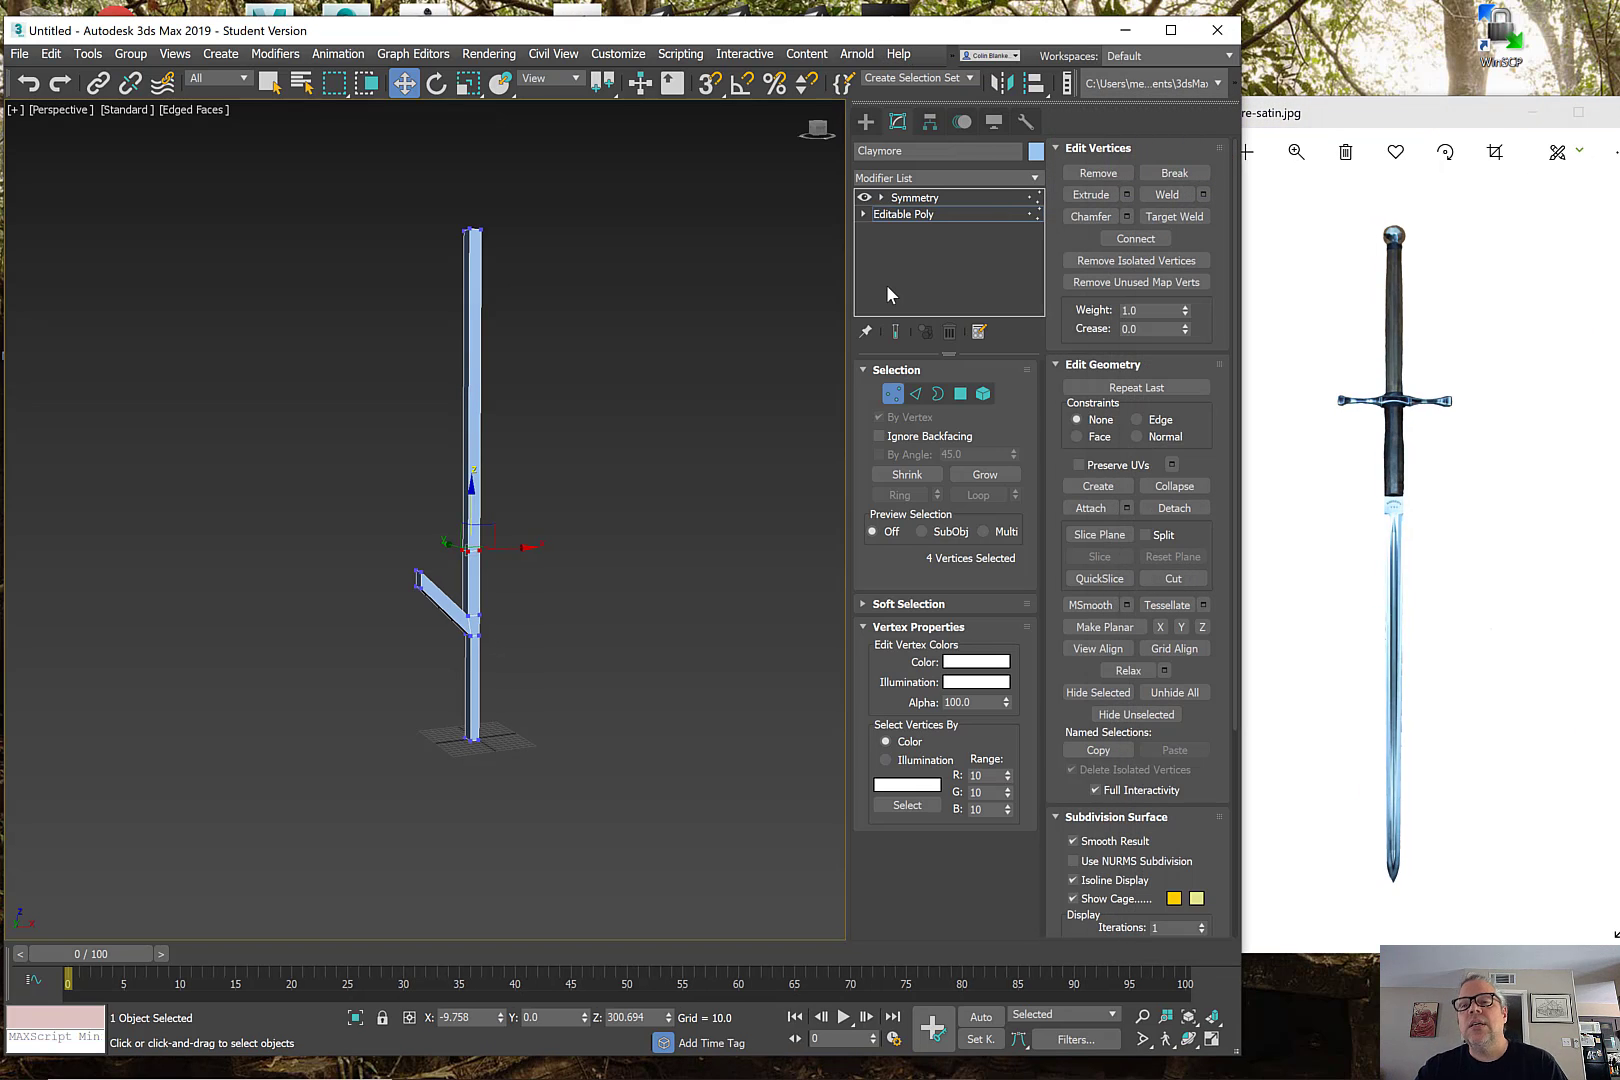
Step: Switch to Photos, rotate the sword image 180 degrees so the blade points up, and enlarge the photo window to full screen height
click(1453, 153)
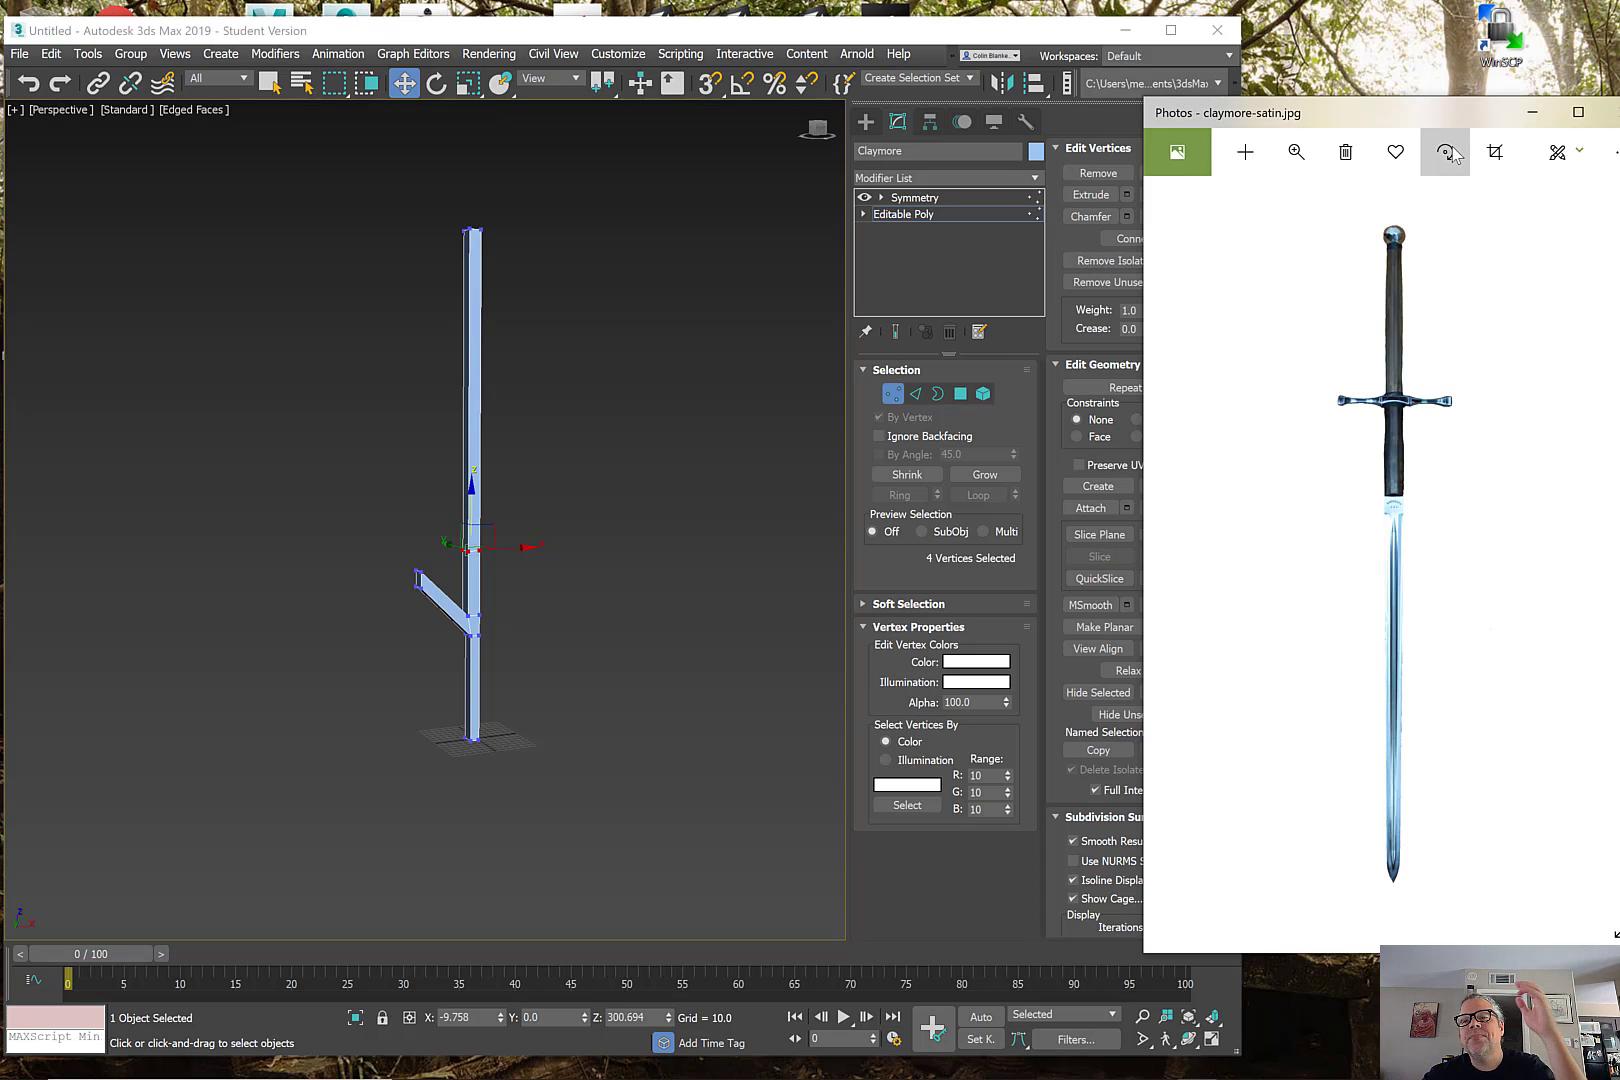
click(1447, 153)
click(1447, 153)
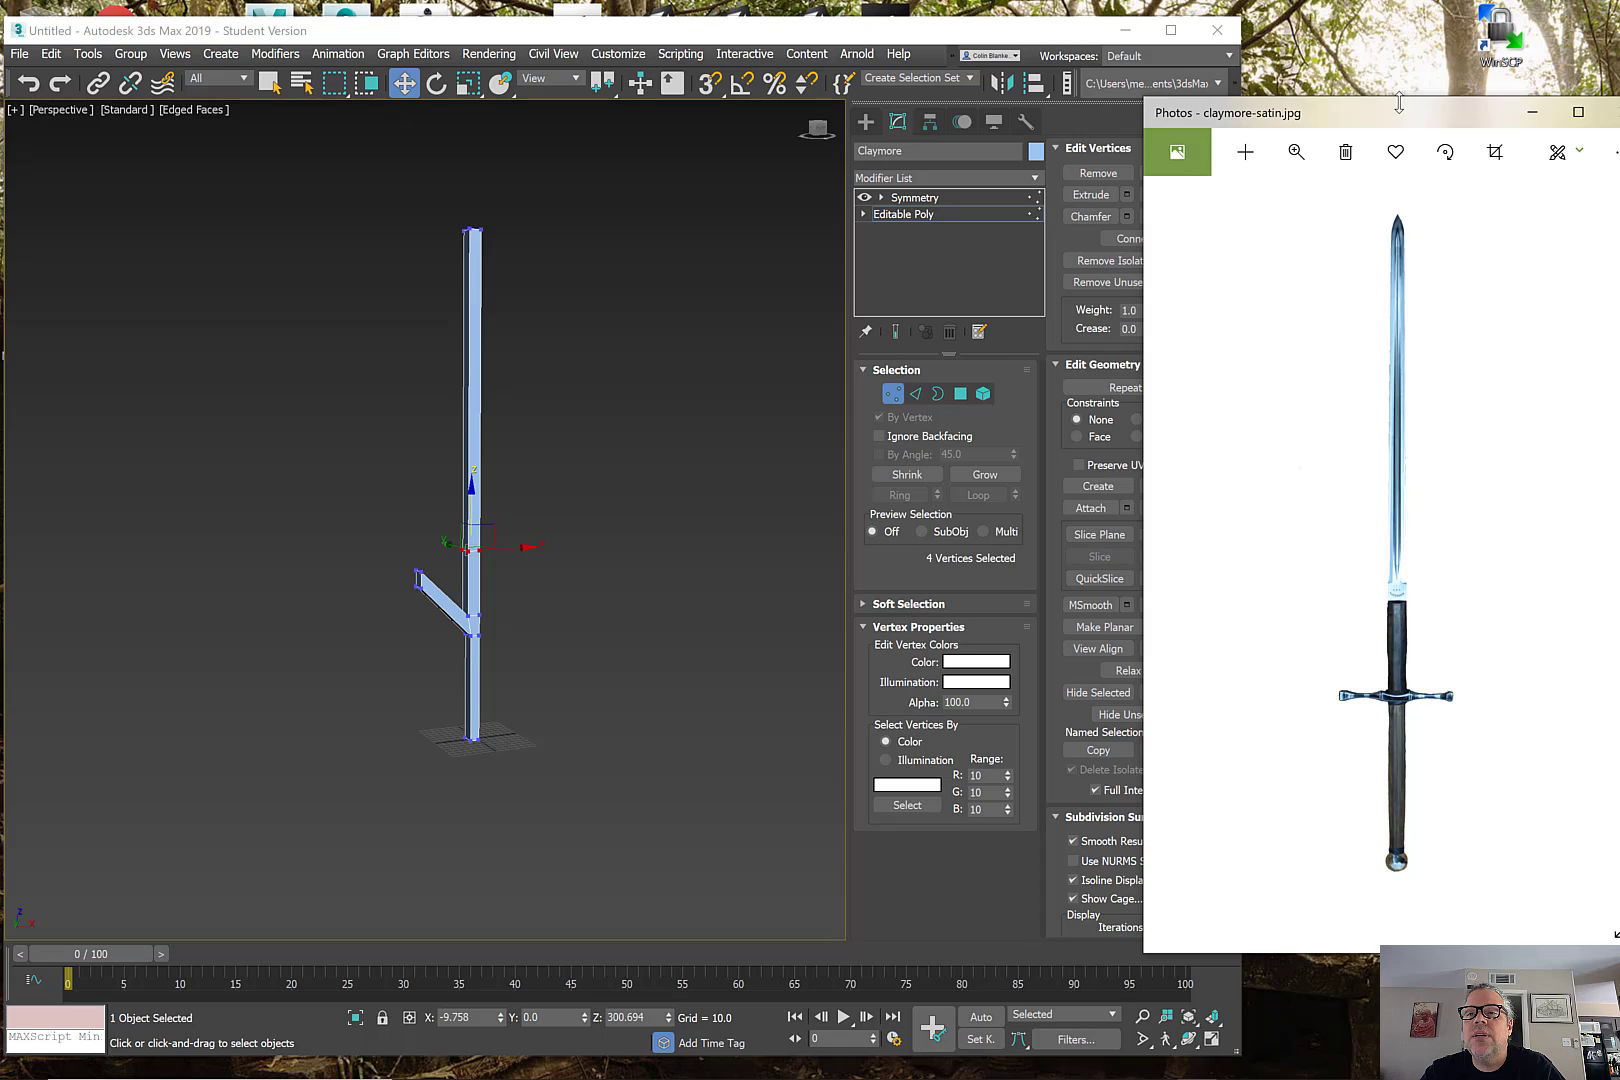
drag(1398, 103, 1398, 8)
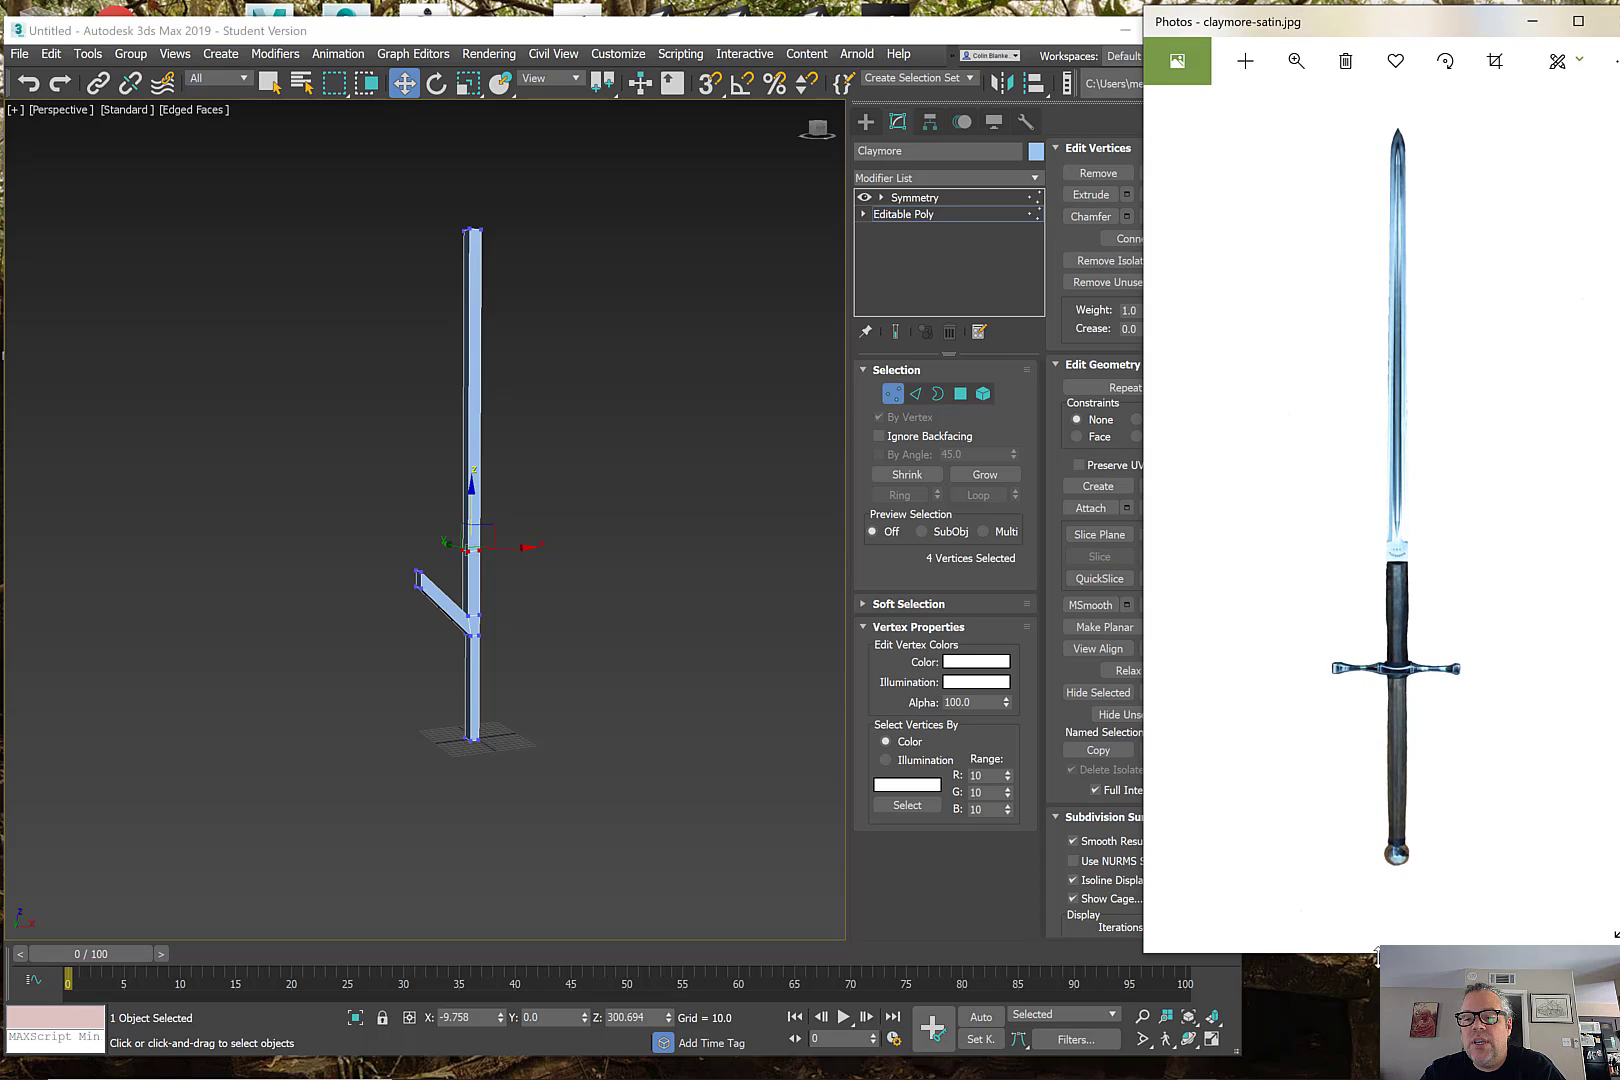
drag(1371, 987, 1371, 1079)
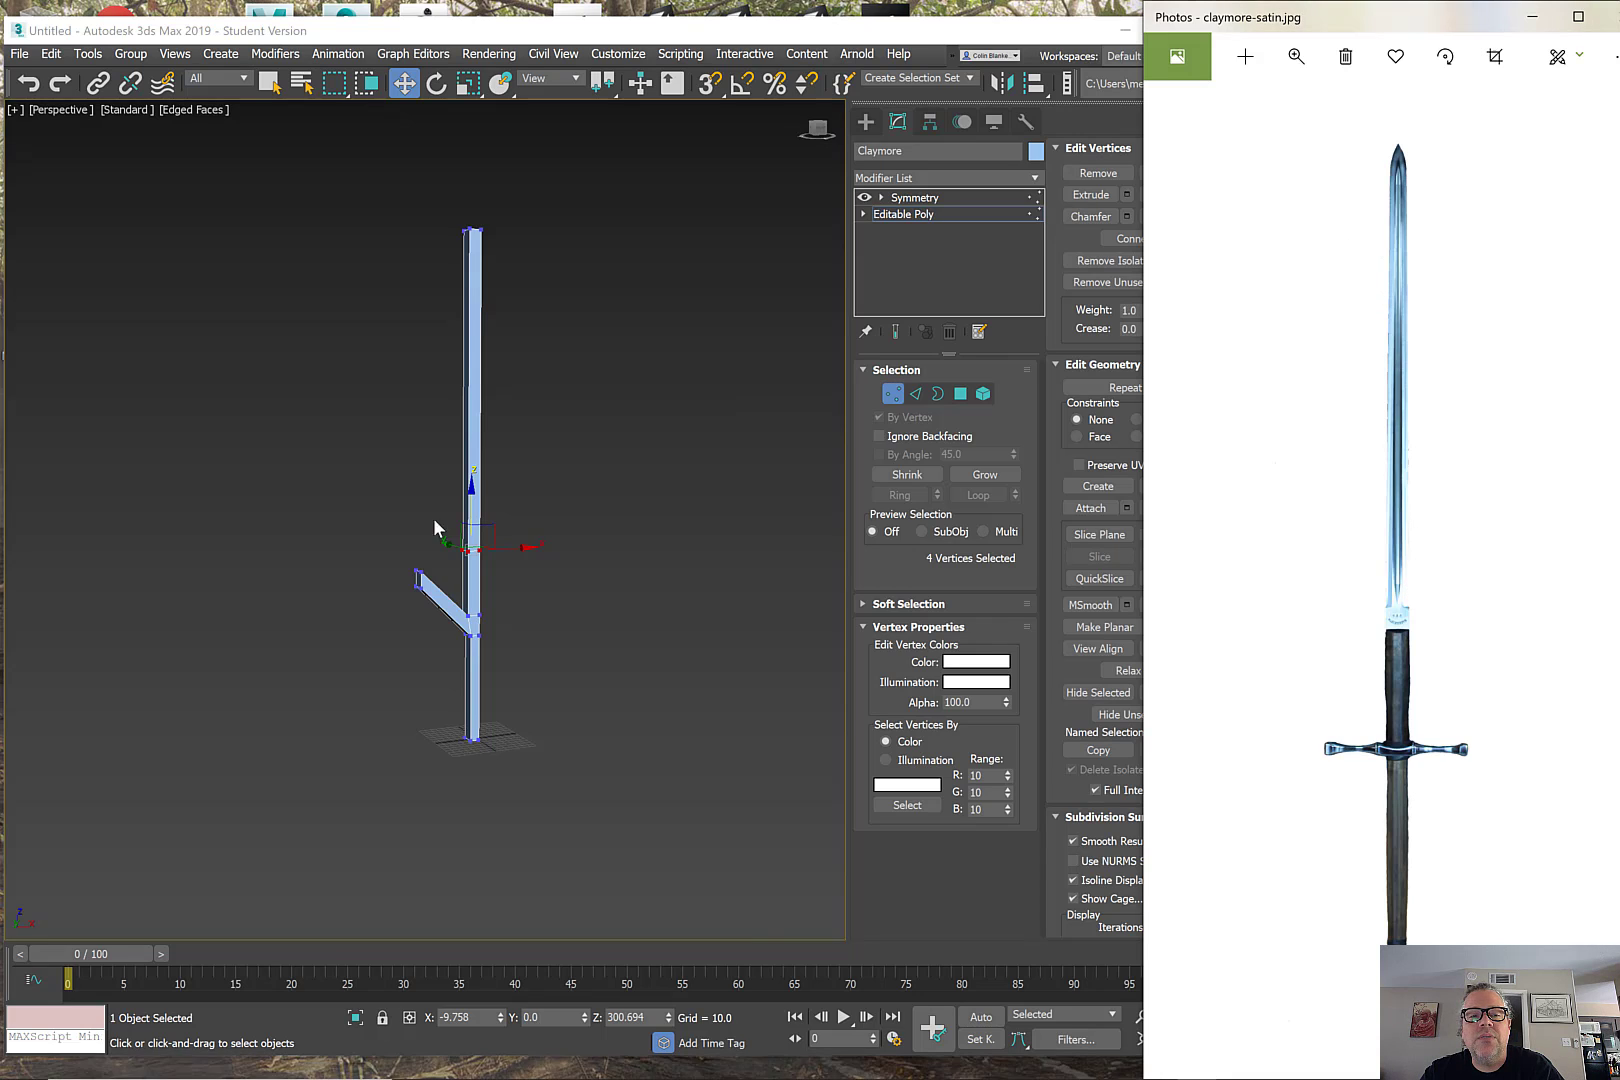
Step: In 3ds Max, raise the four selected vertices above the crossguard to about Z 355.3 to match the reference sword's proportions
middle_drag(524, 550, 589, 597)
scroll(640, 559, up, 2)
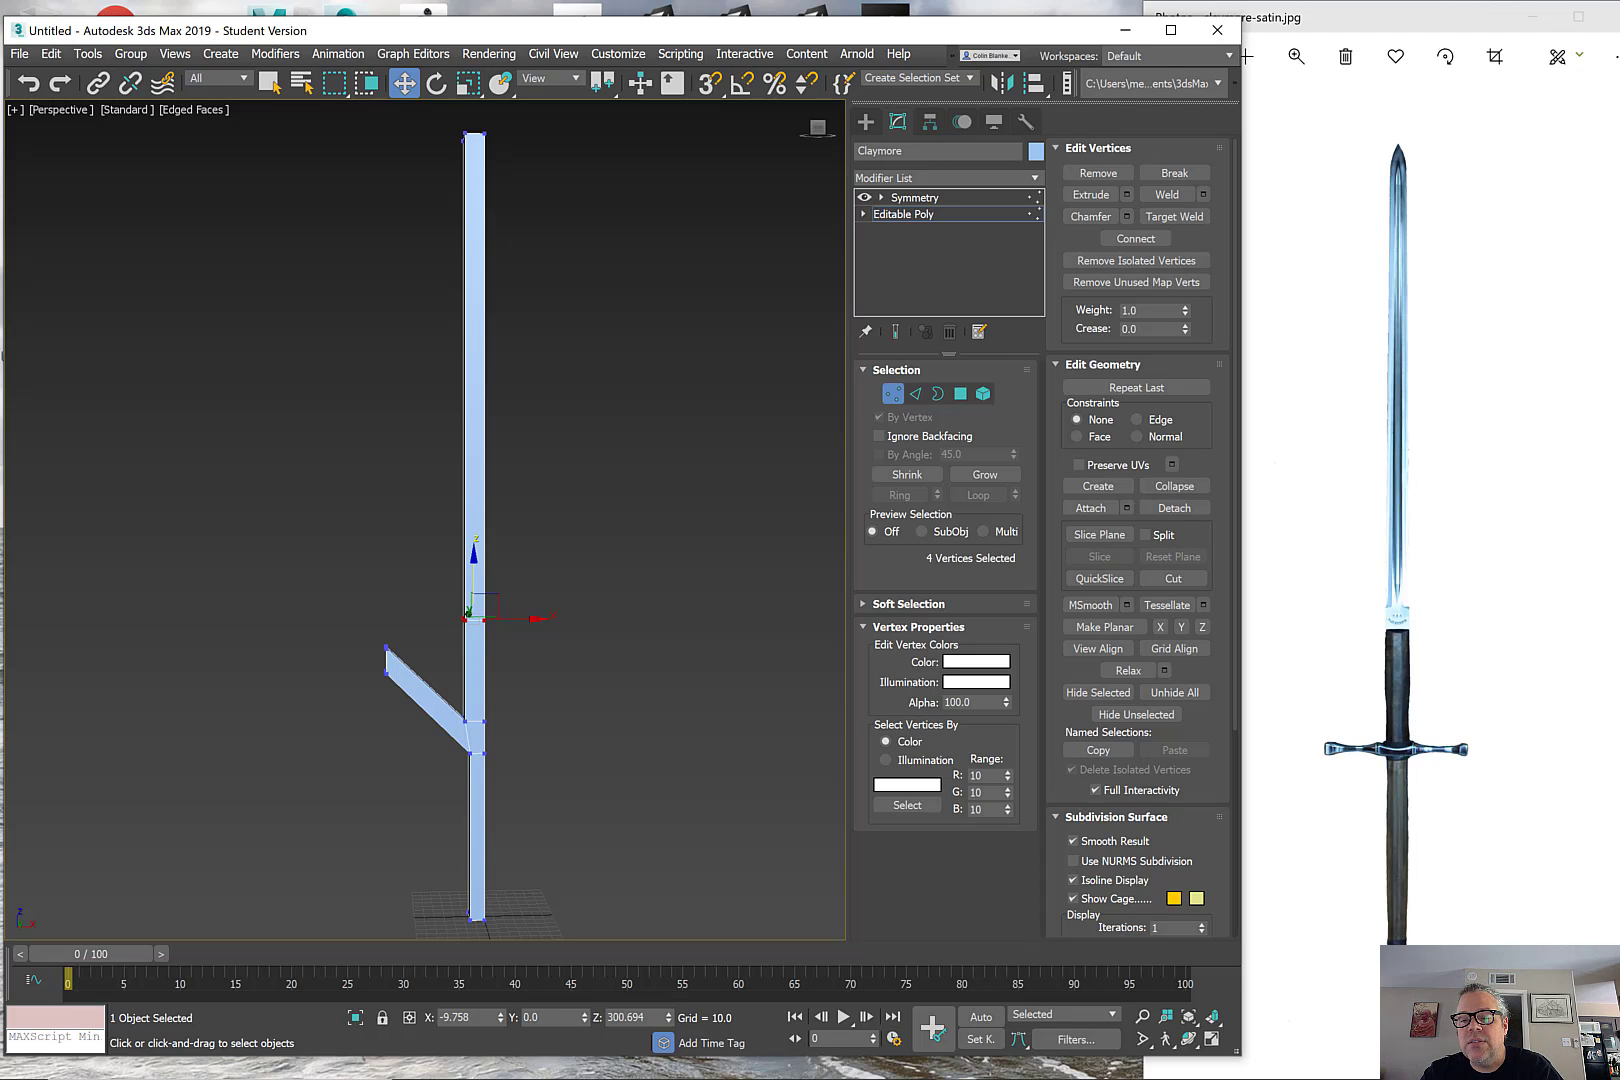
alt+middle_drag(480, 780, 550, 610)
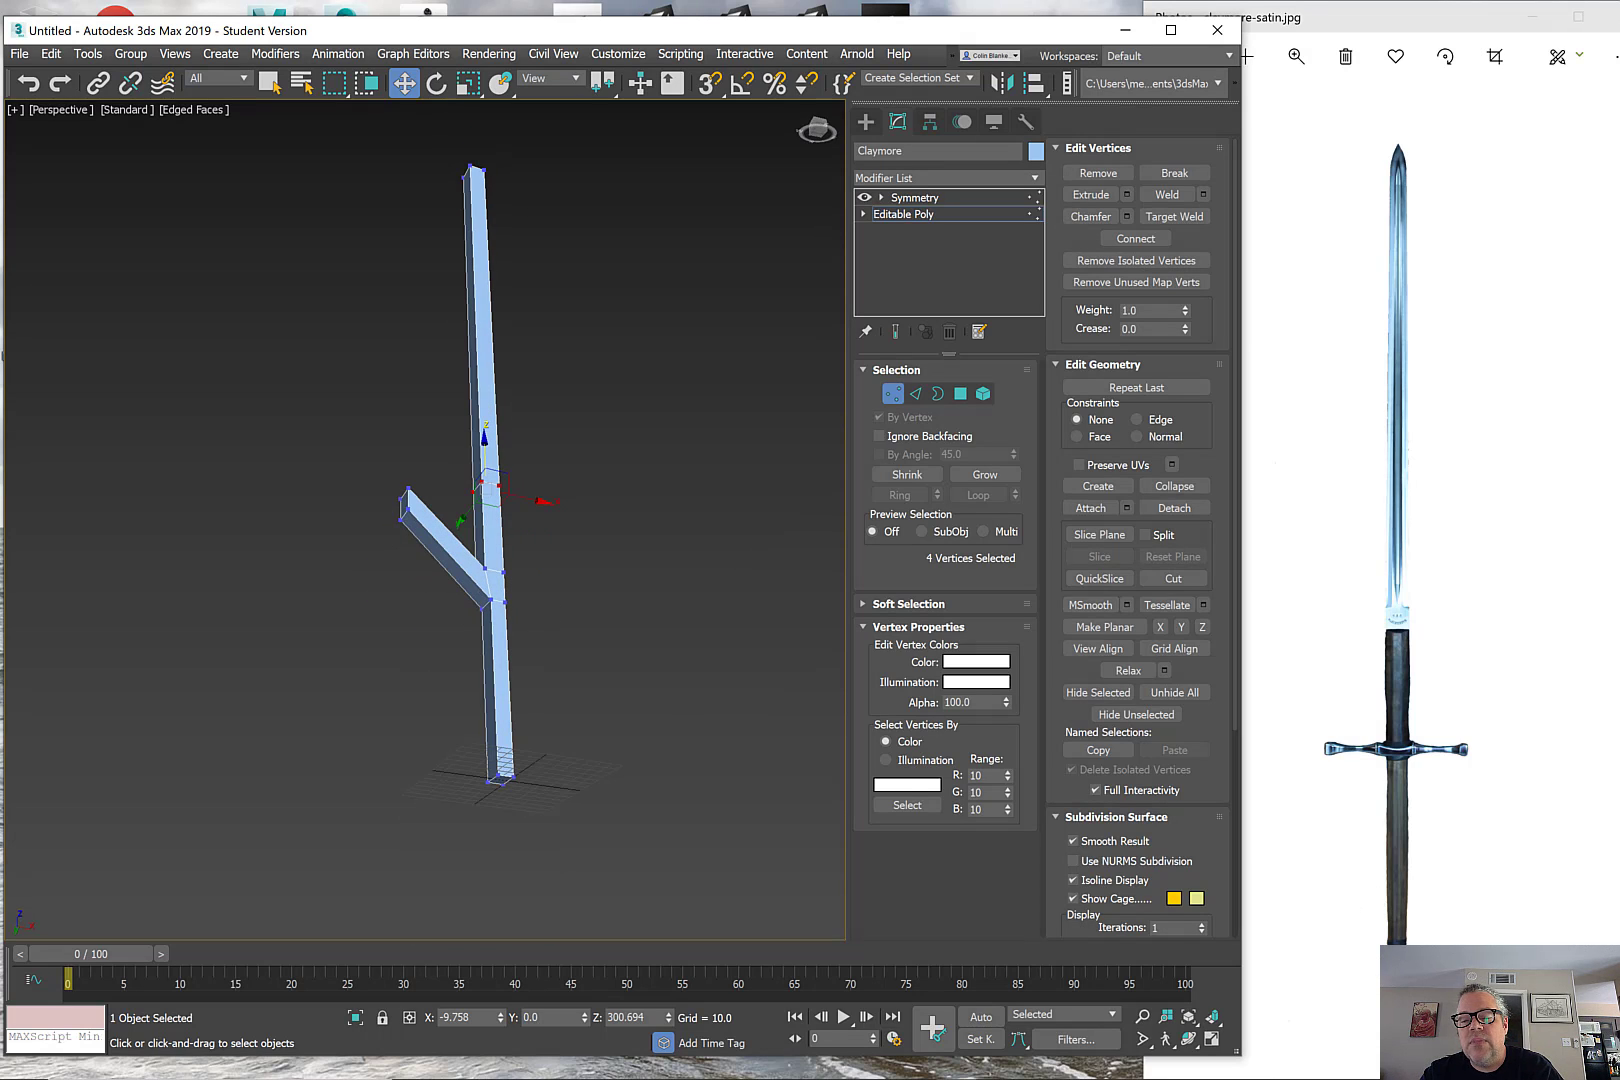
alt+middle_drag(540, 660, 500, 678)
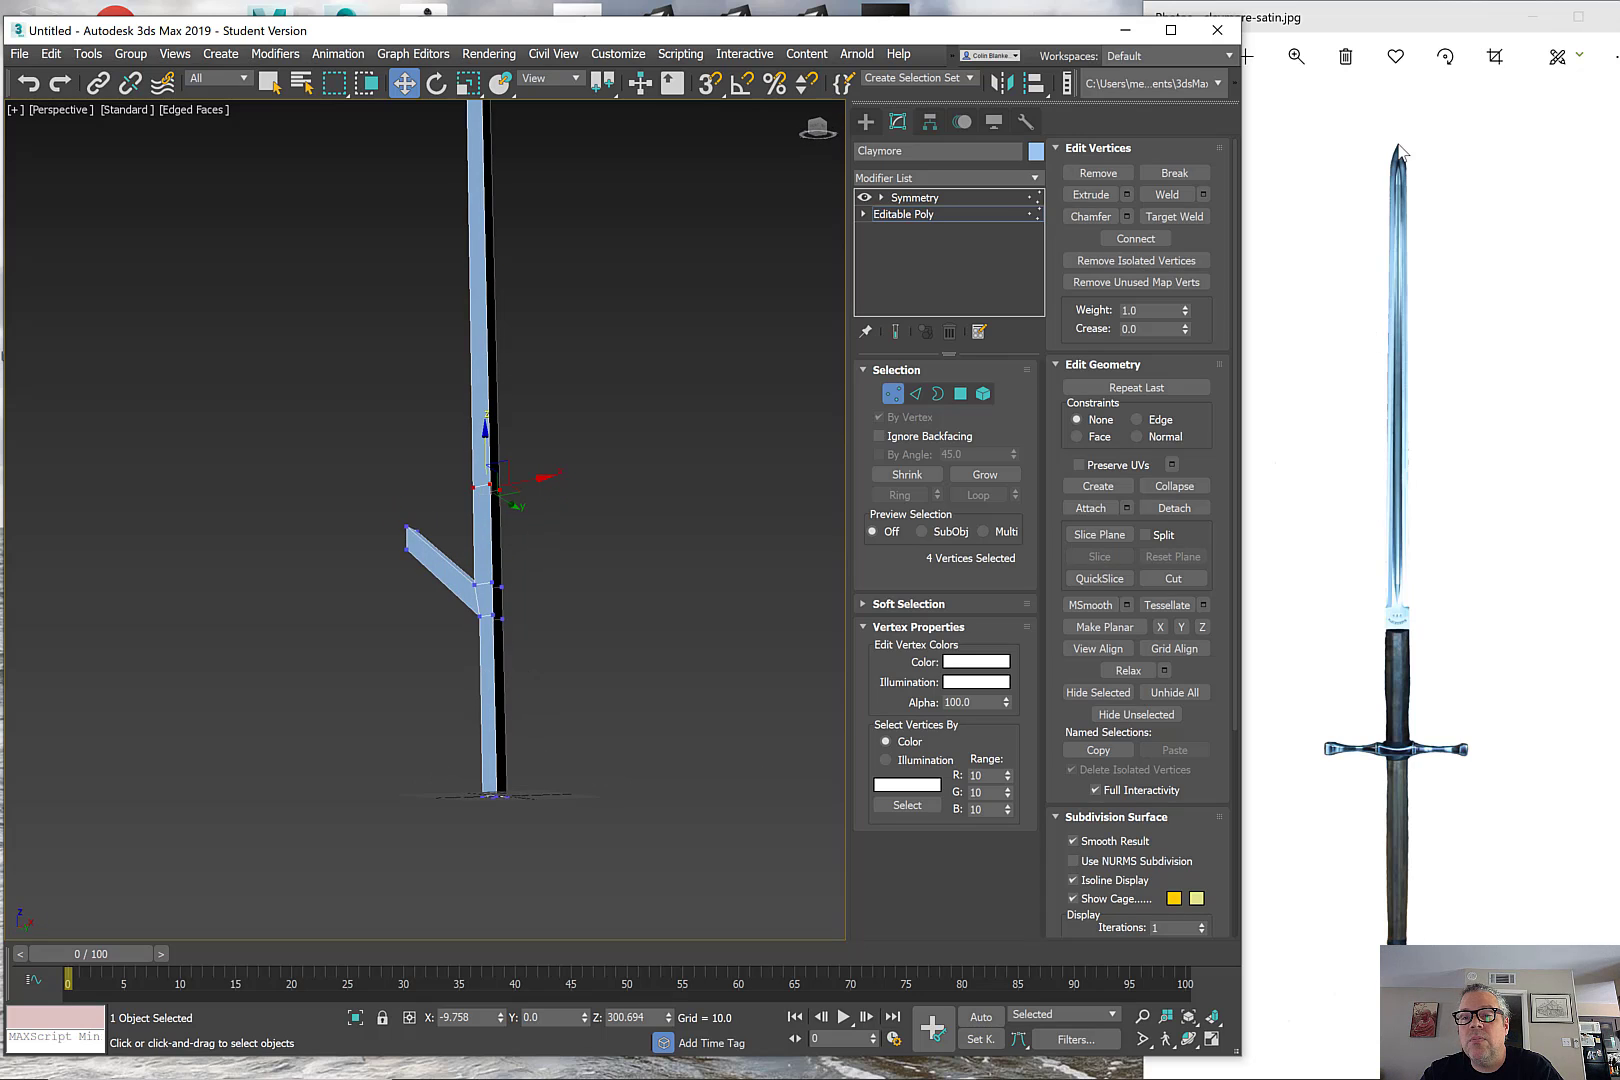
alt+middle_drag(482, 488, 470, 556)
scroll(519, 640, up, 3)
scroll(470, 556, down, 5)
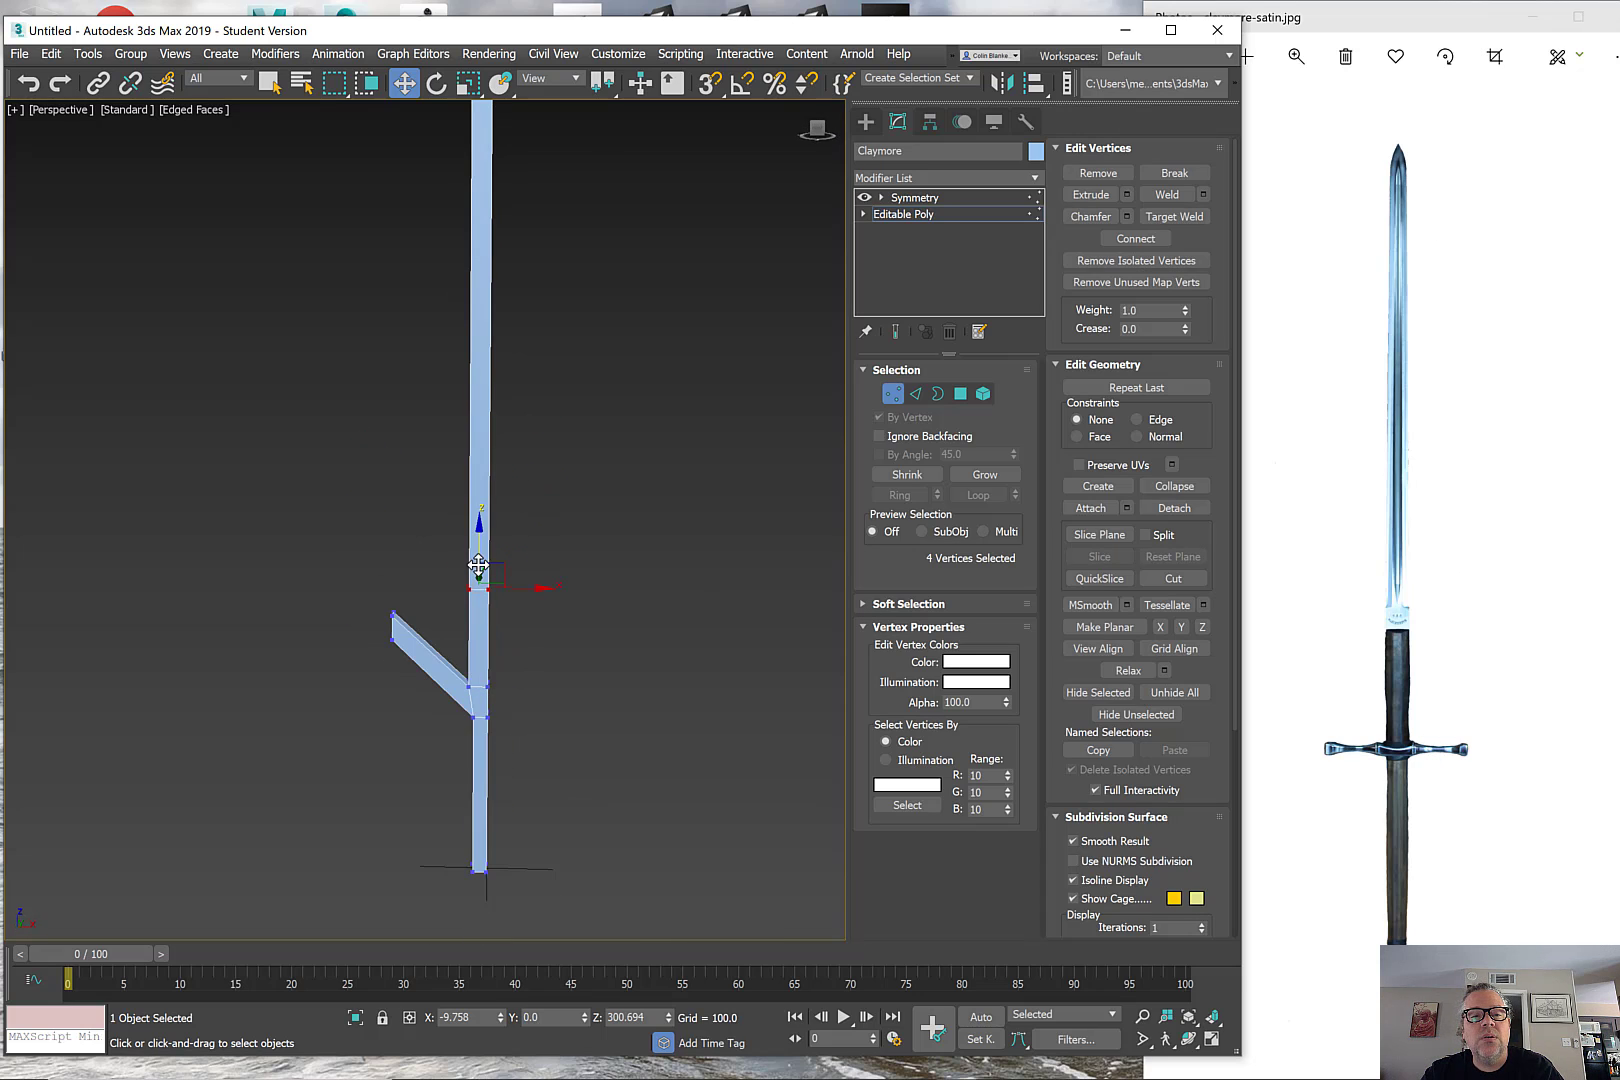
drag(481, 540, 481, 488)
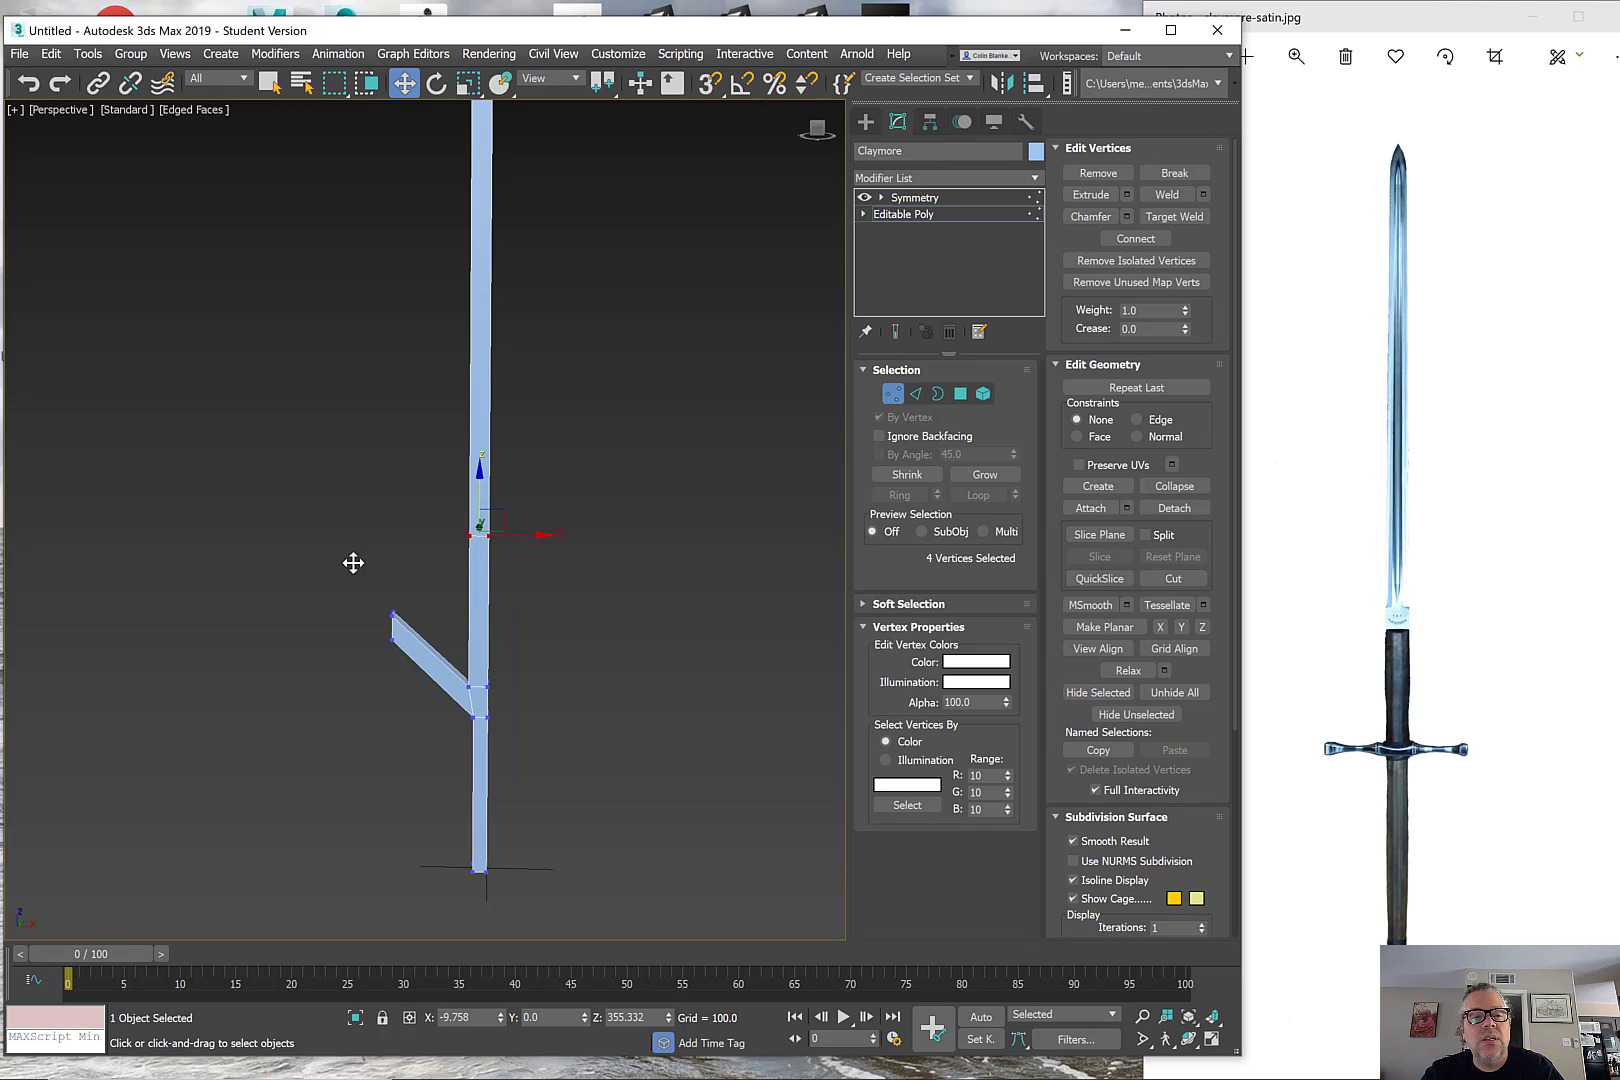
Step: Lower the four vertices at the crossguard arm's outer end to about Z 182.8, and scale the arm's six upper vertices level in the Front view
drag(416, 680, 418, 678)
drag(392, 584, 399, 657)
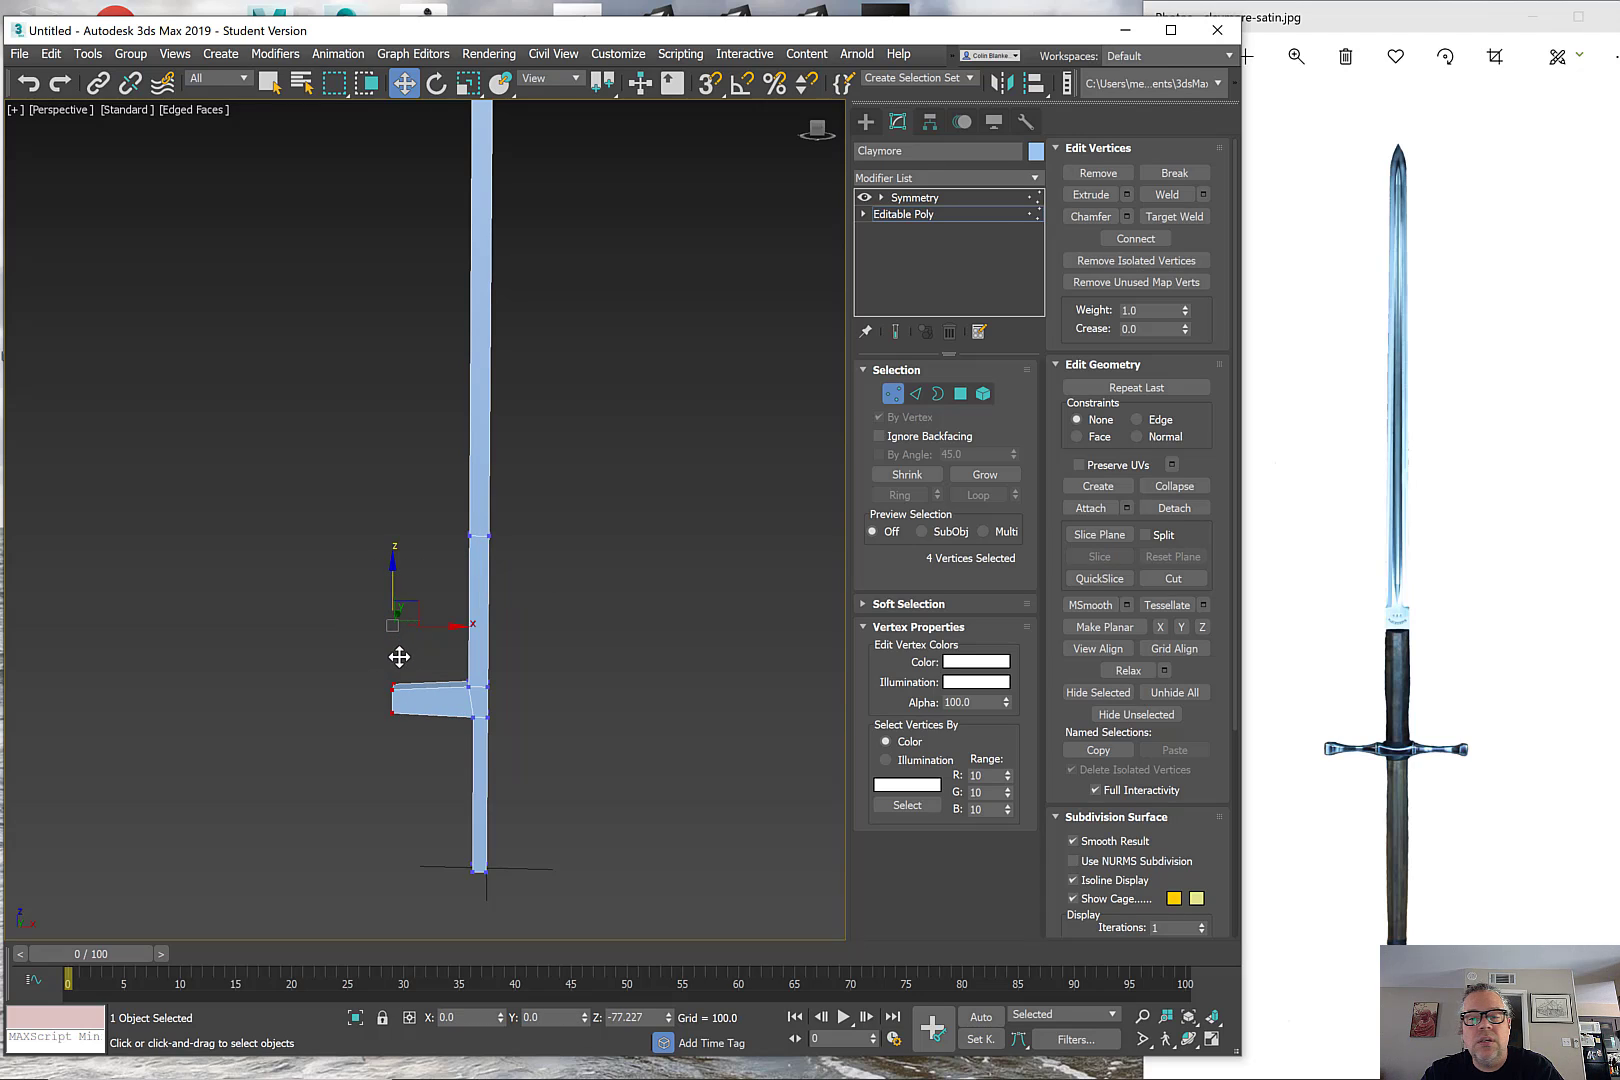
key(alt+w)
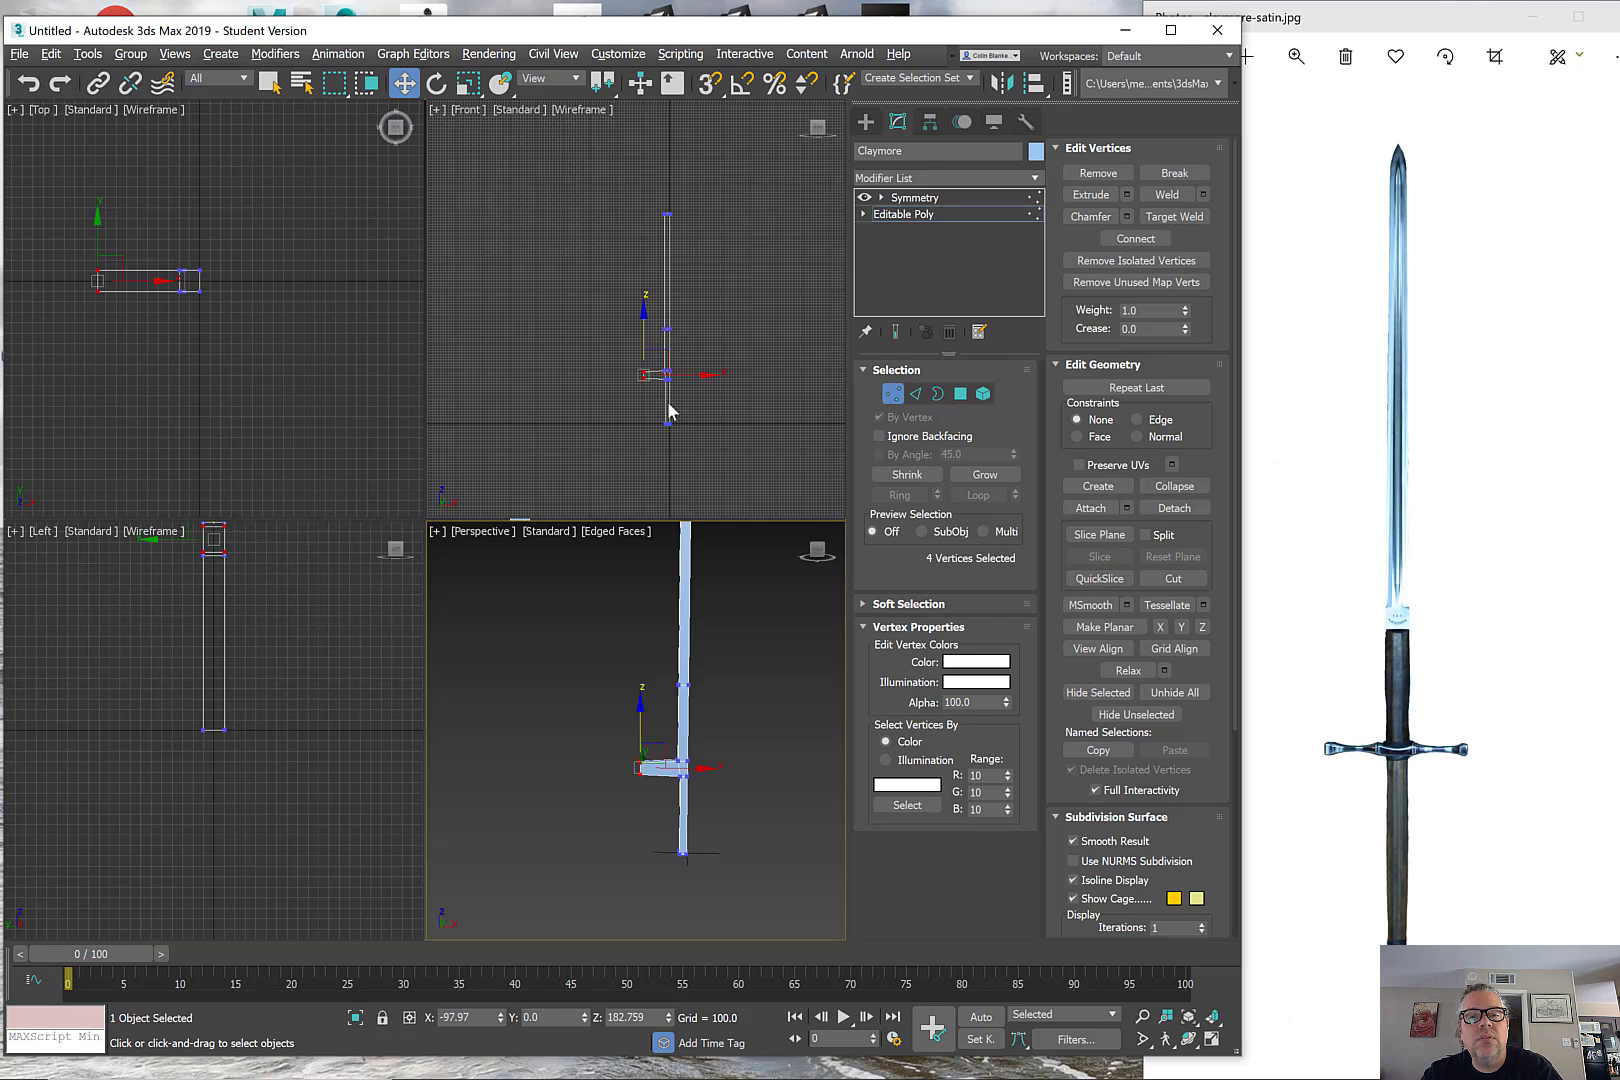
scroll(712, 354, up, 5)
key(alt+w)
middle_drag(726, 401, 361, 394)
scroll(361, 394, down, 12)
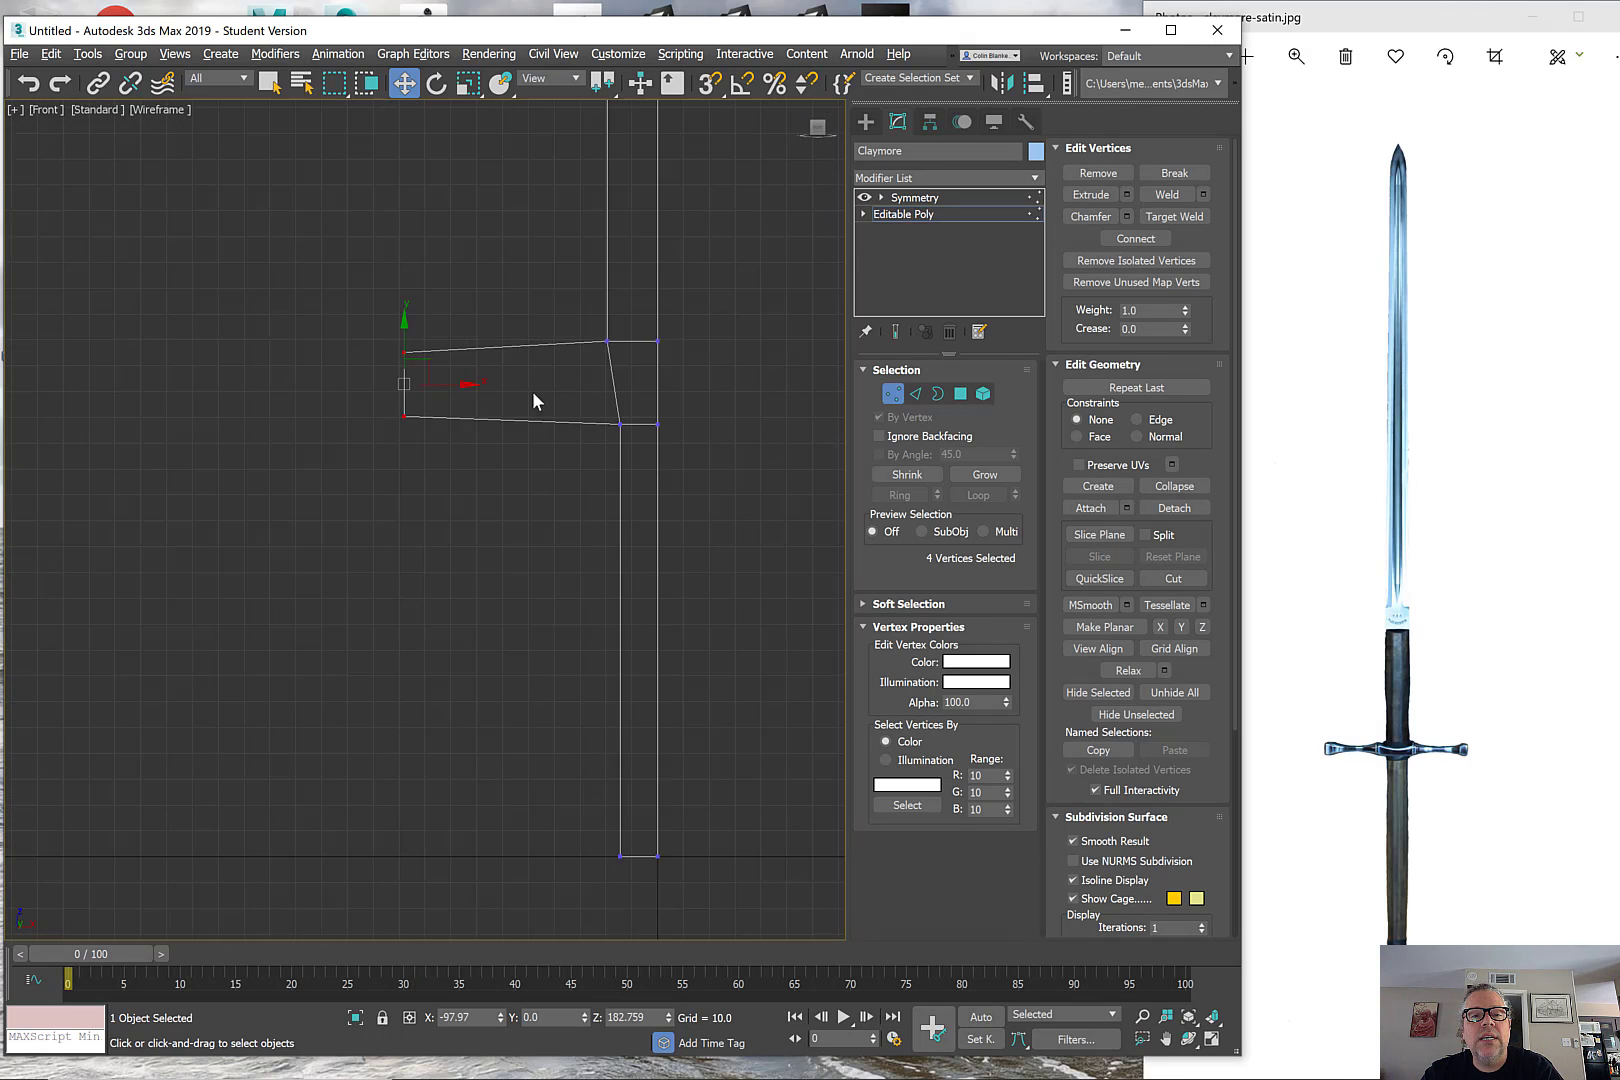
scroll(566, 369, up, 4)
drag(688, 380, 710, 372)
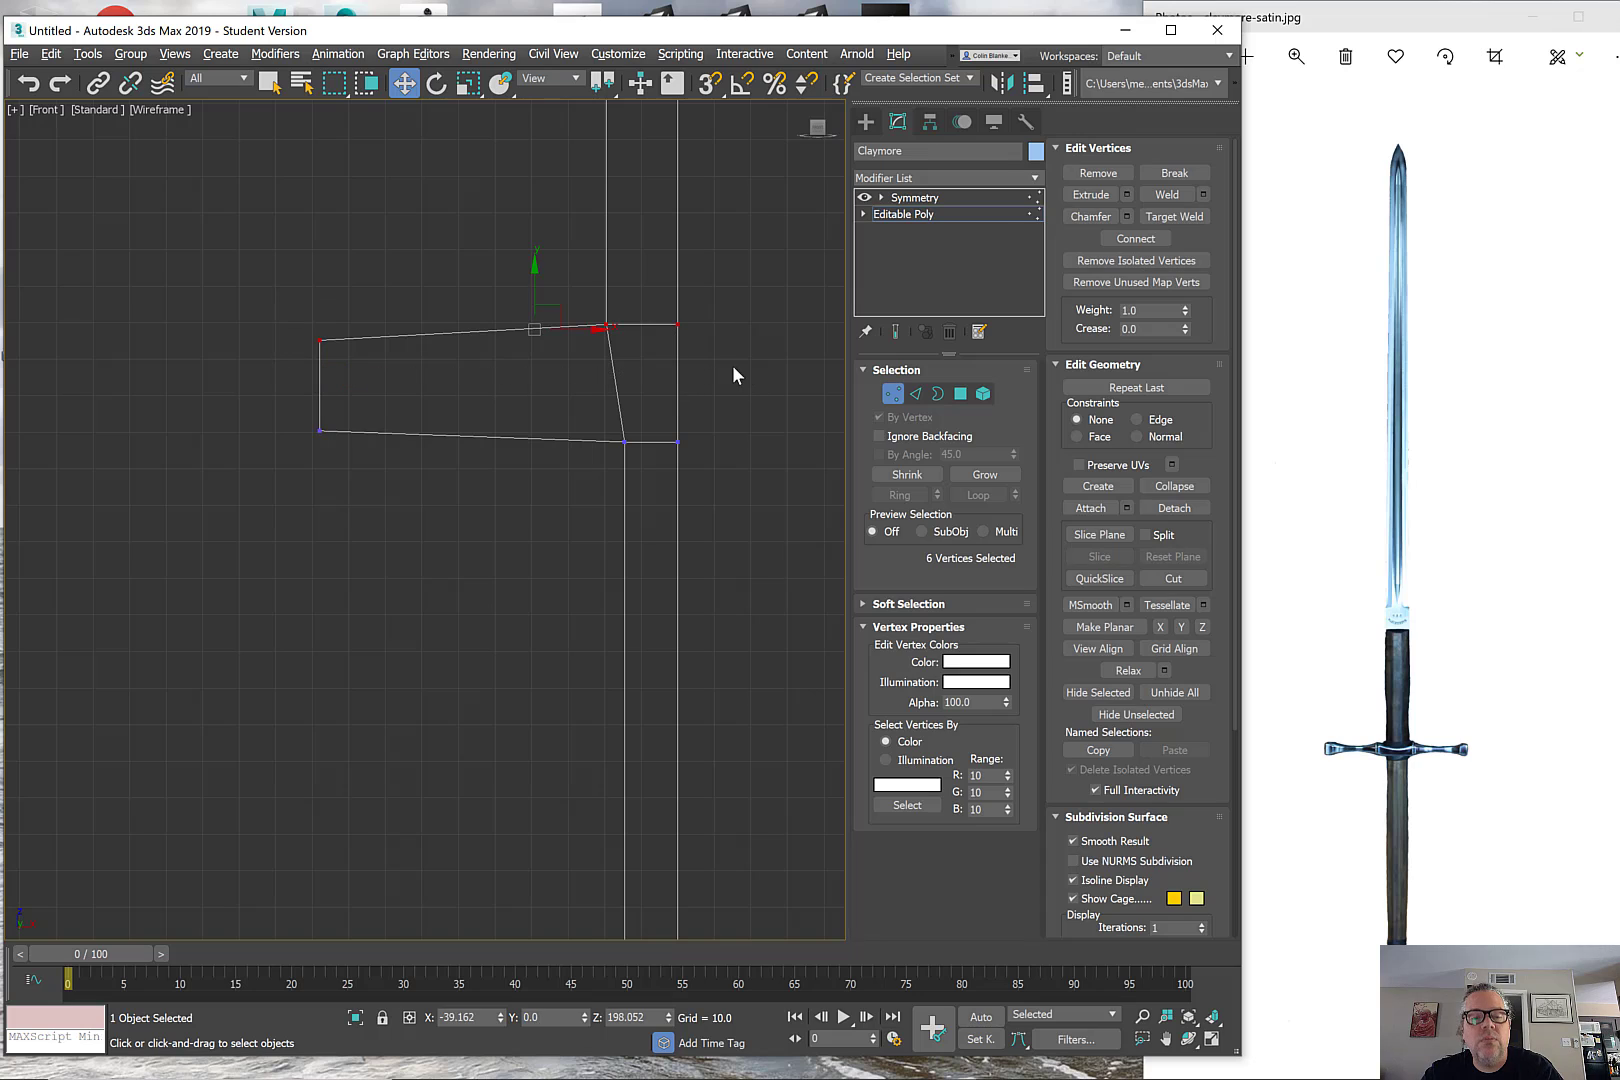
key(r)
drag(537, 258, 286, 470)
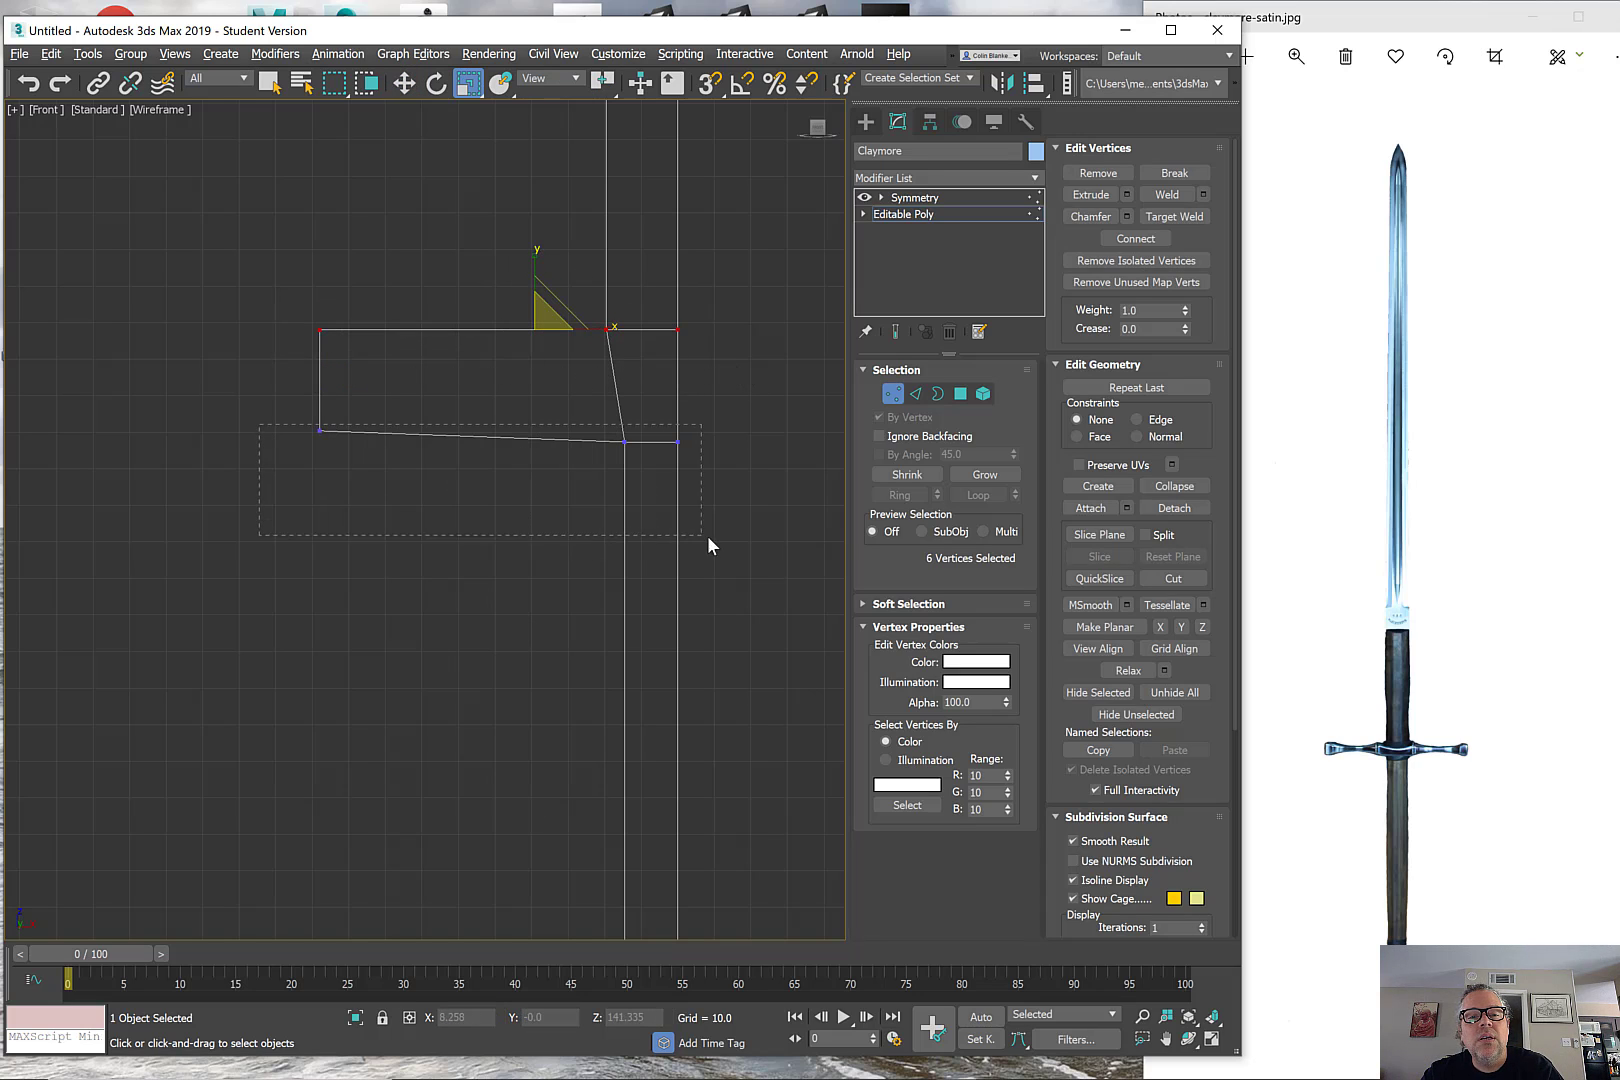
Step: Scale the crossguard arm's six lower vertices level along the vertical axis in the Front view
drag(707, 545, 705, 543)
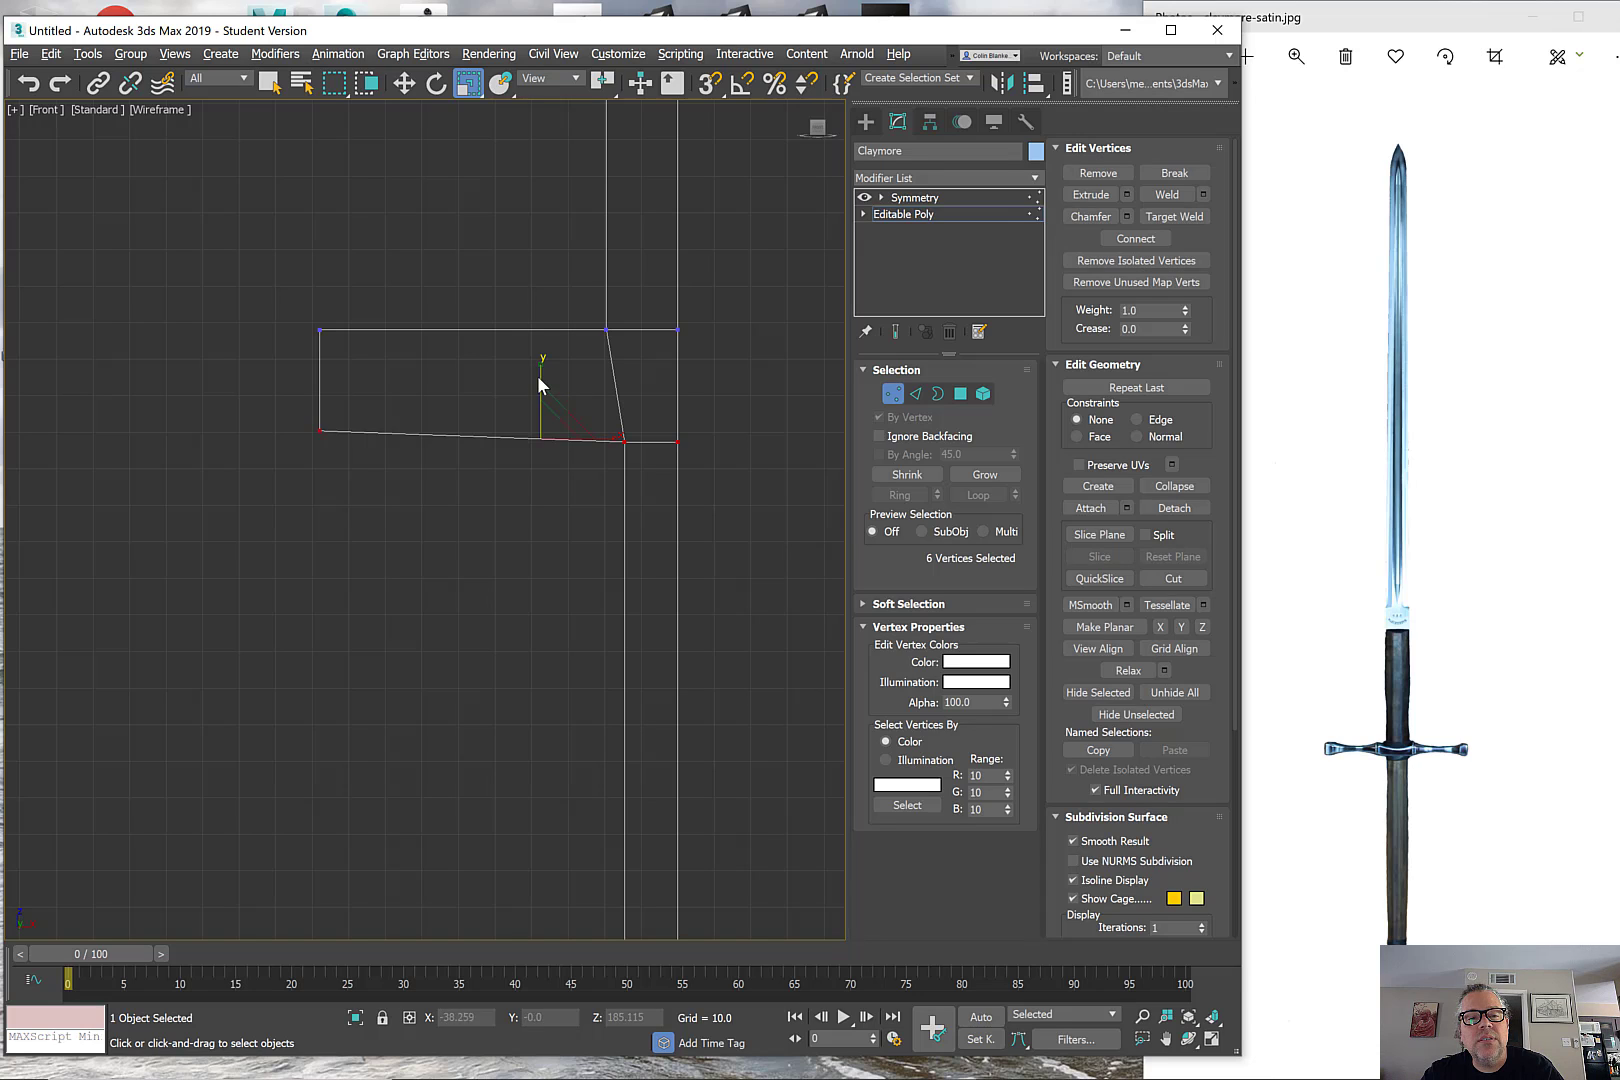
drag(540, 385, 586, 745)
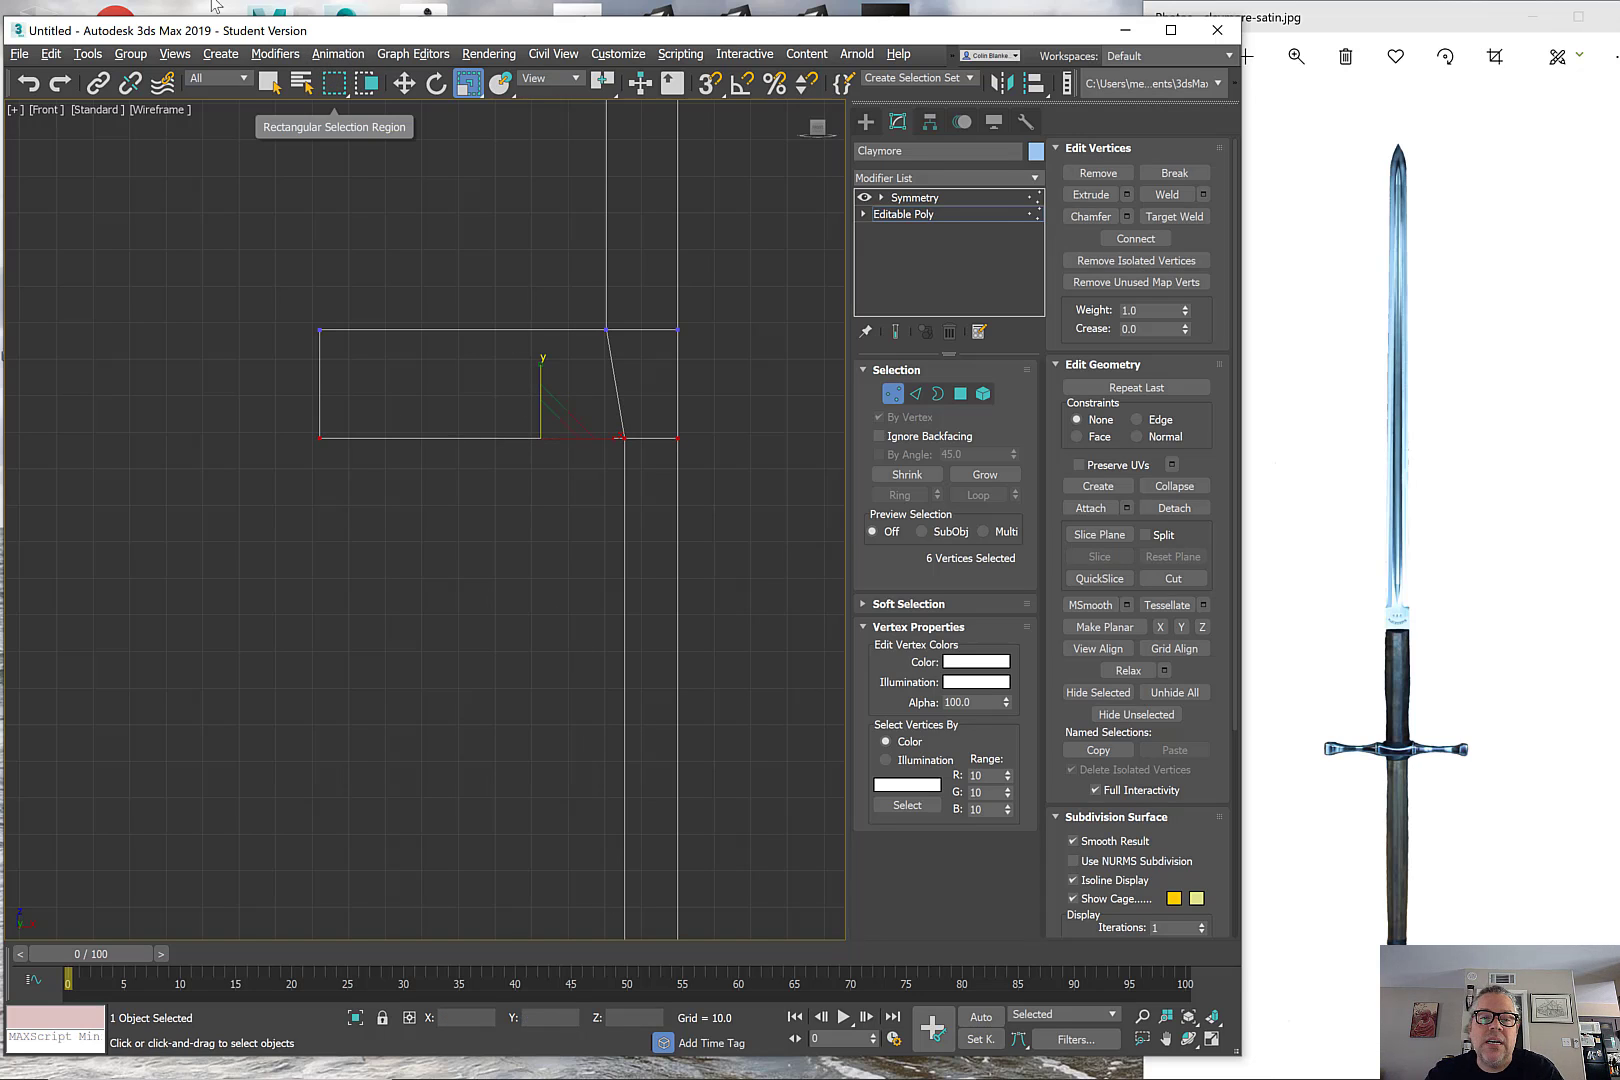
Step: Thin the crossguard arm by lowering its six upper vertices about 10.4 units and raising its six lower vertices to about Z 171.3
drag(244, 301, 357, 340)
drag(726, 347, 726, 340)
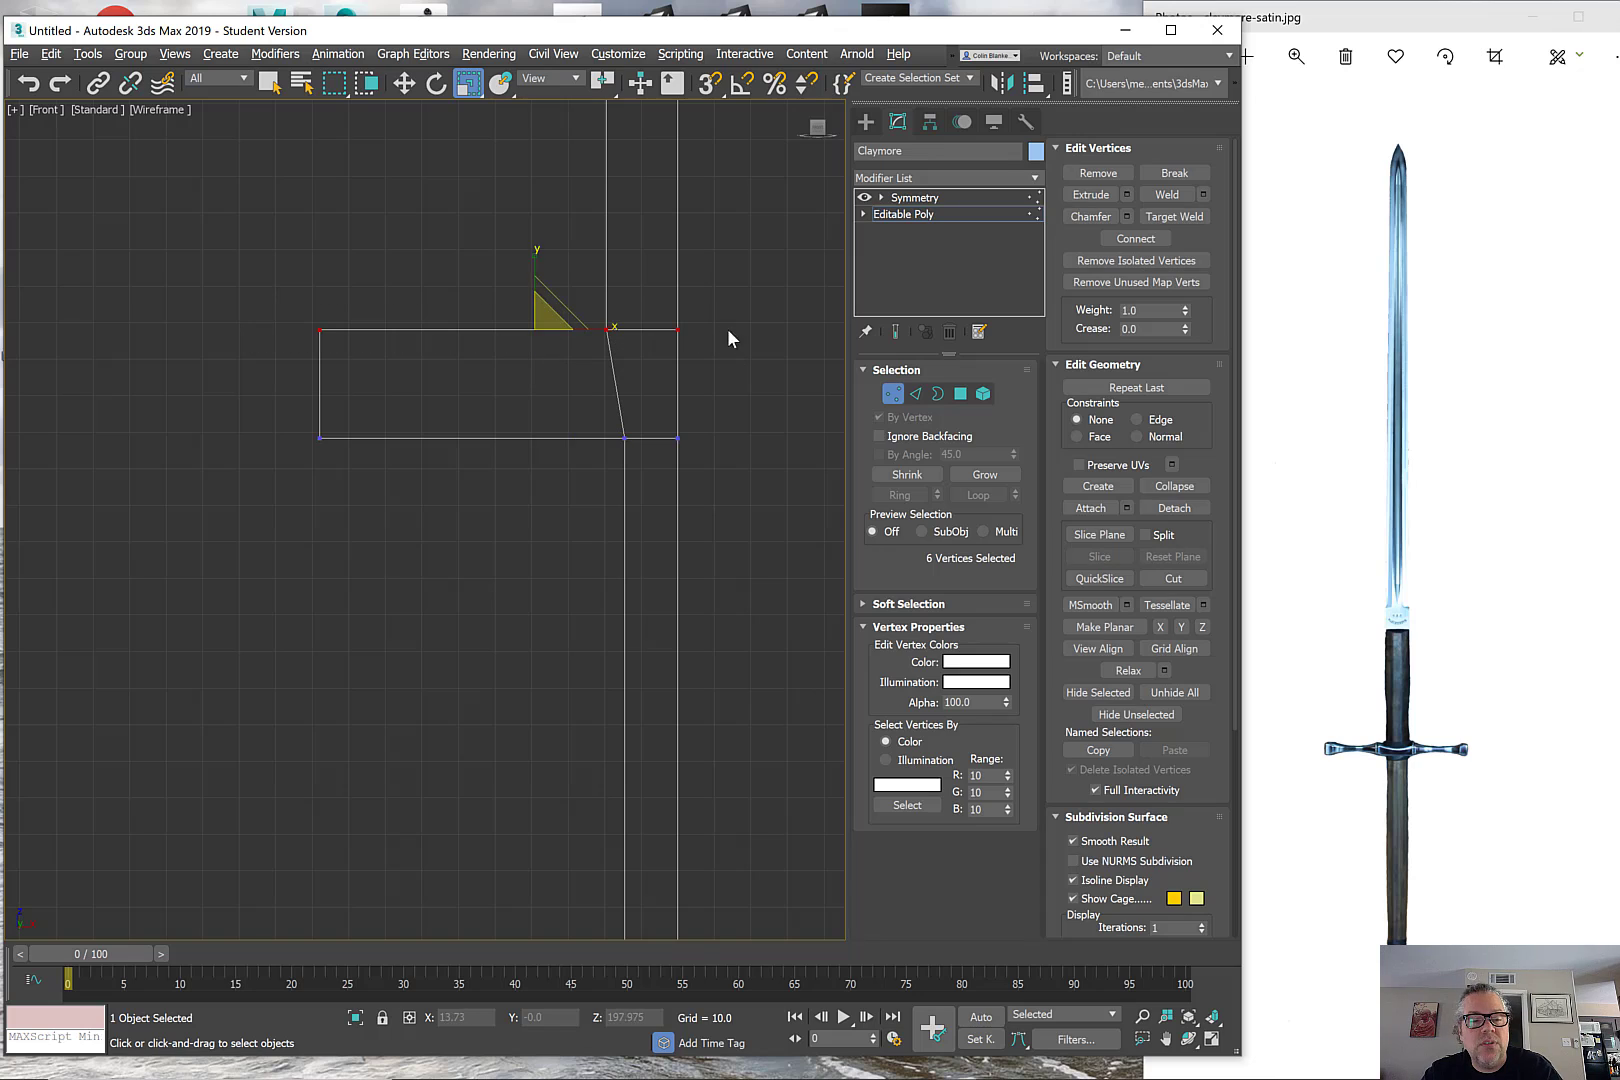
key(w)
drag(534, 279, 535, 317)
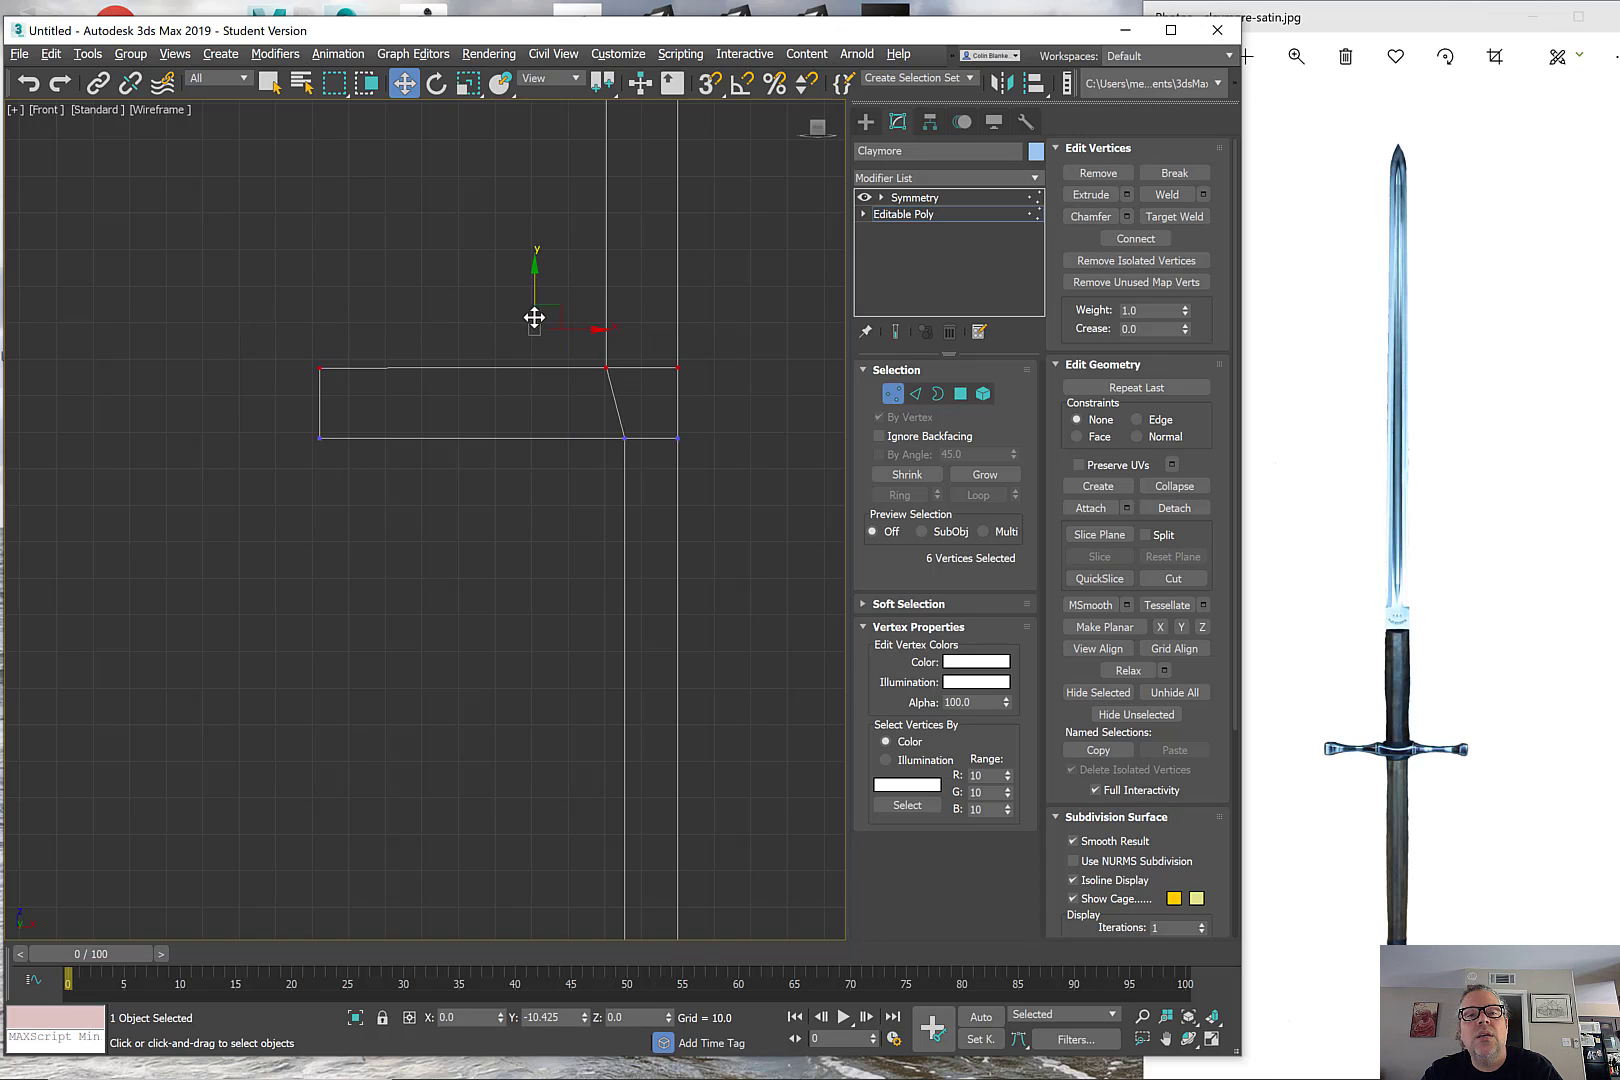
drag(701, 459, 701, 458)
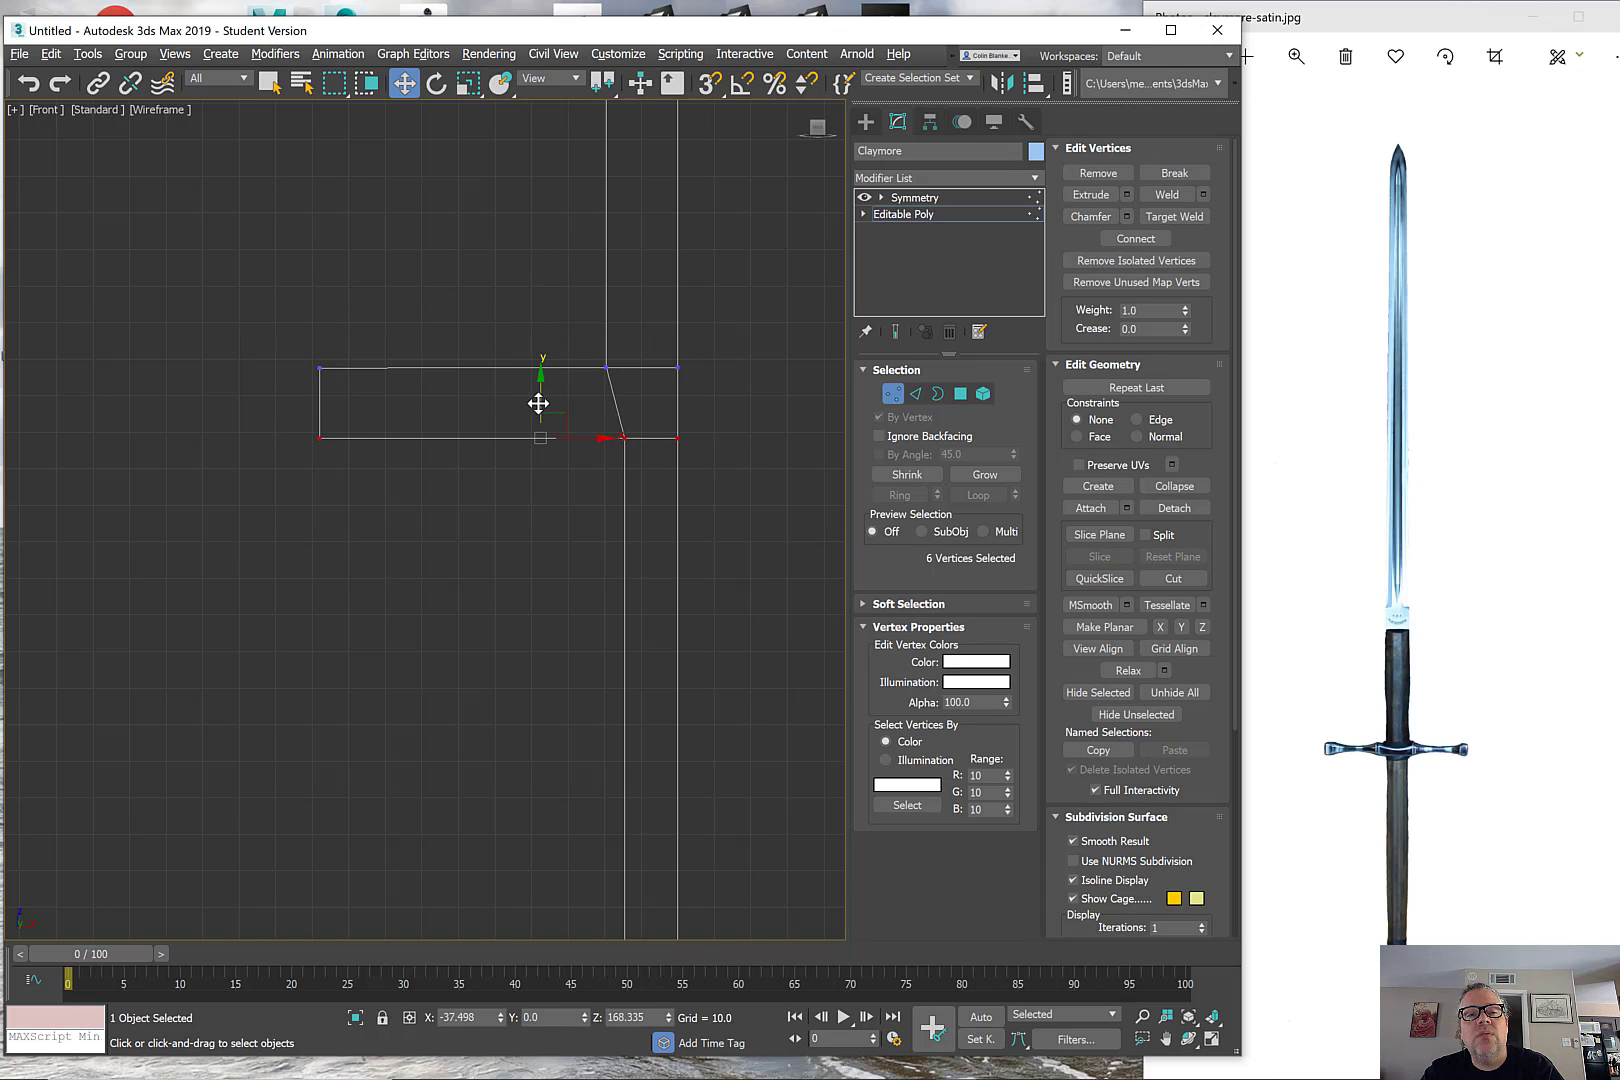
drag(539, 387, 540, 377)
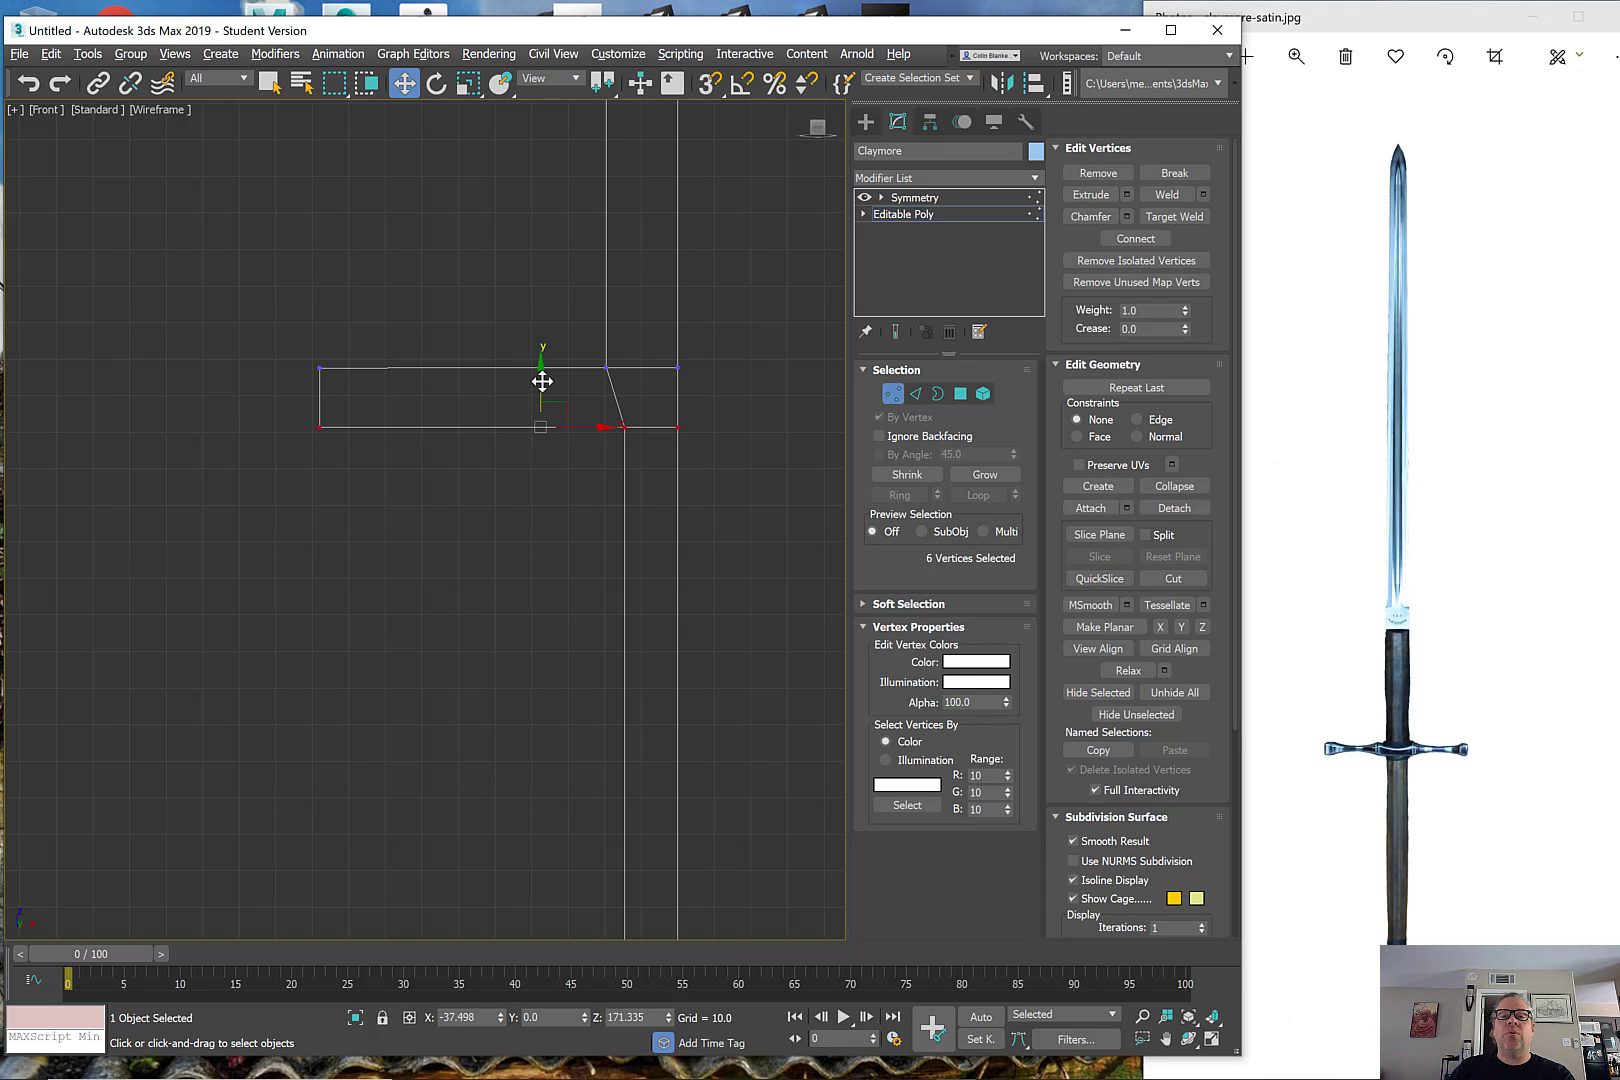
Step: Switch to edge selection and show the handle and crossguard in a maximized Perspective view
scroll(594, 632, down, 3)
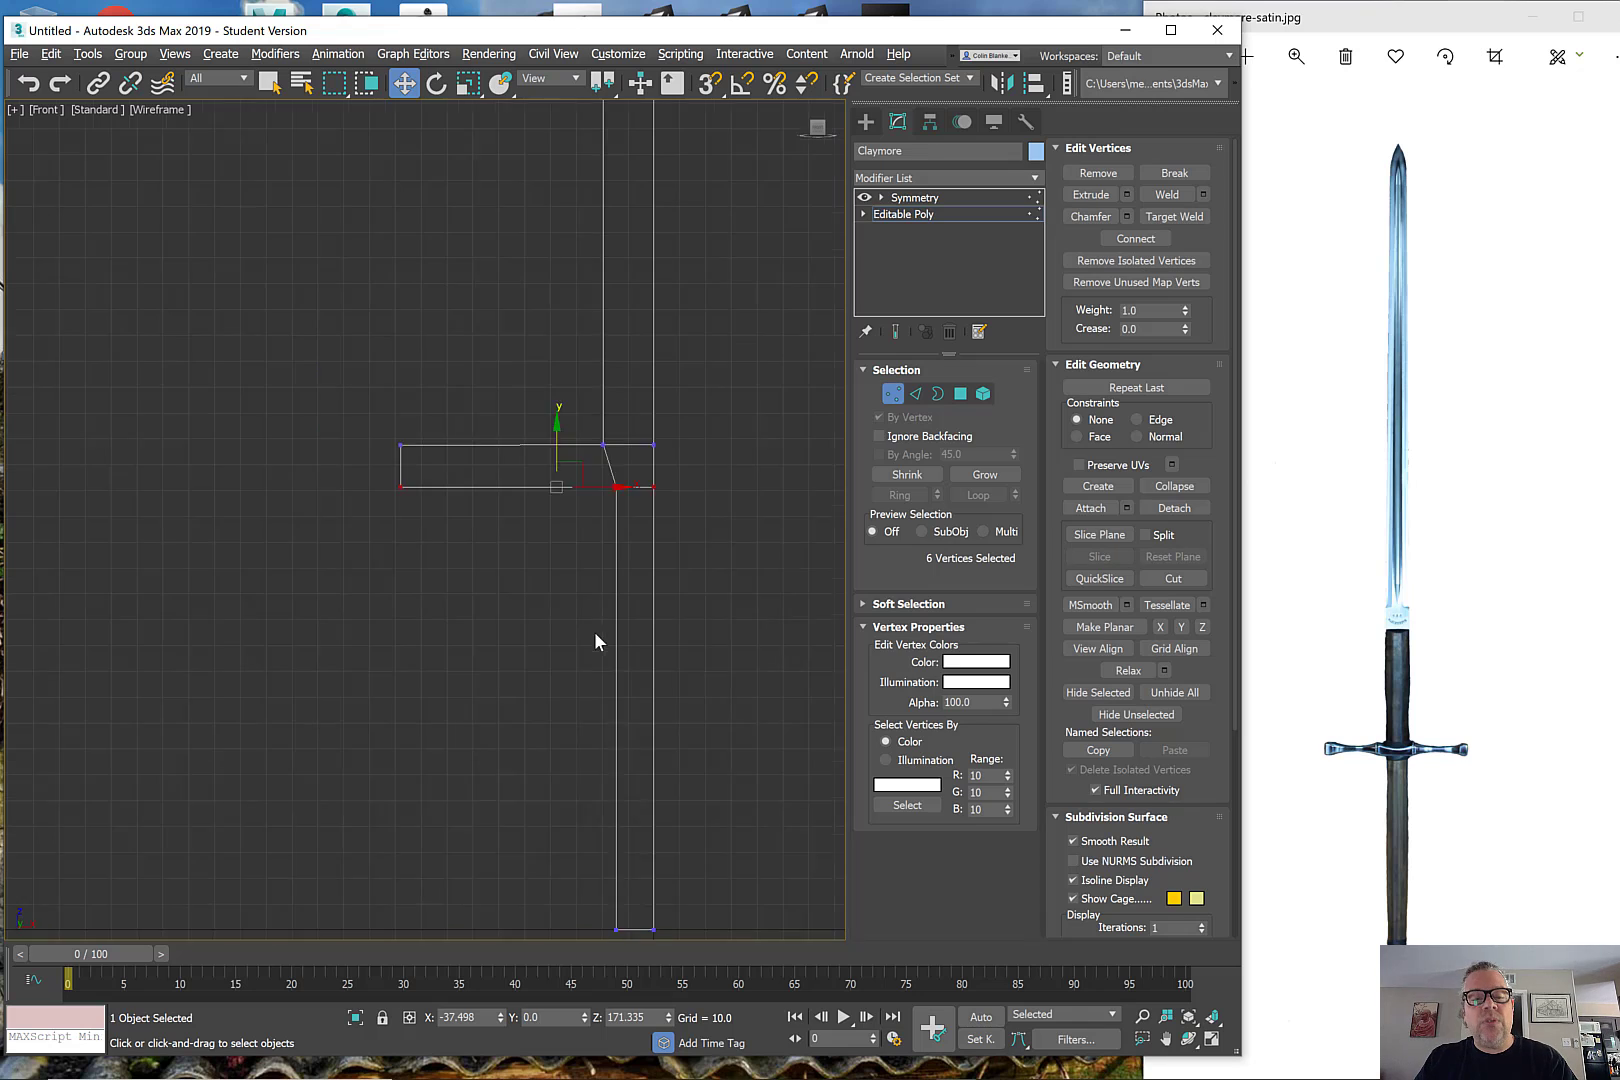
middle_drag(594, 632, 609, 416)
key(2)
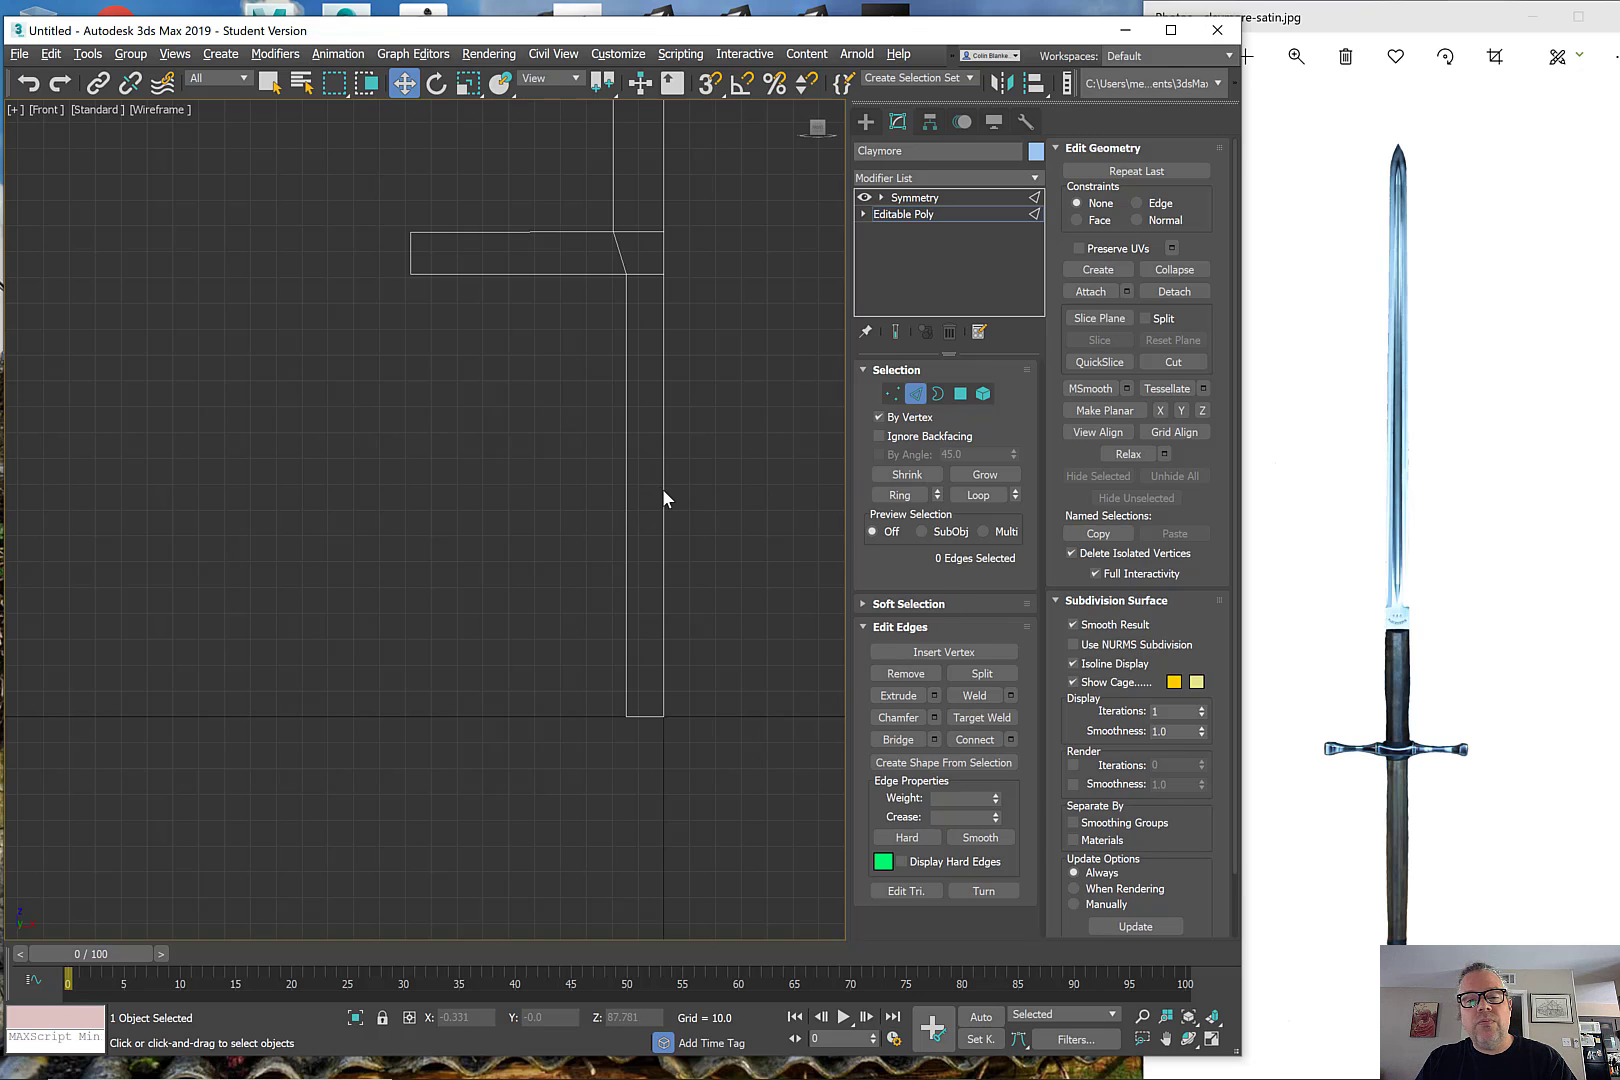
middle_drag(638, 332, 604, 440)
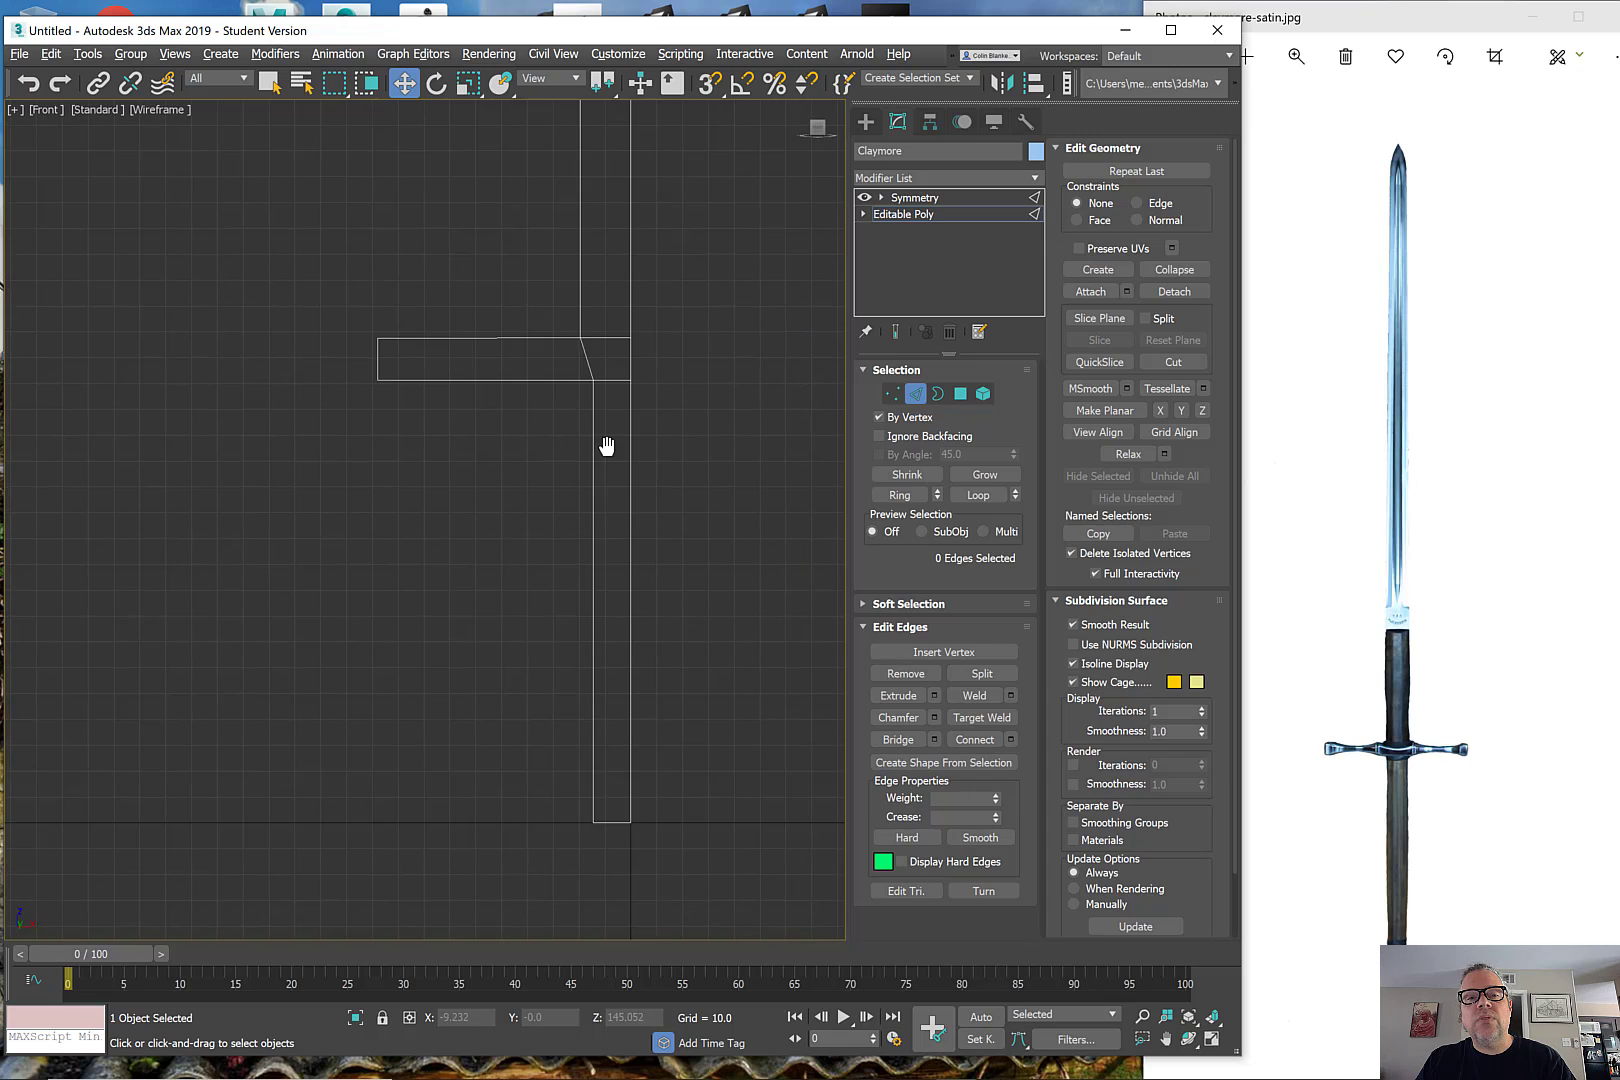
scroll(604, 442, down, 6)
scroll(589, 466, up, 5)
key(alt+w)
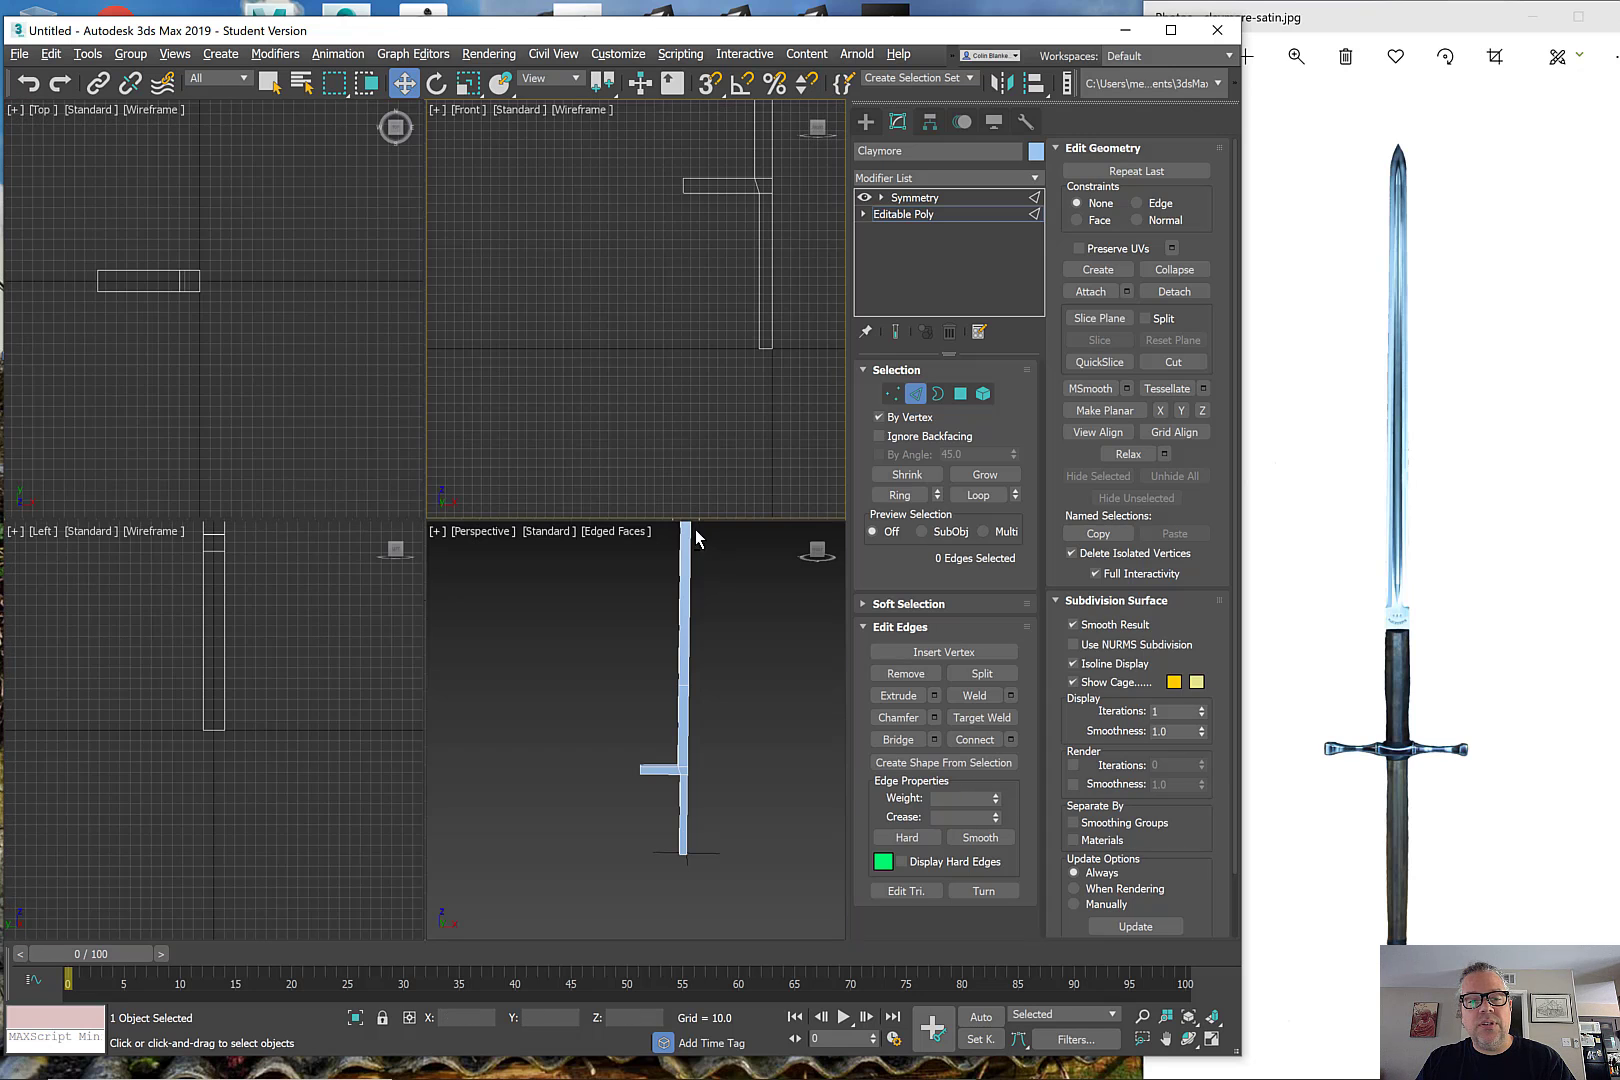
click(694, 669)
key(alt+w)
scroll(485, 653, up, 5)
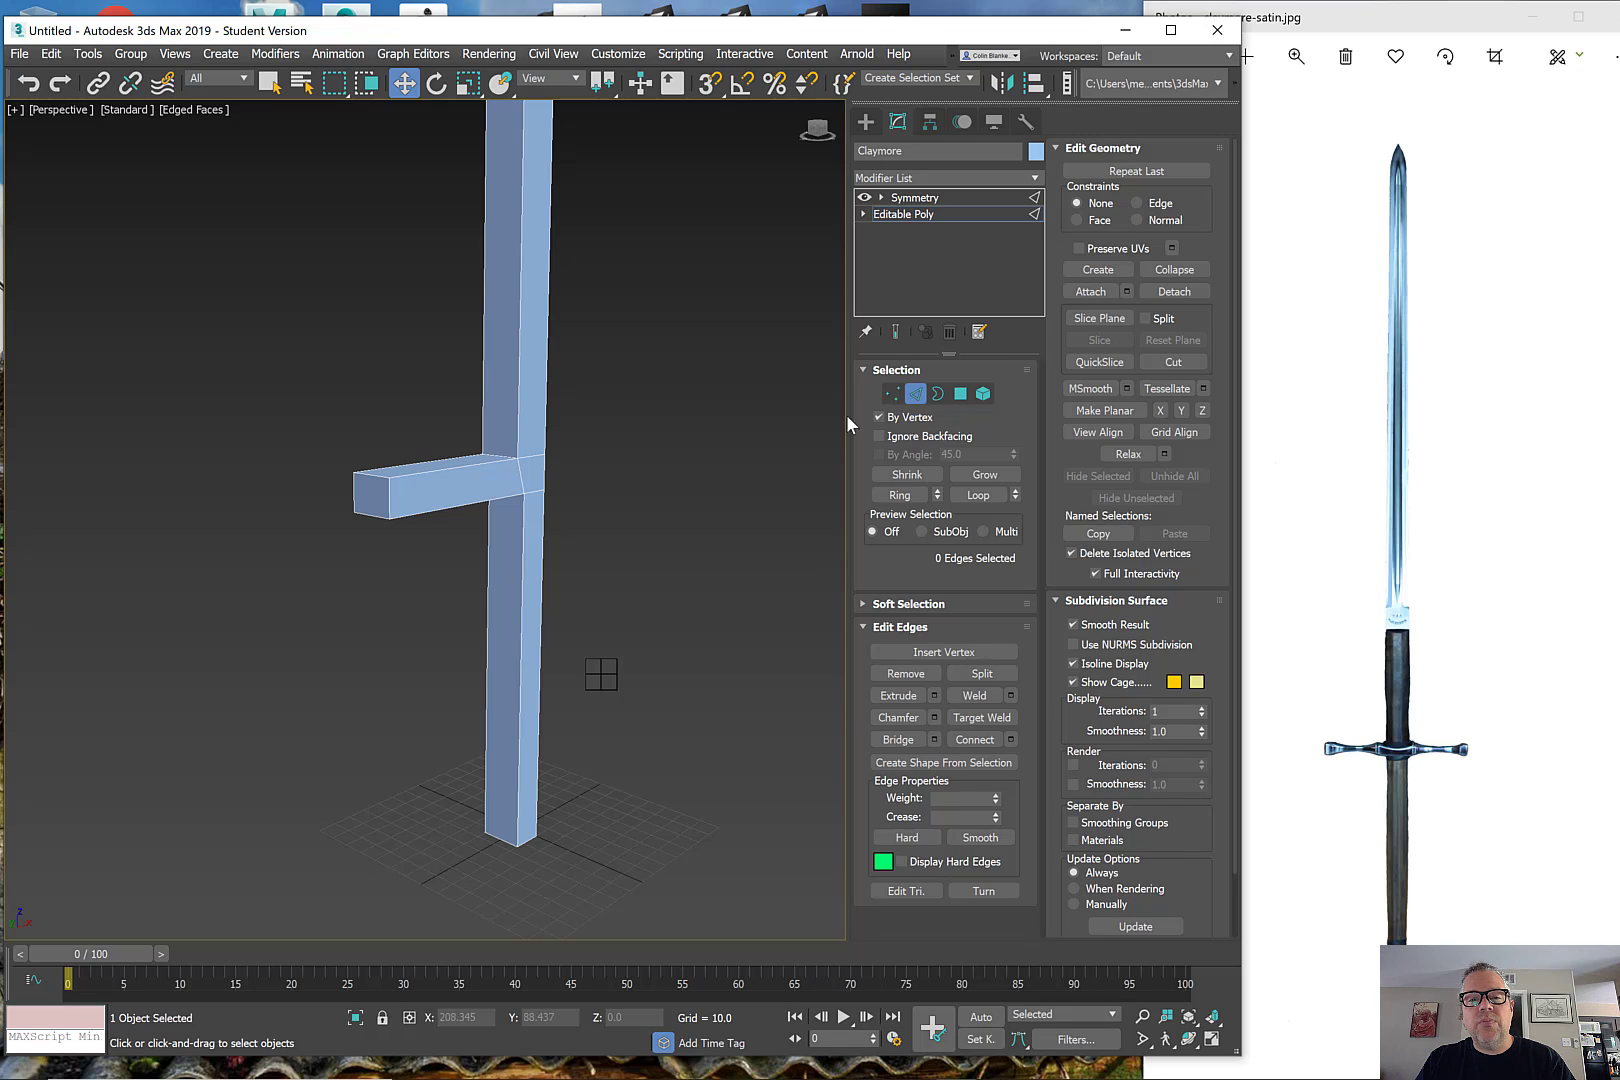
right_click(600, 675)
click(913, 393)
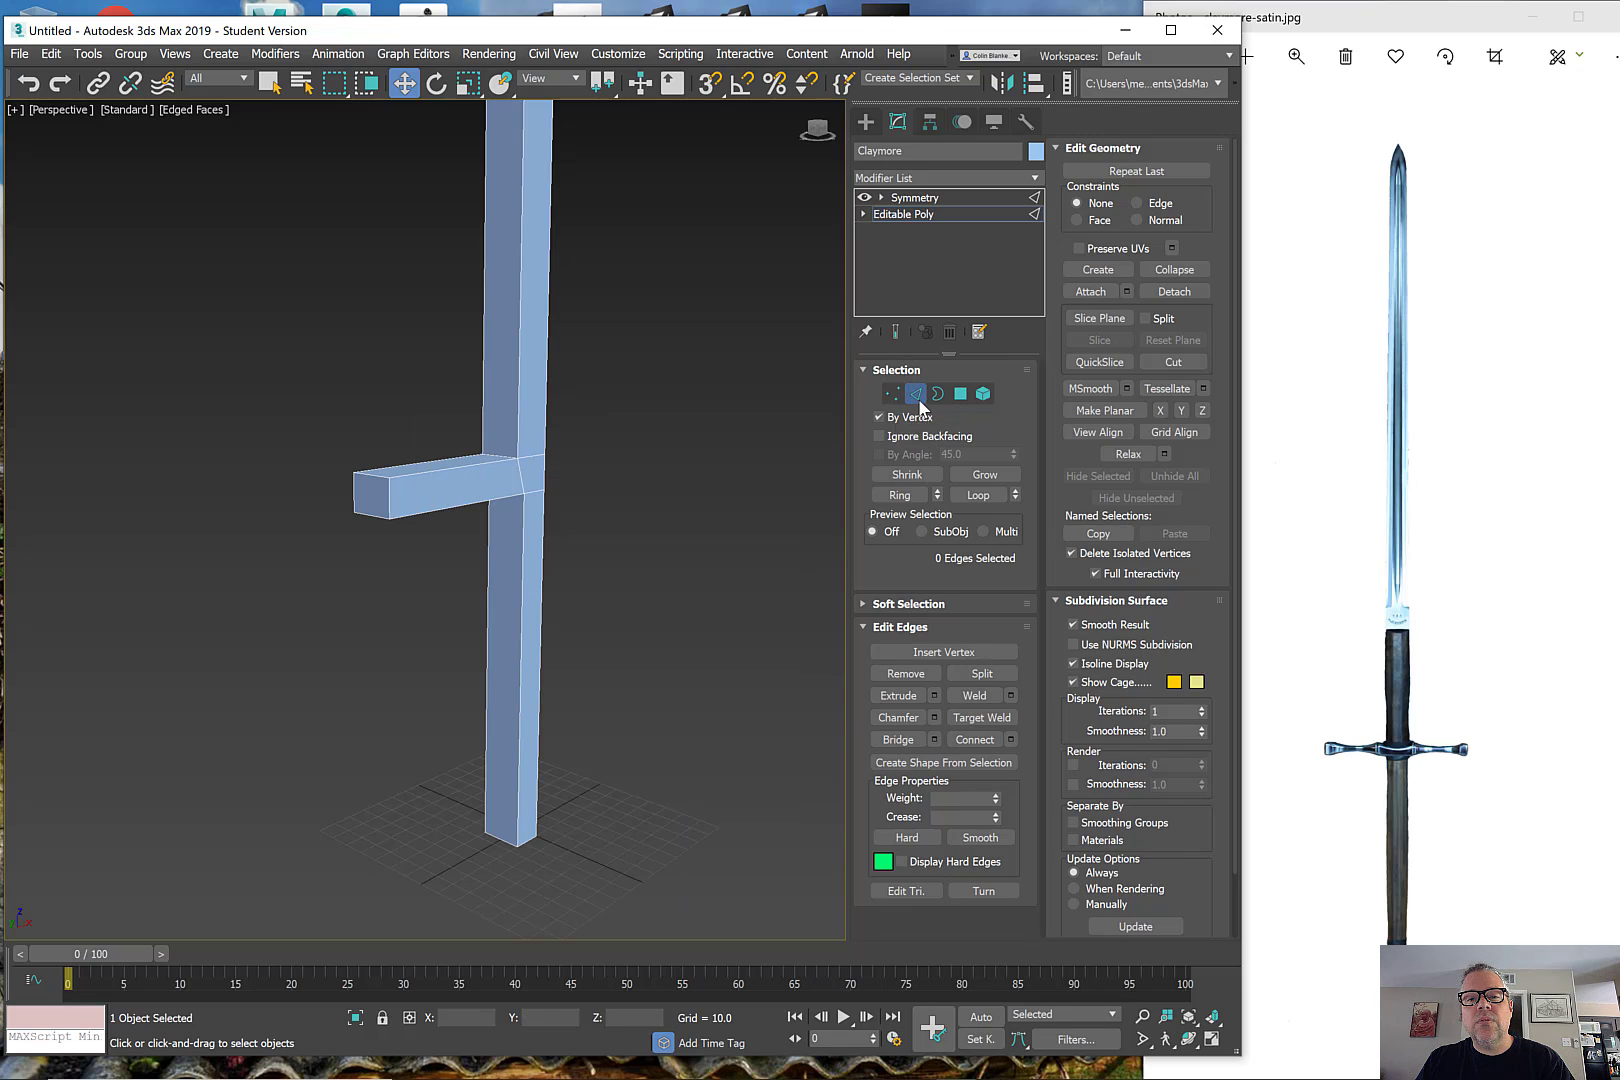
click(918, 398)
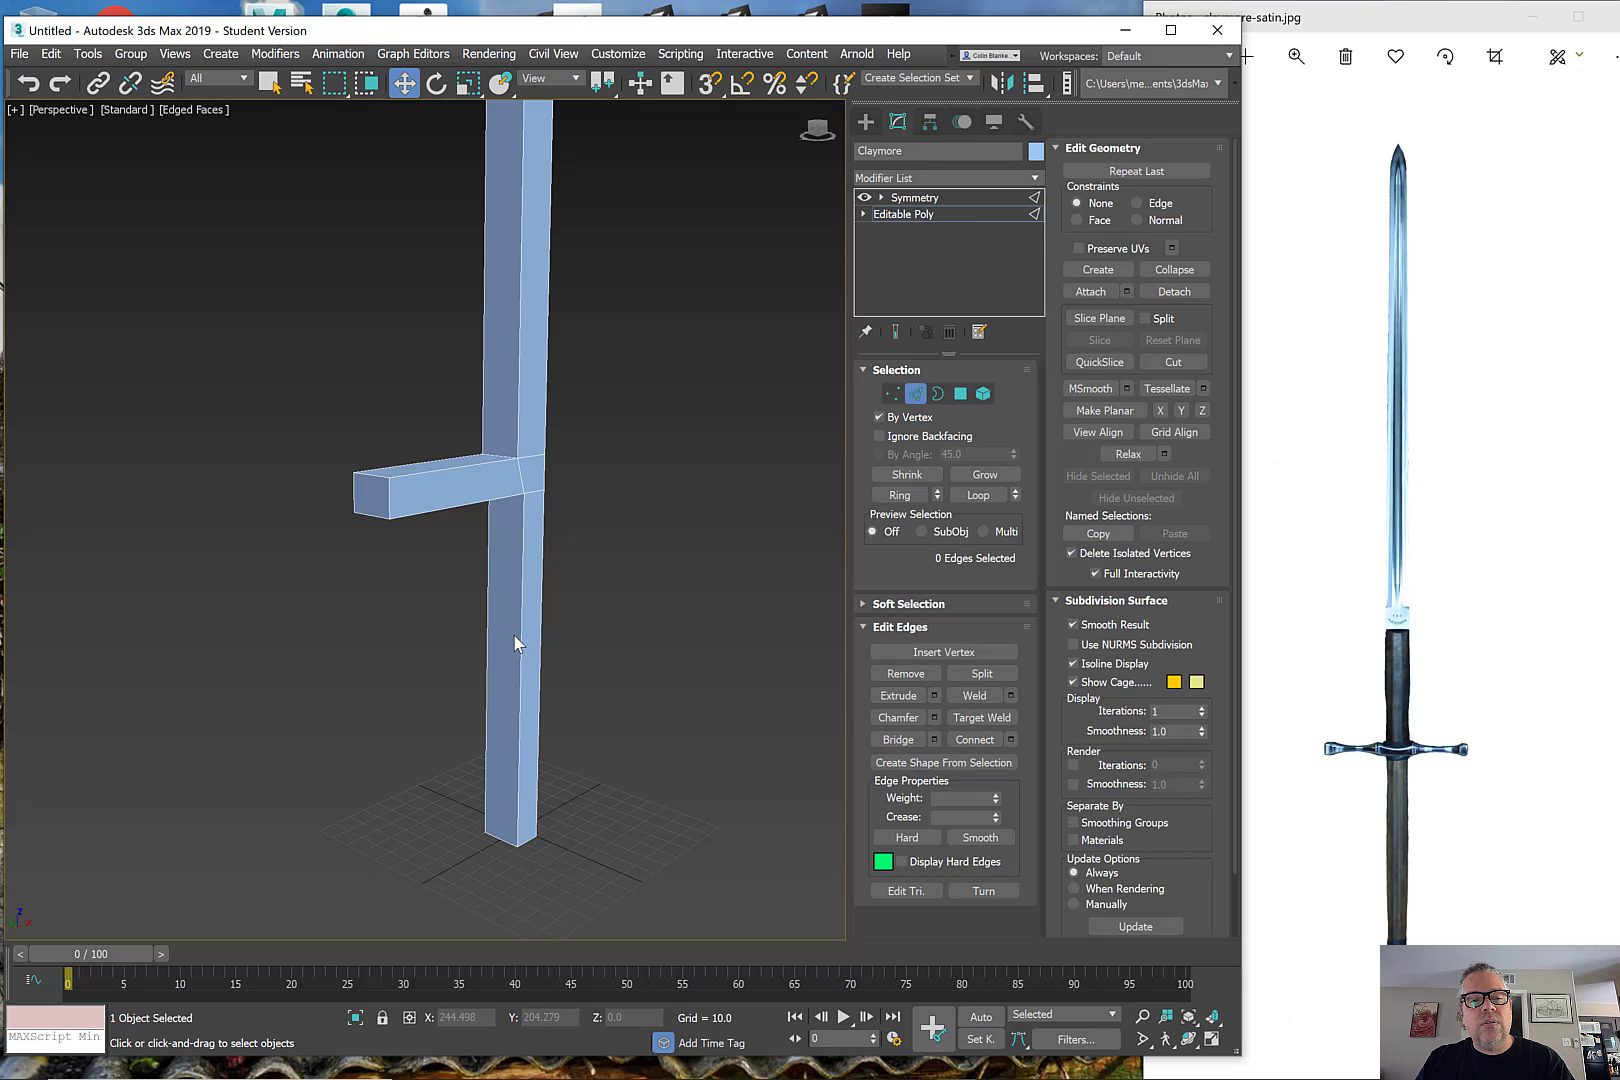
drag(551, 660, 564, 688)
key(ctrl+a)
alt+middle_drag(575, 672, 533, 484)
scroll(521, 552, up, 3)
click(552, 611)
alt+middle_drag(552, 611, 483, 579)
drag(372, 628, 356, 673)
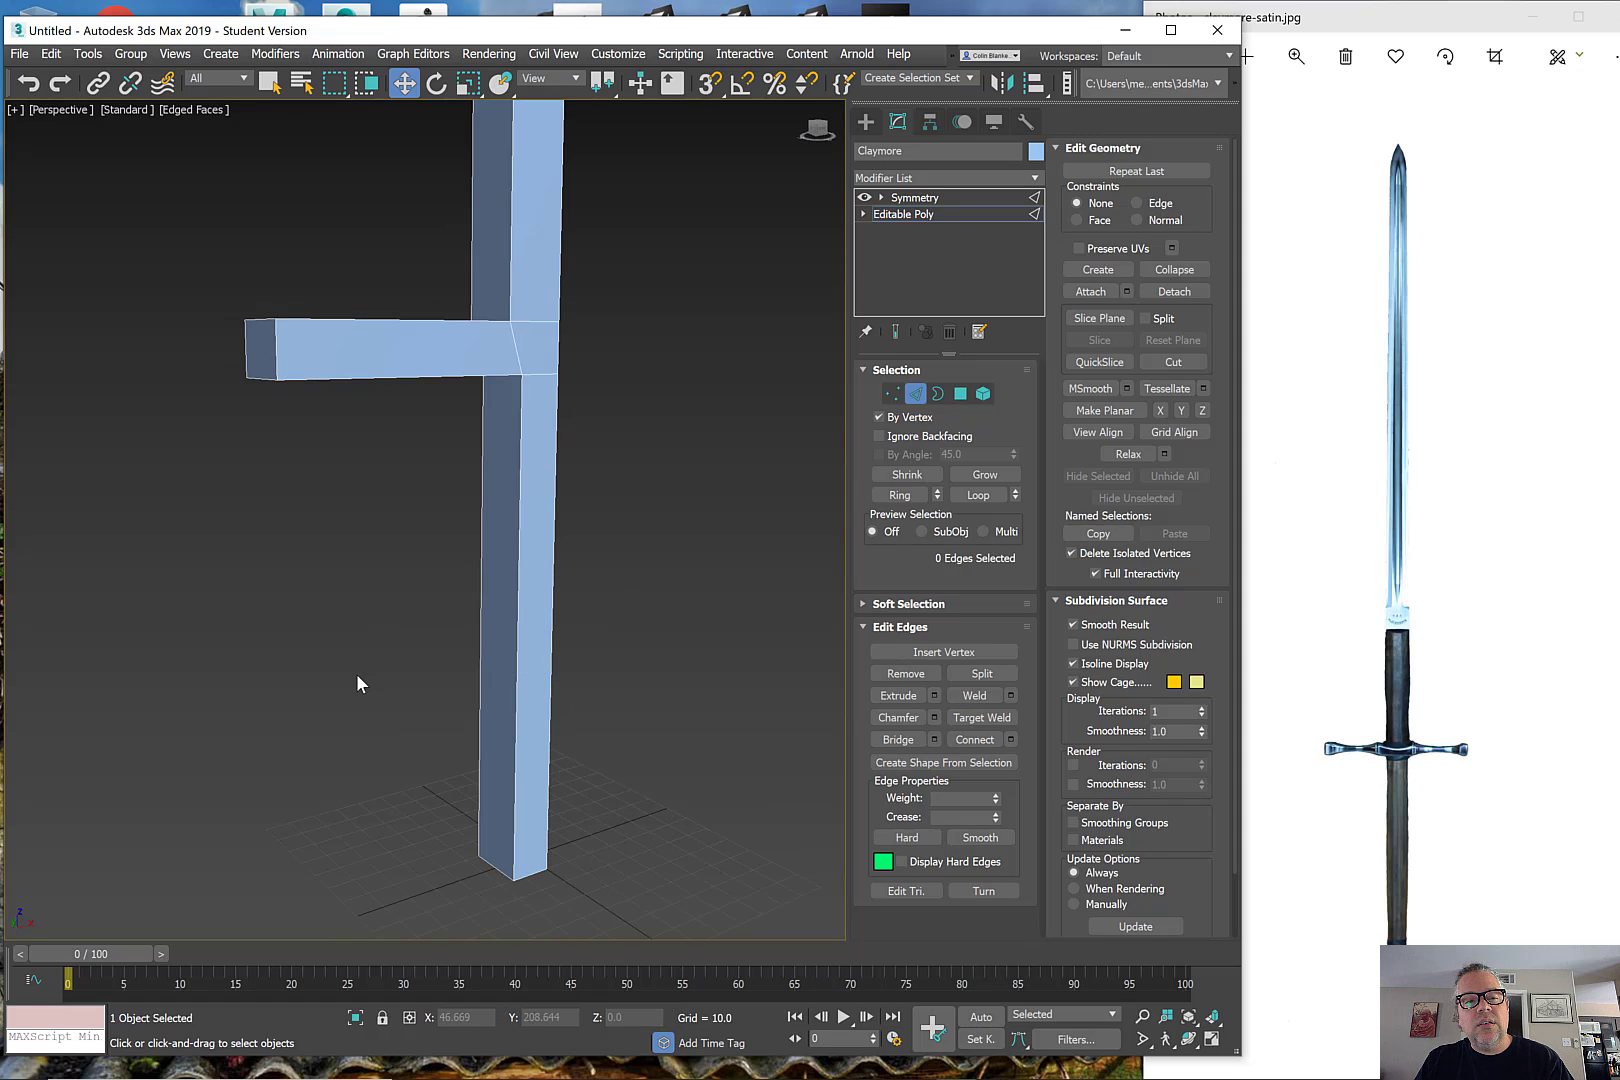
Step: Select the edges along the sword's shaft and deselect those belonging to the blade above the crossguard
key(ctrl+a)
middle_drag(513, 329, 483, 494)
scroll(483, 495, down, 3)
alt+drag(304, 423, 370, 565)
scroll(515, 555, down, 5)
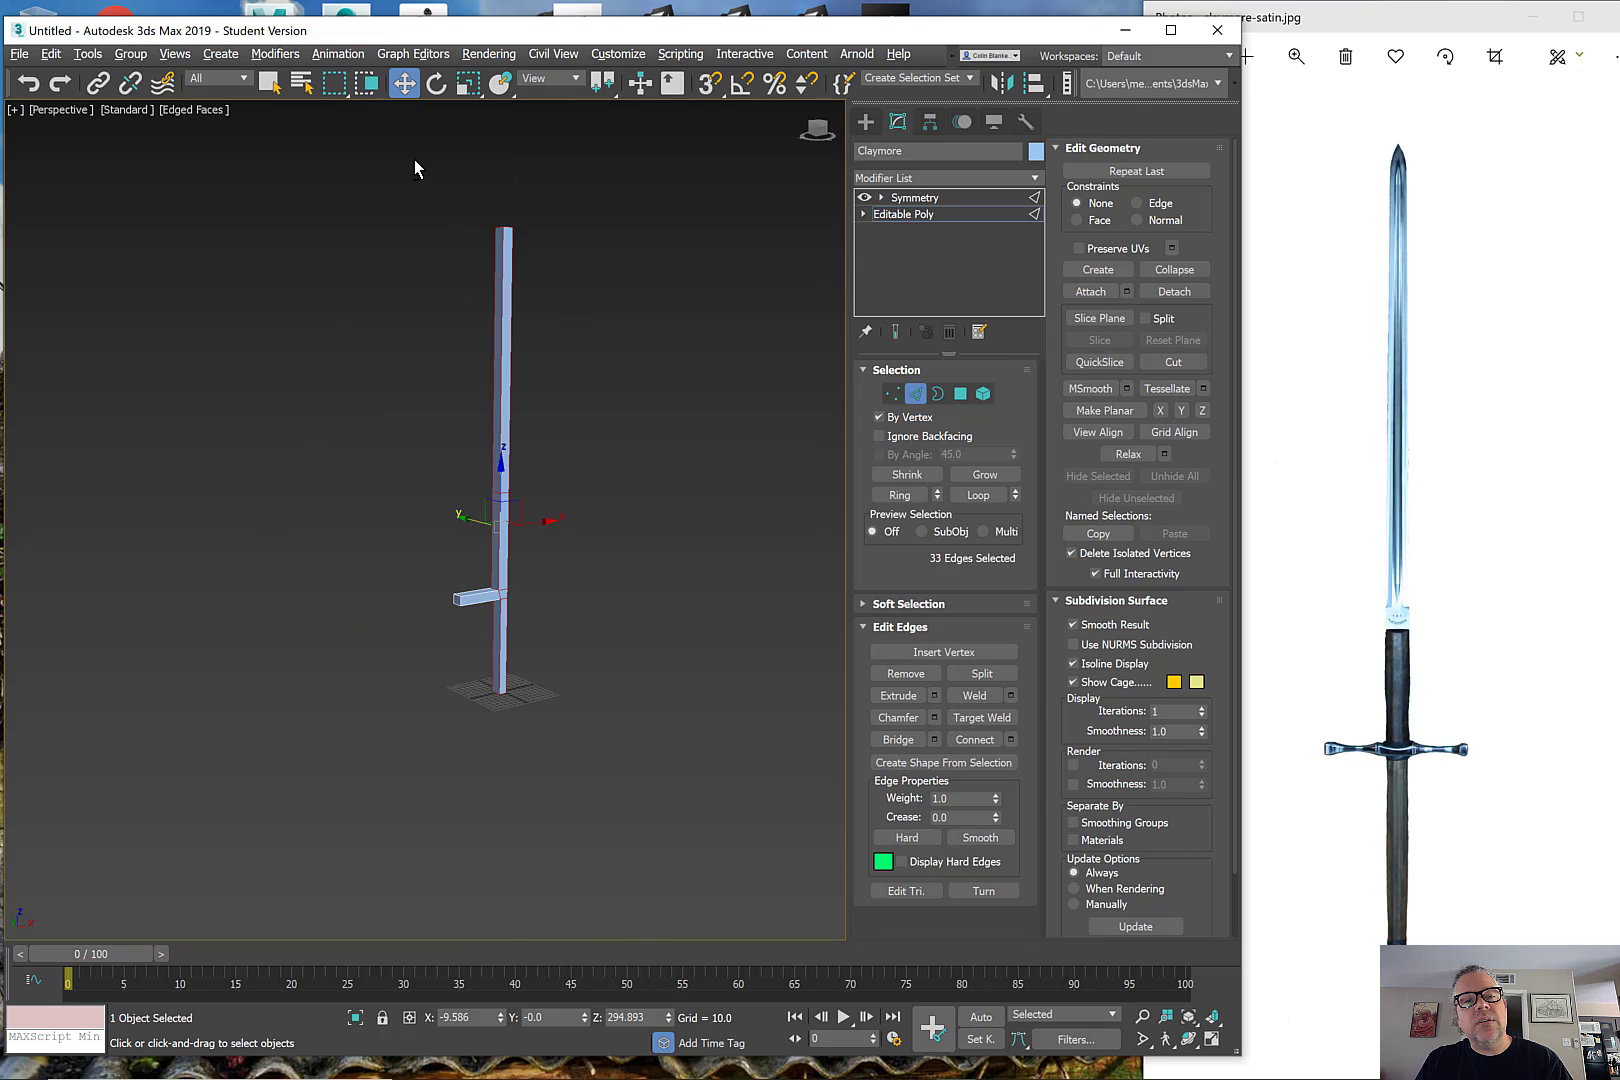
alt+drag(625, 415, 627, 419)
scroll(570, 430, up, 5)
middle_drag(502, 483, 599, 156)
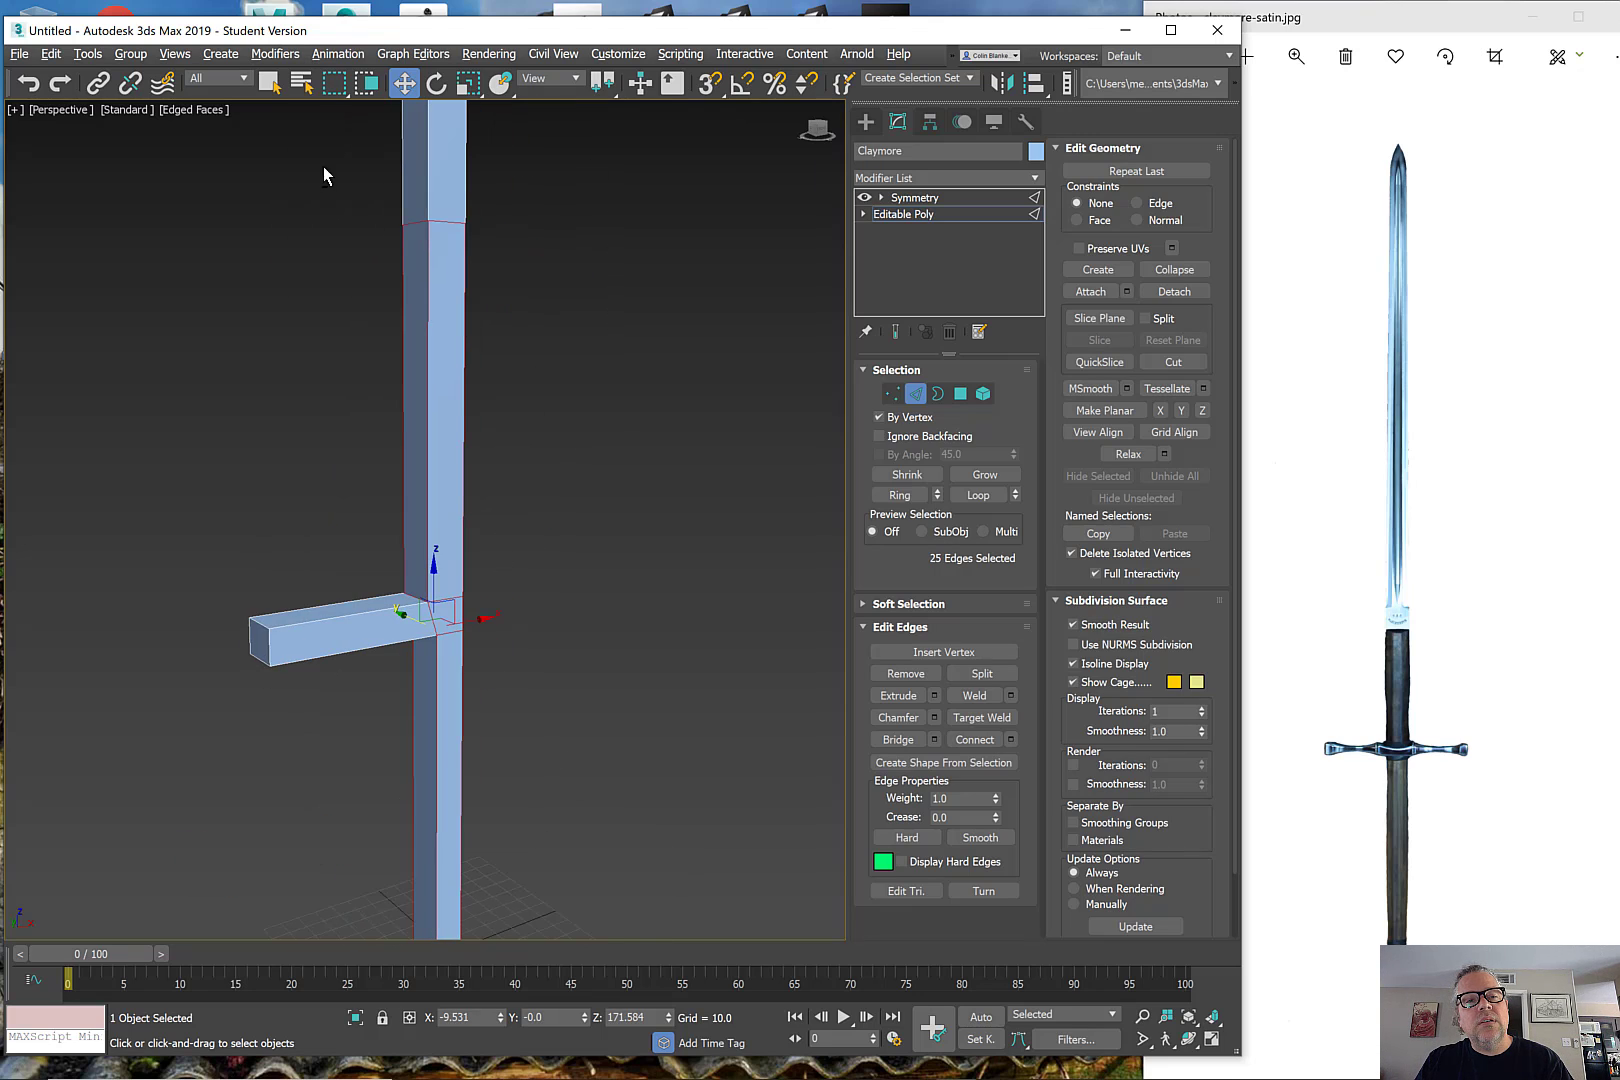
alt+drag(619, 506, 619, 508)
middle_drag(557, 568, 585, 478)
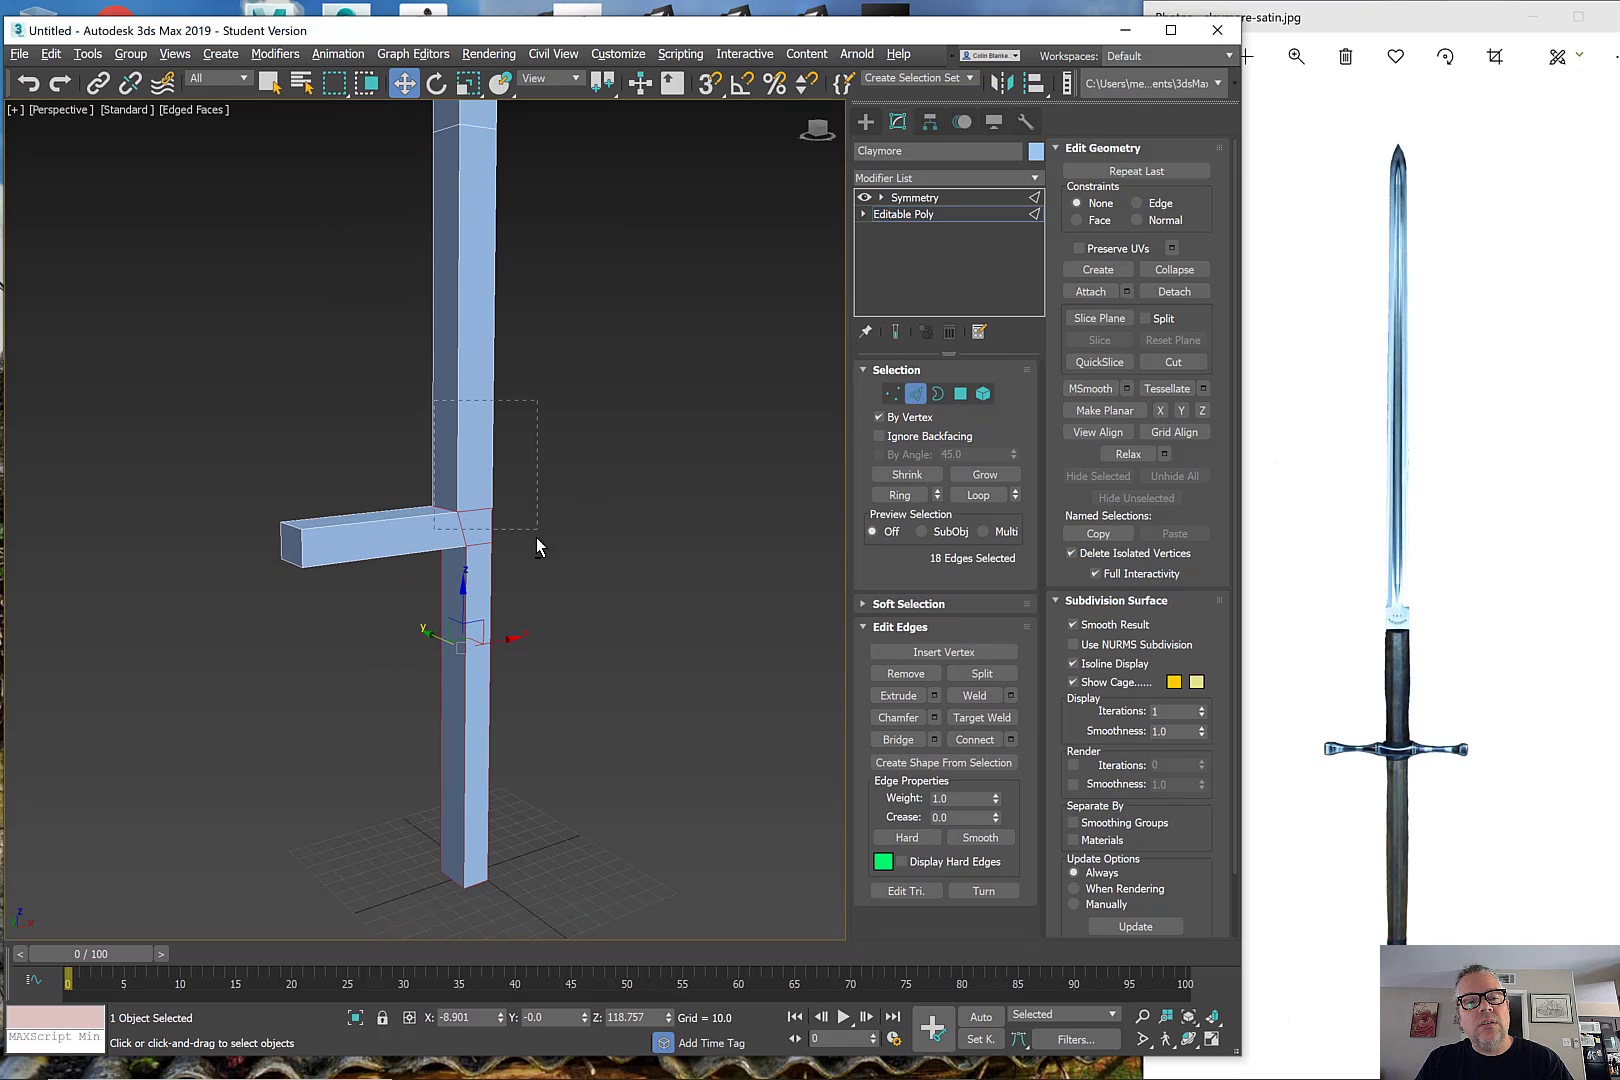
Step: Deselect the remaining crossguard and inner handle edges, keeping only the four edges bordering the handle's outer side face
mouse_move(532, 540)
alt+middle_down()
mouse_move(508, 542)
mouse_move(528, 535)
alt+middle_up()
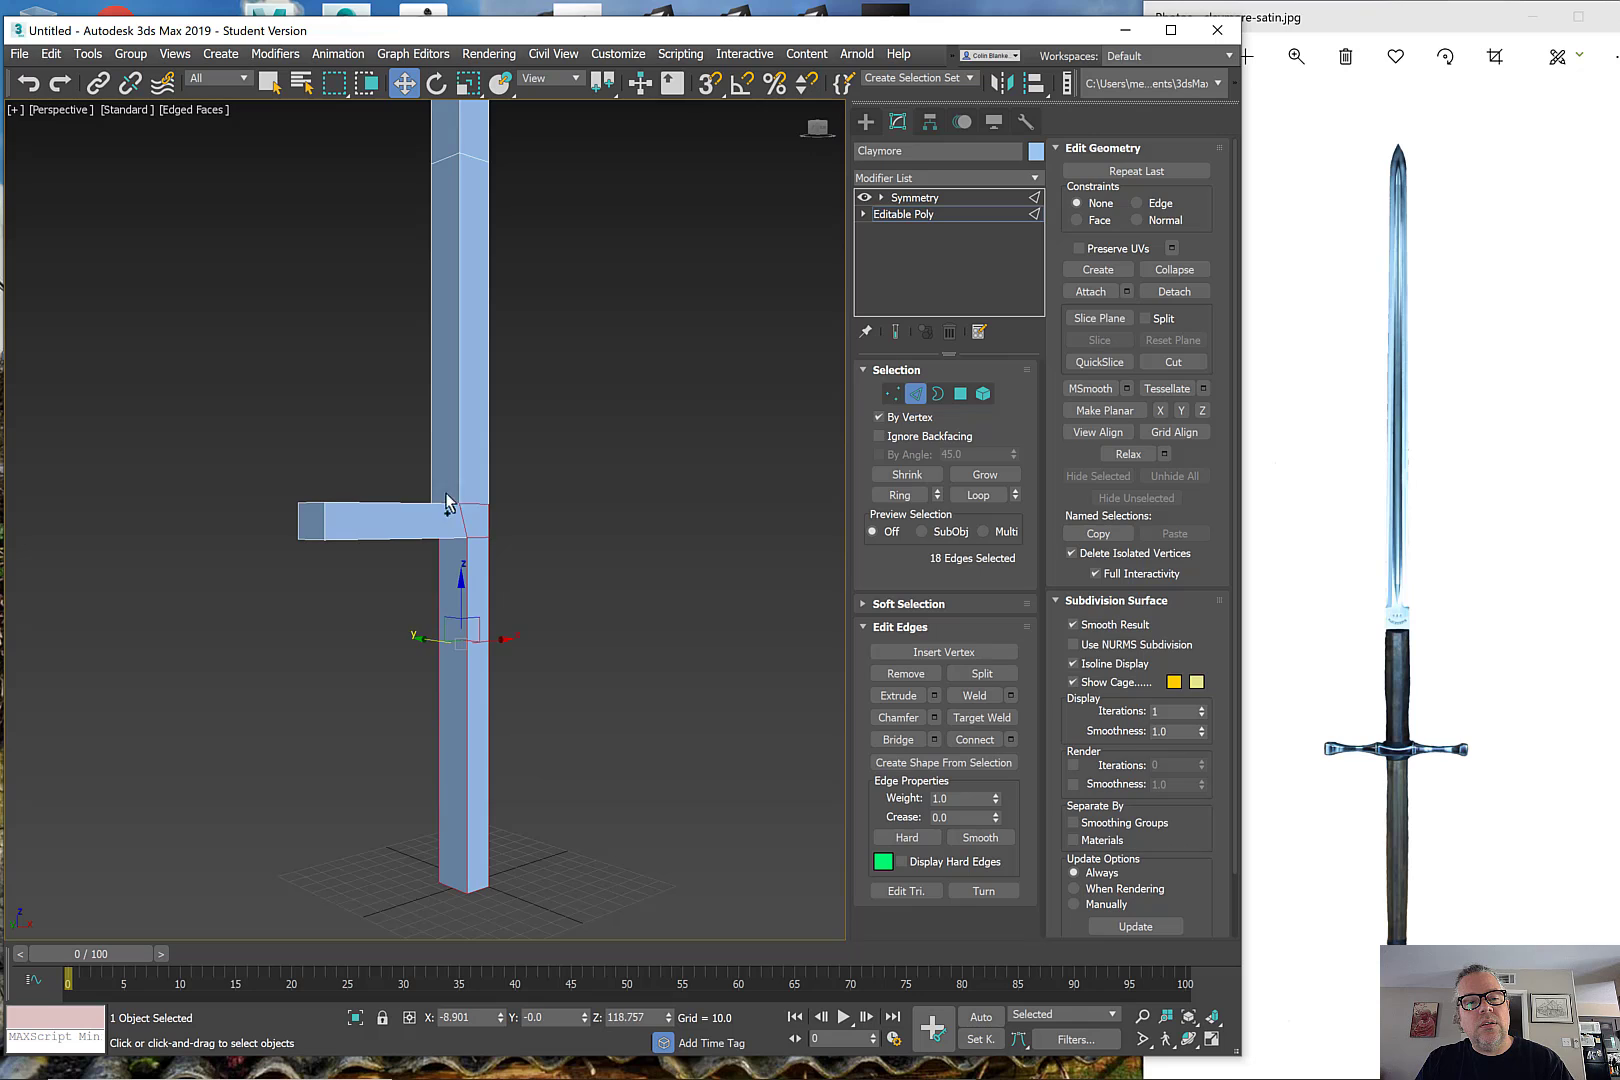
alt+drag(493, 527, 516, 520)
mouse_move(516, 520)
alt+middle_down()
mouse_move(551, 521)
mouse_move(489, 527)
alt+middle_up()
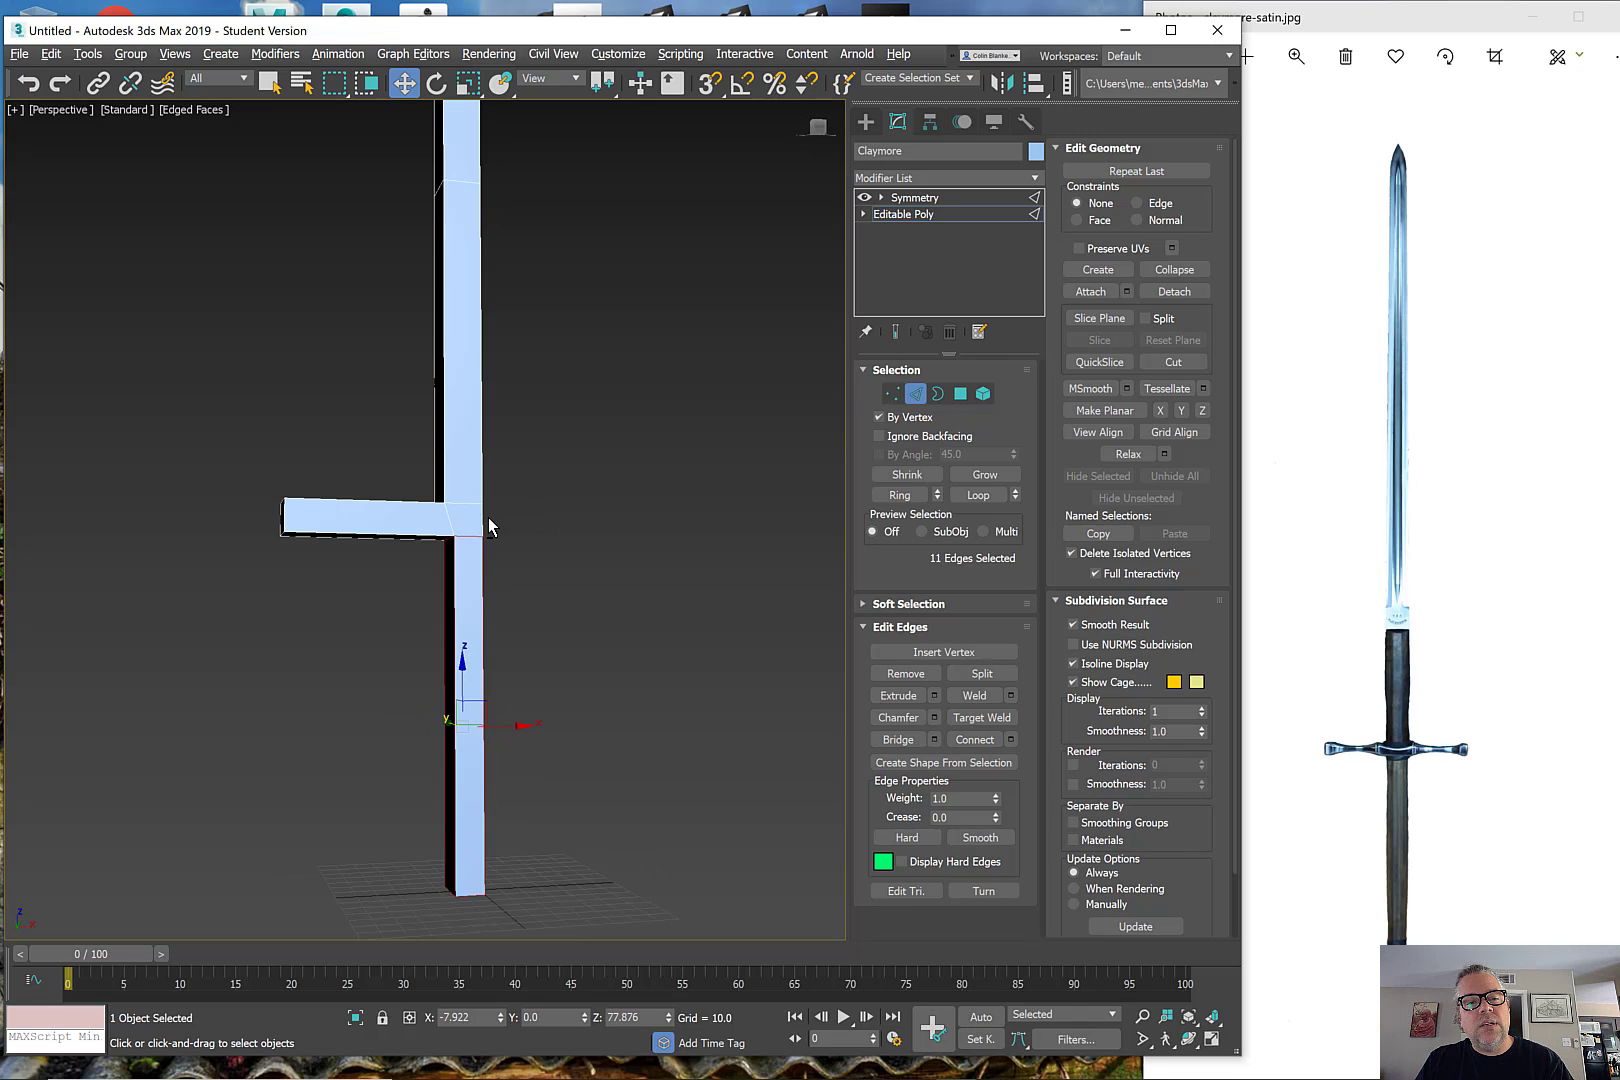
alt+drag(480, 563, 484, 568)
alt+middle_drag(532, 602, 371, 548)
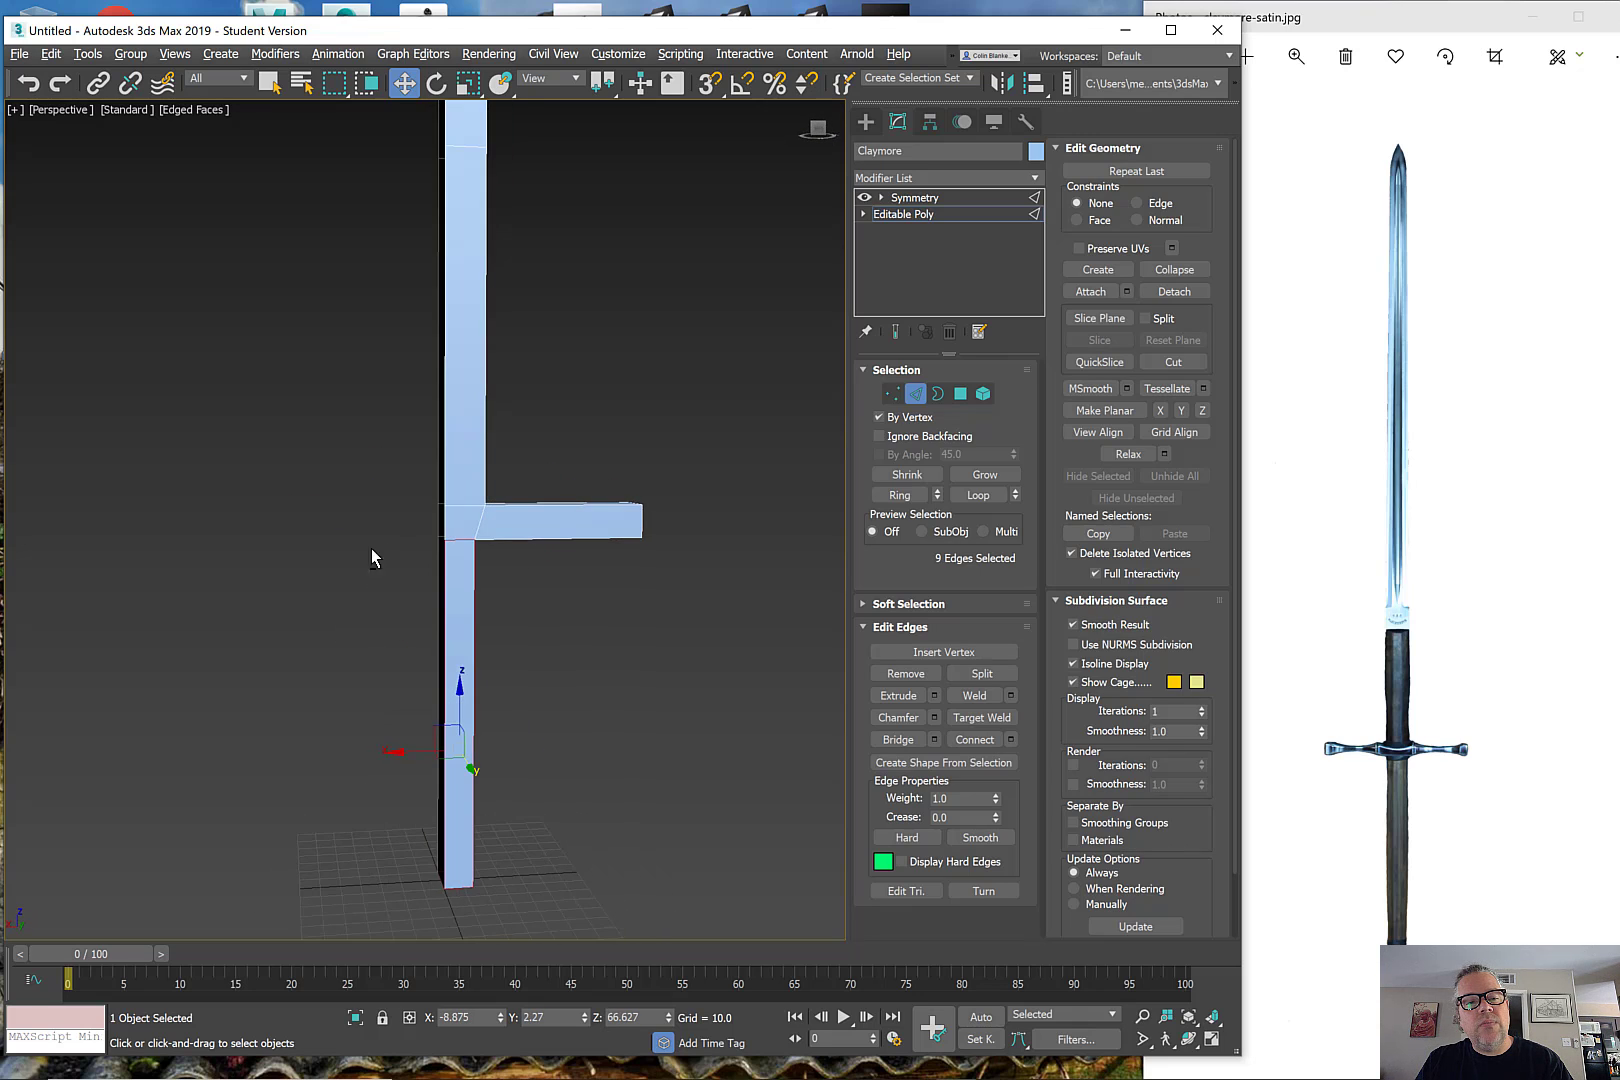
alt+drag(452, 578, 454, 580)
middle_drag(483, 790, 492, 445)
alt+drag(423, 582, 457, 653)
alt+middle_drag(457, 653, 550, 755)
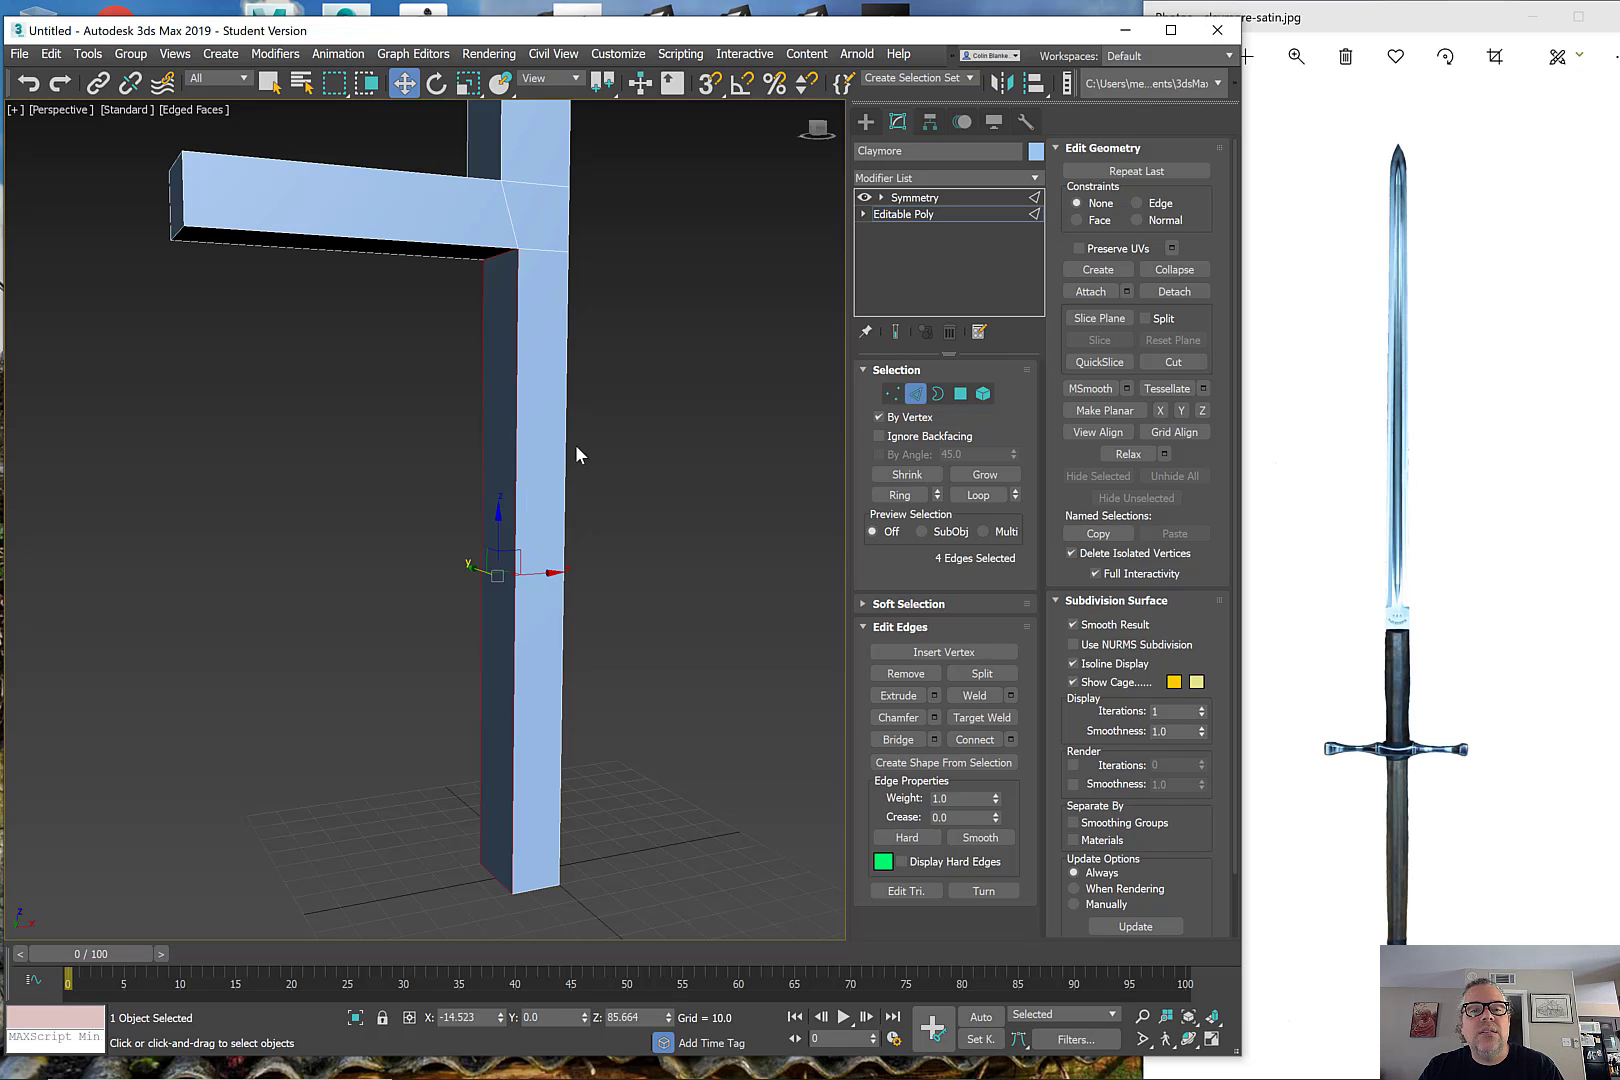
Step: Widen the handle to the blade's width by moving its four outer side edges along X to about -20.2
alt+middle_drag(579, 456, 554, 546)
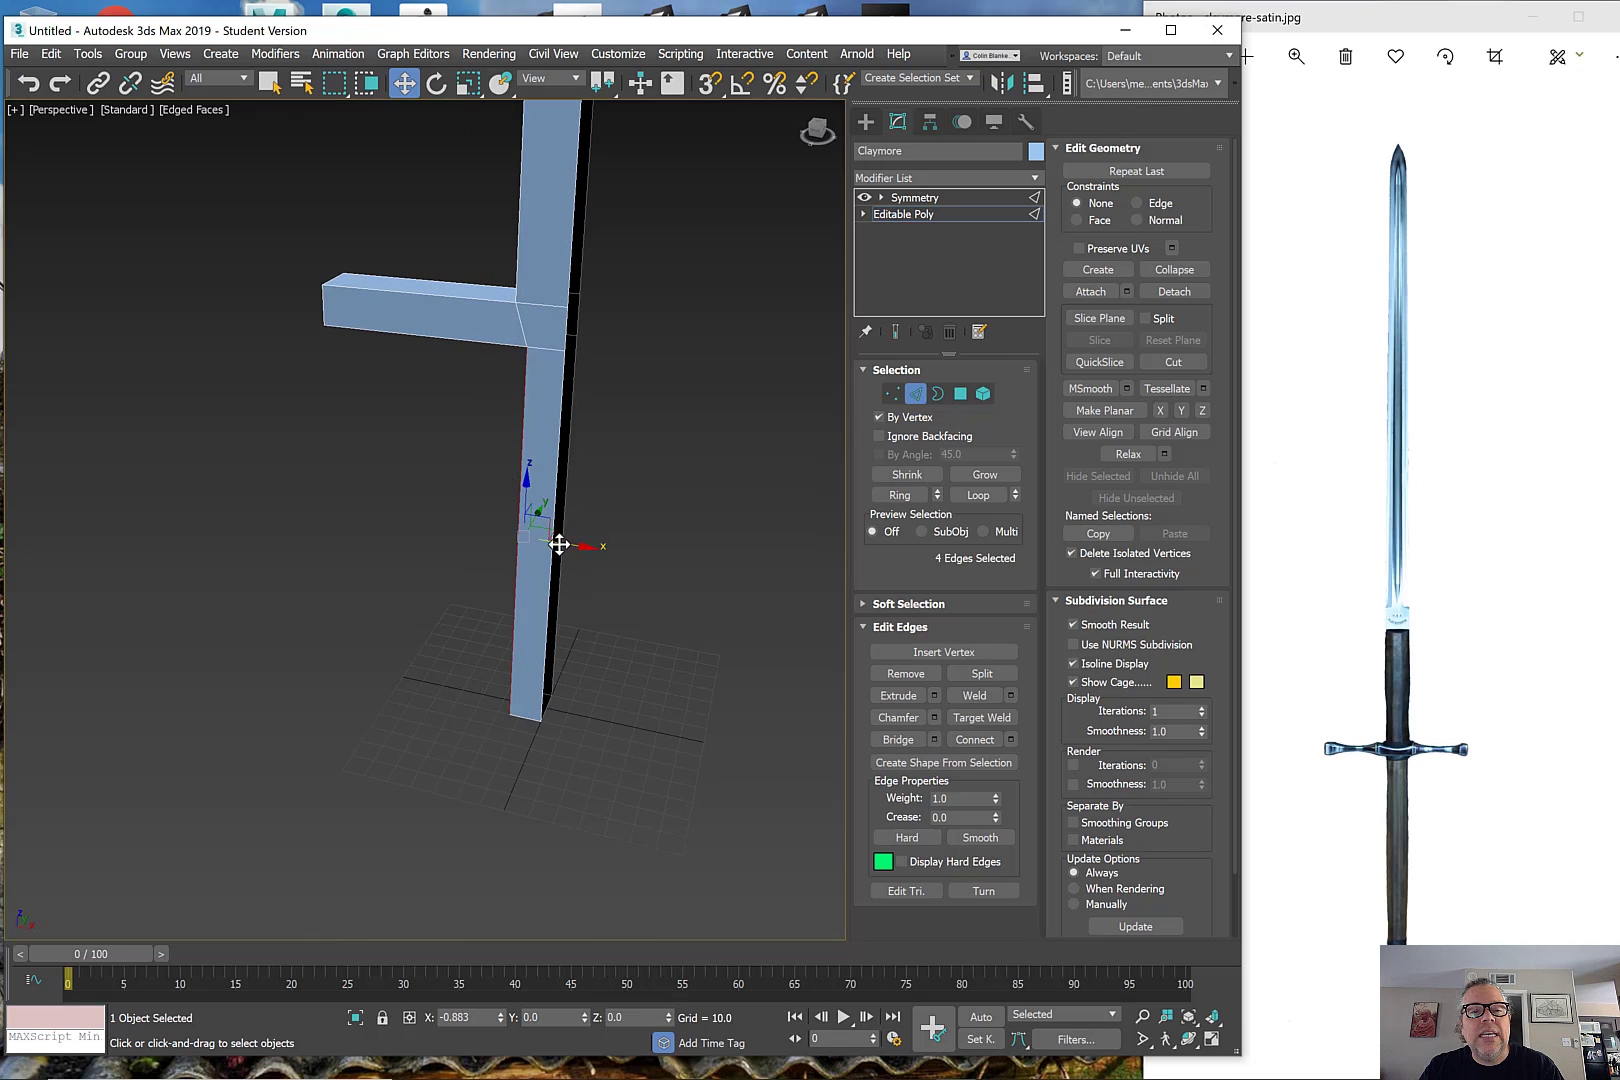
scroll(560, 542, down, 2)
alt+middle_drag(522, 497, 577, 612)
scroll(572, 580, up, 3)
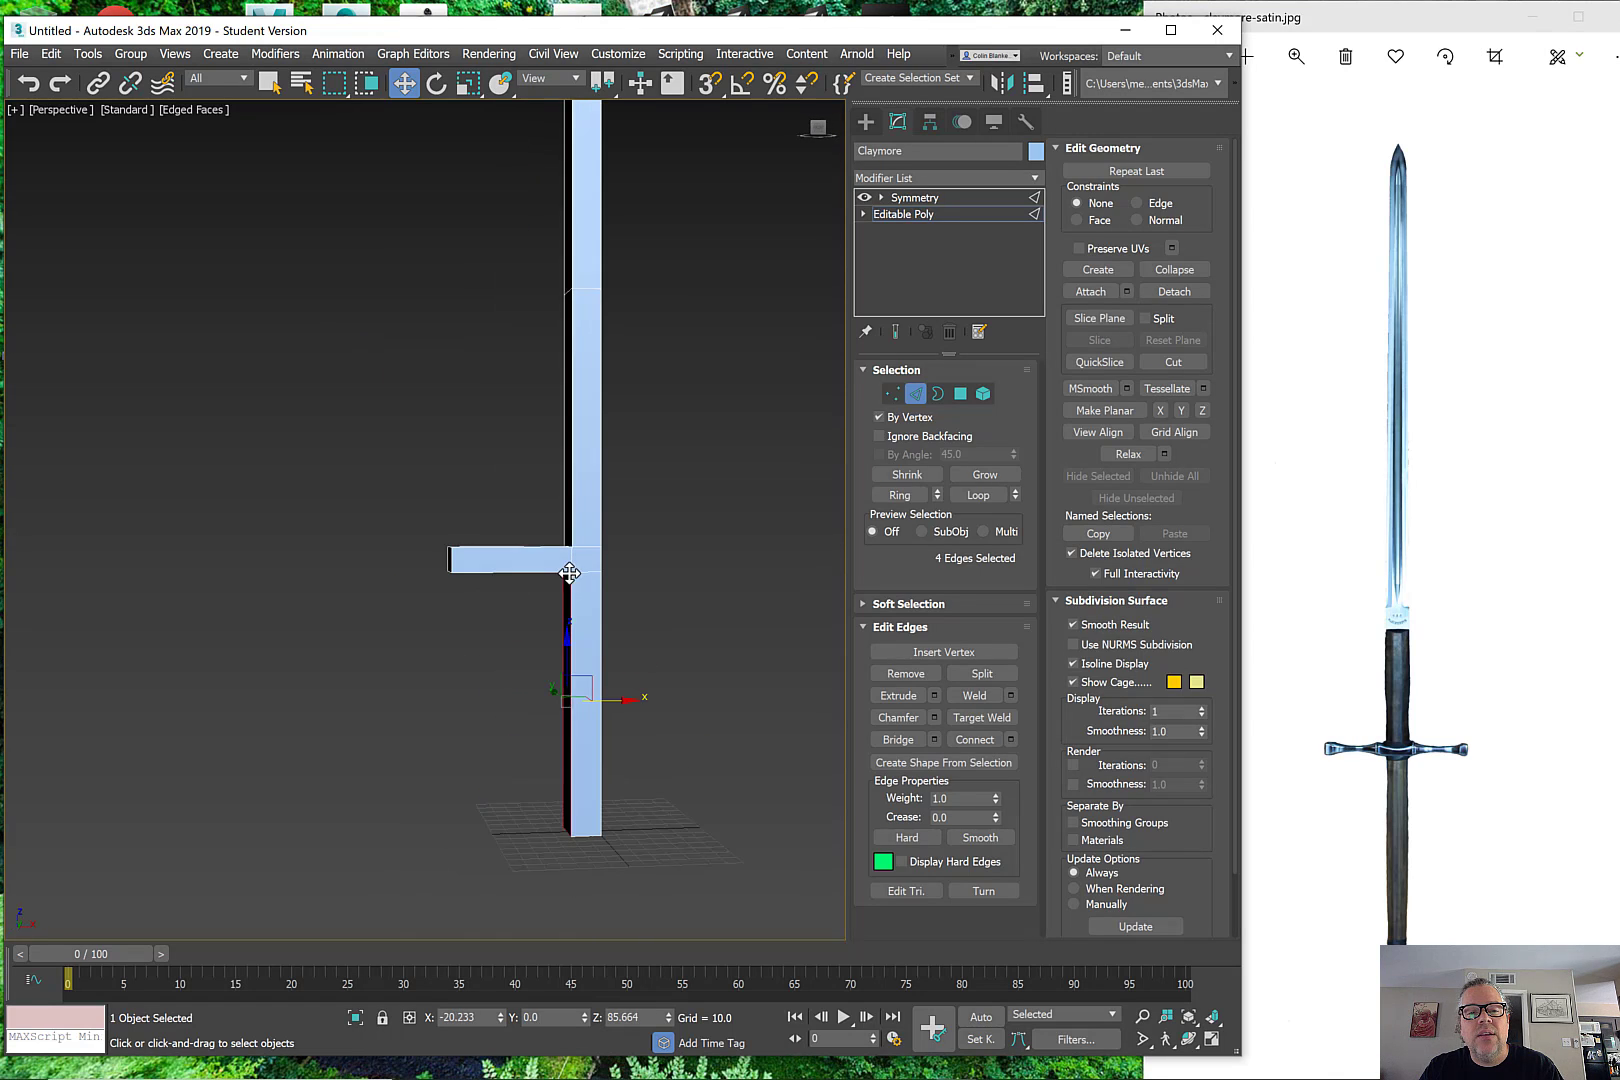
Step: Pull the crossguard arm's four end vertices inward to about X -41.9, and delete them to remove the arm
key(1)
drag(402, 502, 523, 655)
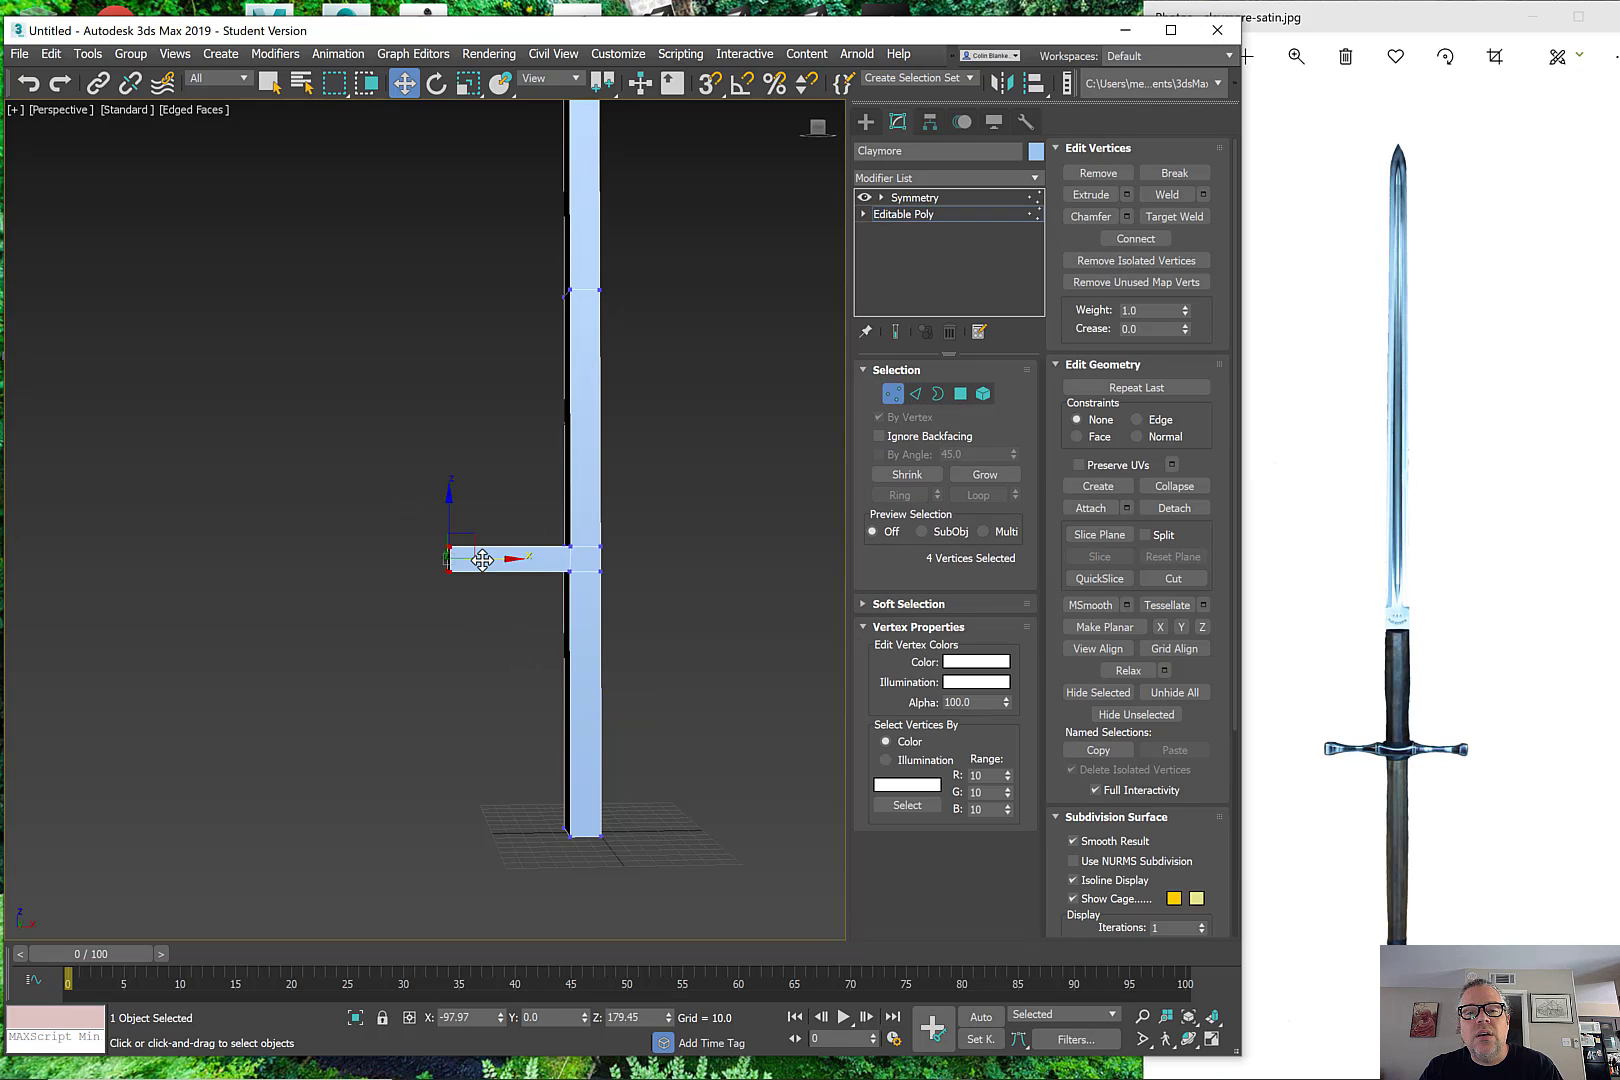
drag(490, 560, 574, 562)
scroll(559, 562, up, 5)
alt+middle_drag(533, 560, 559, 568)
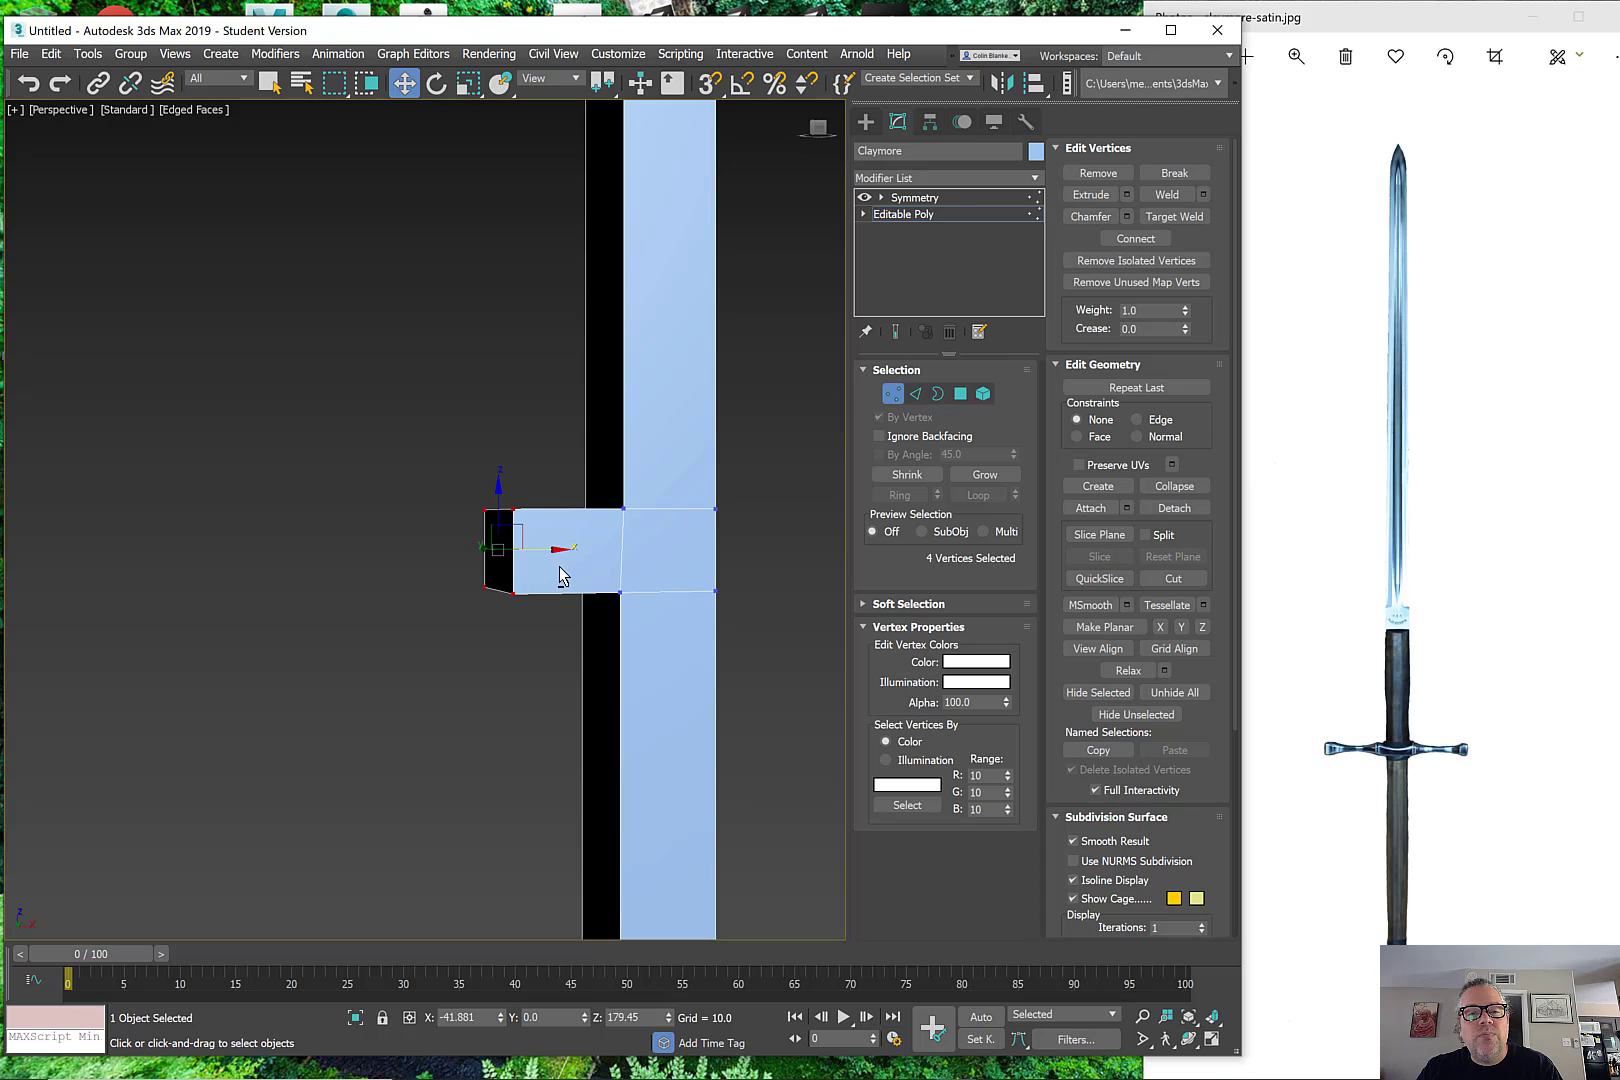
key(Delete)
alt+middle_drag(463, 495, 620, 553)
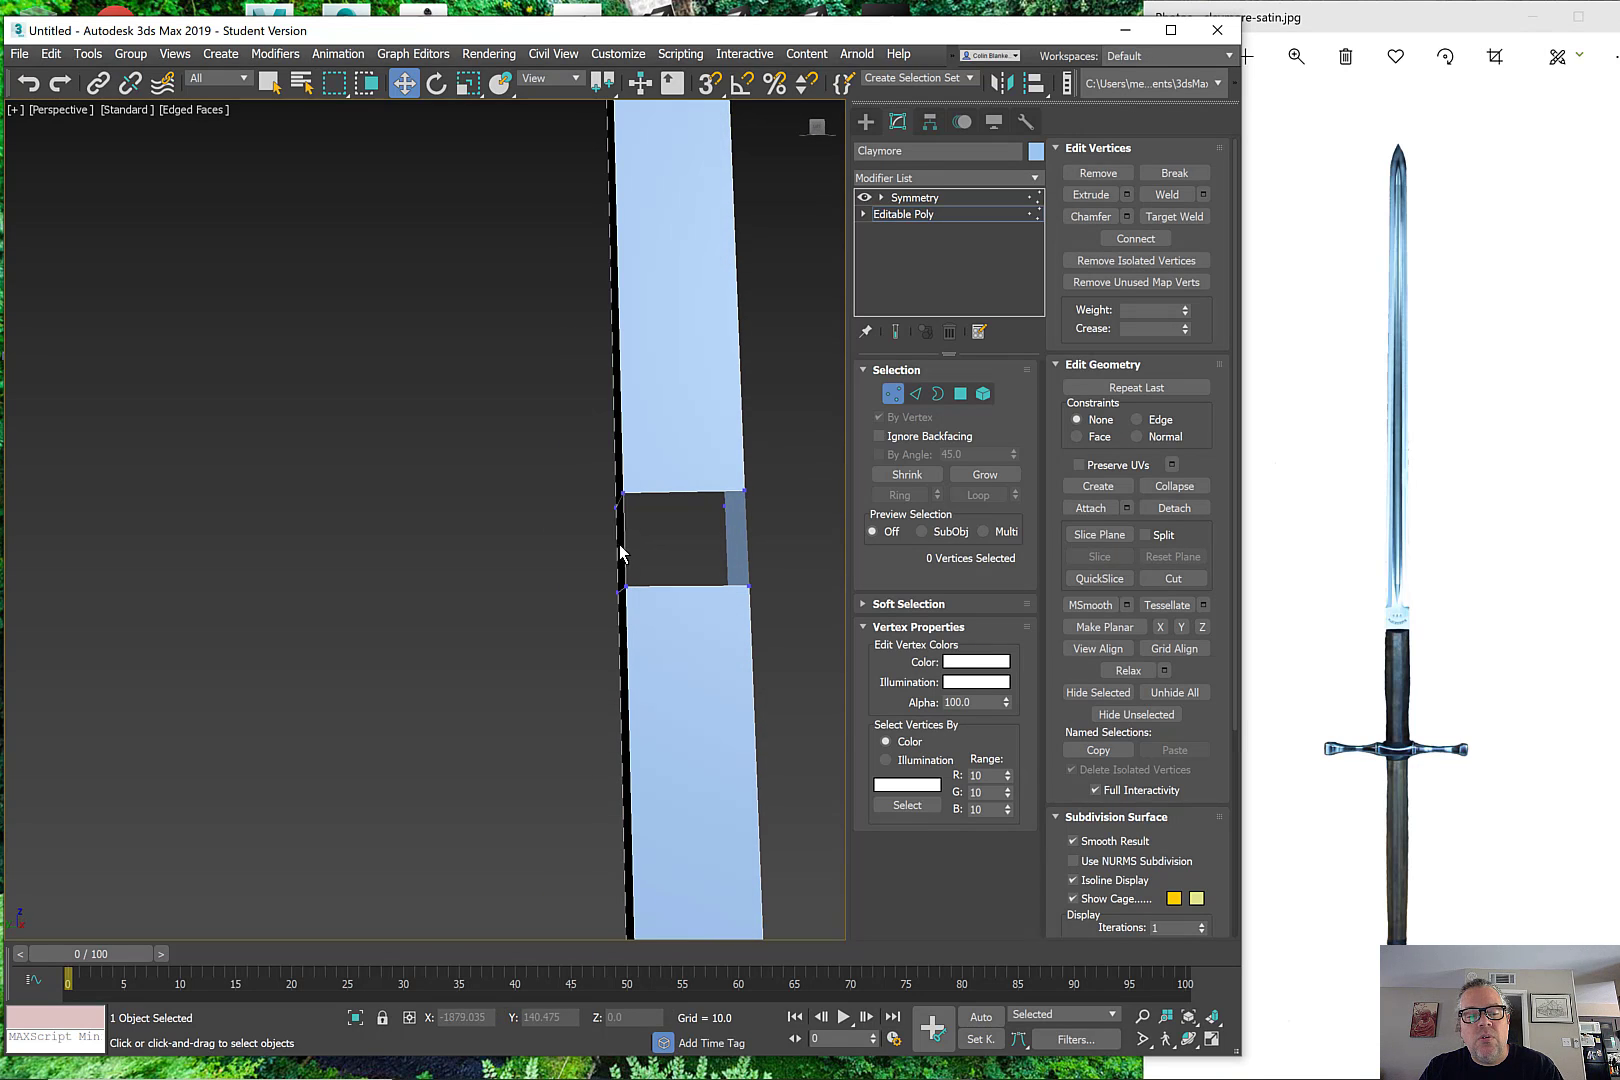
Step: Select the four-edge border of the opening left by the arm and extrude it outward along X to about -44.3
click(936, 393)
click(685, 502)
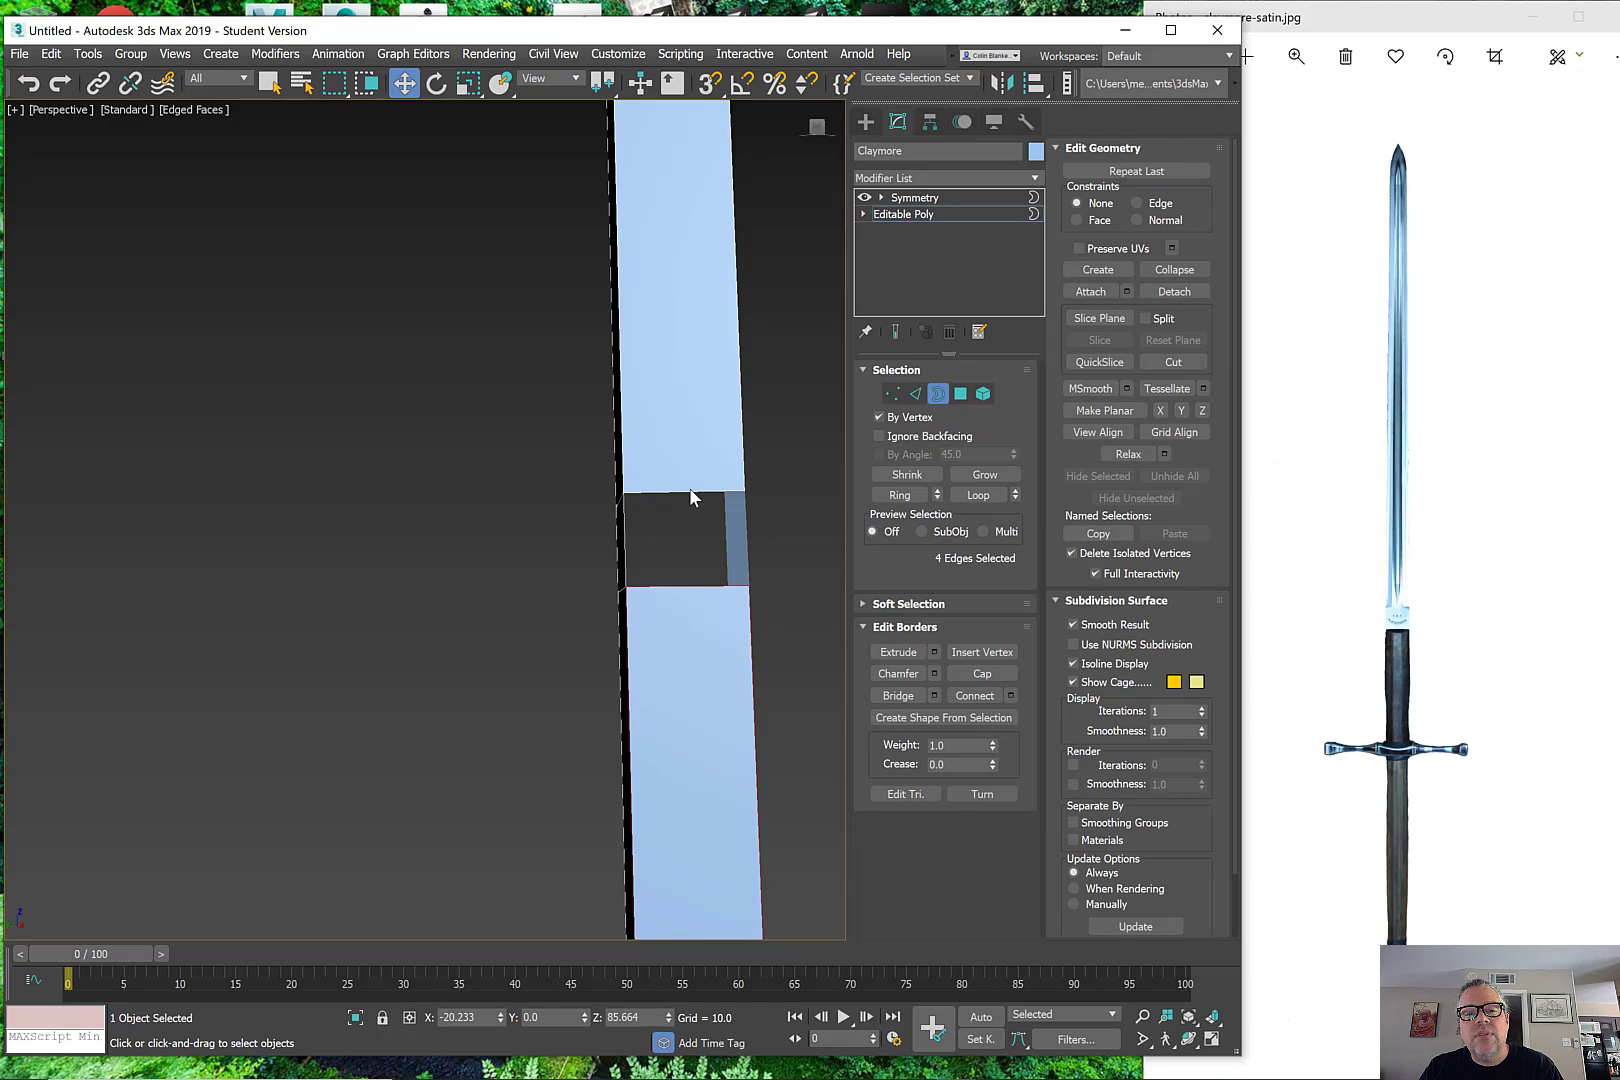
drag(688, 619, 687, 620)
alt+middle_drag(687, 620, 573, 509)
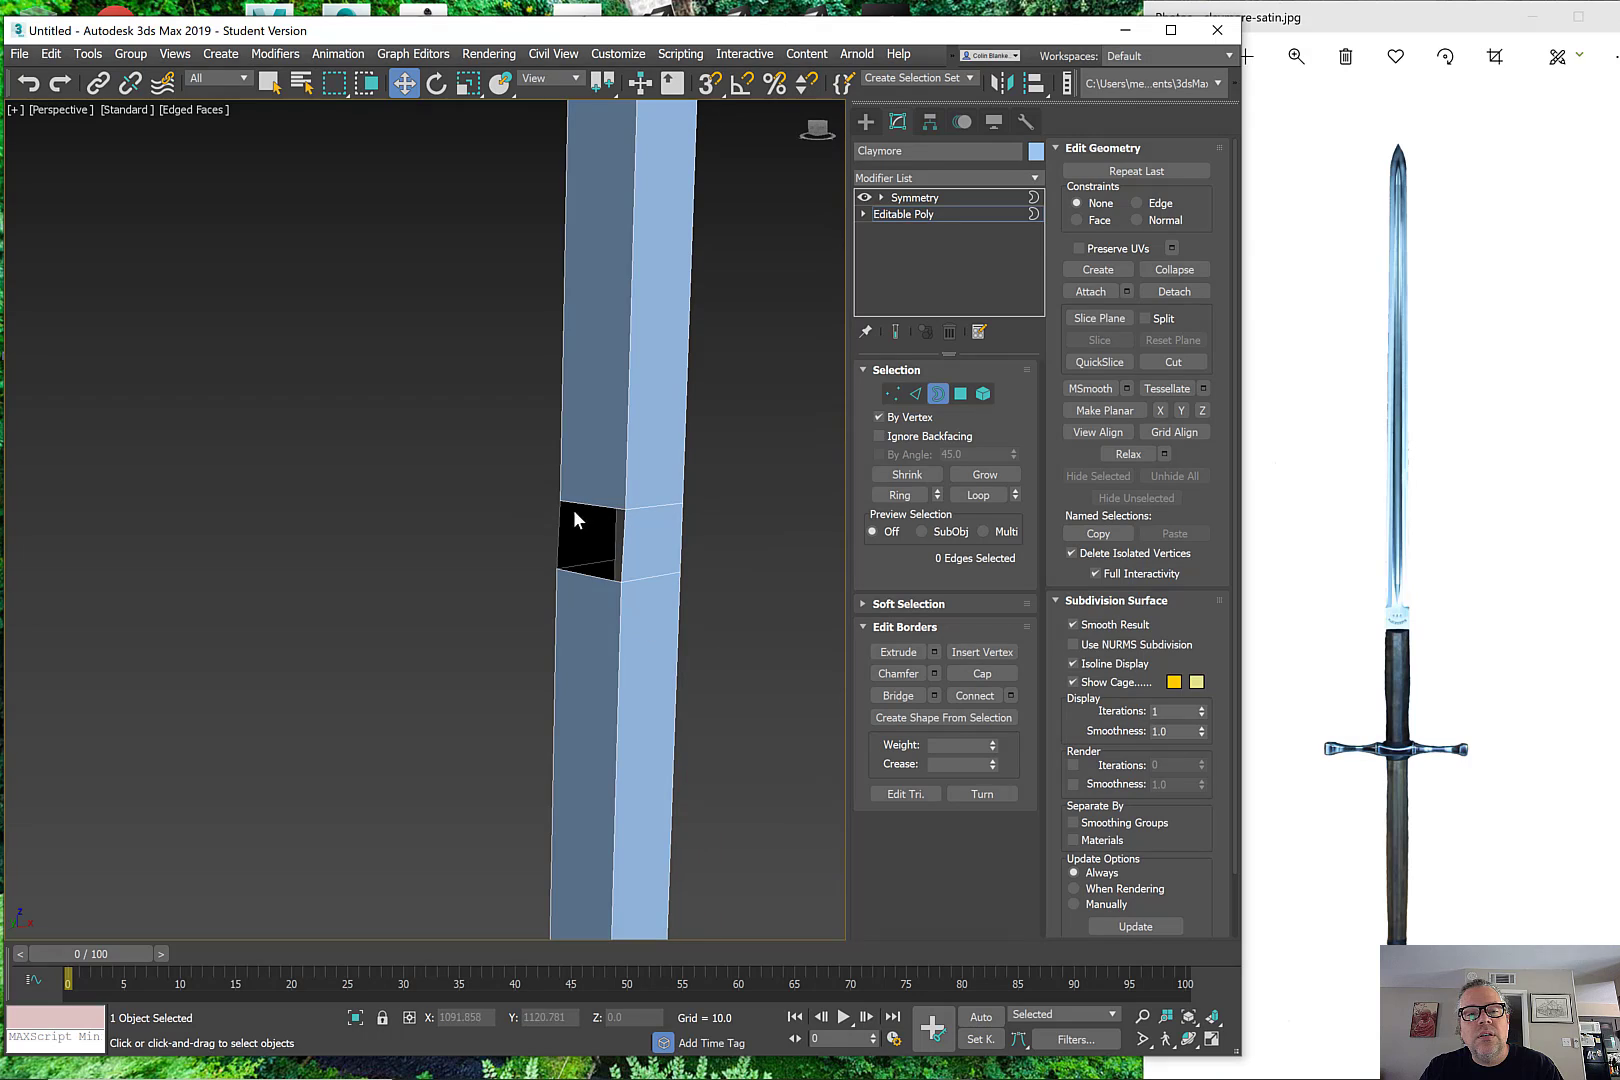
alt+middle_drag(634, 602, 589, 582)
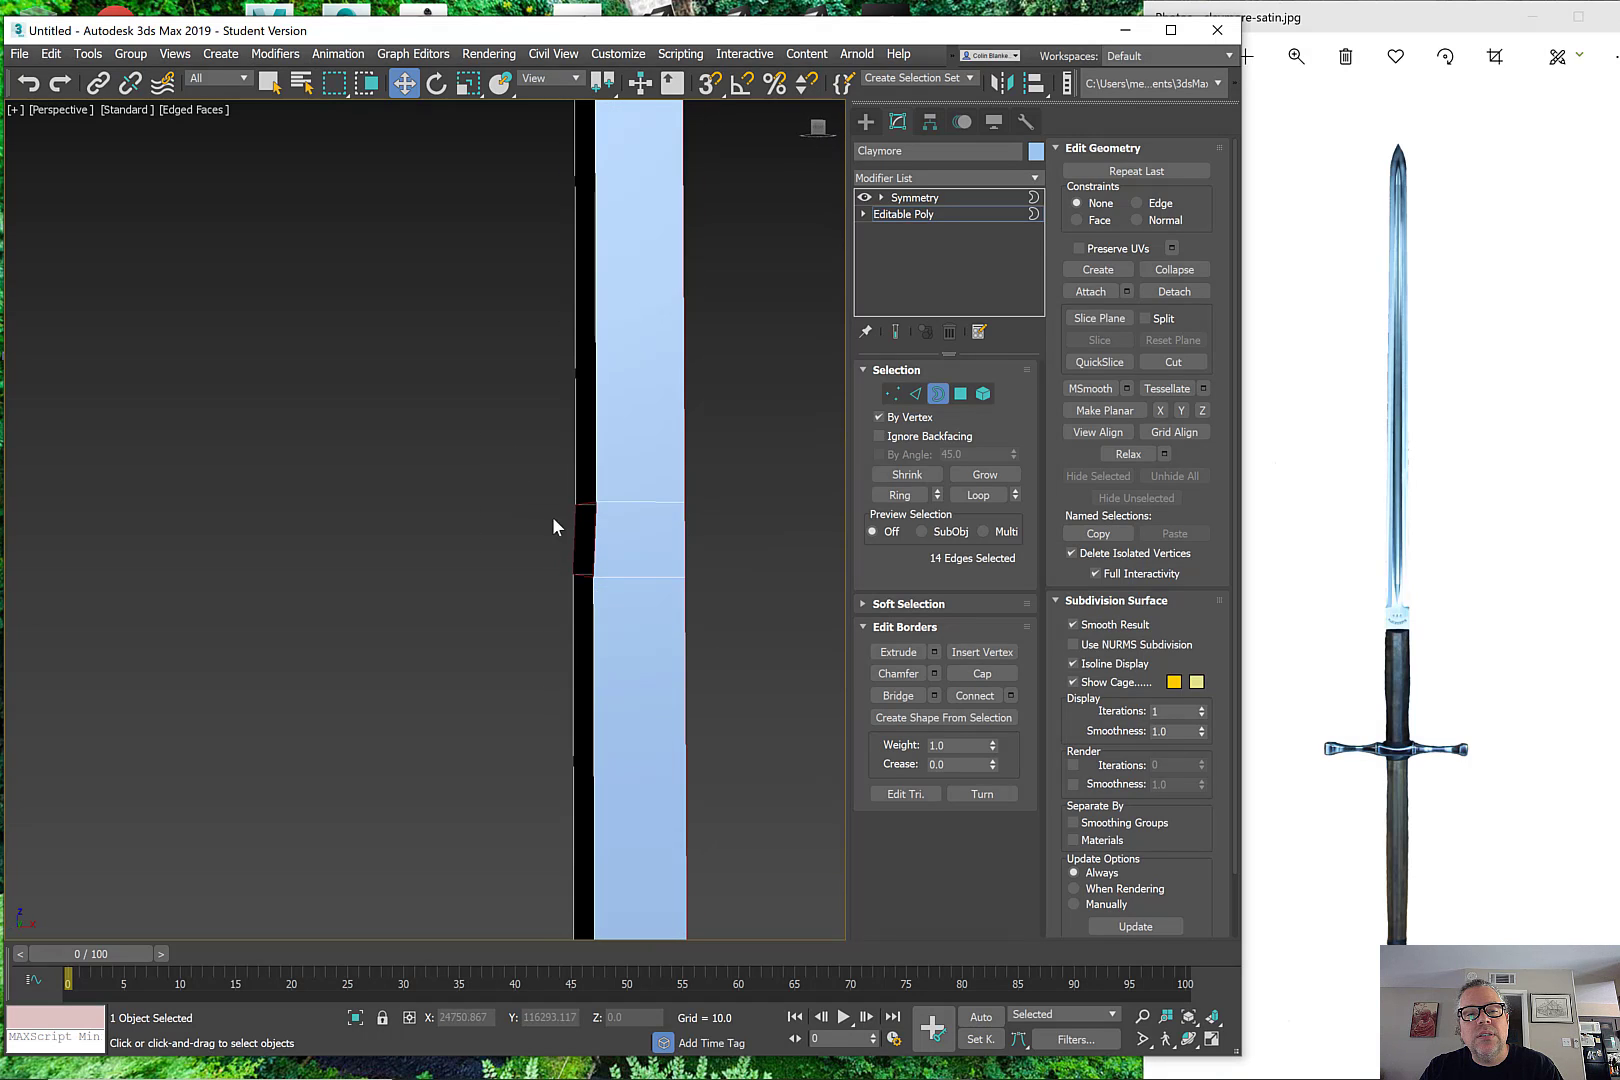
drag(505, 443, 606, 578)
alt+middle_drag(608, 578, 668, 540)
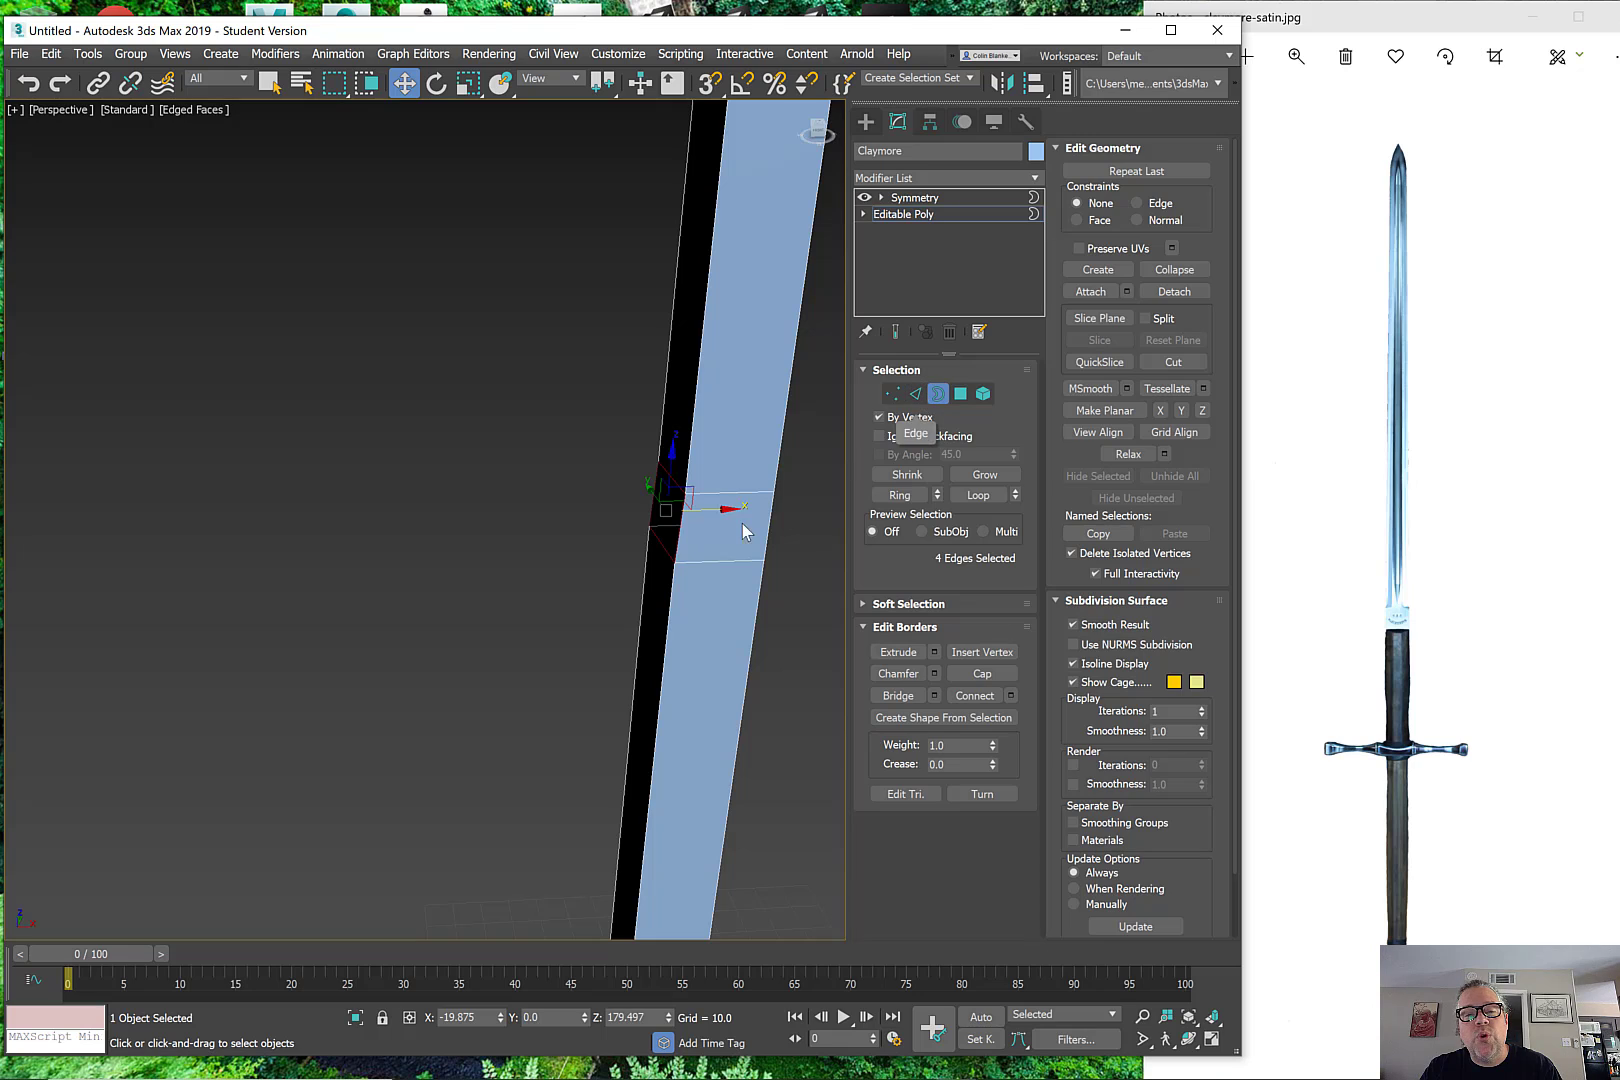
shift+drag(713, 510, 606, 542)
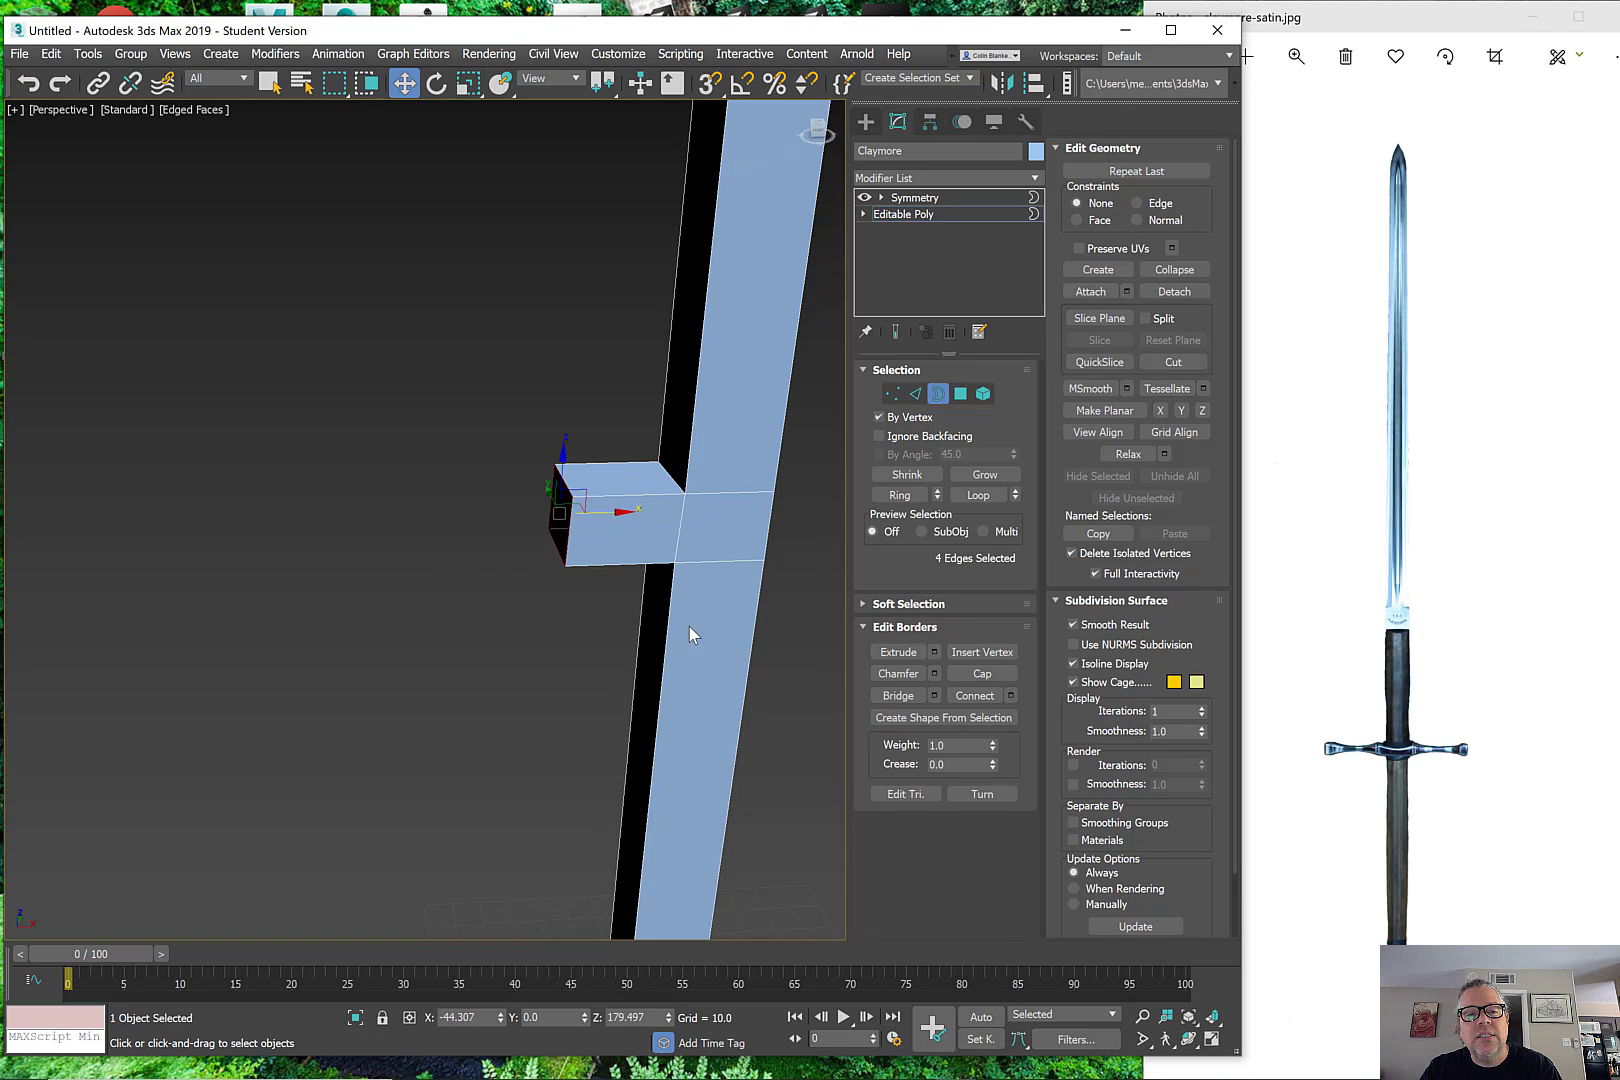
Step: In the Front view, scale the open end border of the new crossguard arm flat along X
alt+middle_drag(688, 626, 678, 613)
key(alt+w)
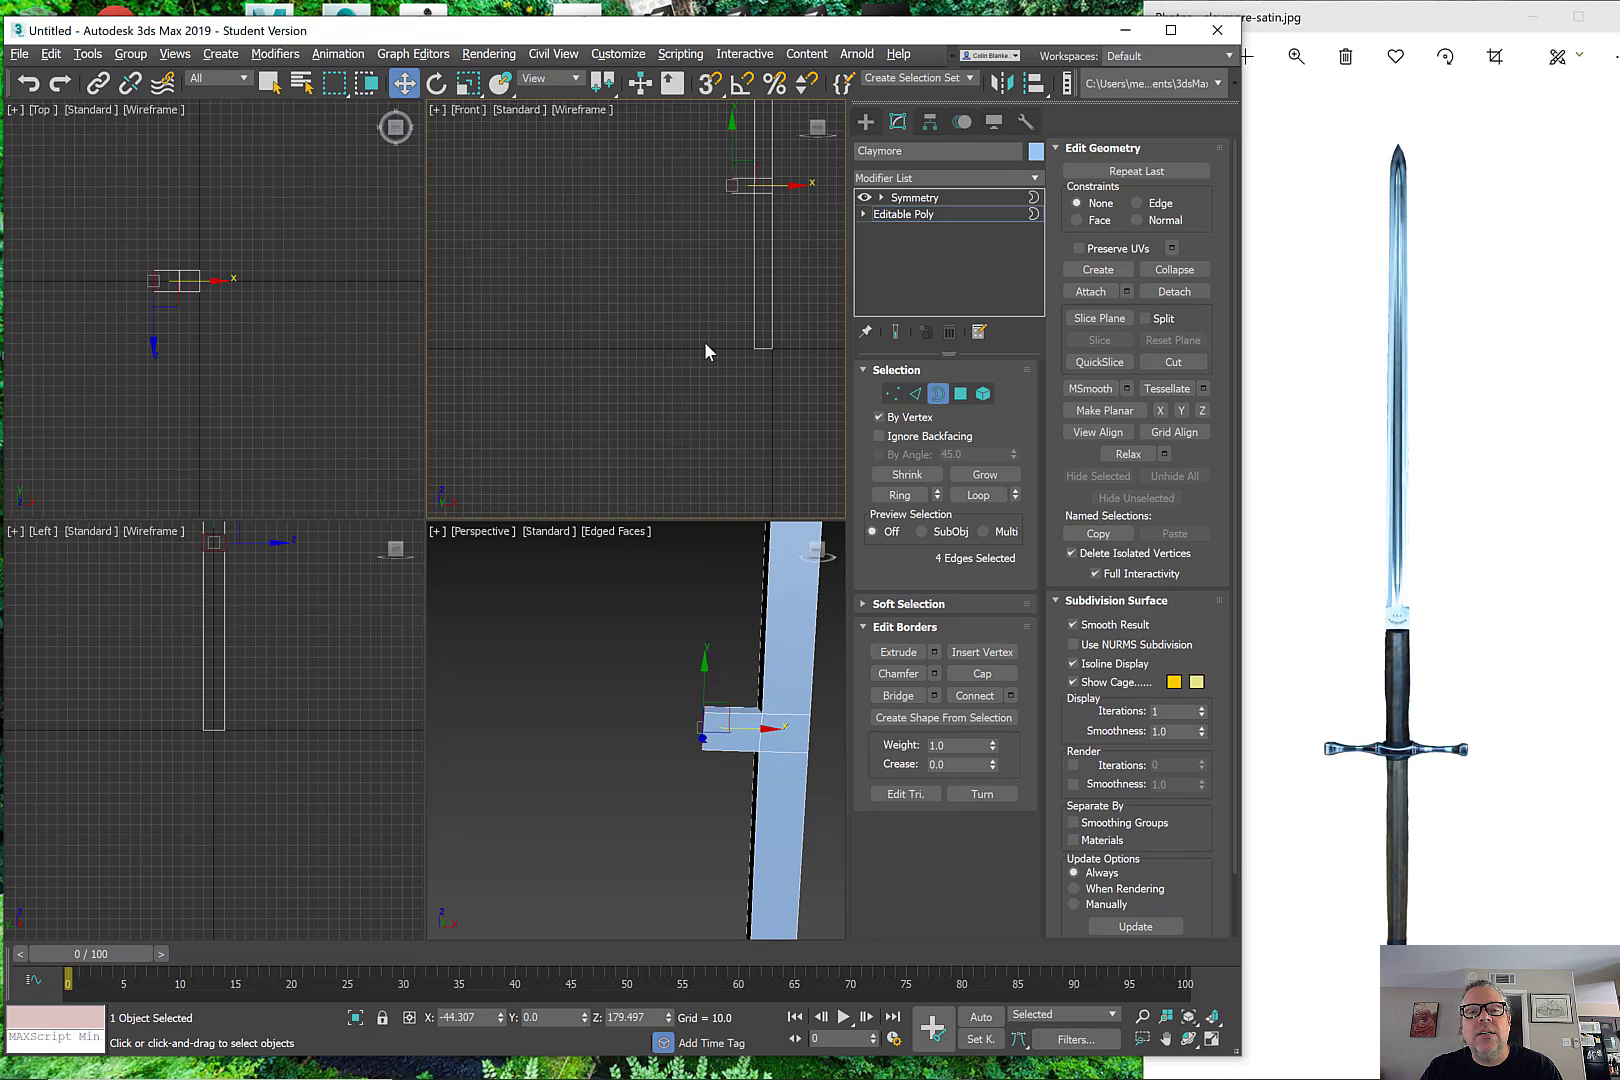
key(alt+w)
middle_drag(443, 645, 562, 402)
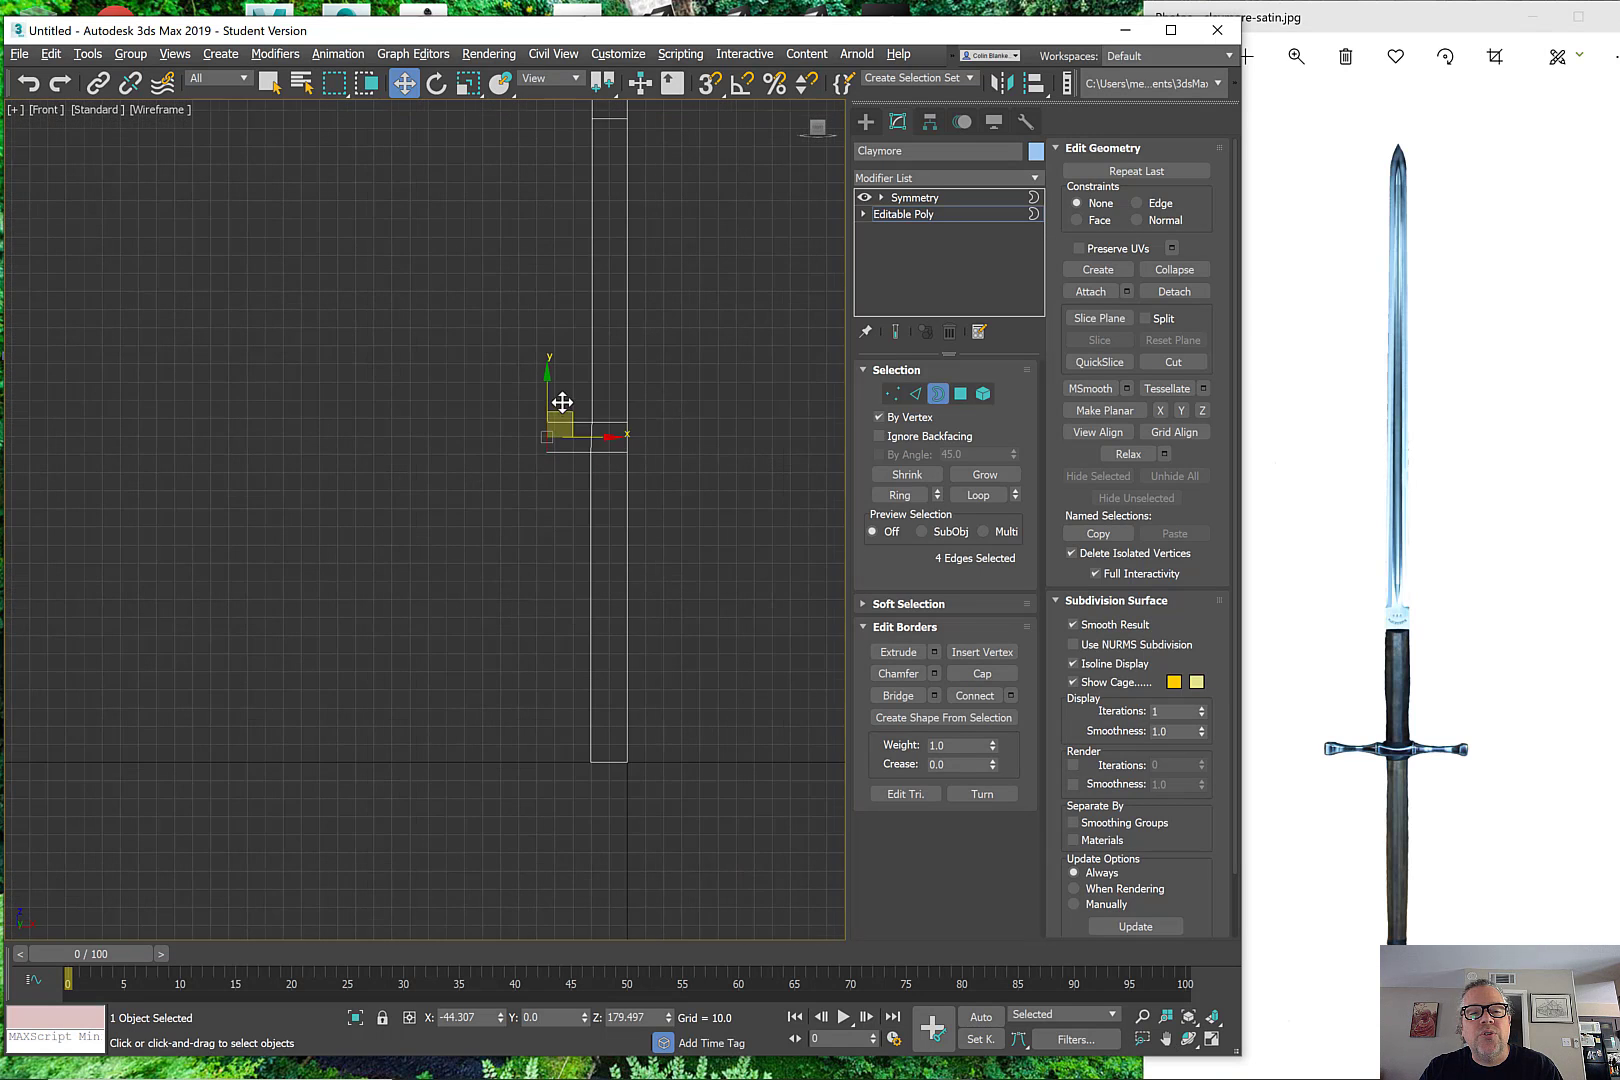
scroll(562, 402, up, 7)
middle_drag(520, 621, 496, 502)
scroll(496, 502, down, 2)
key(r)
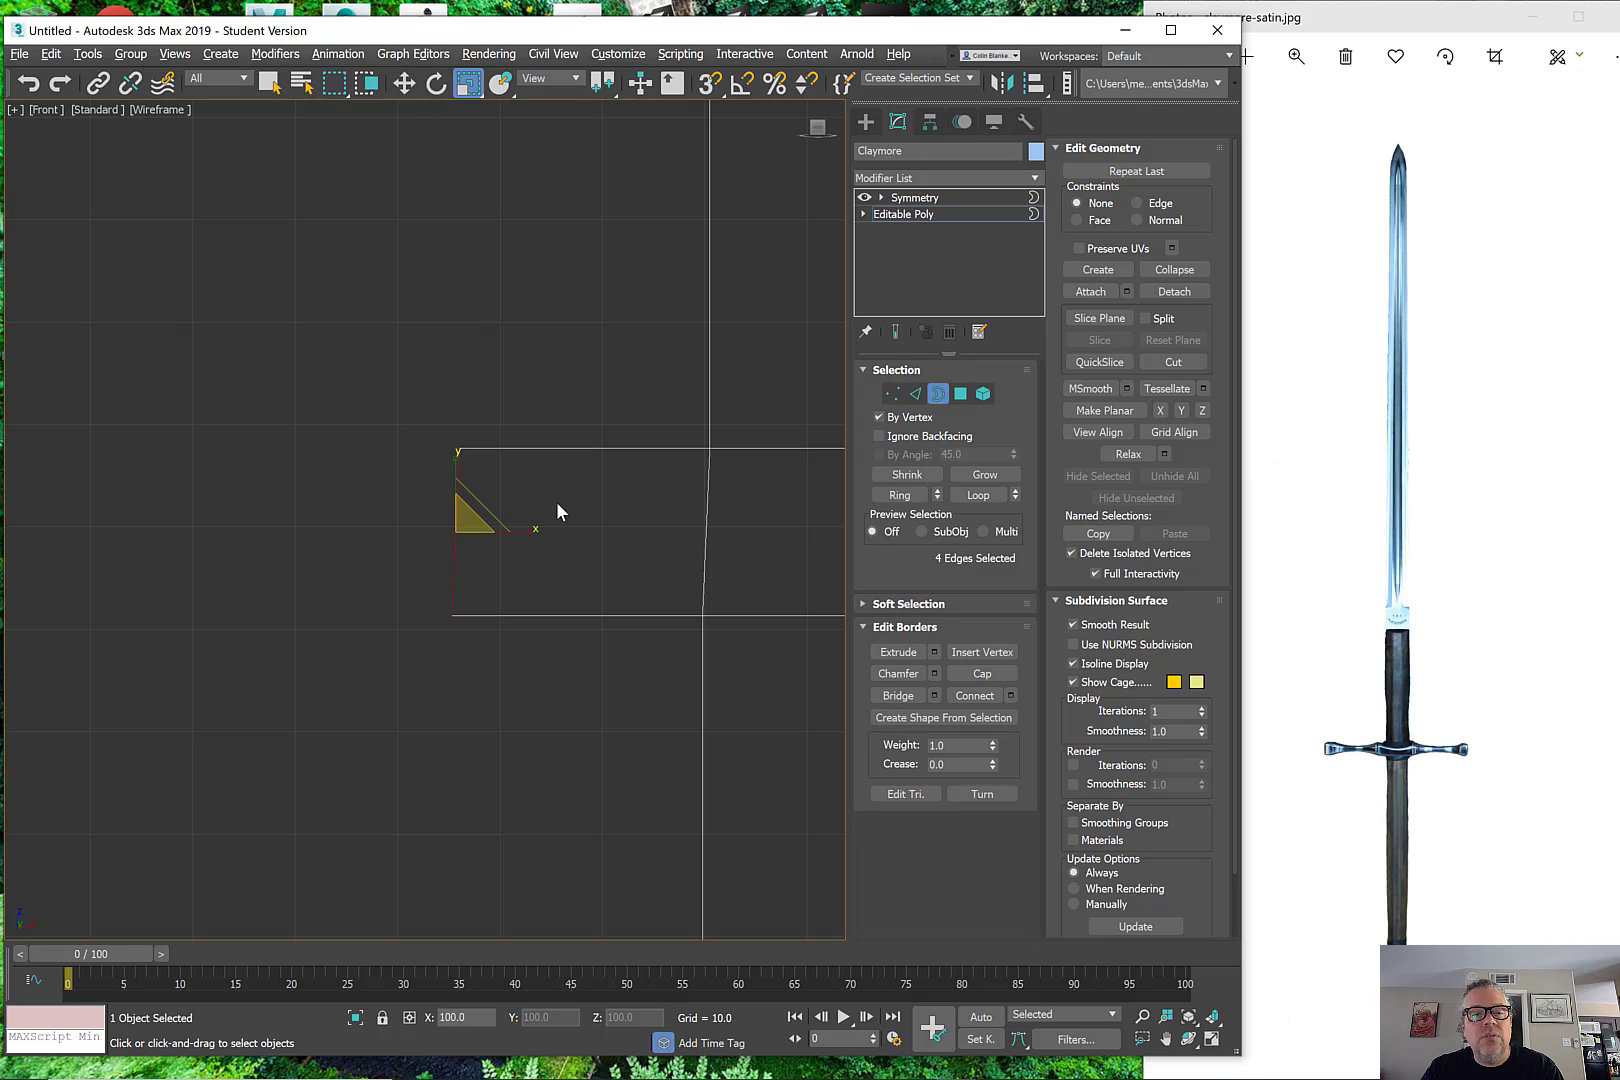
drag(524, 532, 178, 537)
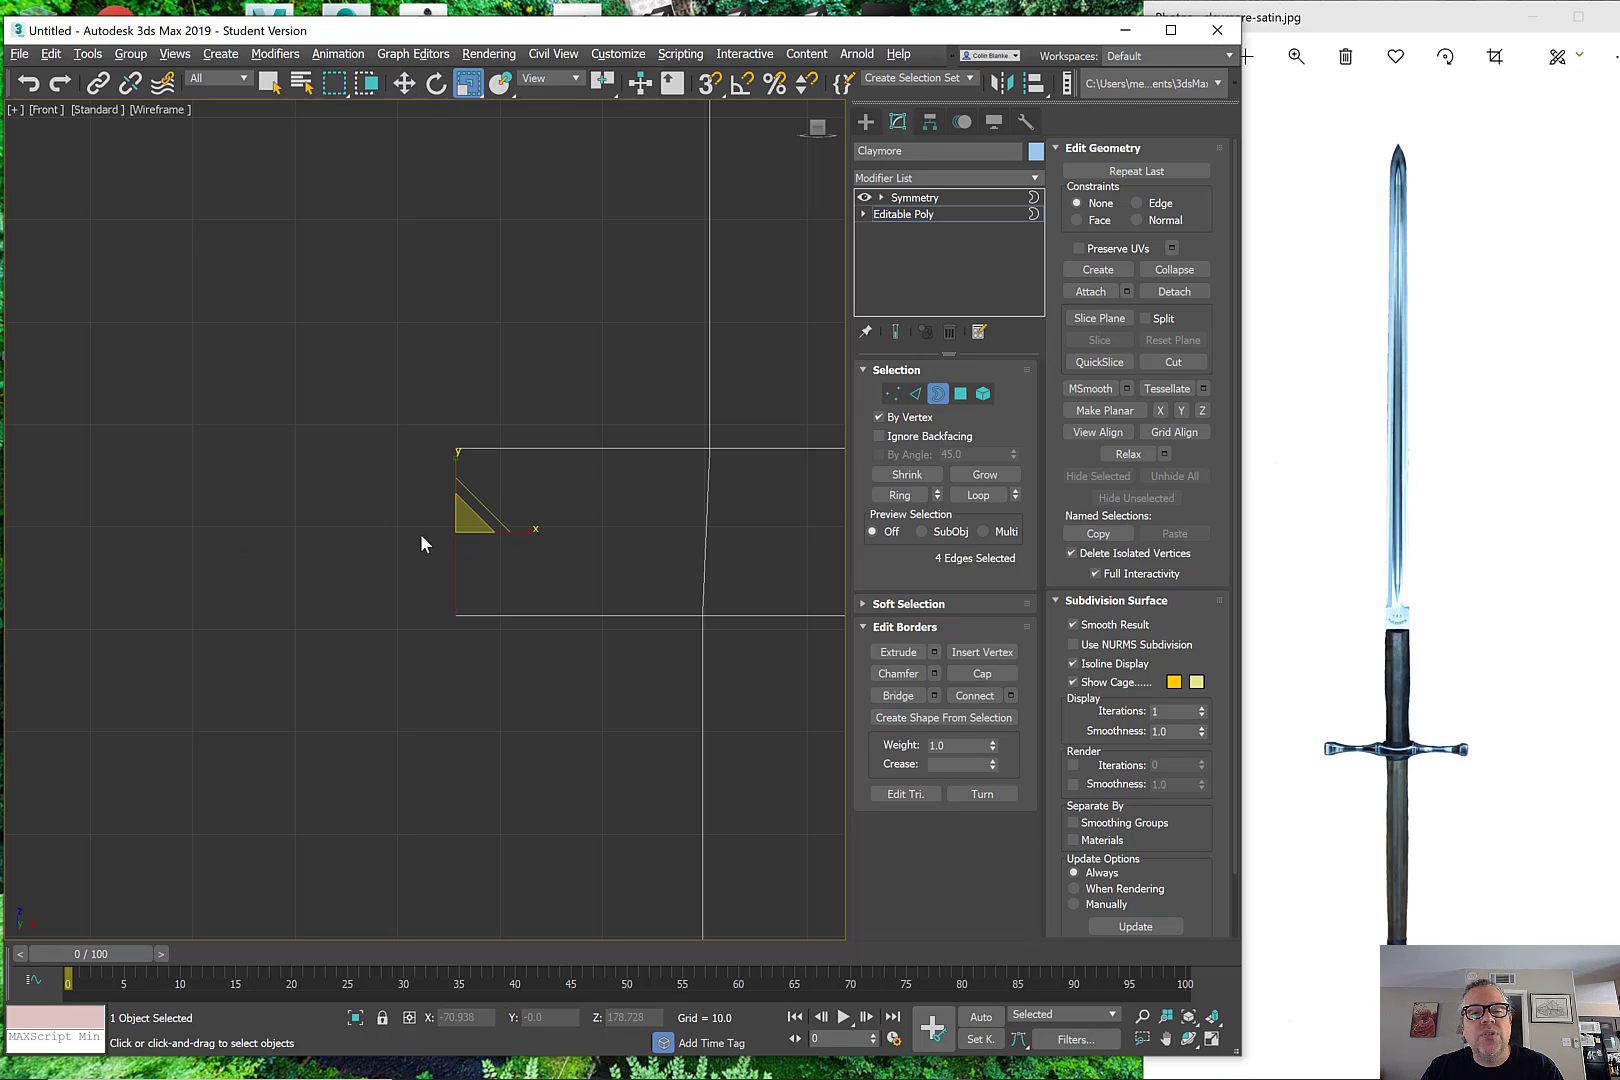
Step: Move the four outermost vertices of the crossguard arm inward along X to about -36.0
key(1)
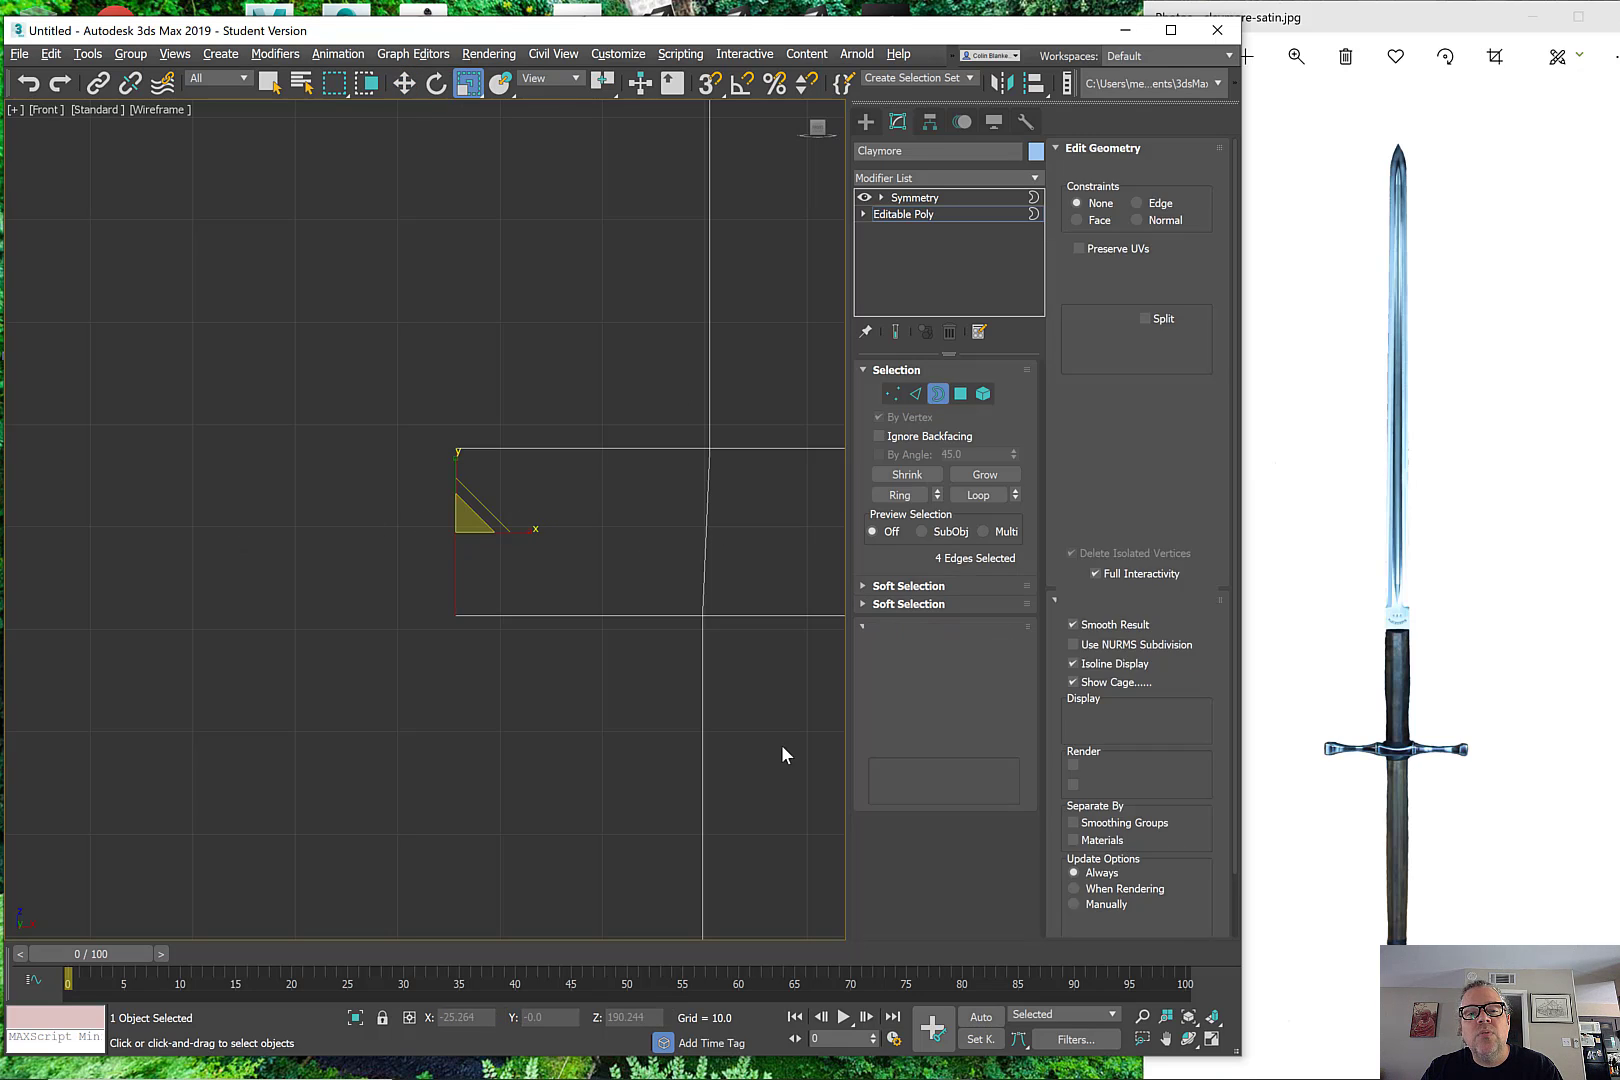
middle_drag(780, 663, 619, 599)
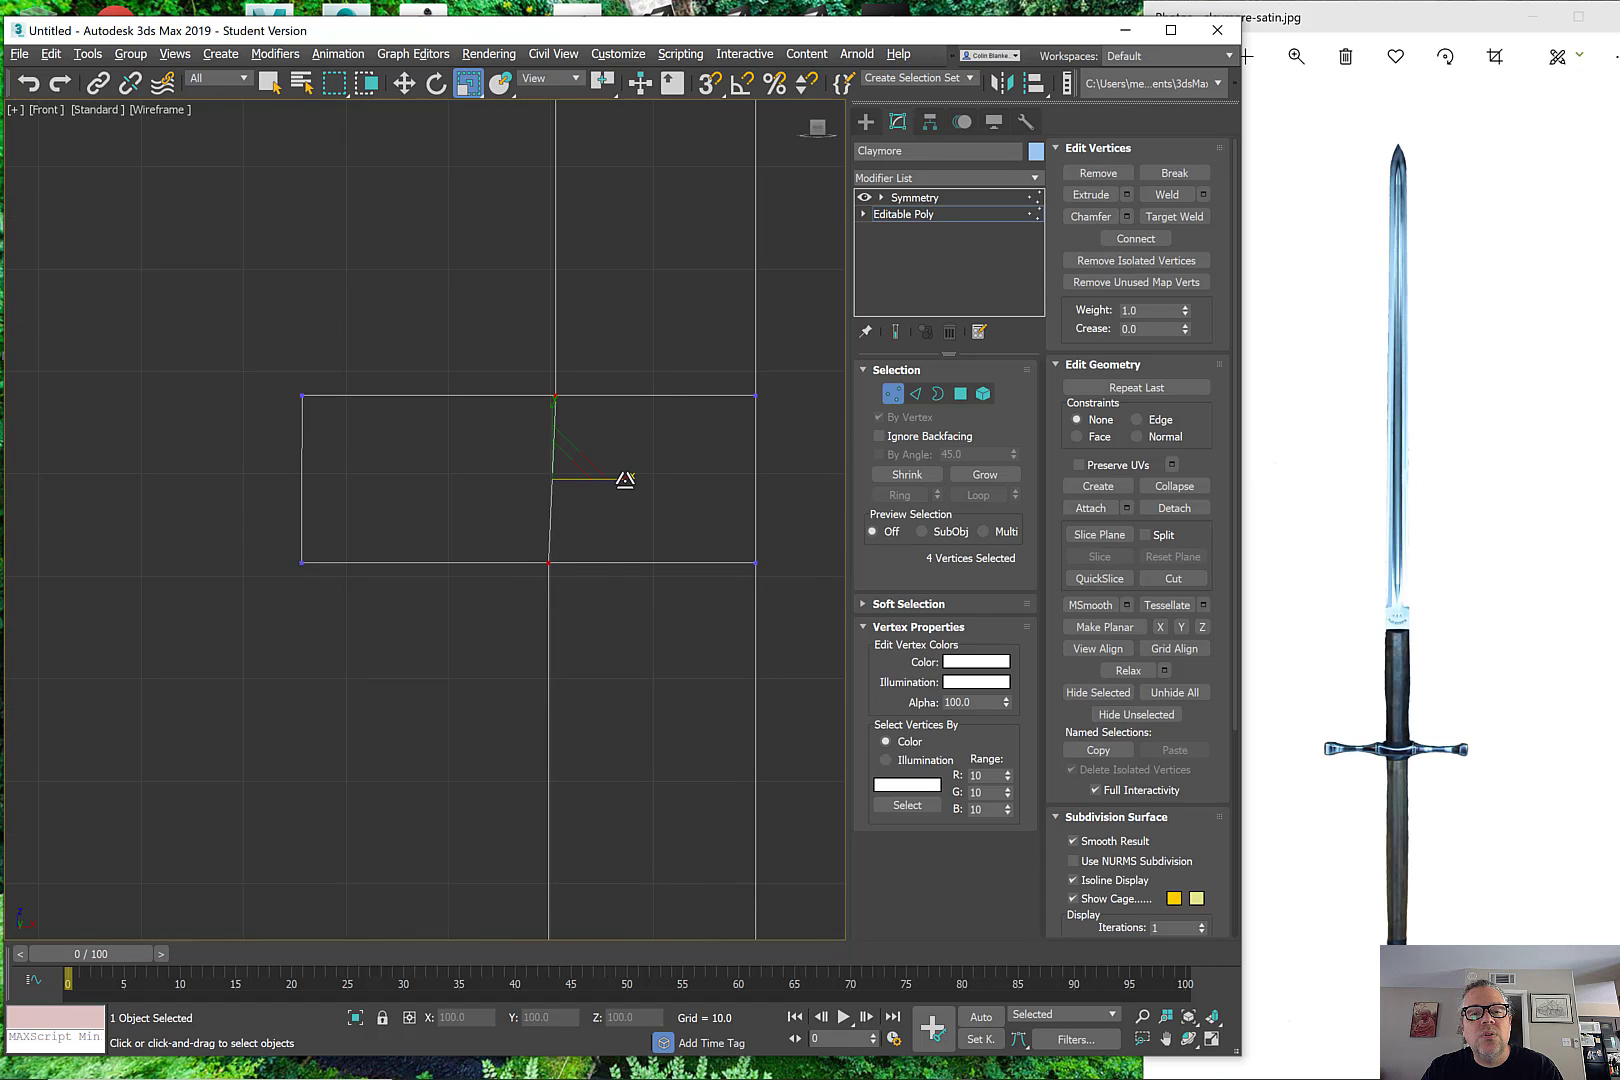
drag(229, 354, 394, 680)
middle_drag(394, 680, 542, 636)
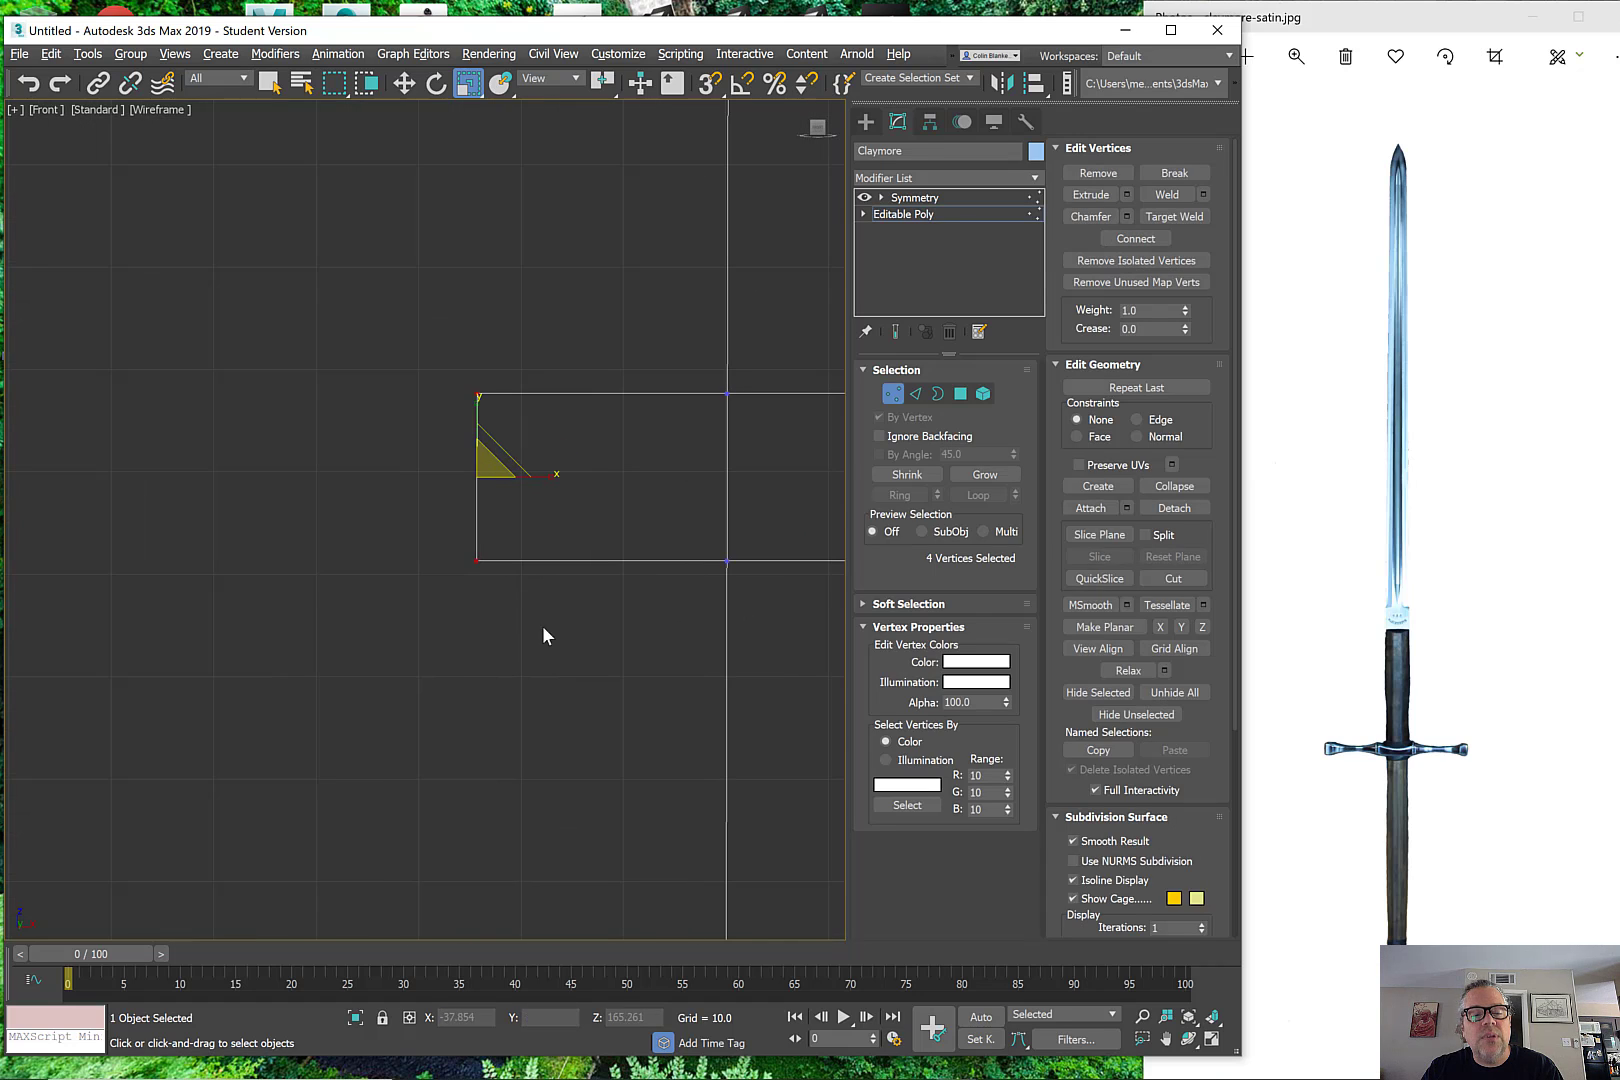
key(w)
drag(531, 474, 611, 481)
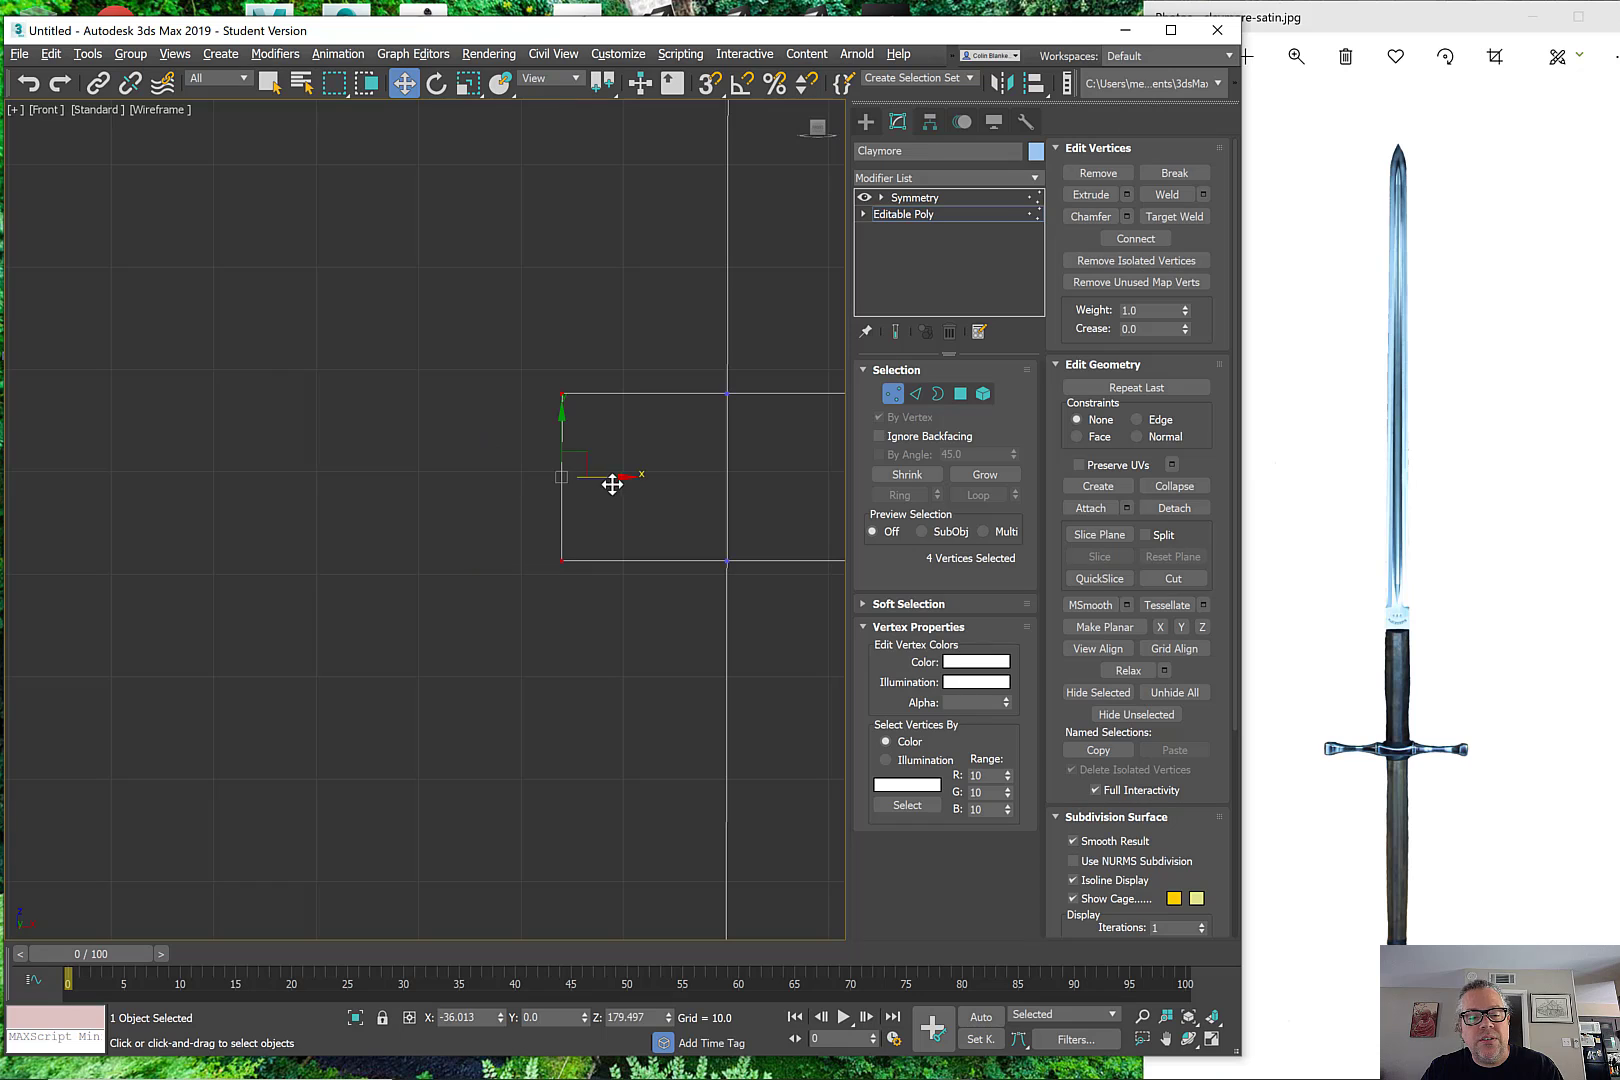
Step: Select the open end border of the crossguard arm in the Perspective view and shift it inward along X to about -31.6
key(3)
key(alt+w)
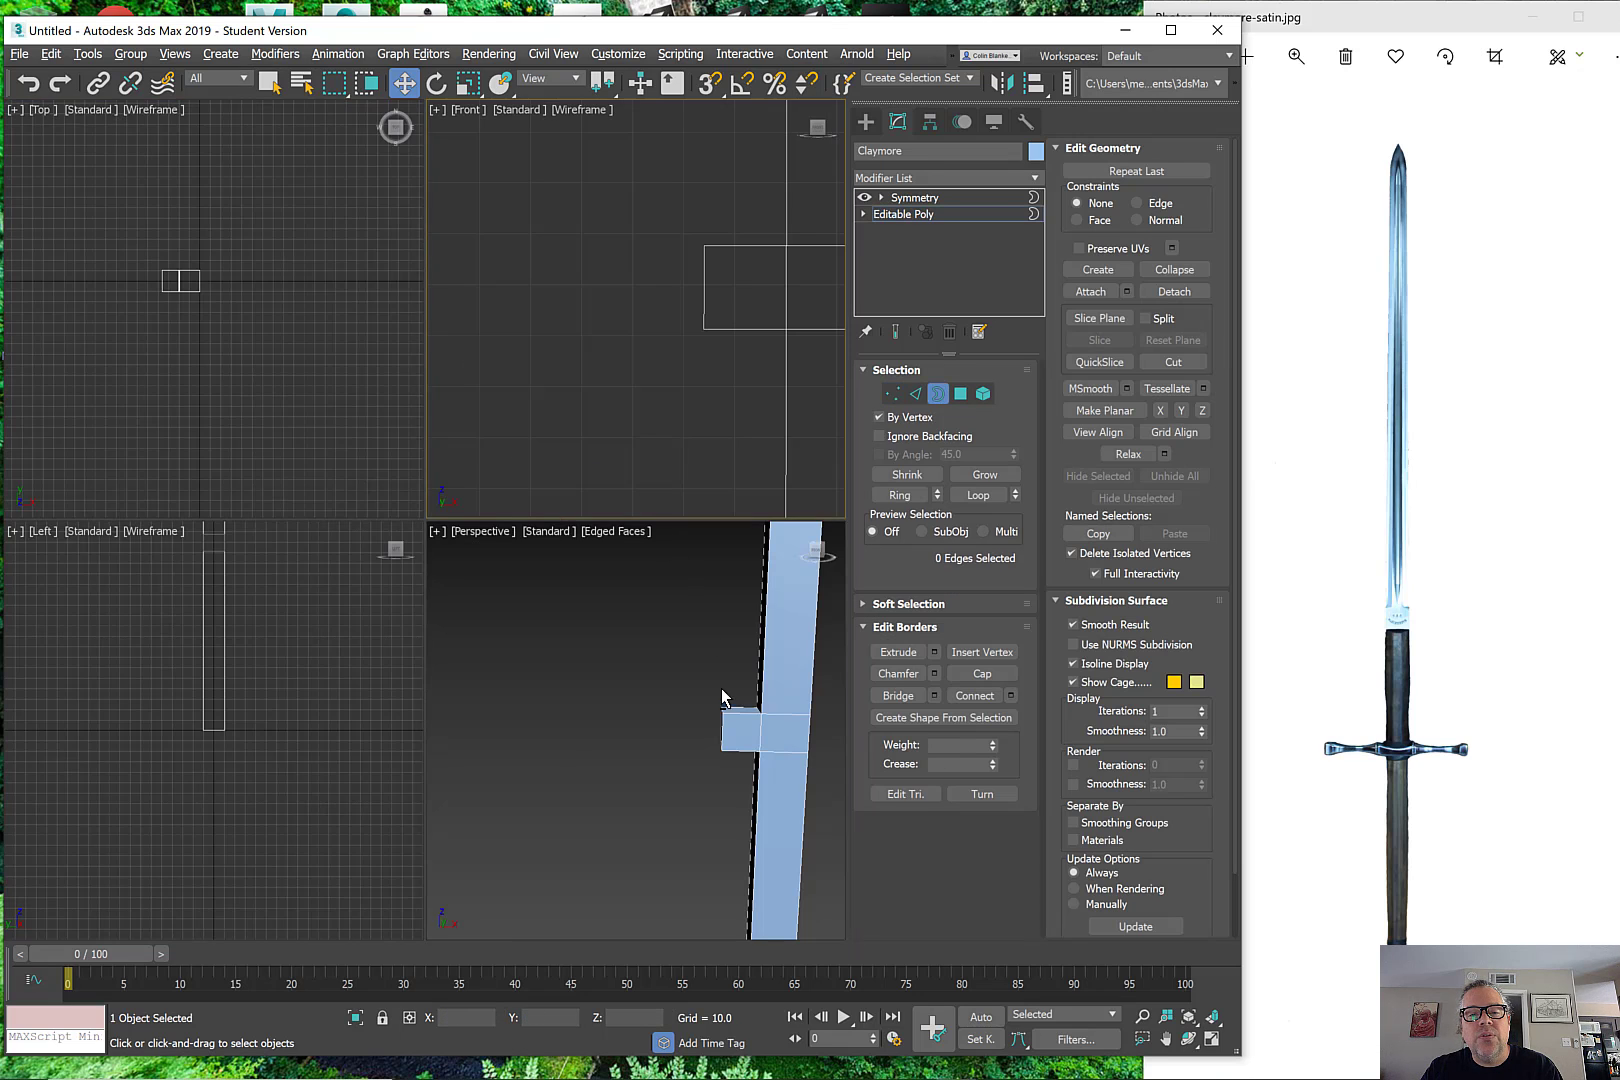
click(721, 688)
key(alt+w)
alt+middle_drag(619, 637, 610, 599)
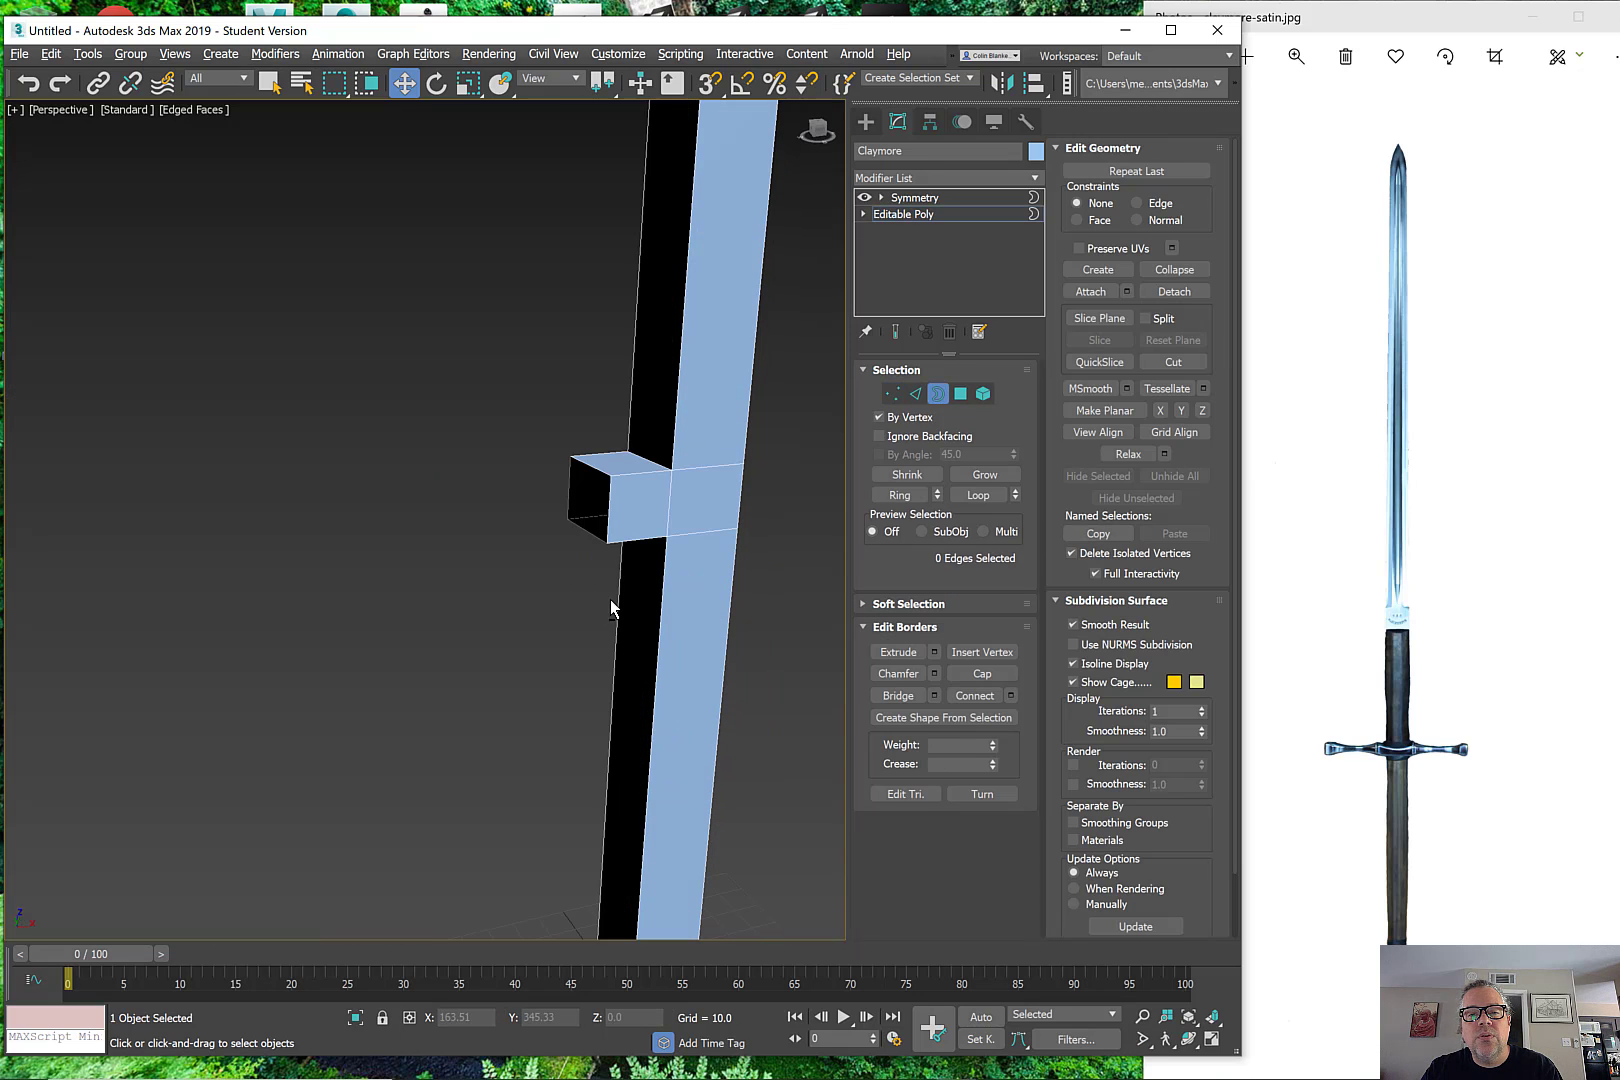
click(586, 525)
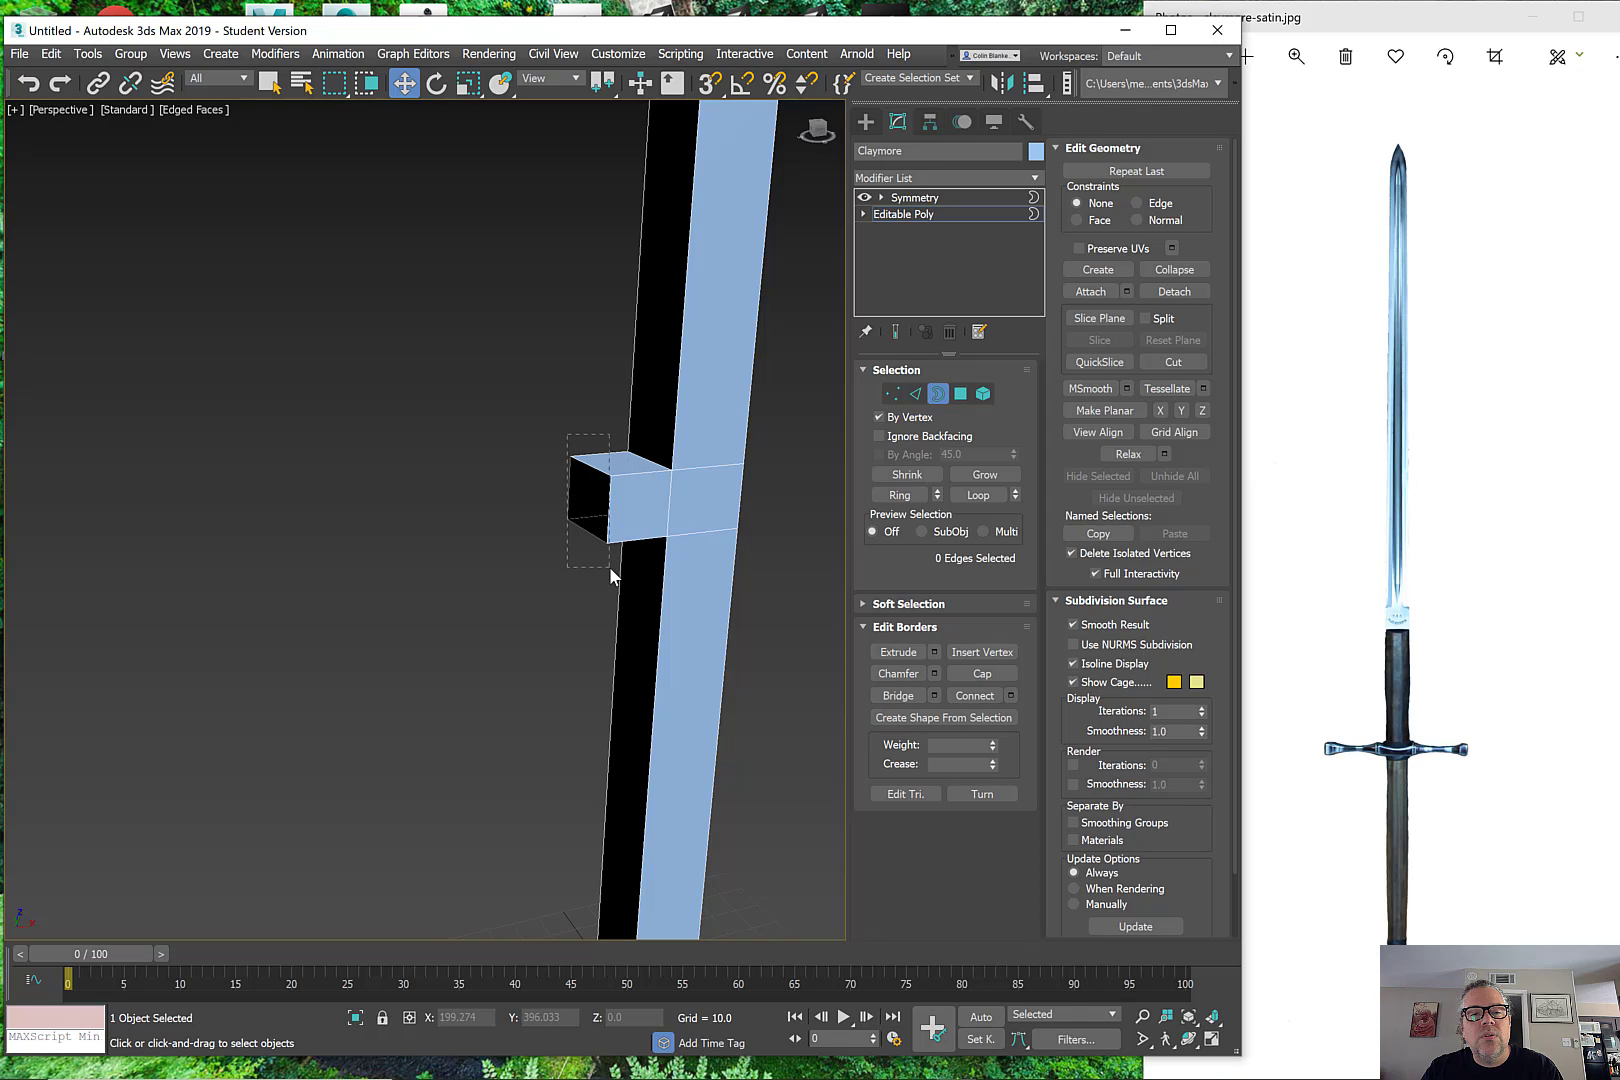
alt+middle_drag(611, 568, 583, 558)
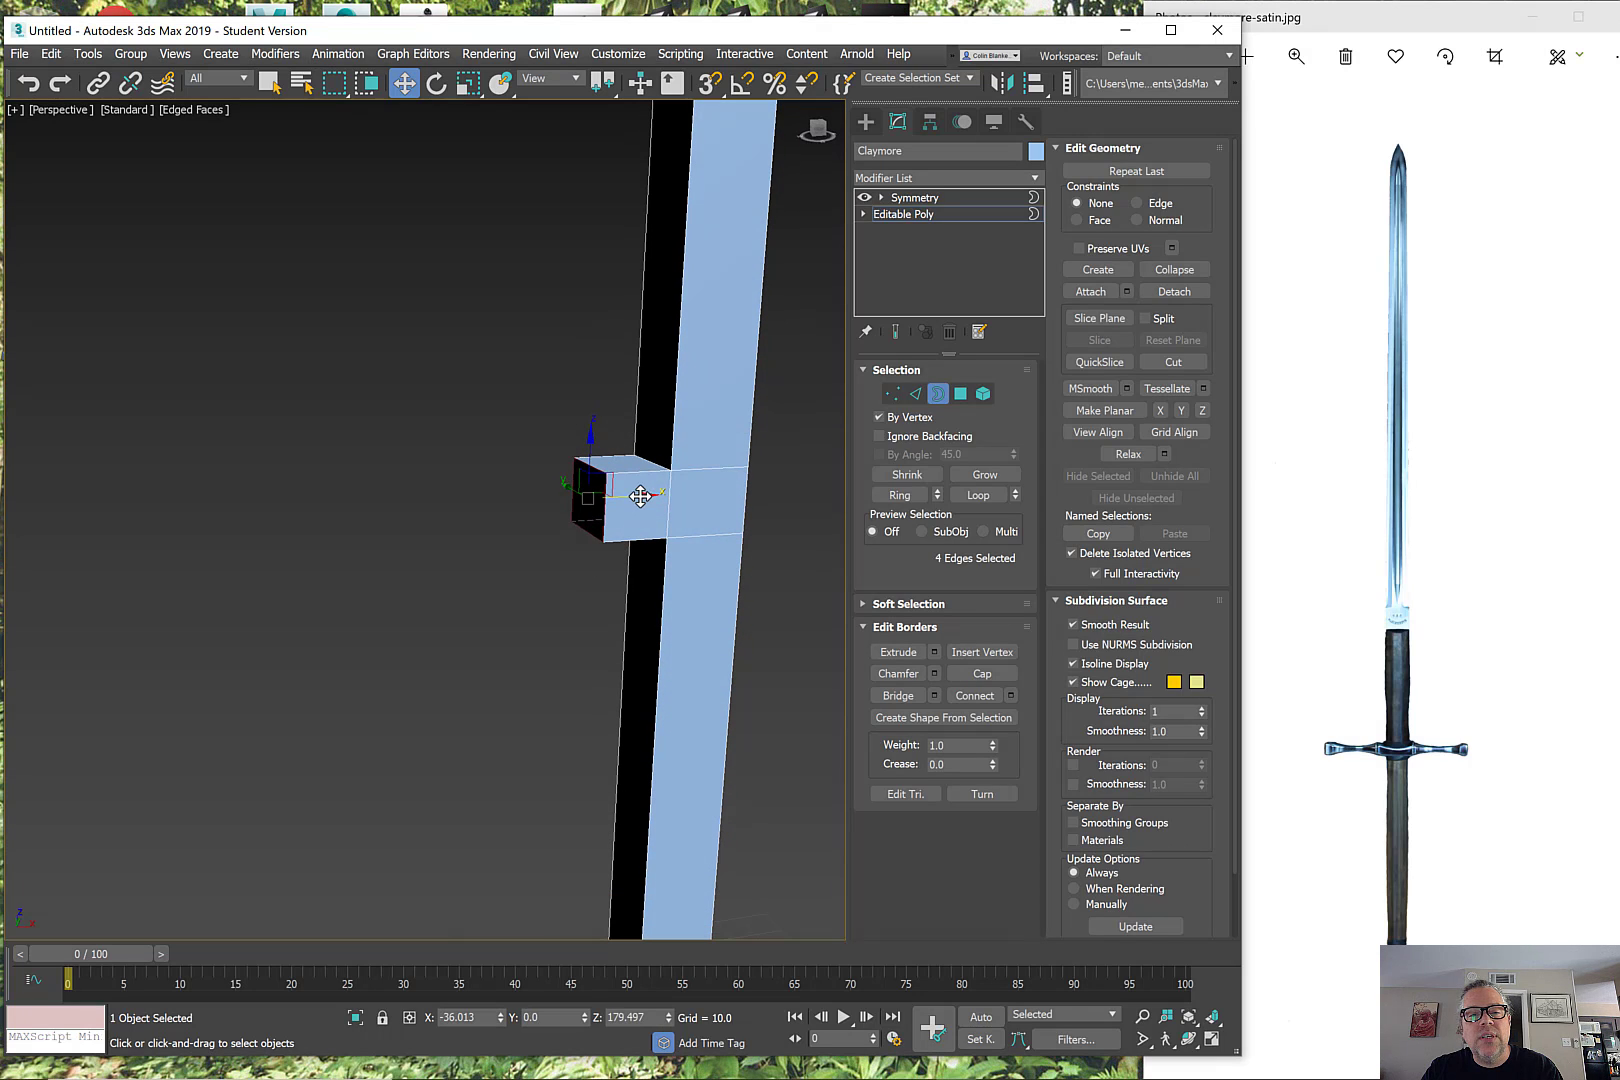
drag(643, 498, 711, 515)
alt+middle_drag(640, 515, 643, 545)
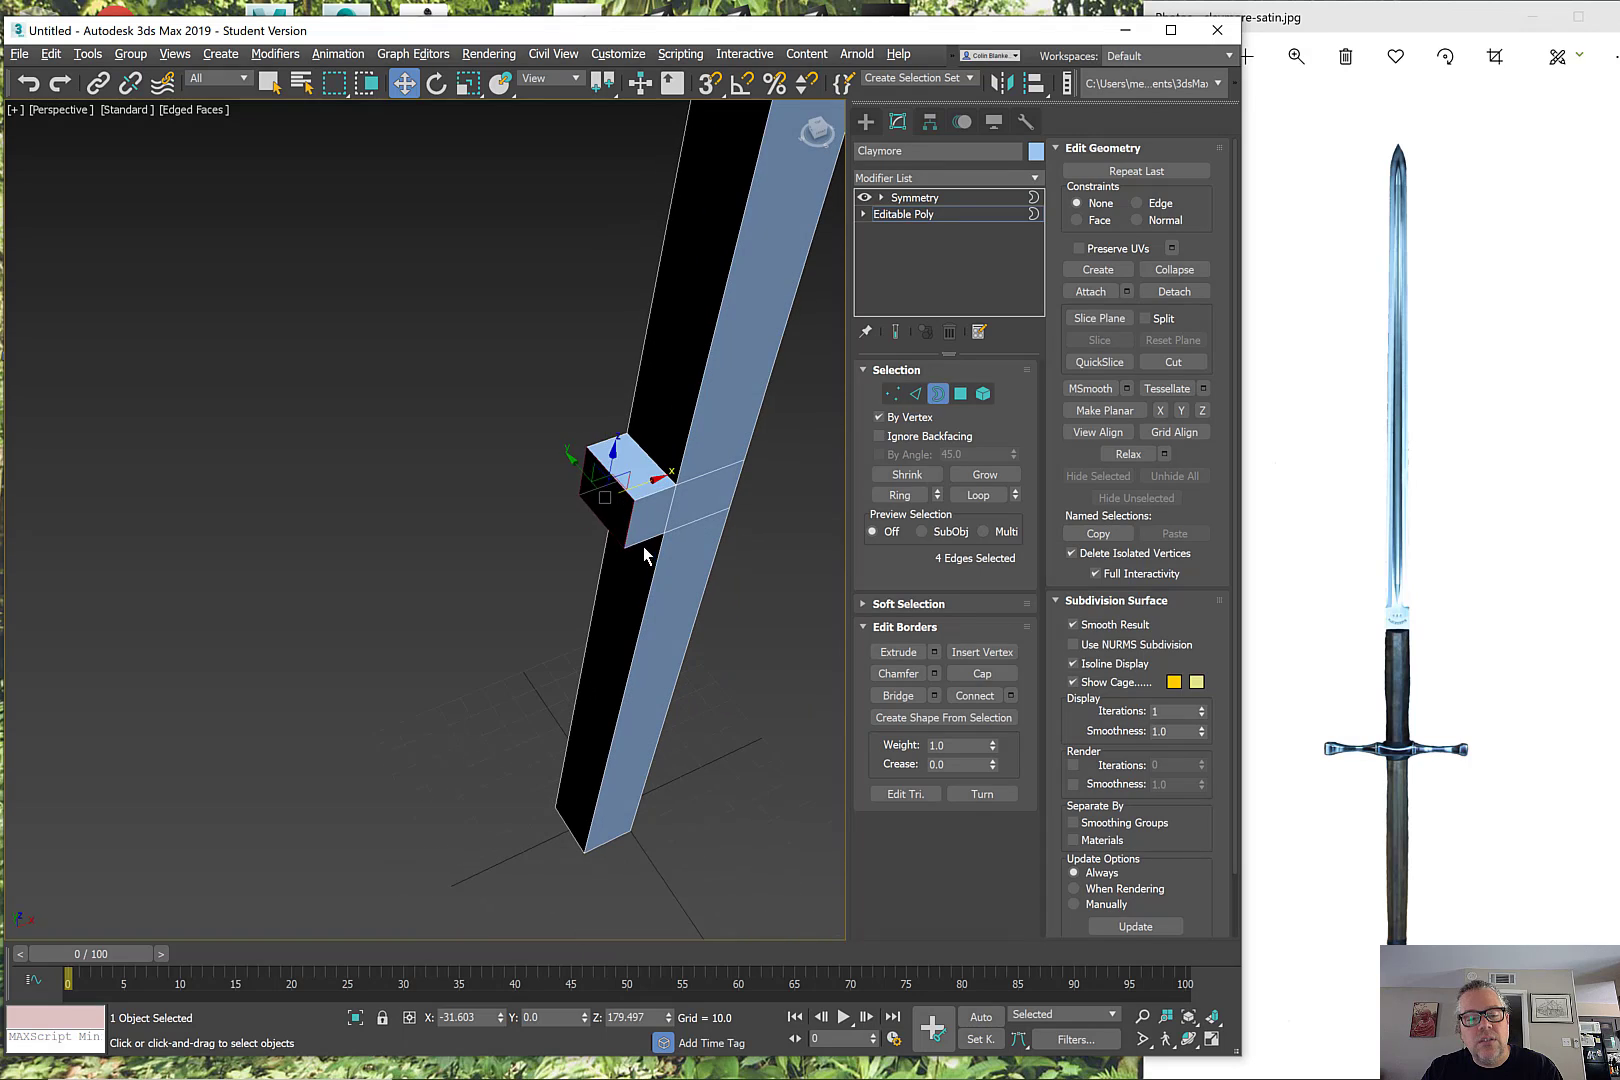
Step: Extrude the arm's end border outward, tapering it to a thinner section that reaches about X -80.1
key(r)
drag(602, 496, 596, 517)
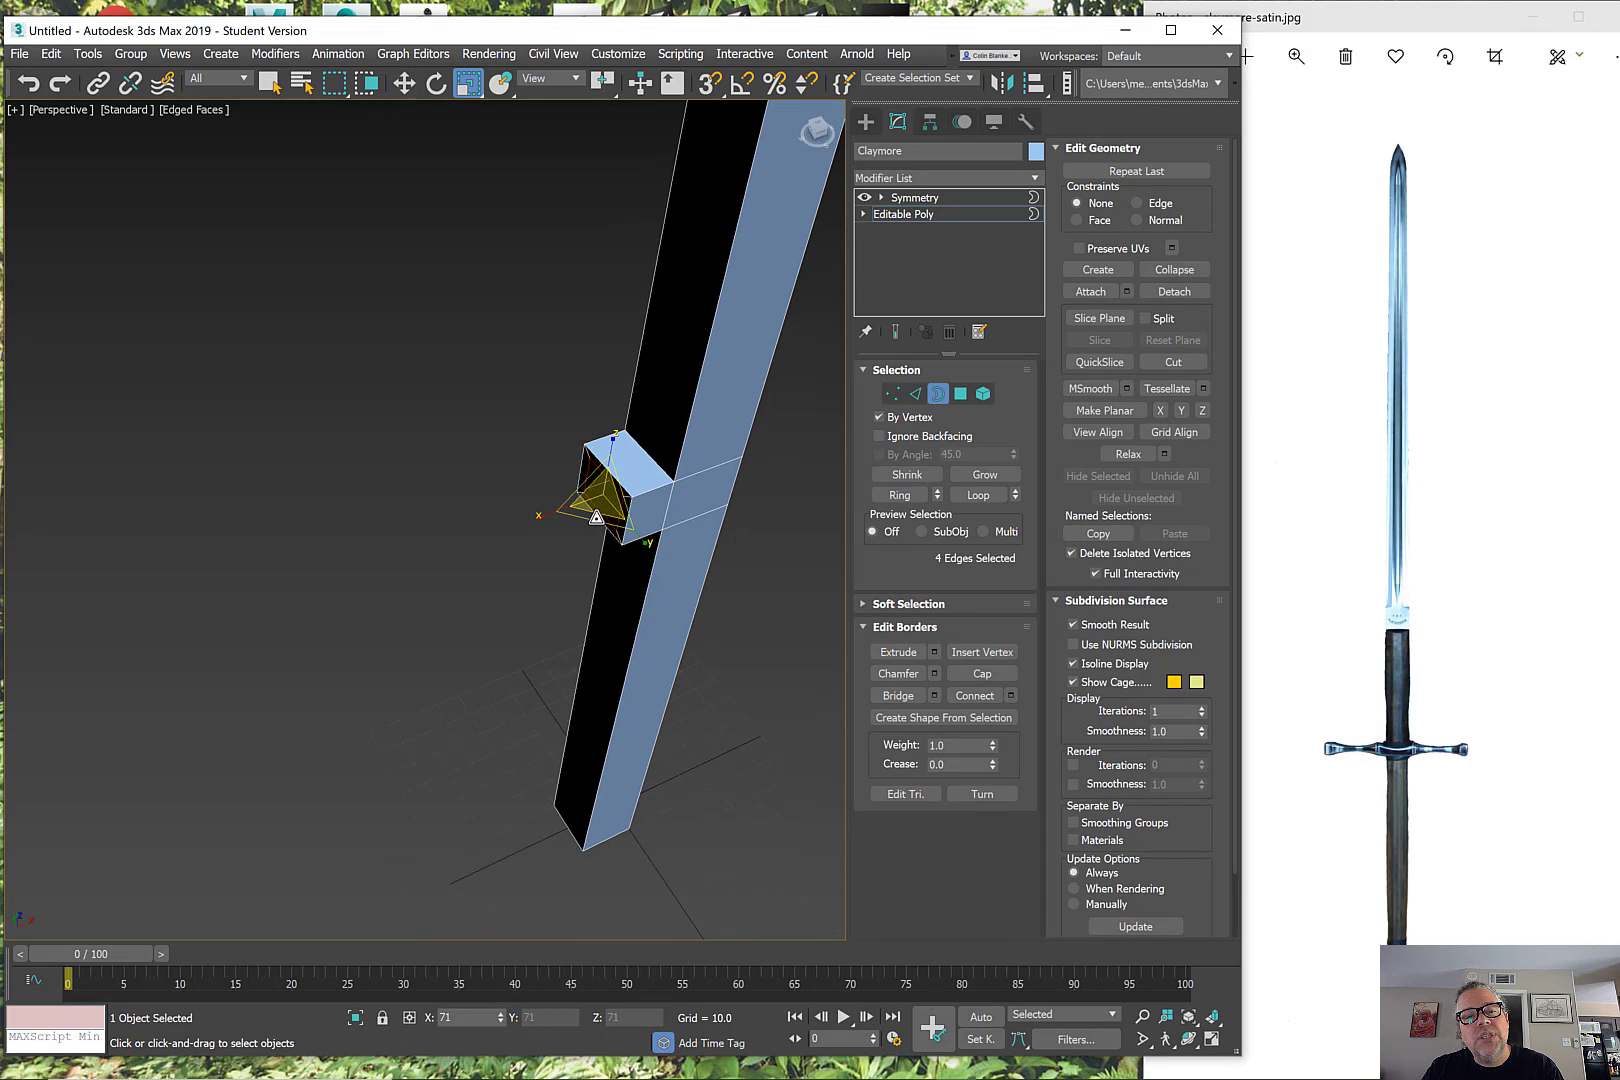
key(w)
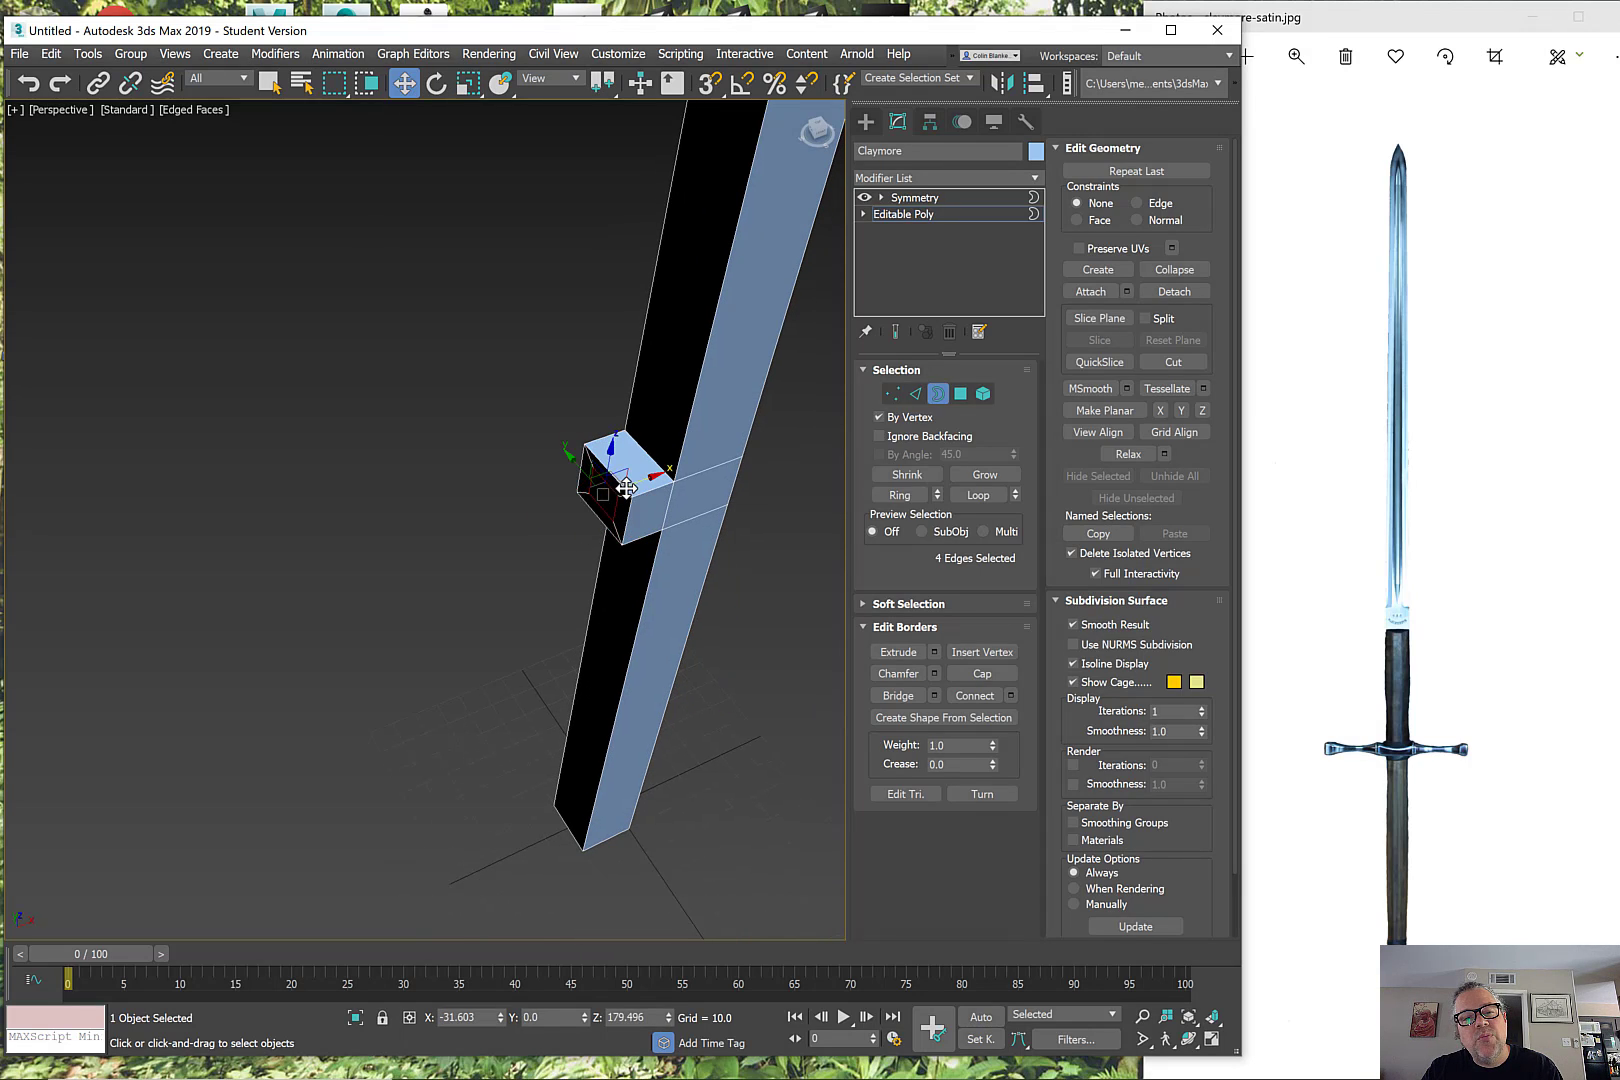
drag(632, 481, 470, 582)
middle_drag(470, 582, 516, 508)
scroll(622, 553, down, 2)
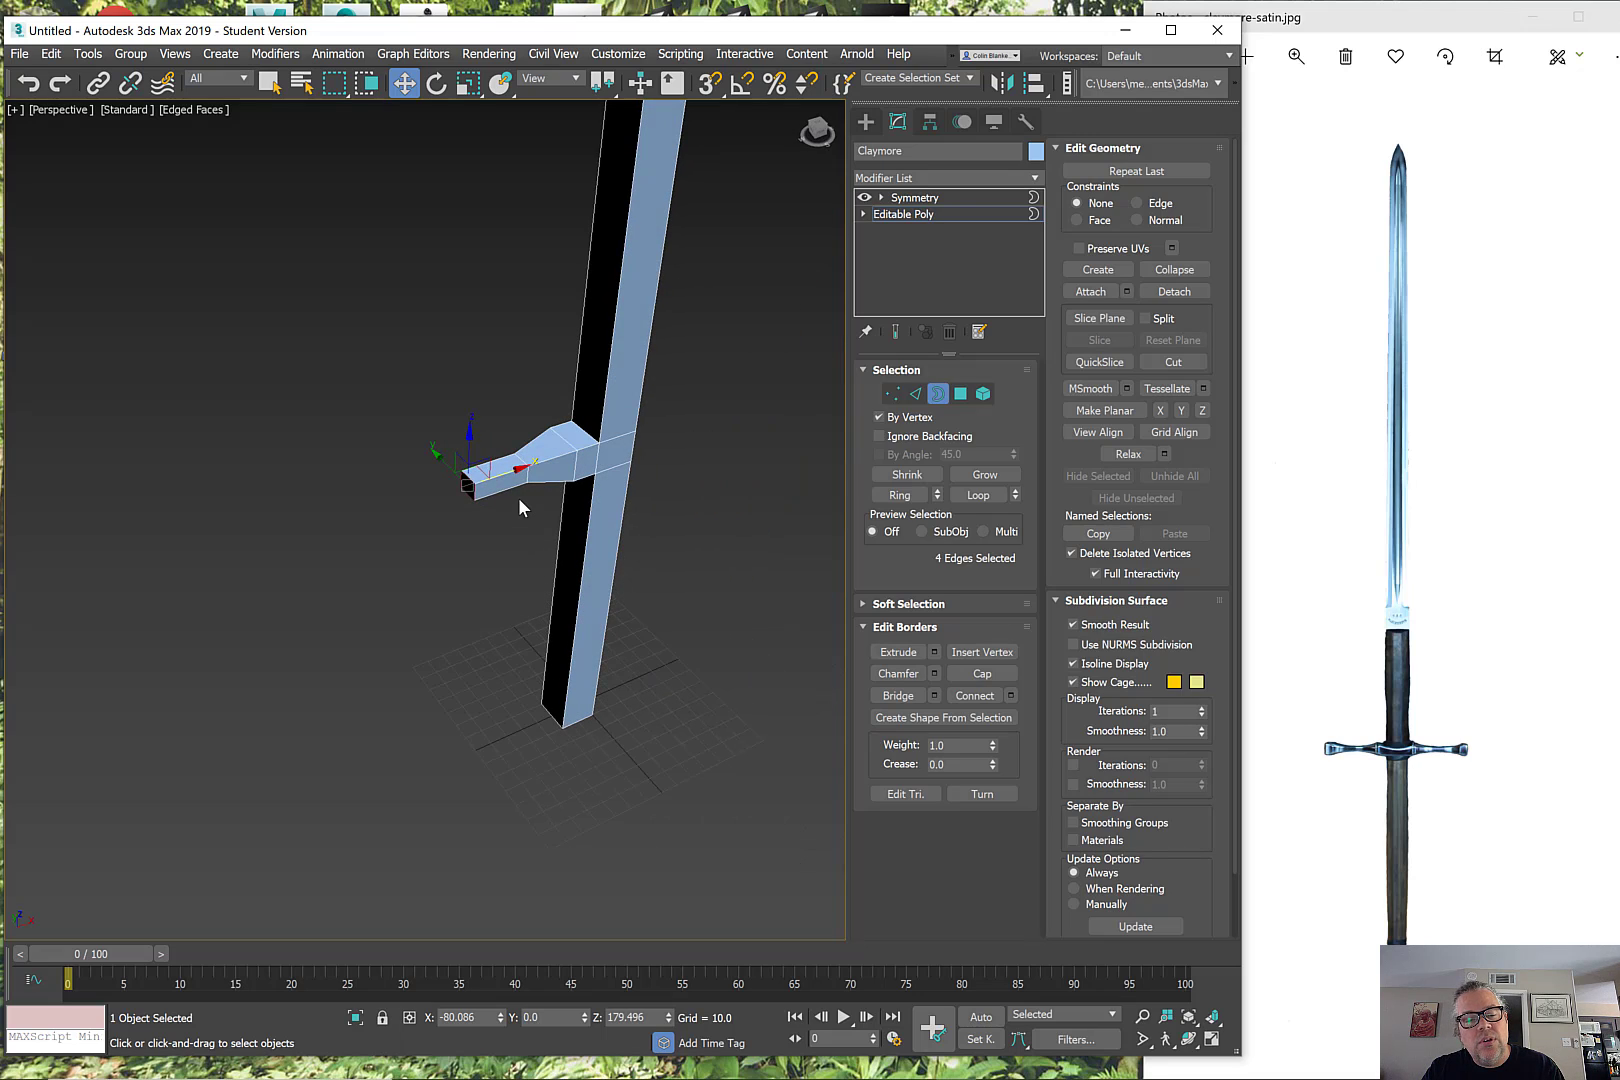
Step: Extrude and scale up the arm's end border to form a flared tip reaching about X -117.4
key(r)
drag(471, 430, 468, 396)
key(w)
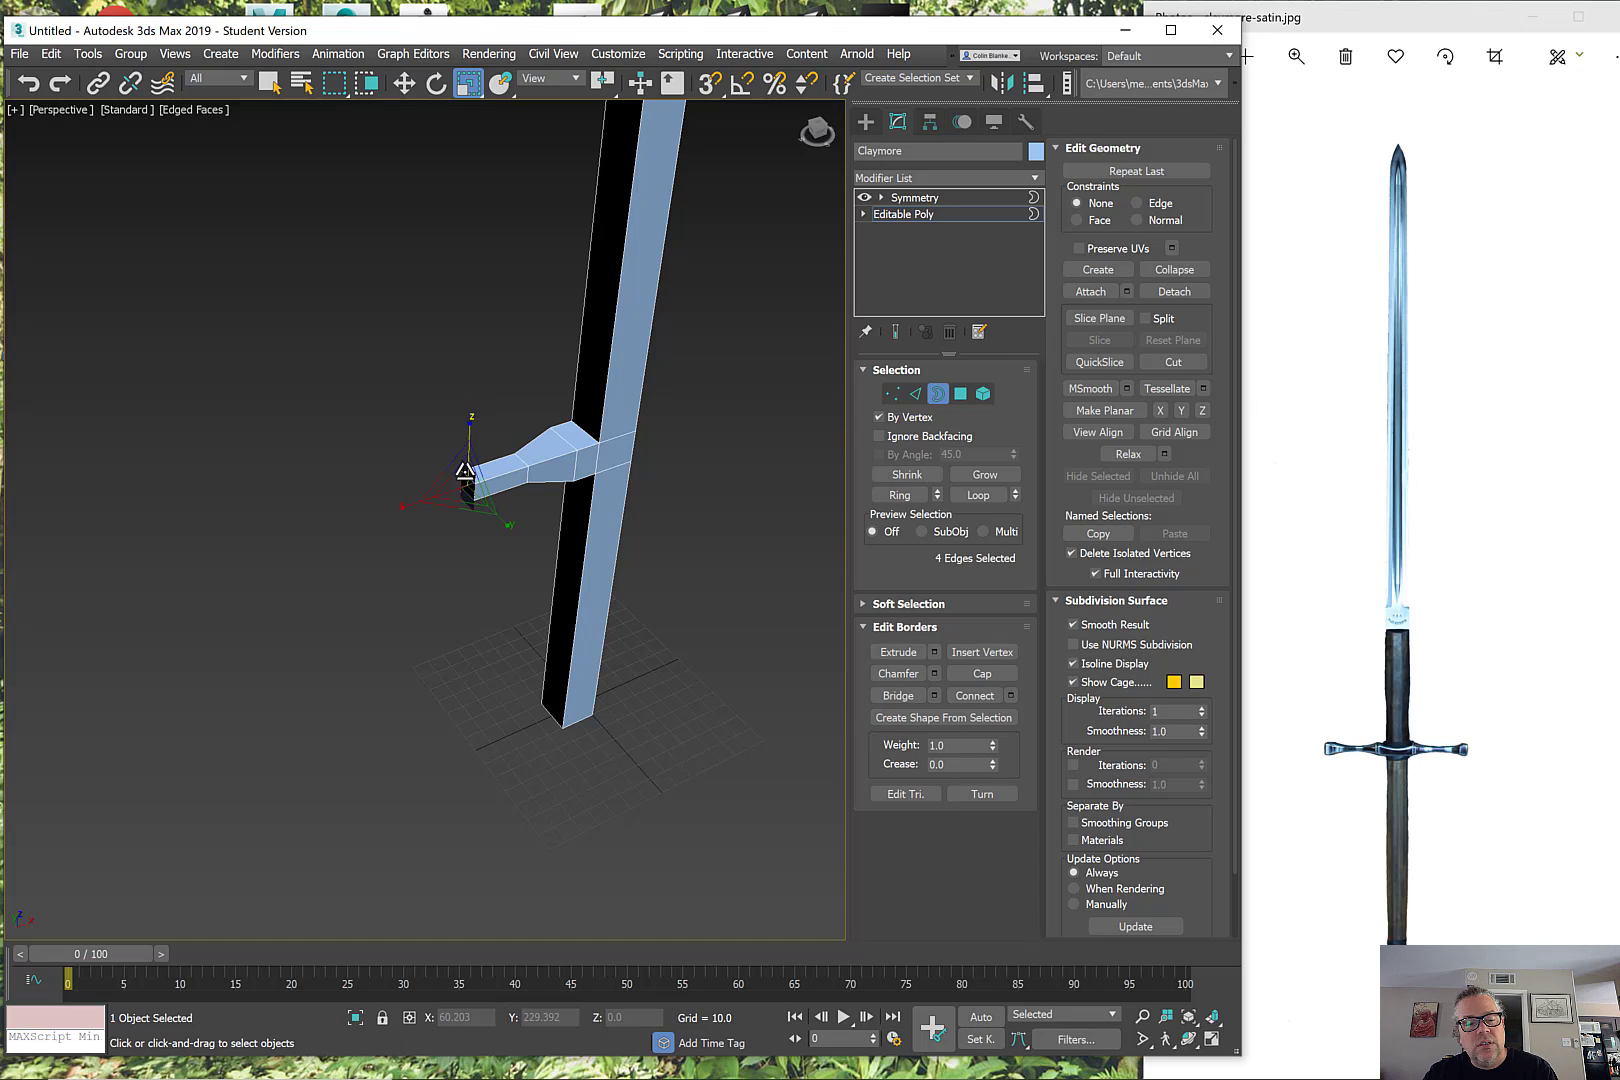
drag(501, 476, 398, 512)
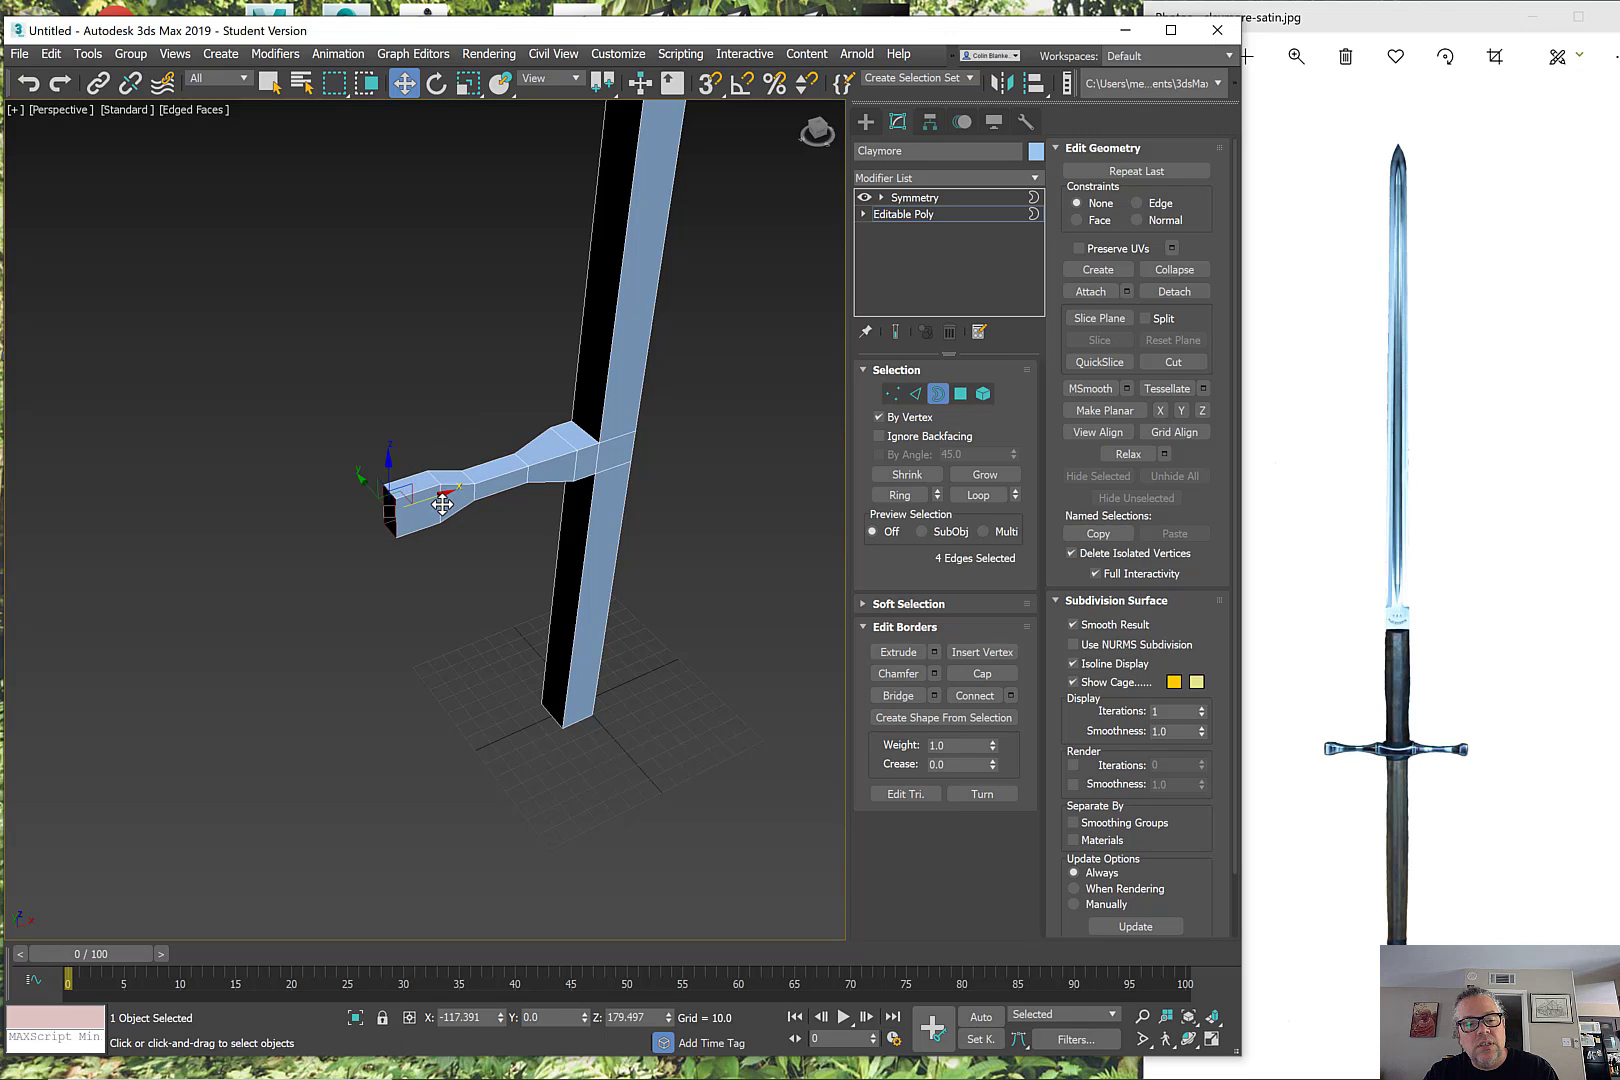
Step: Enlarge the flared tip's open border slightly and extrude another short section outward along X to about -128.2
key(r)
alt+middle_drag(390, 515, 398, 492)
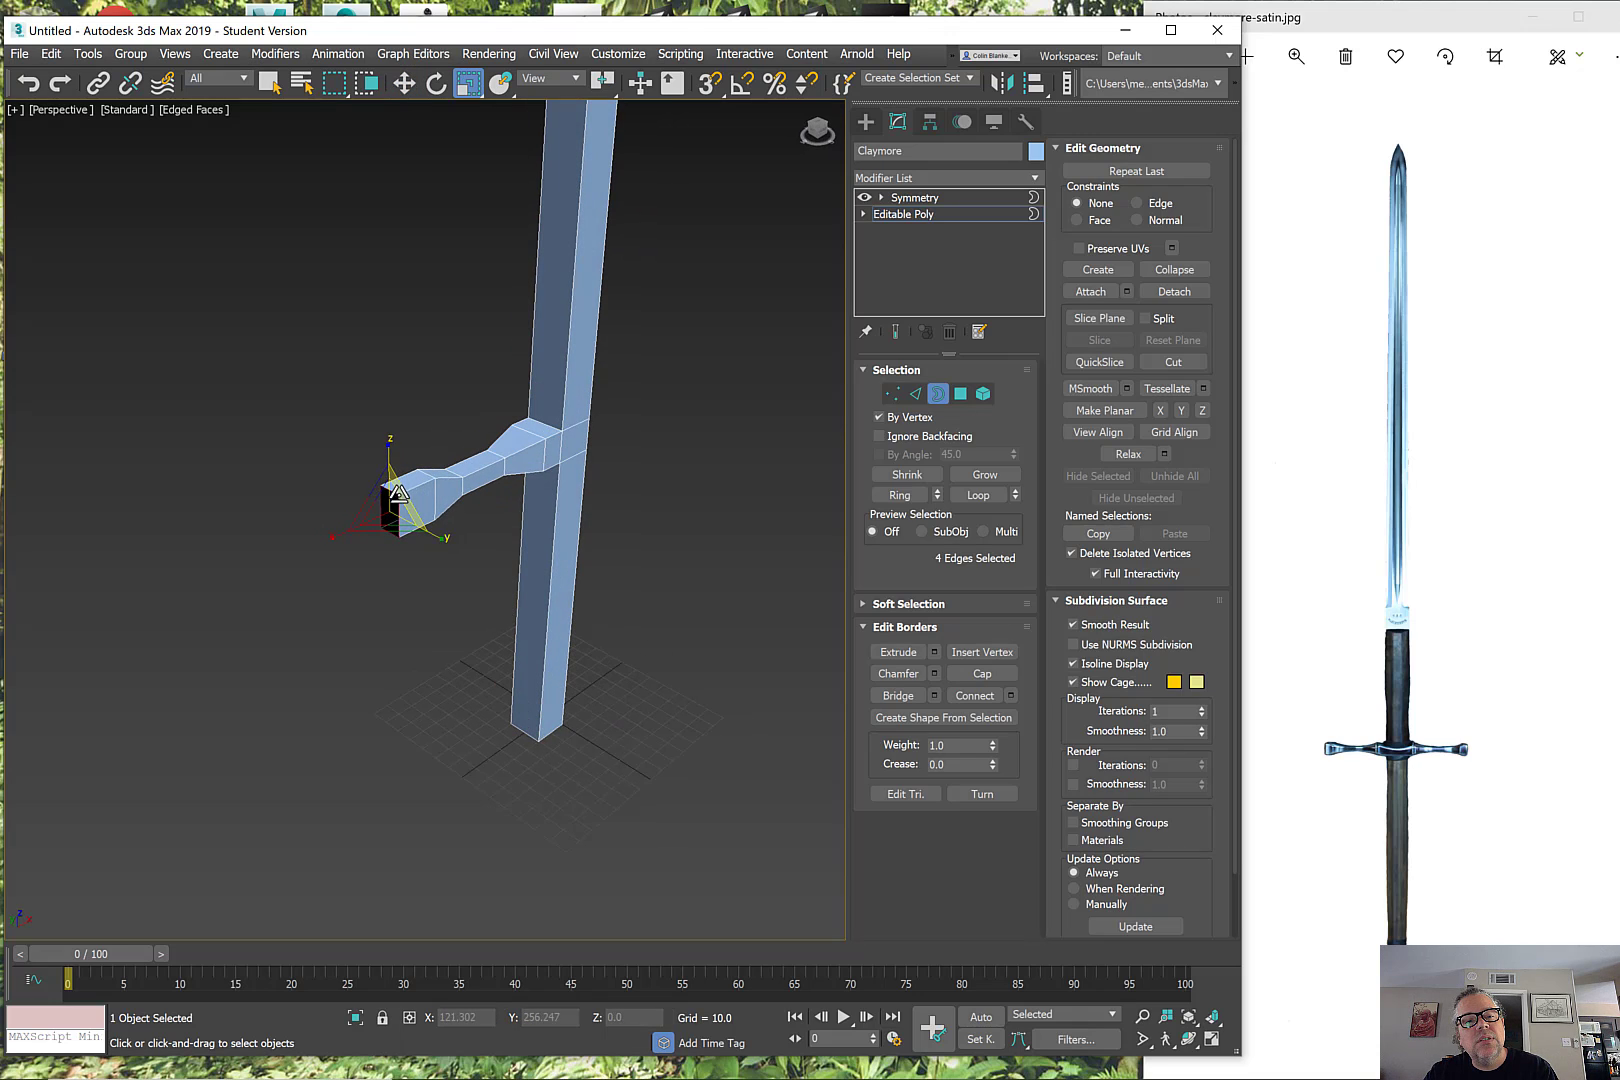
drag(397, 493, 402, 488)
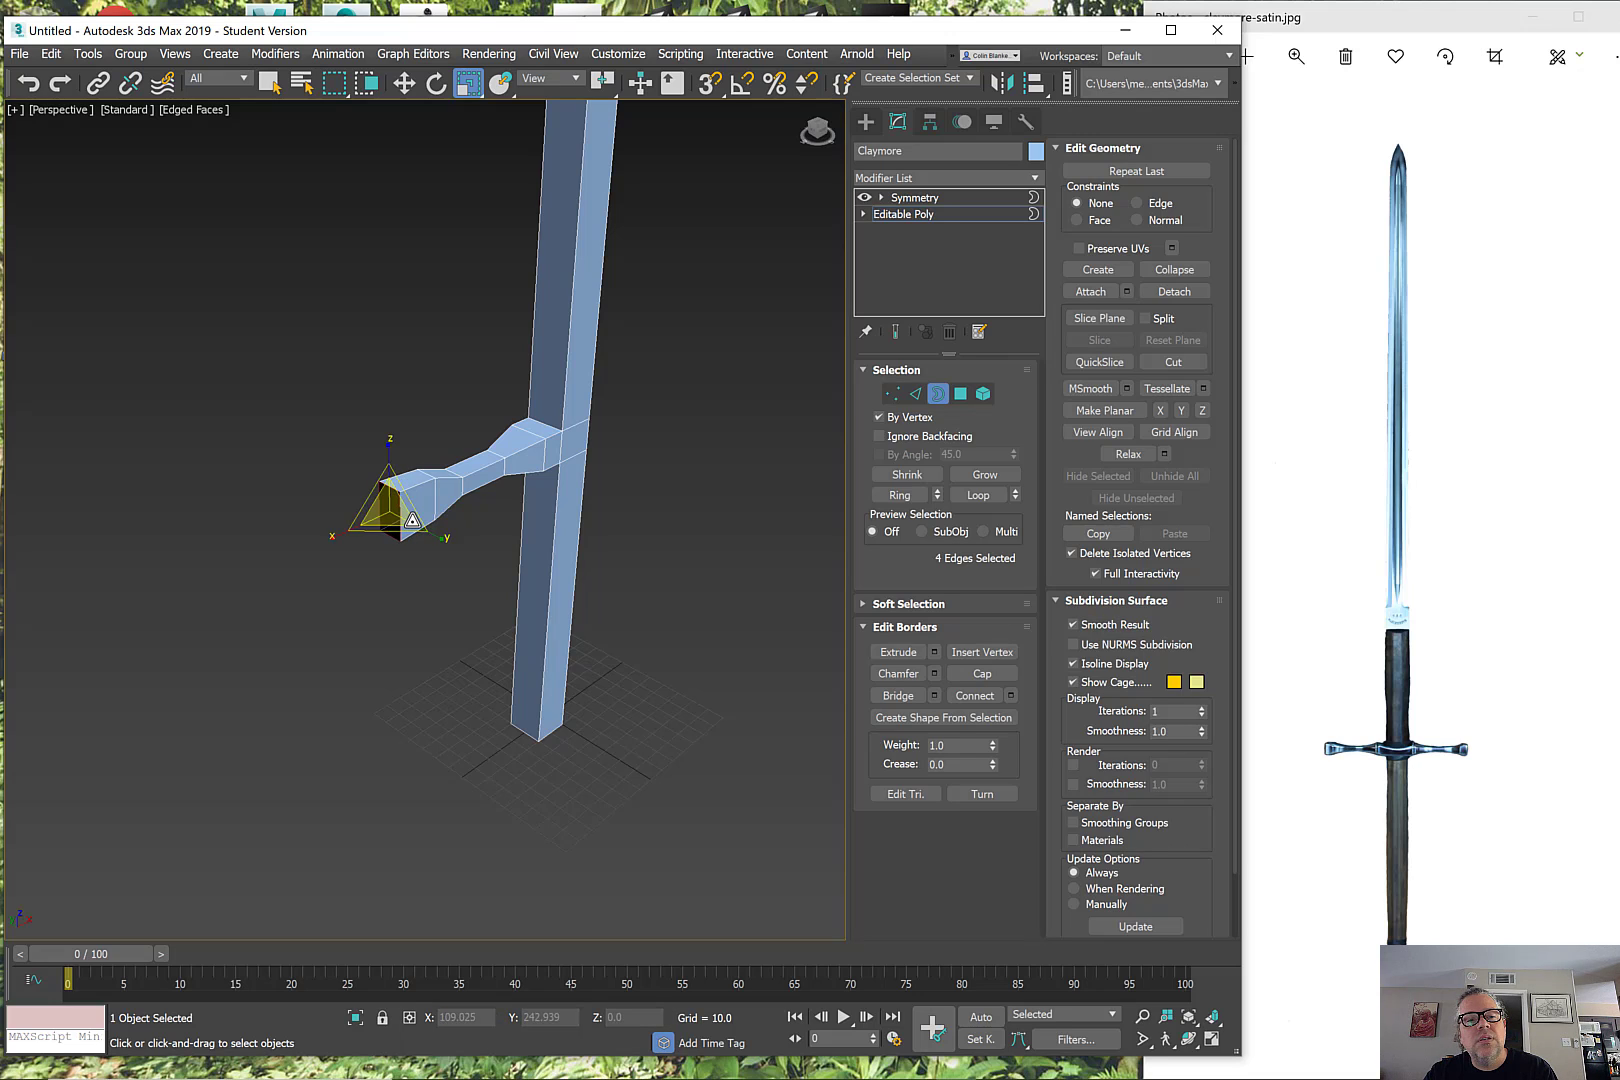
alt+middle_drag(401, 488, 362, 528)
key(w)
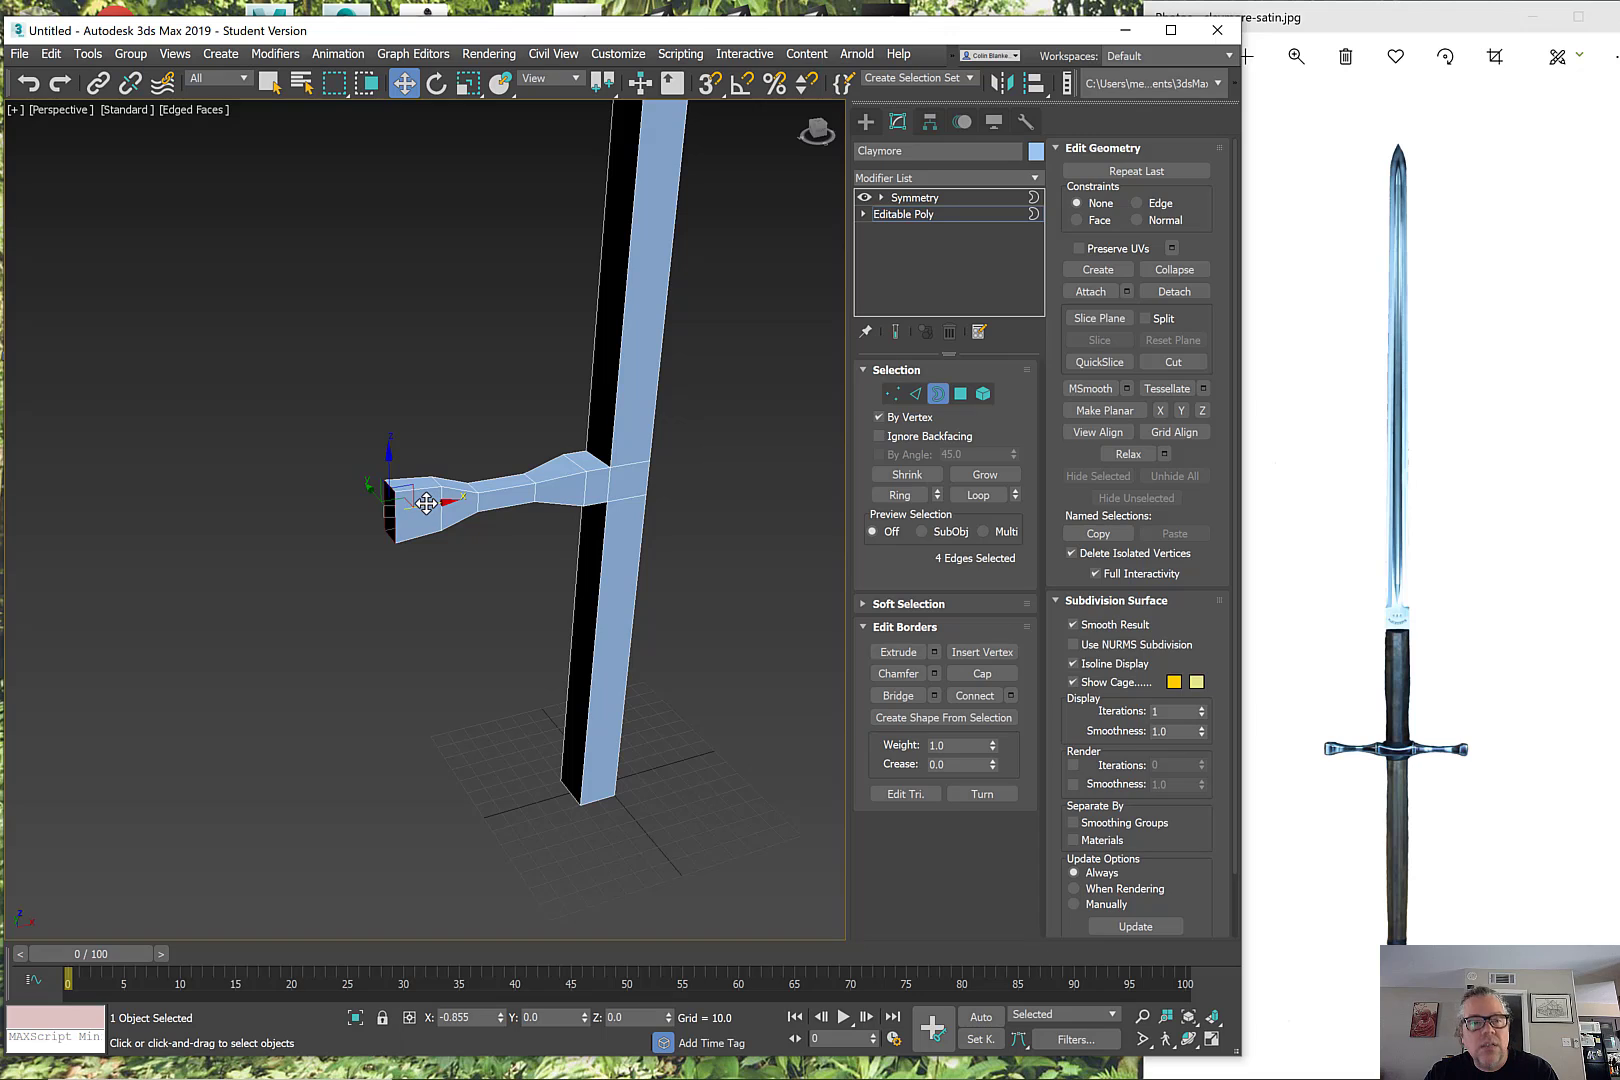
drag(420, 505, 406, 508)
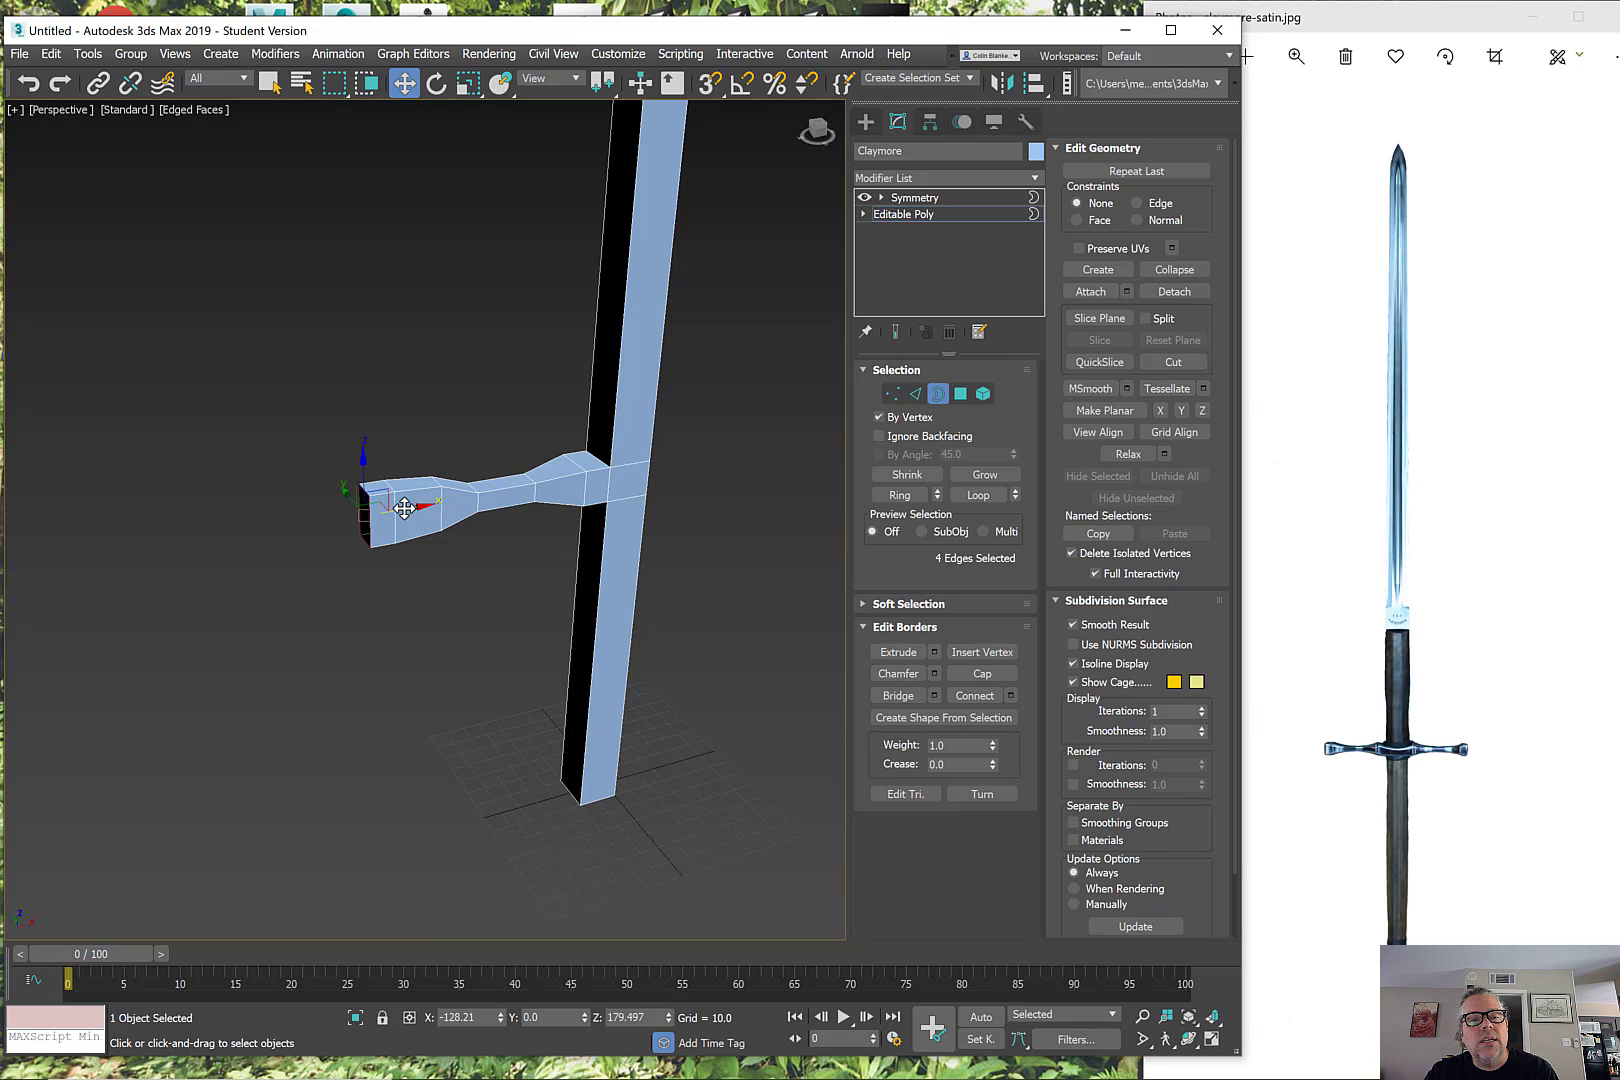
Step: Extrude a smaller beveled rim from the arm's end border out to about X -130, and cap the opening
alt+middle_drag(406, 507, 416, 510)
key(r)
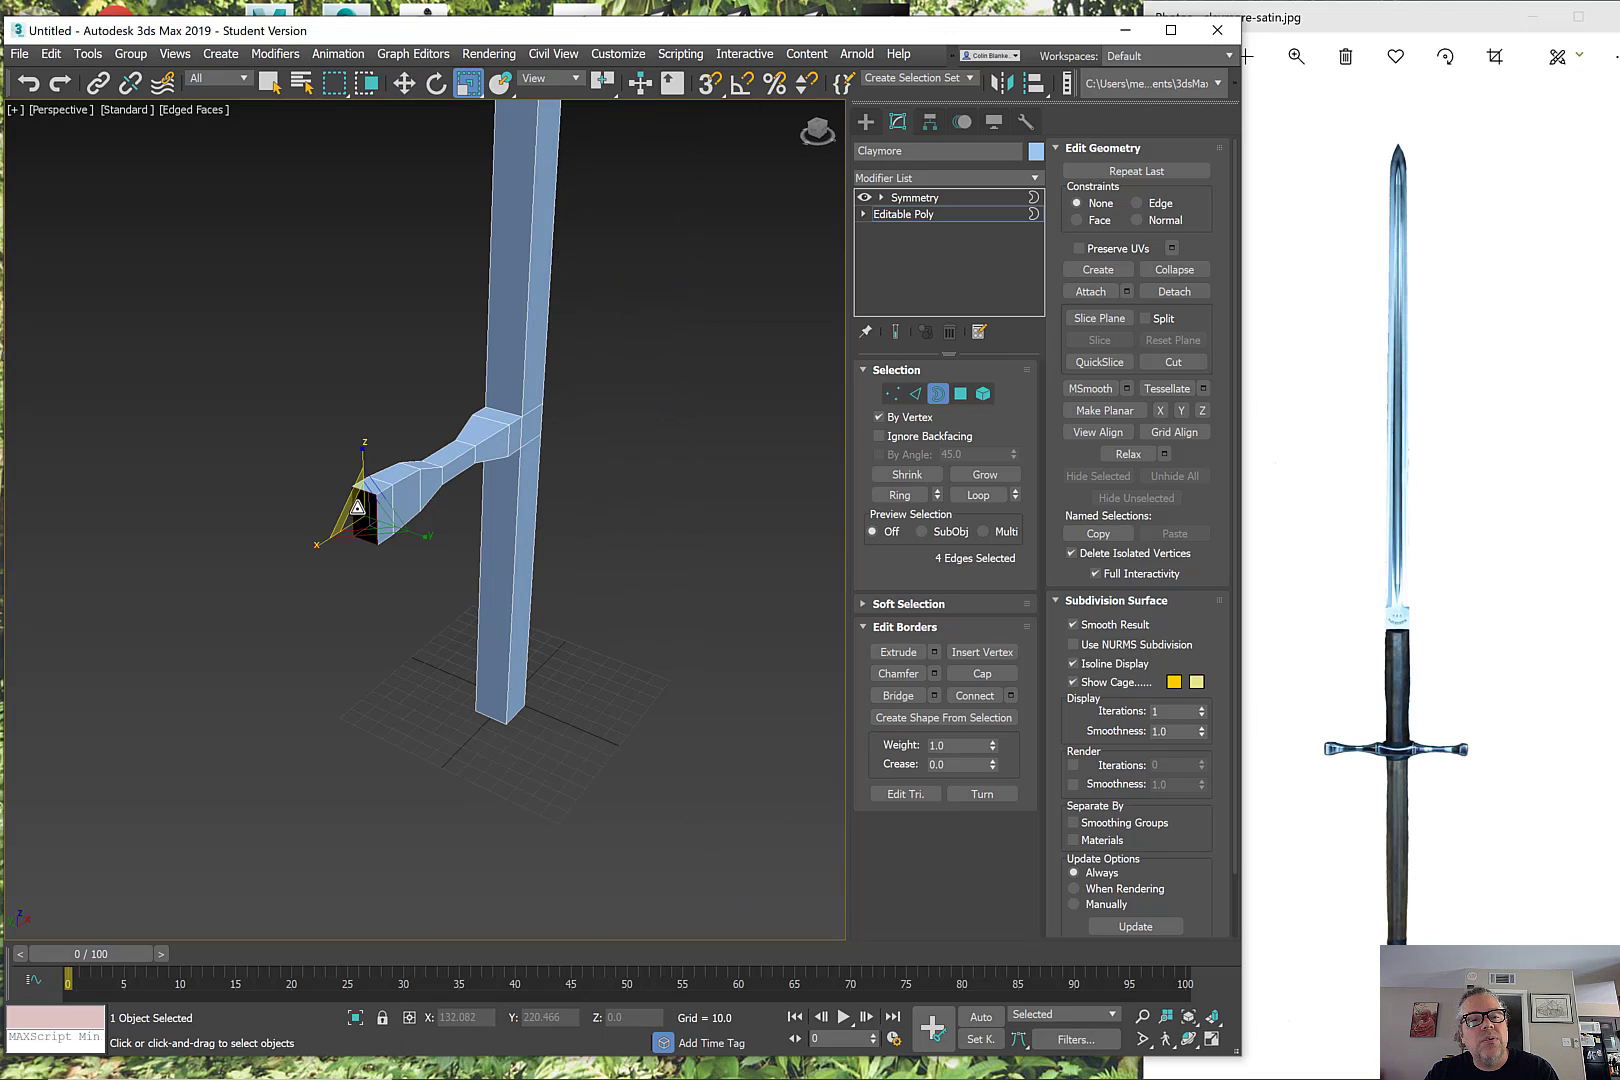
mouse_move(359, 505)
shift+mouse_down()
mouse_move(358, 533)
mouse_move(388, 491)
shift+mouse_up()
scroll(358, 530, up, 3)
key(w)
right_click(385, 488)
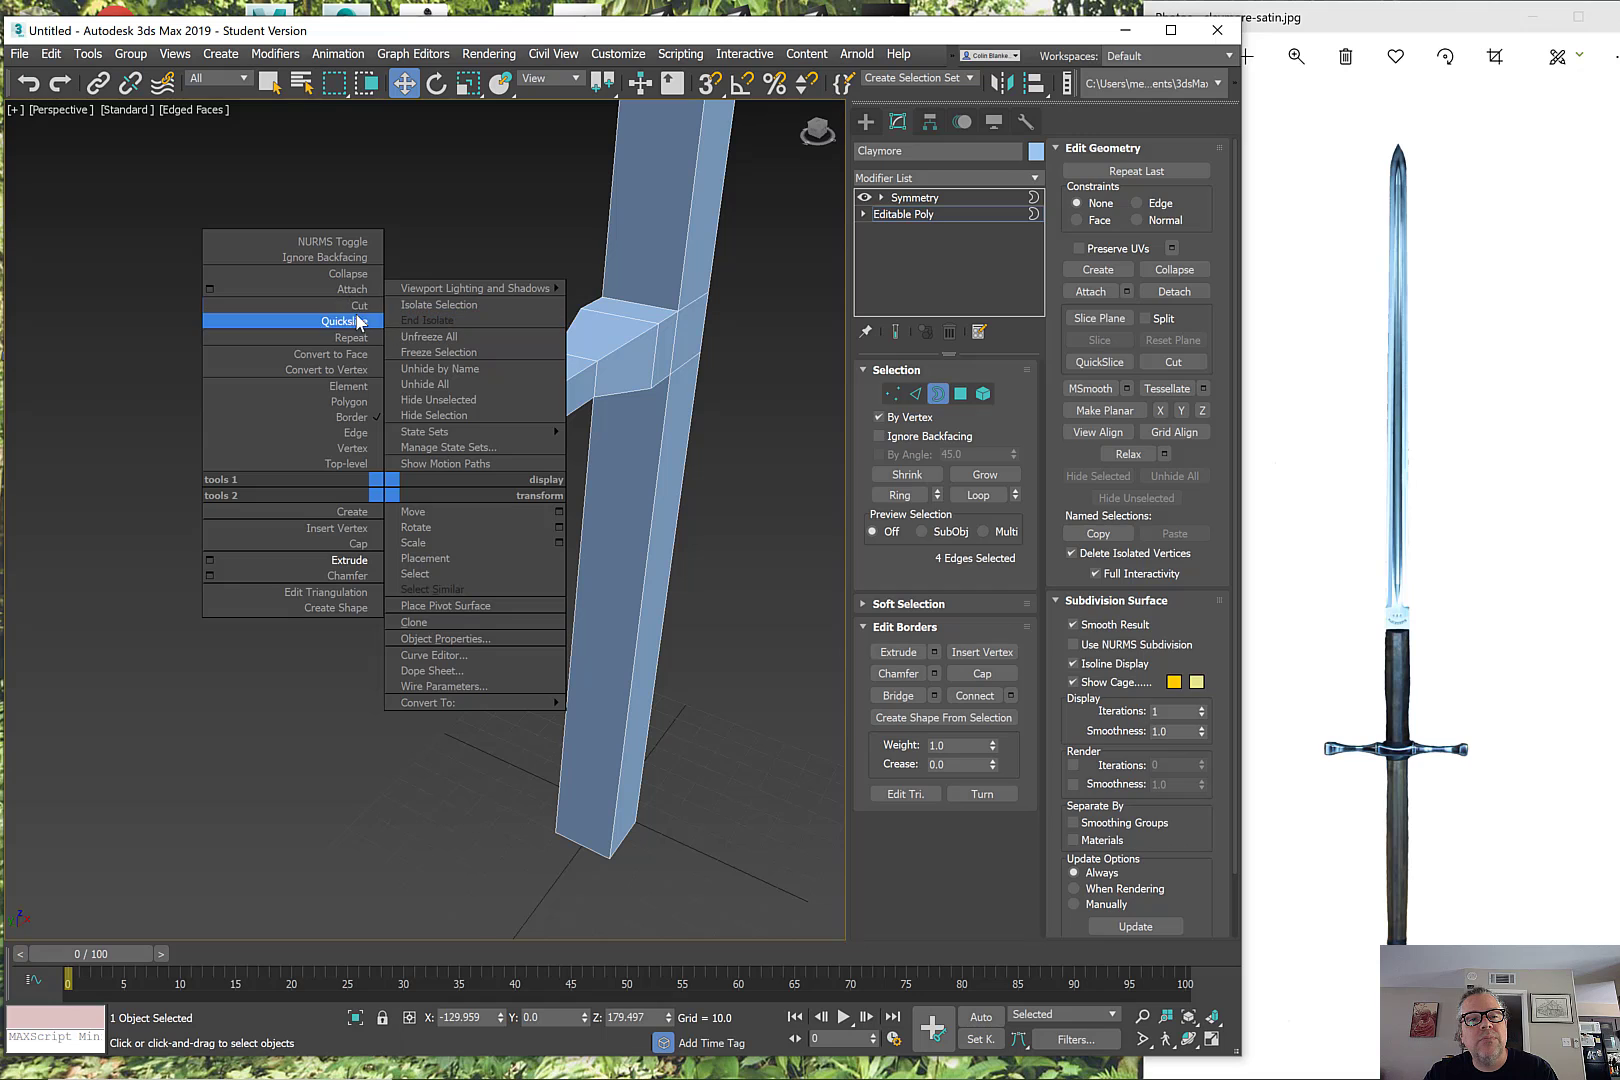
click(359, 543)
Step: Select all polygons of the crossguard arm and detach them as a separate object named Object001
alt+middle_drag(372, 541, 680, 587)
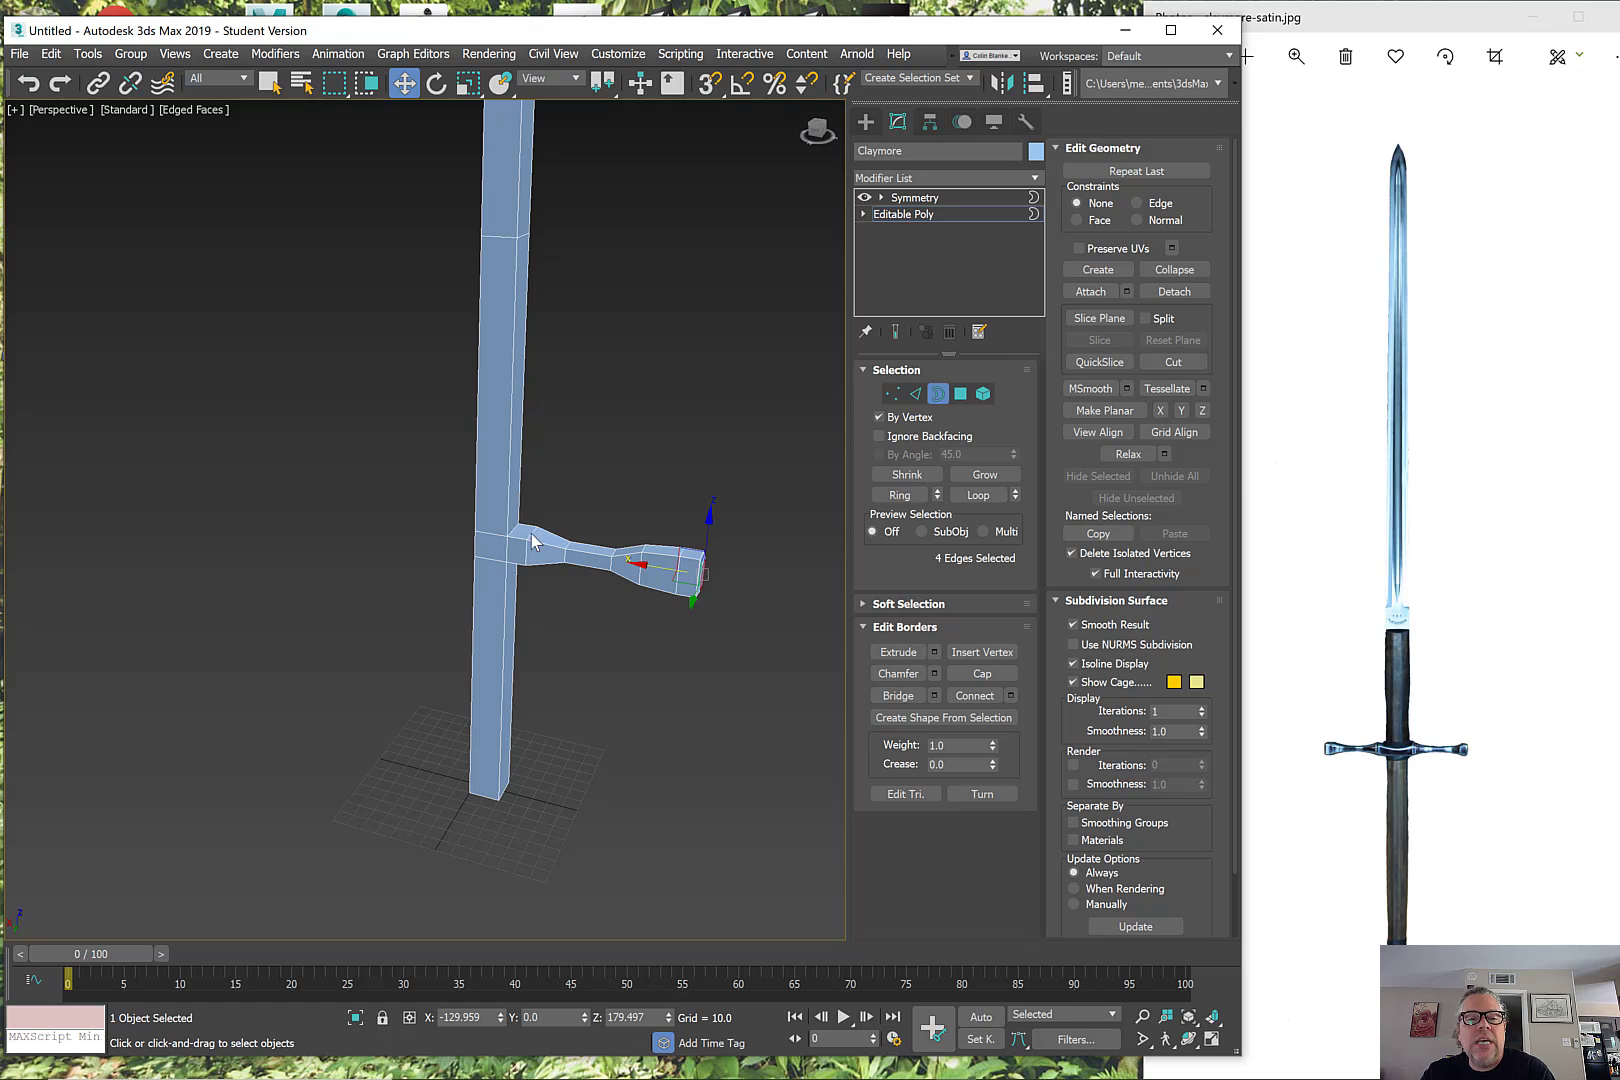
alt+middle_drag(531, 534, 494, 526)
scroll(557, 509, up, 6)
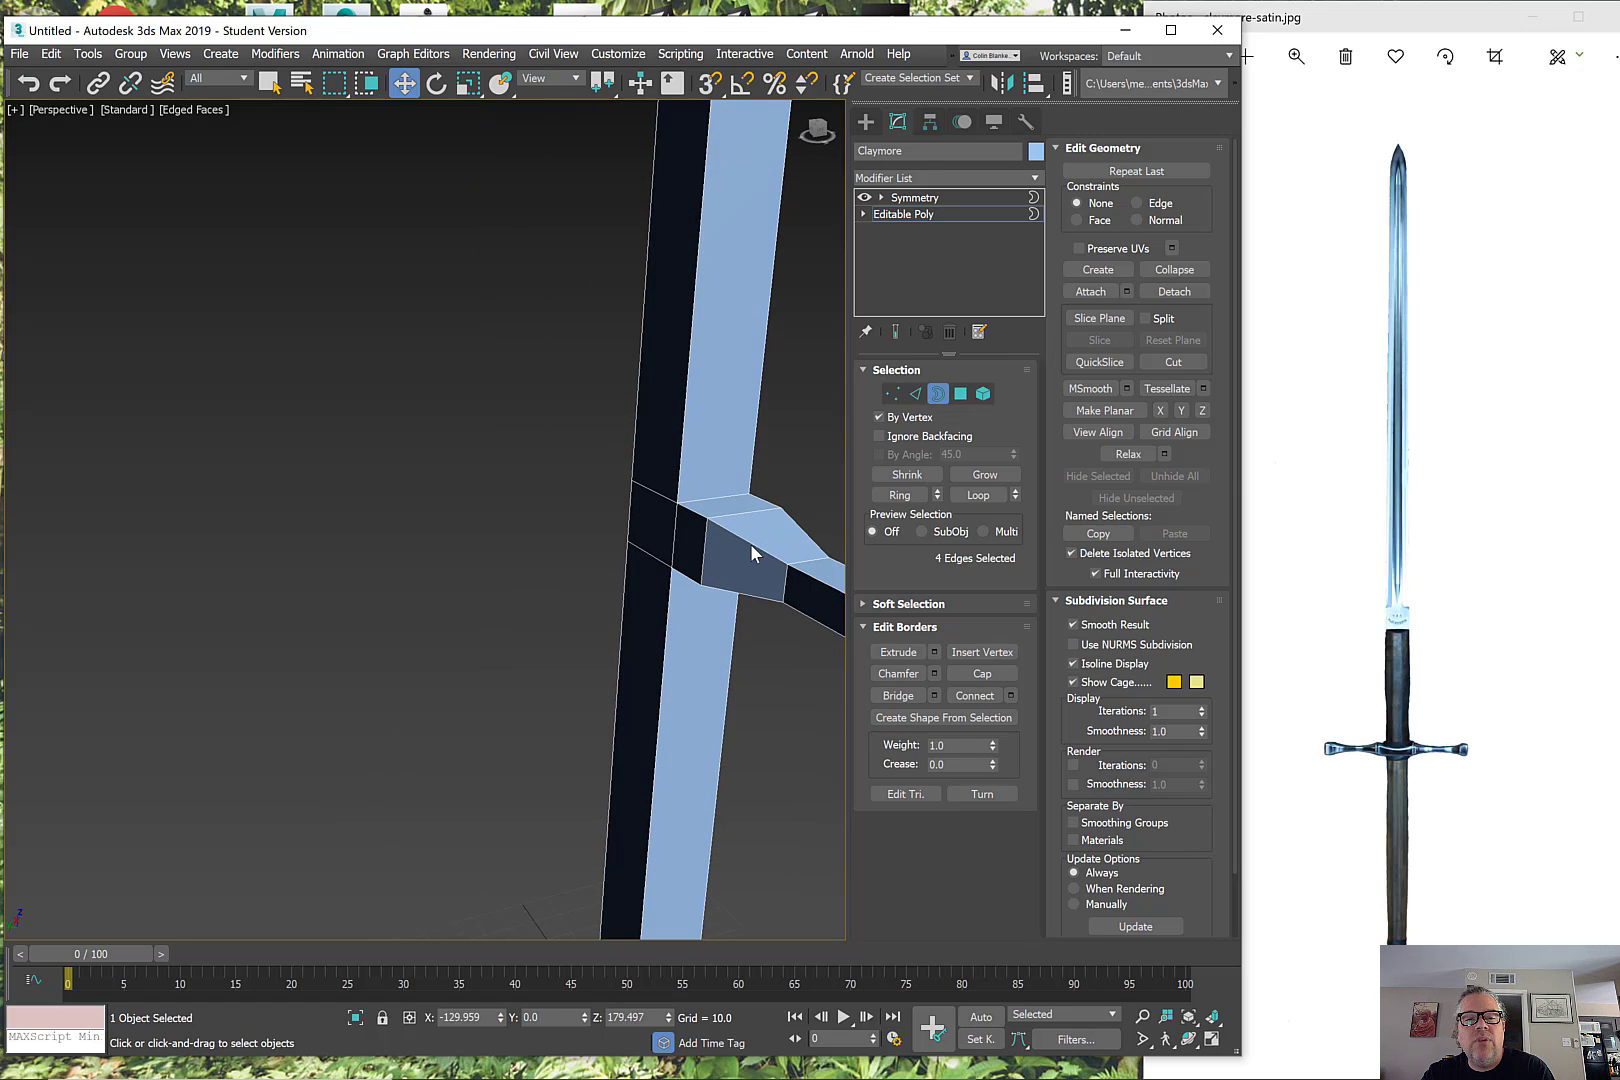
middle_drag(751, 543, 454, 502)
key(4)
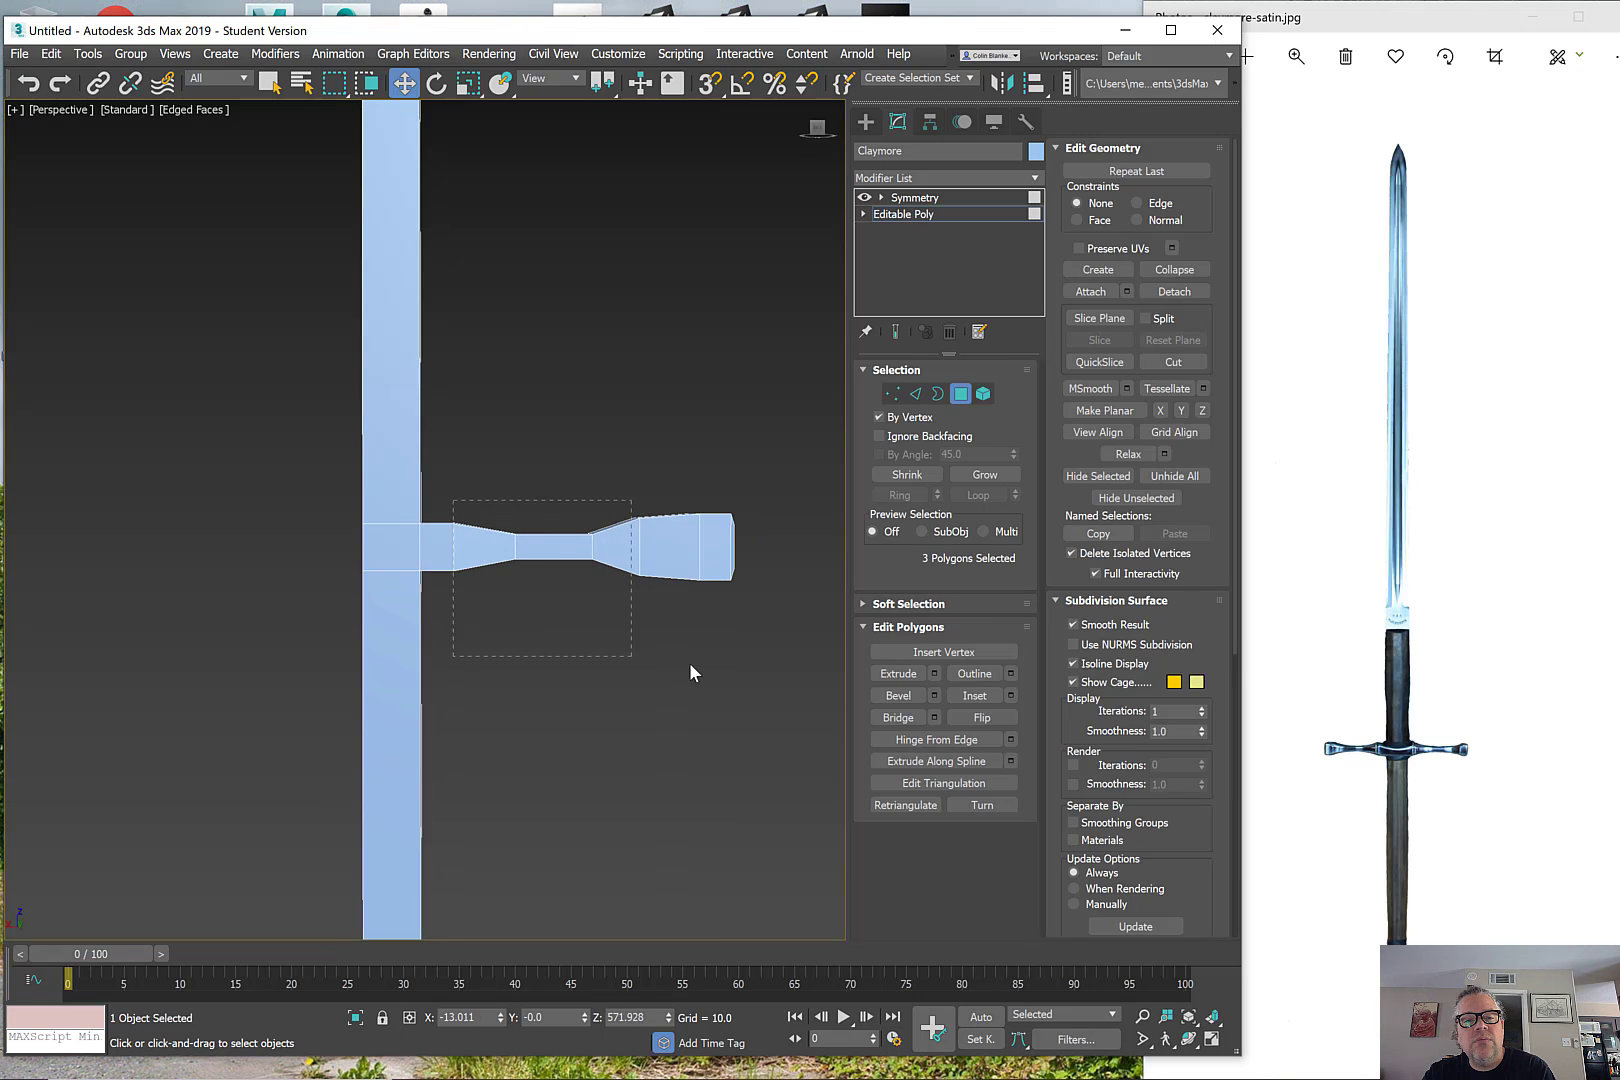
drag(787, 668, 786, 667)
alt+middle_drag(752, 662, 381, 611)
scroll(383, 605, down, 5)
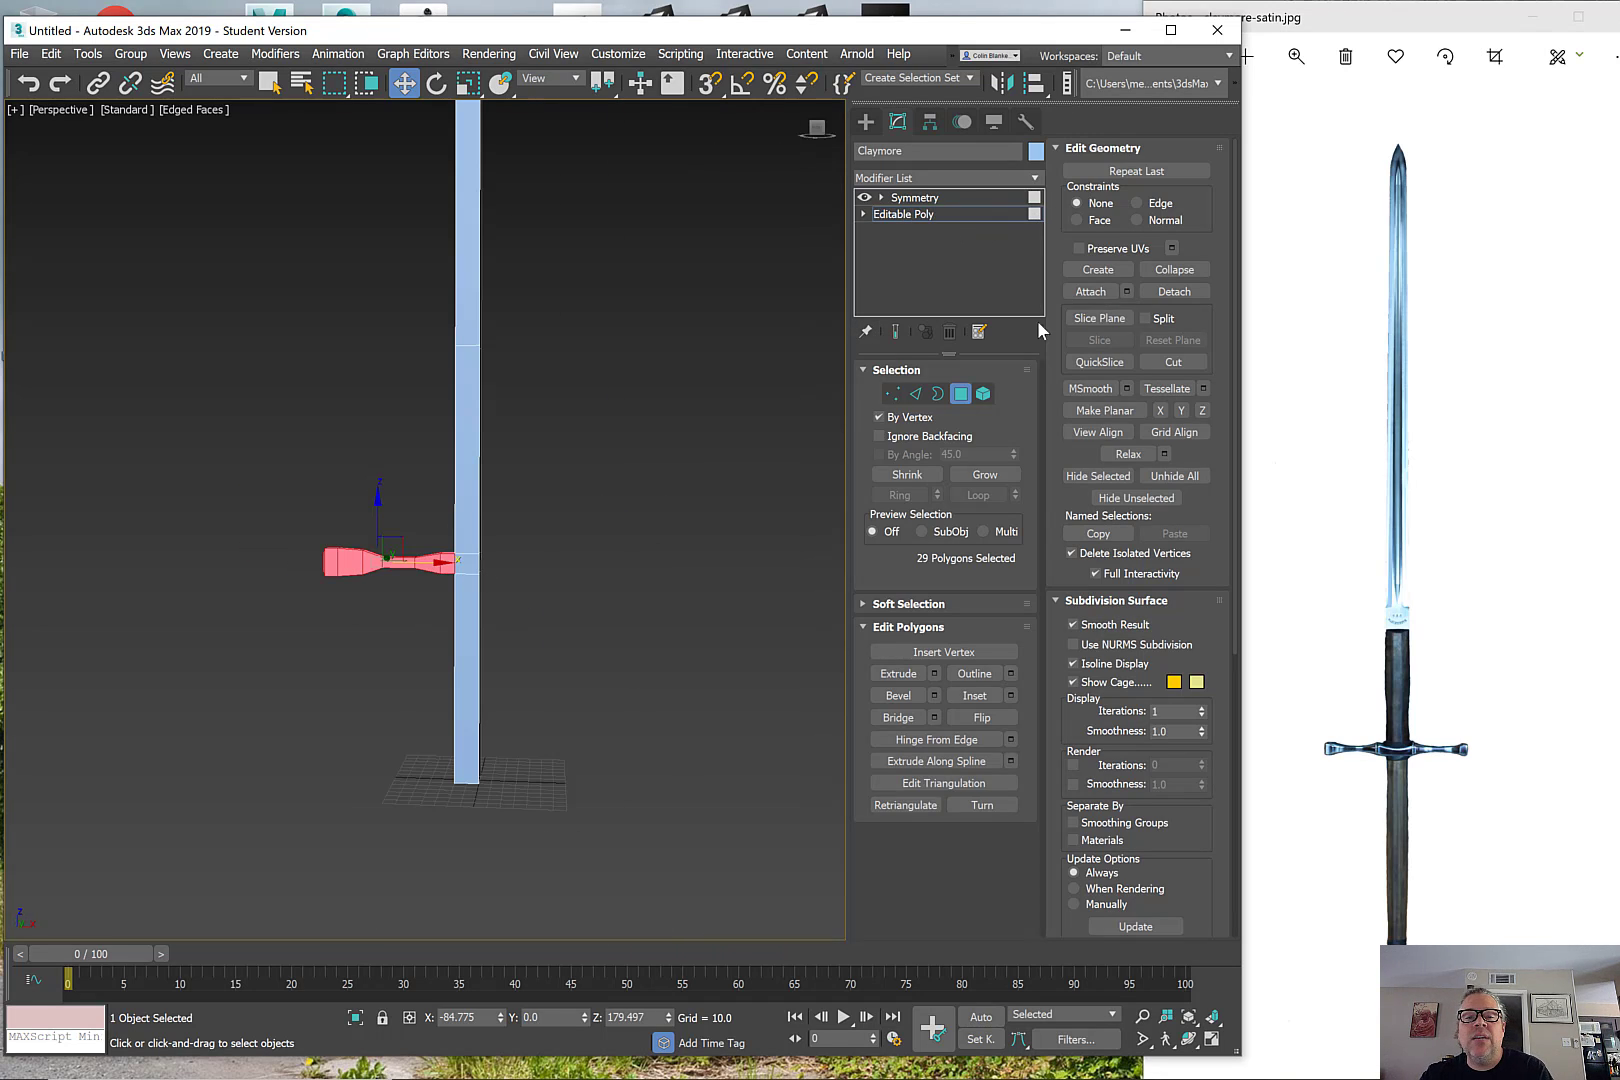
middle_drag(502, 543, 641, 512)
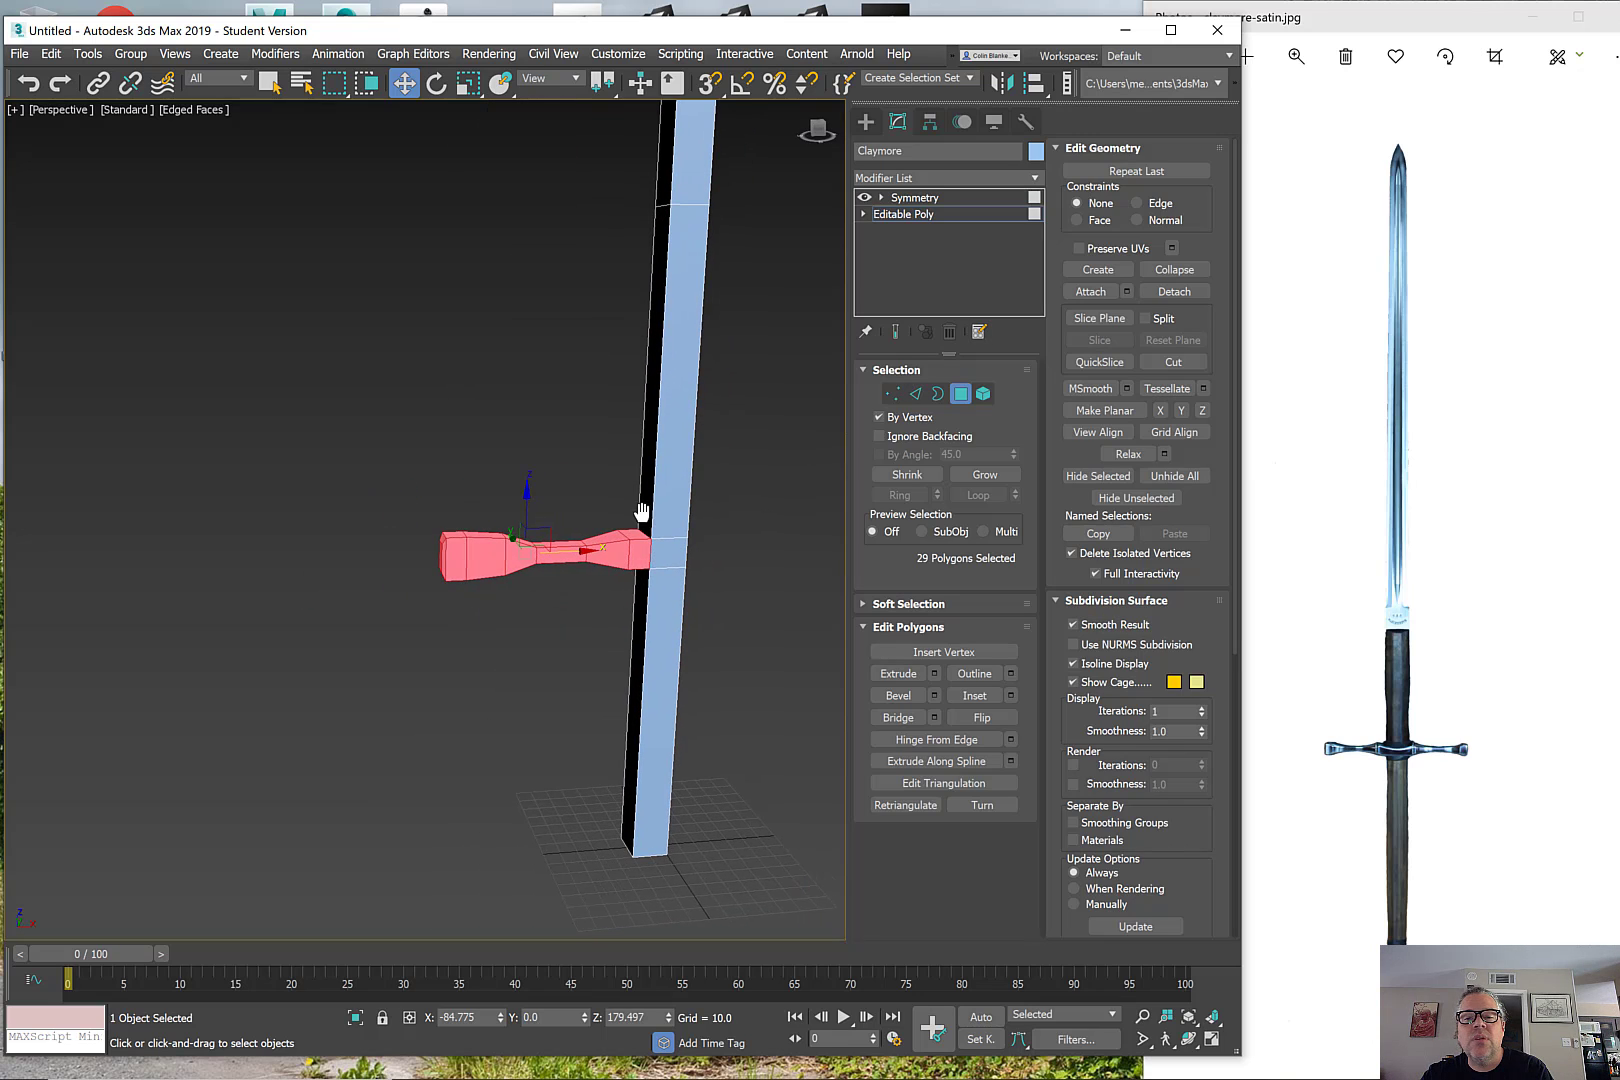
click(1150, 286)
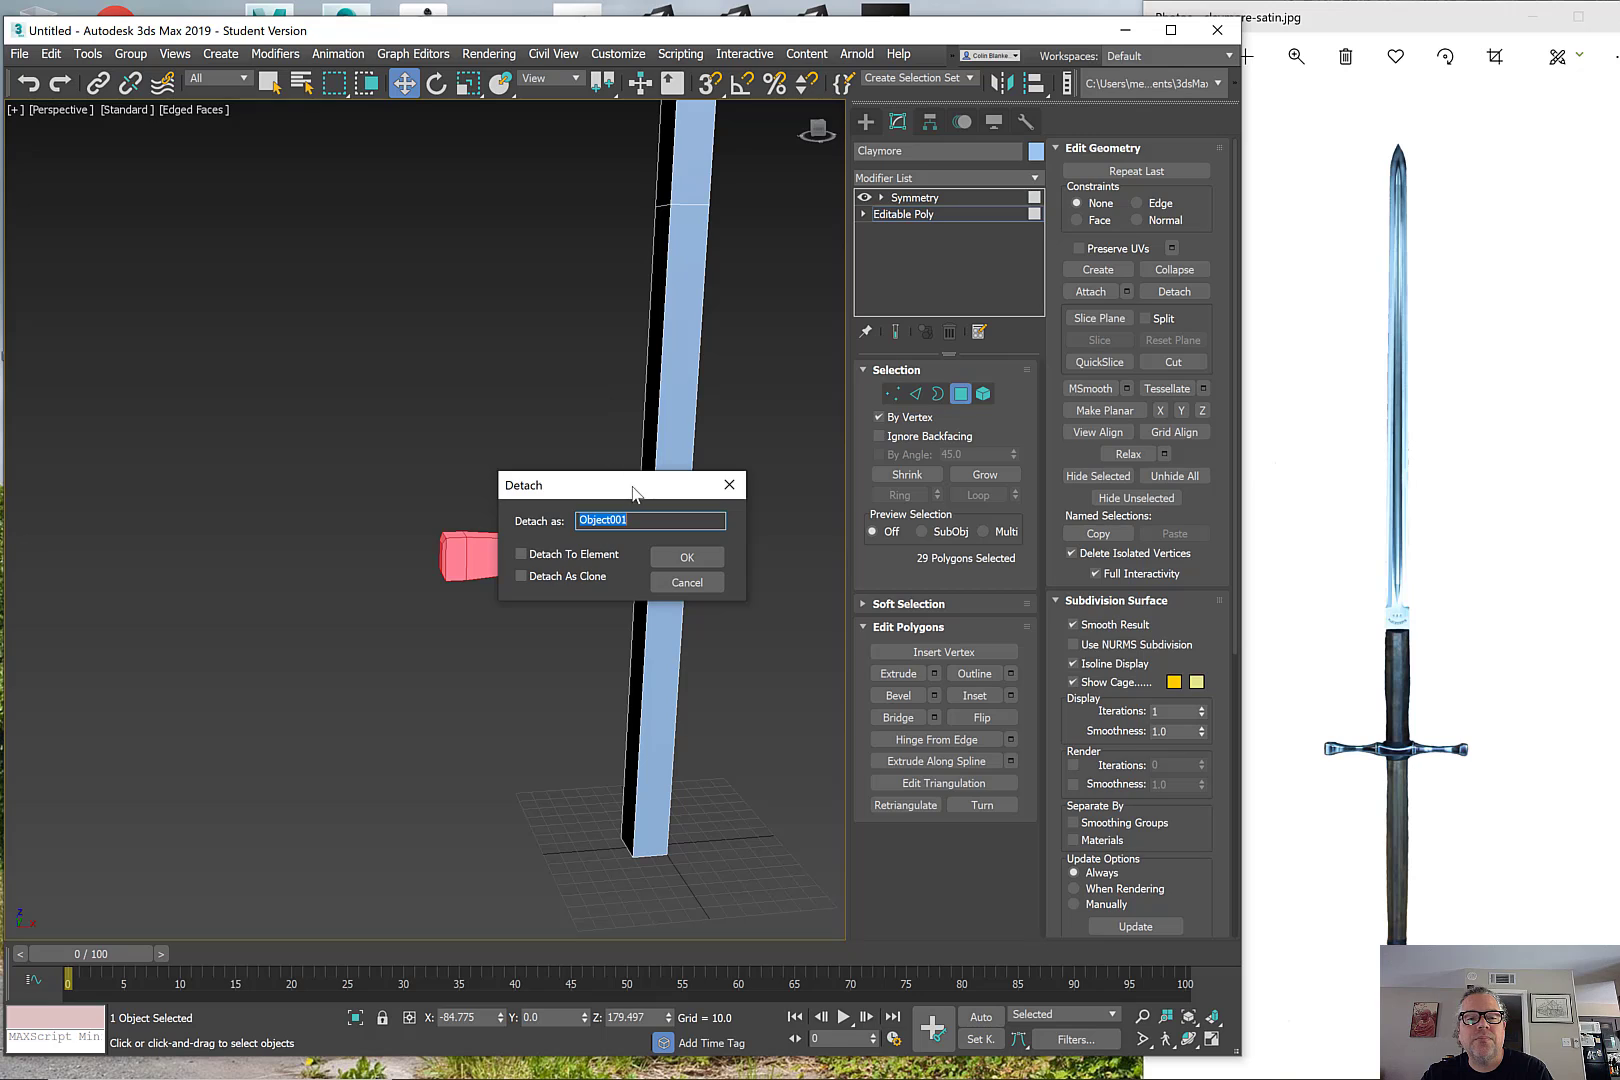
drag(632, 492, 389, 263)
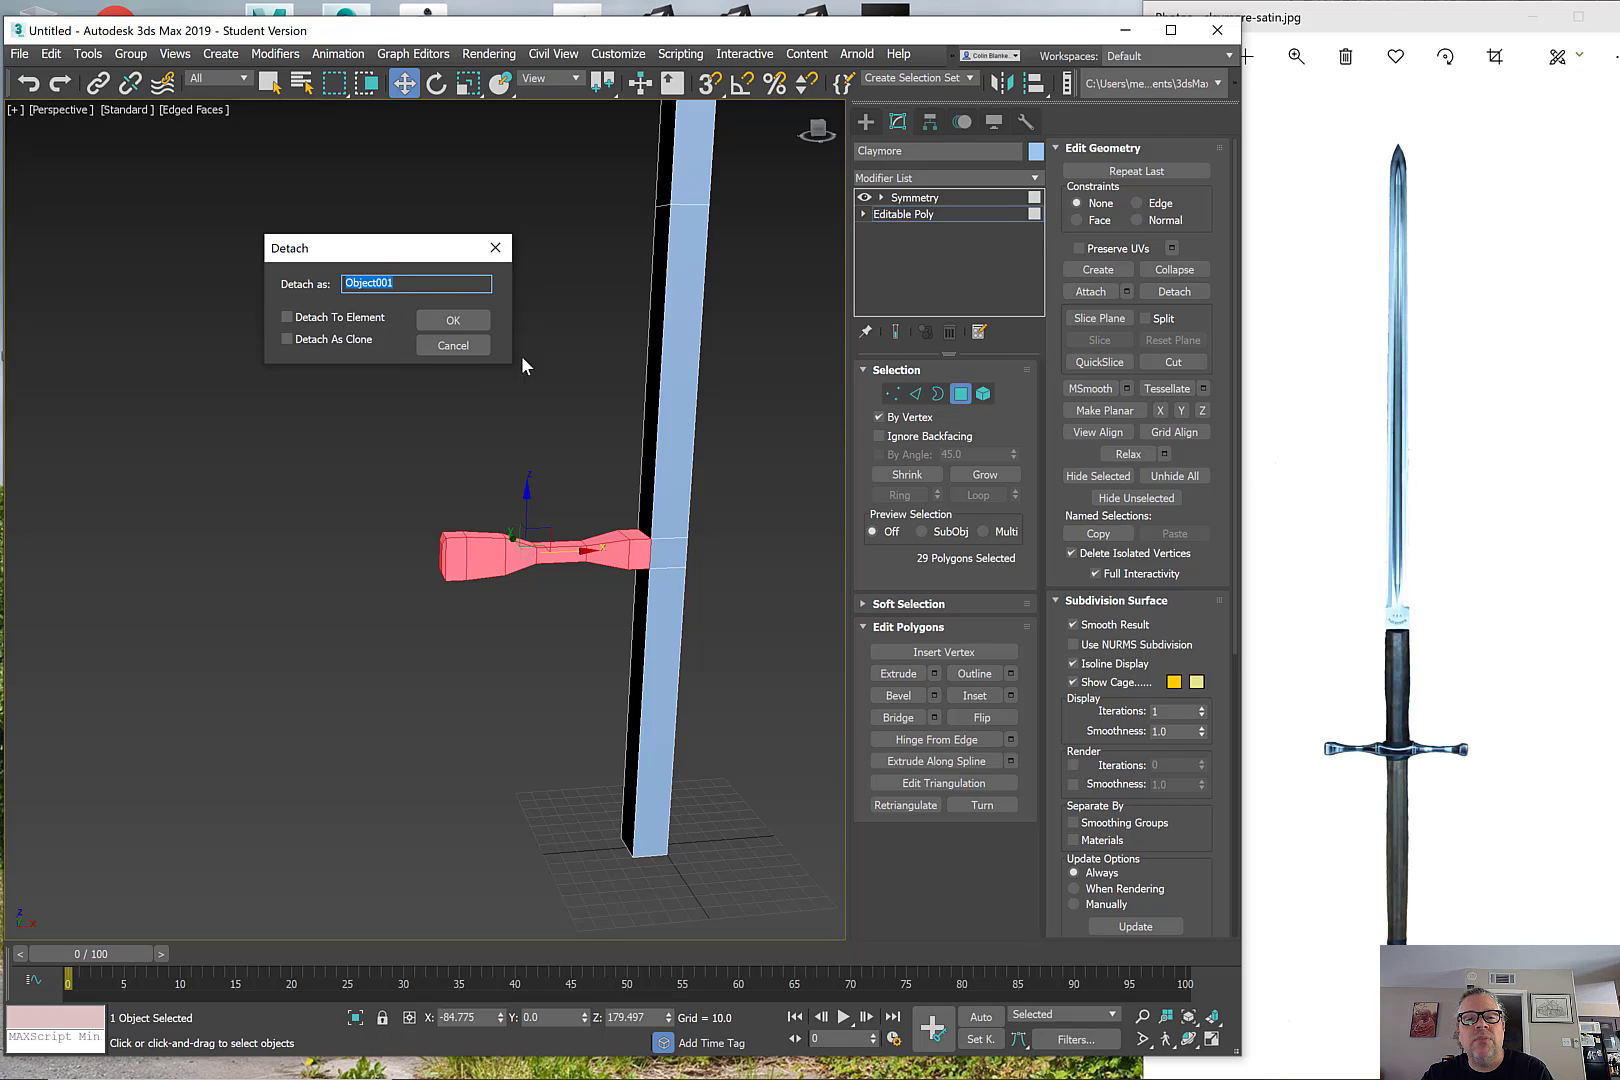
click(484, 320)
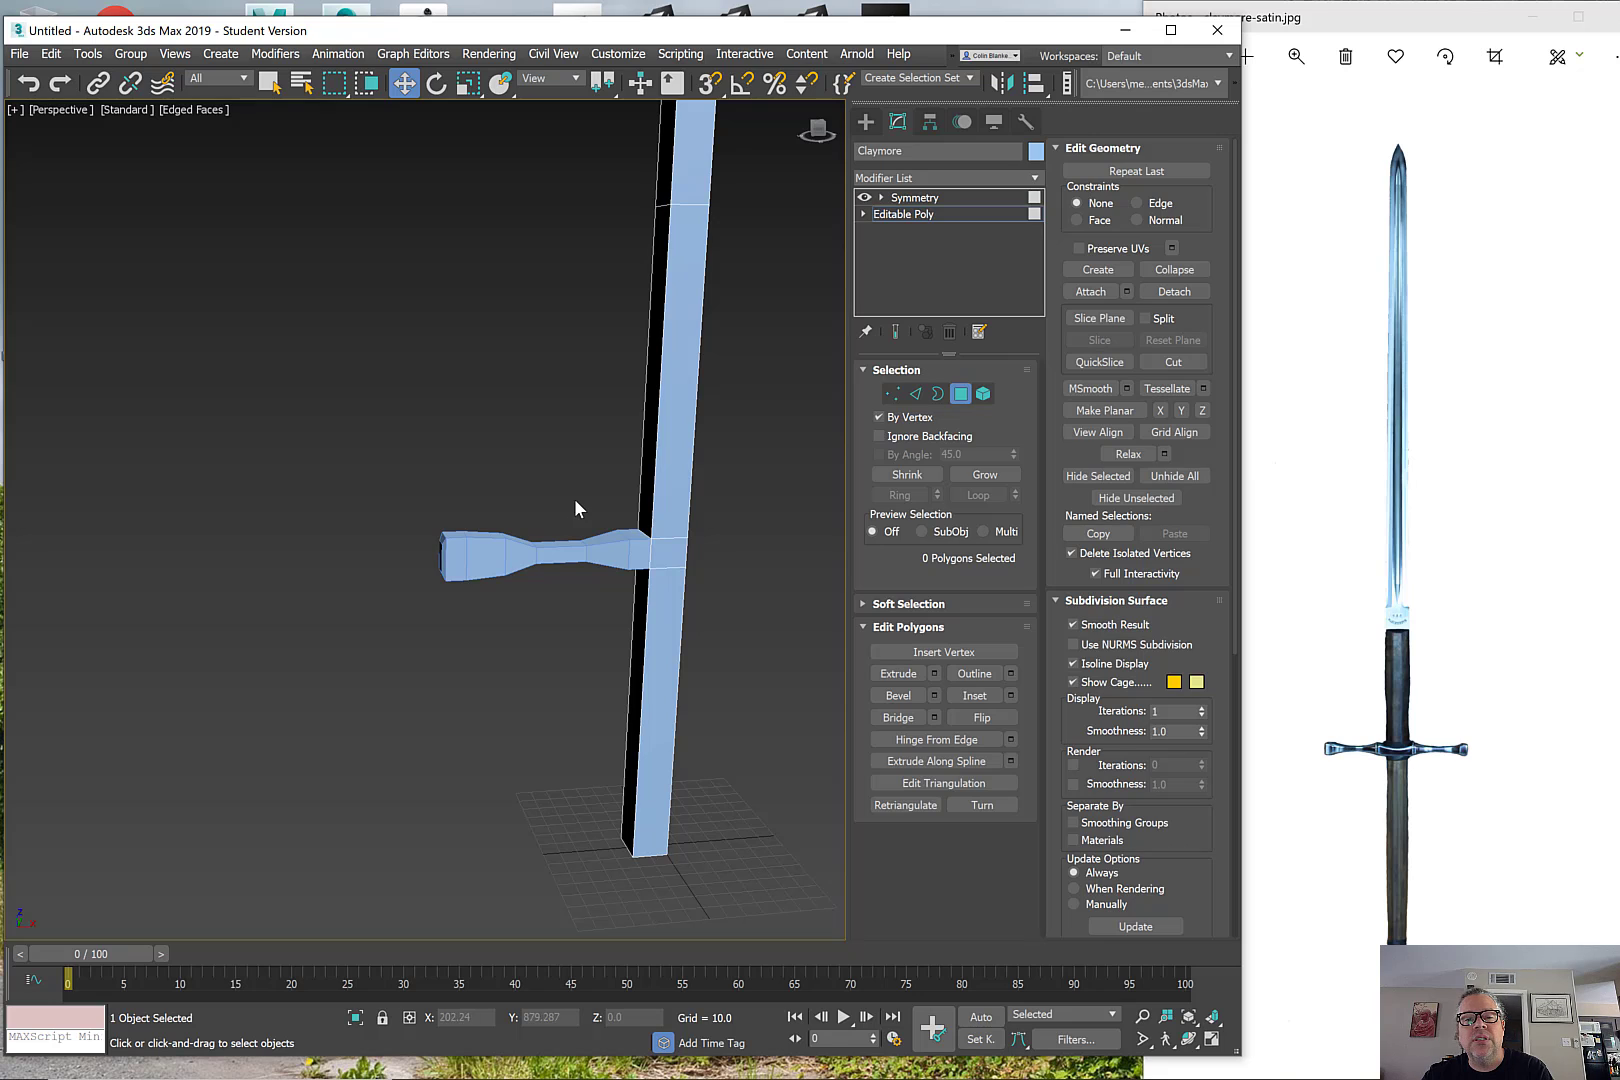
Step: Exit polygon editing and select the sword and the detached arm in turn to check how the Symmetry modifier affects them
click(959, 394)
click(389, 764)
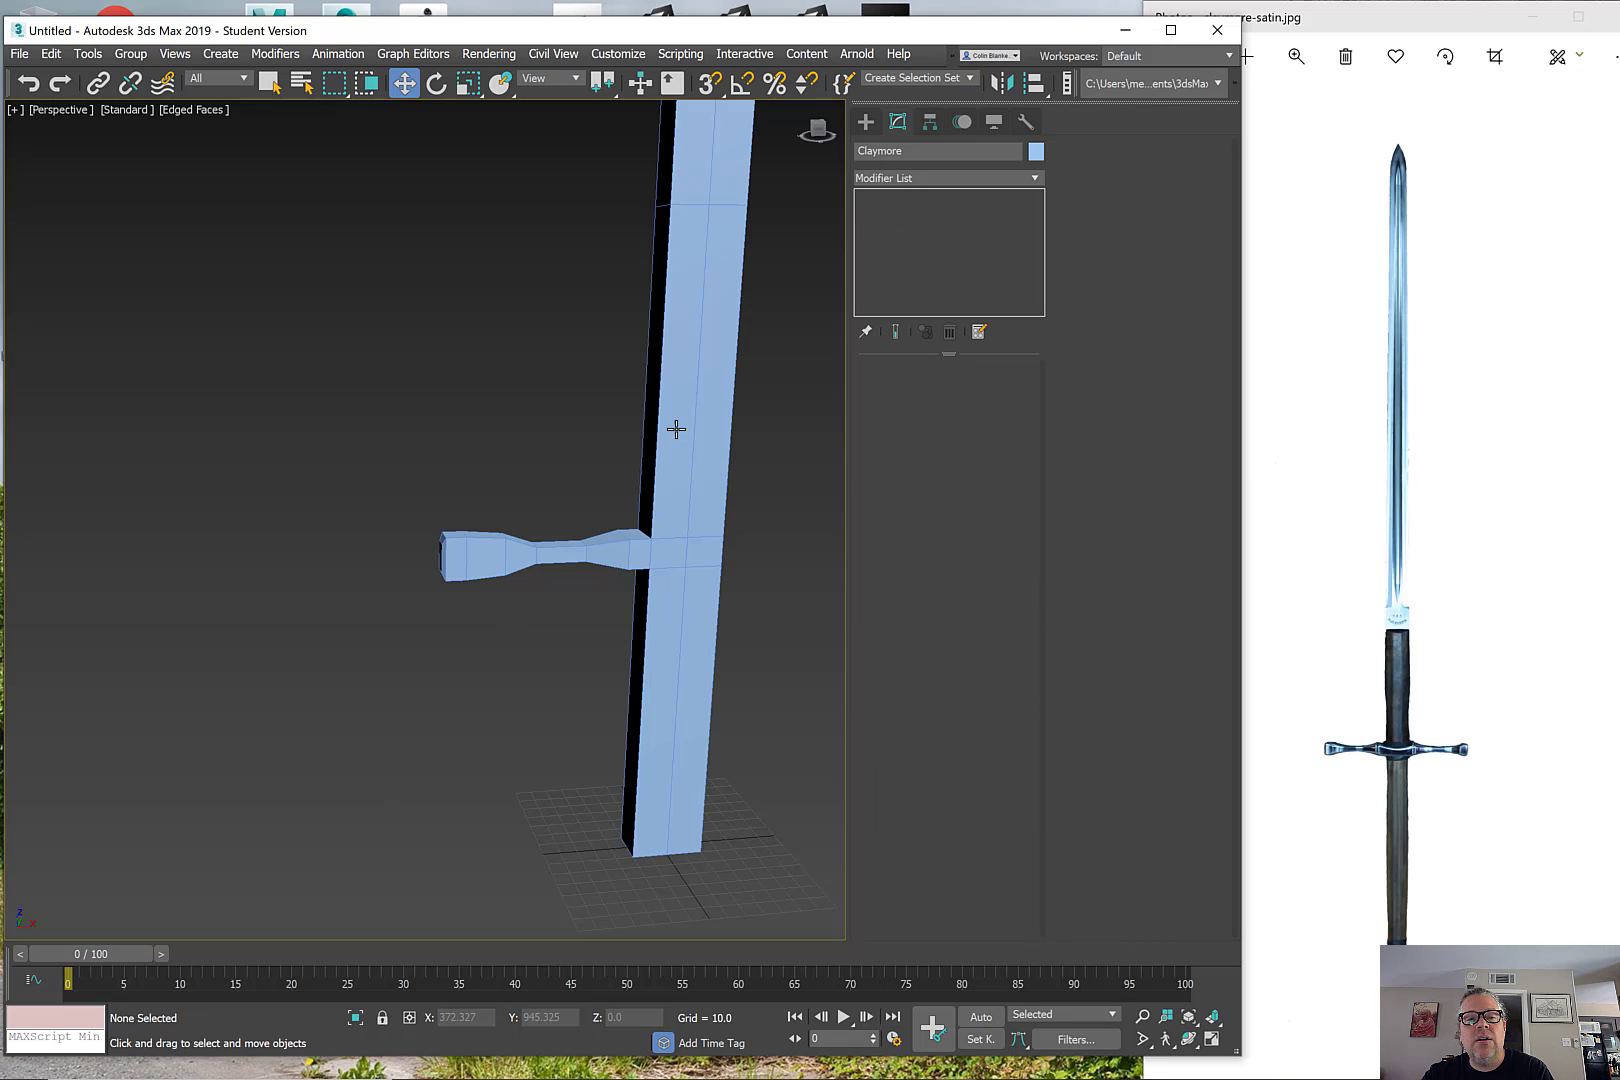
click(697, 455)
click(599, 547)
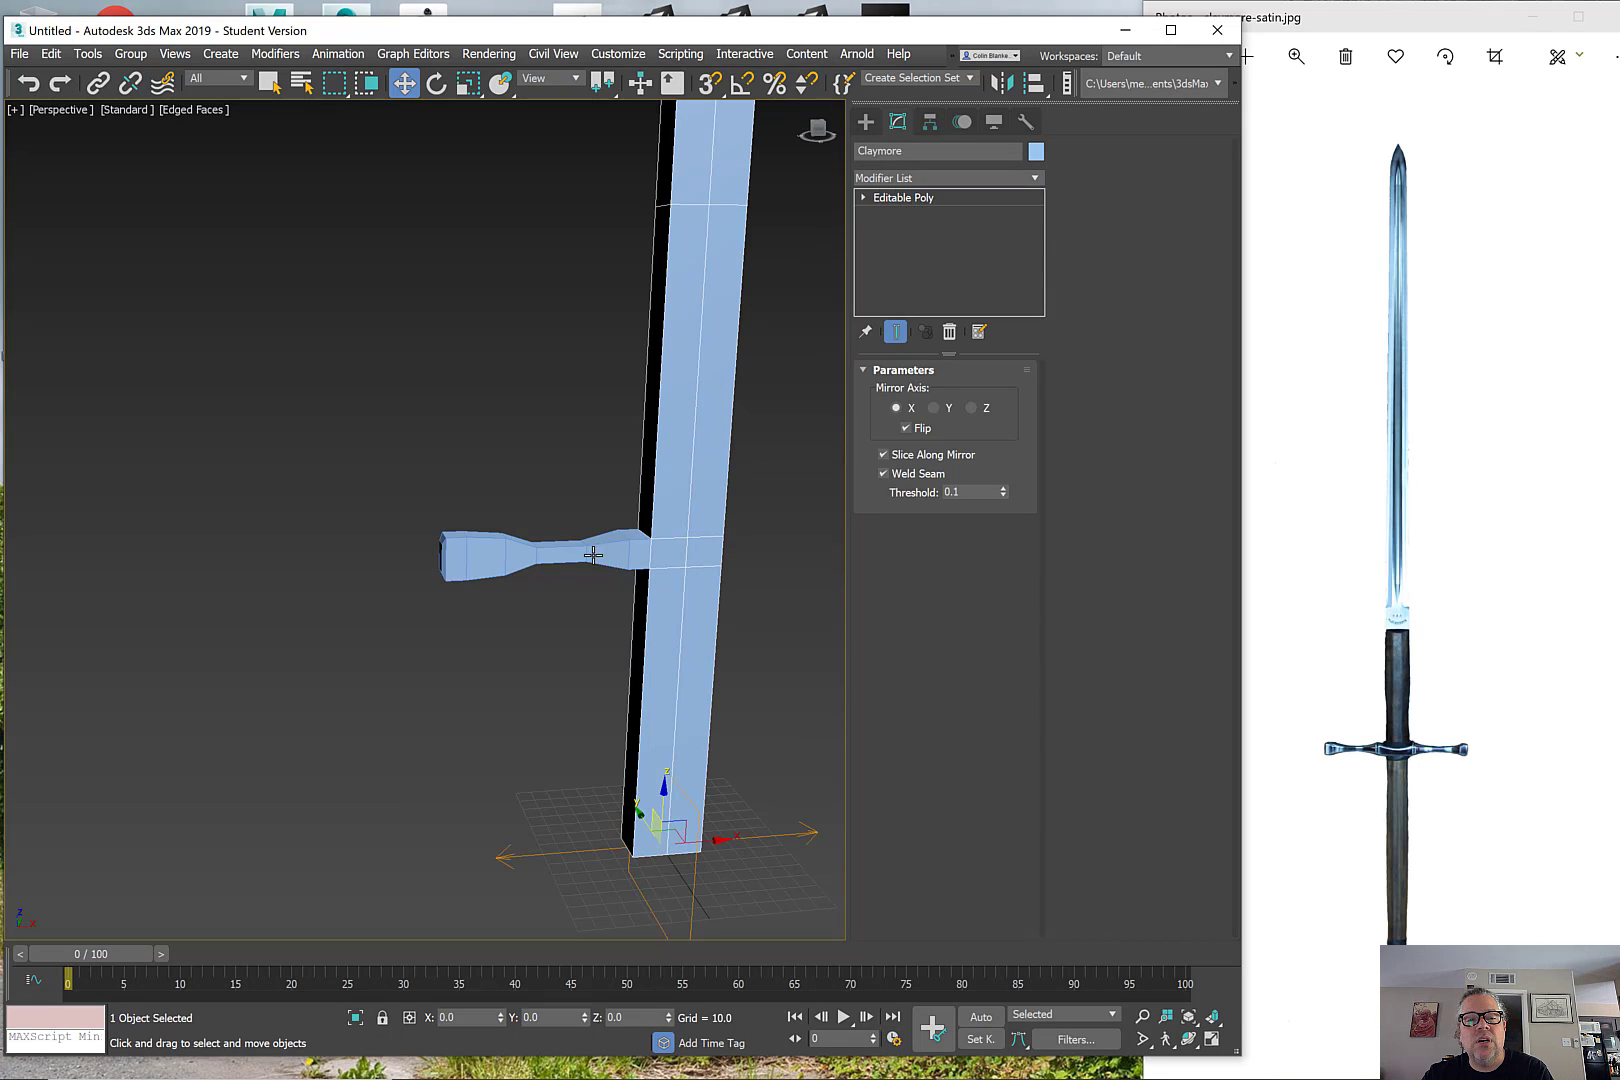
click(697, 555)
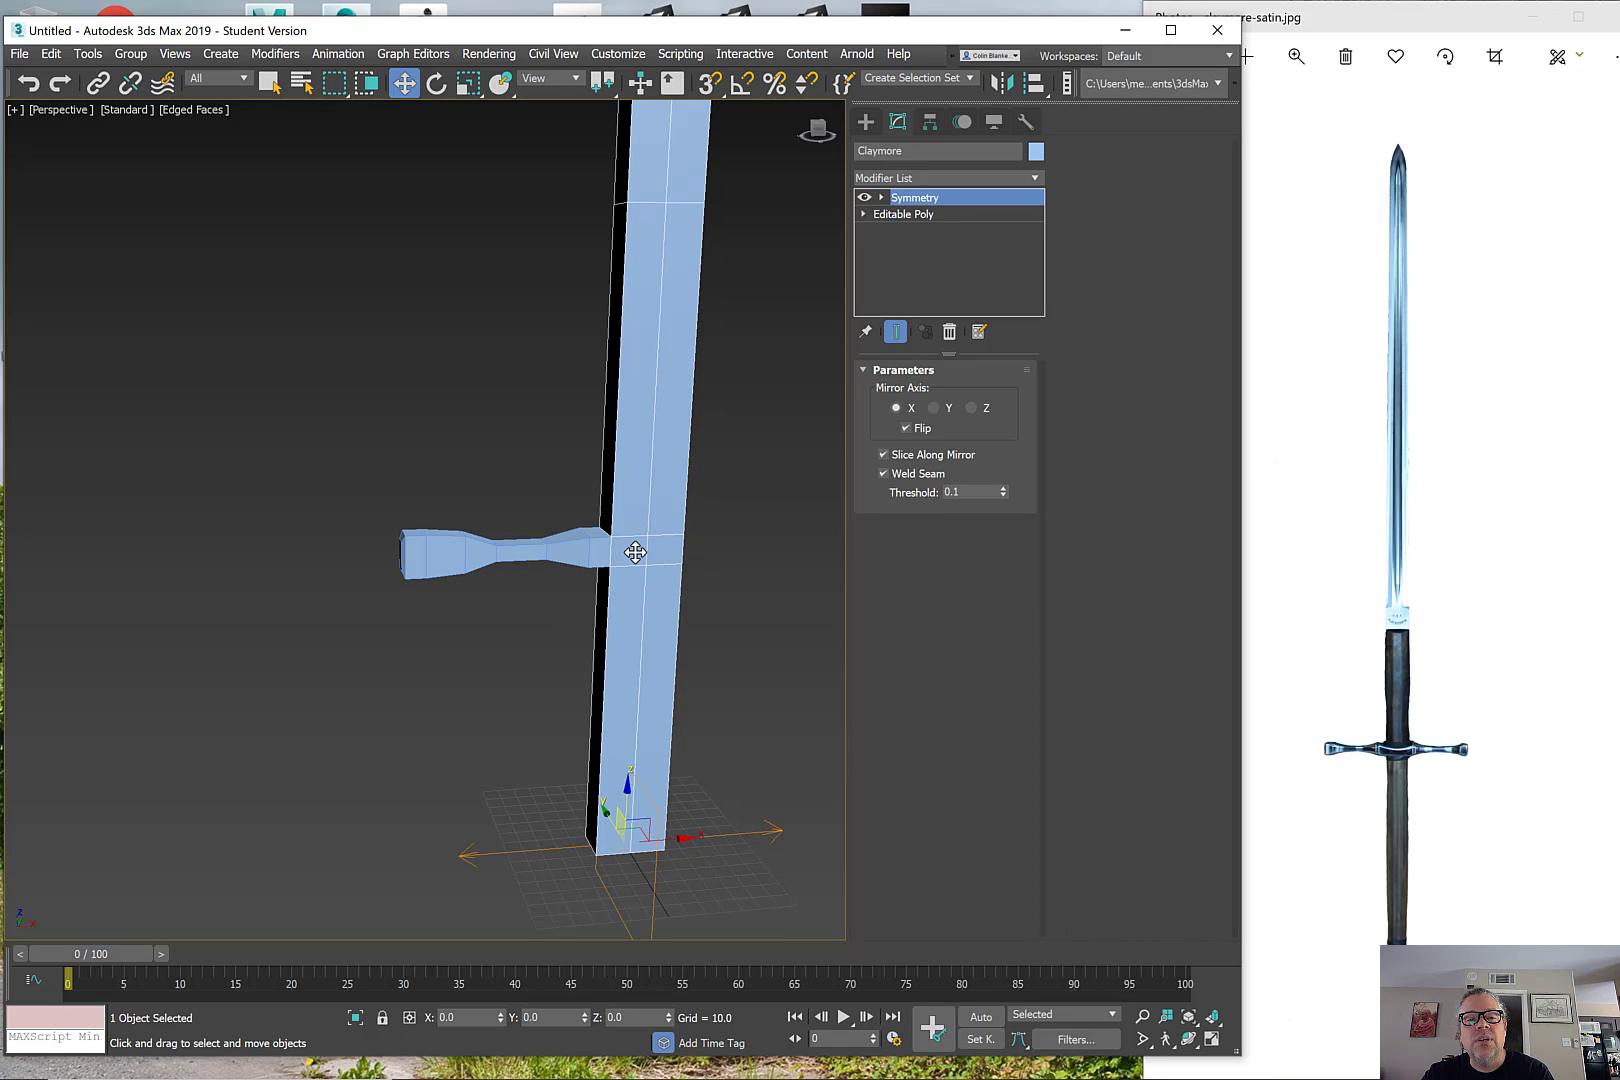
Step: Undo the detachment of the crossguard arm
key(ctrl+z)
key(ctrl+z)
key(ctrl+z)
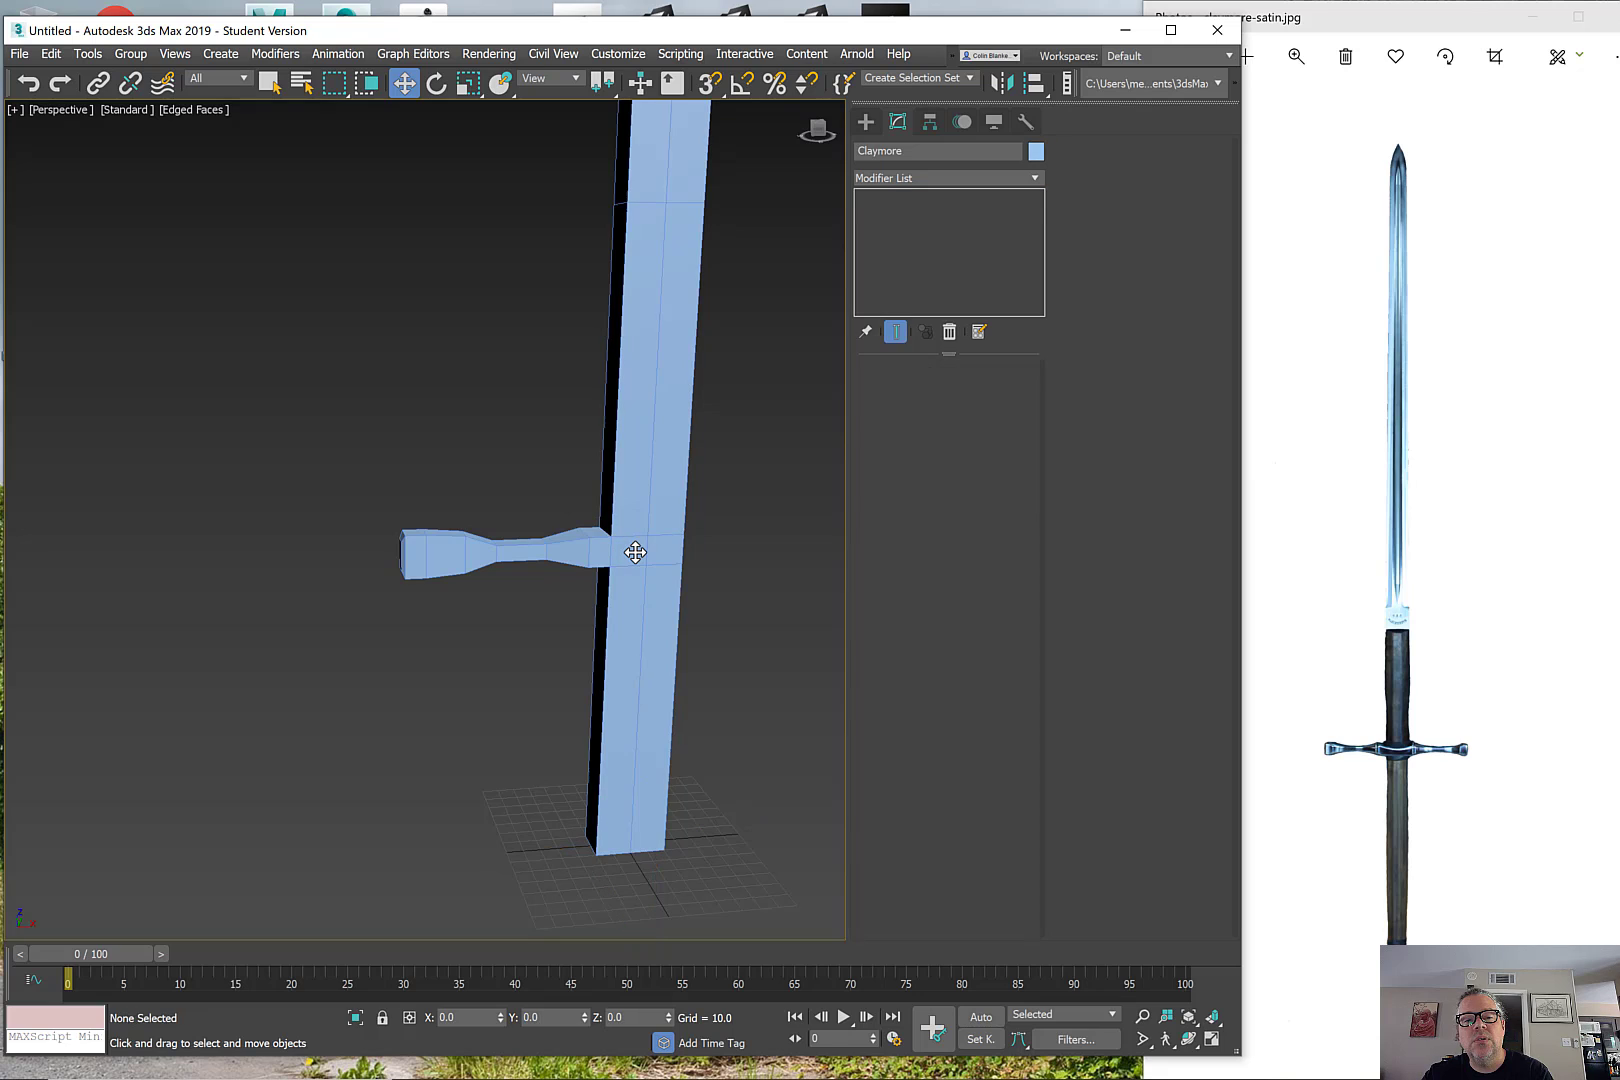
Step: Select the Claymore and return to its Editable Poly level with the Symmetry end result hidden
click(635, 552)
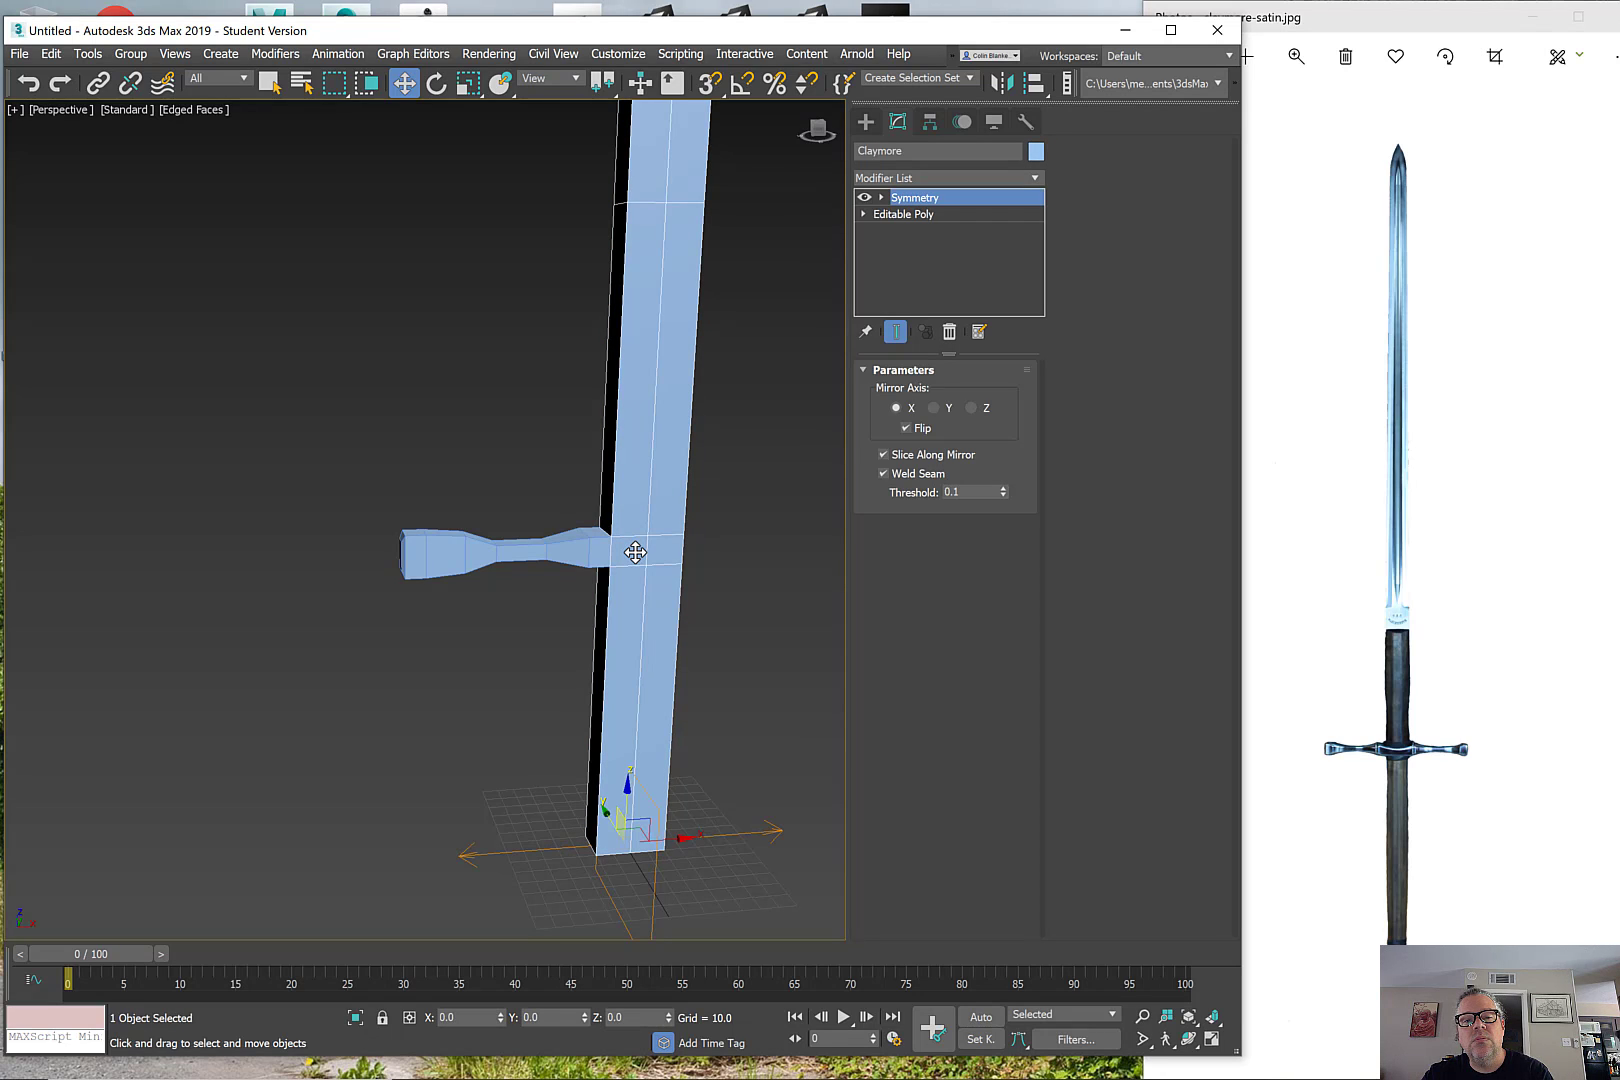
click(905, 215)
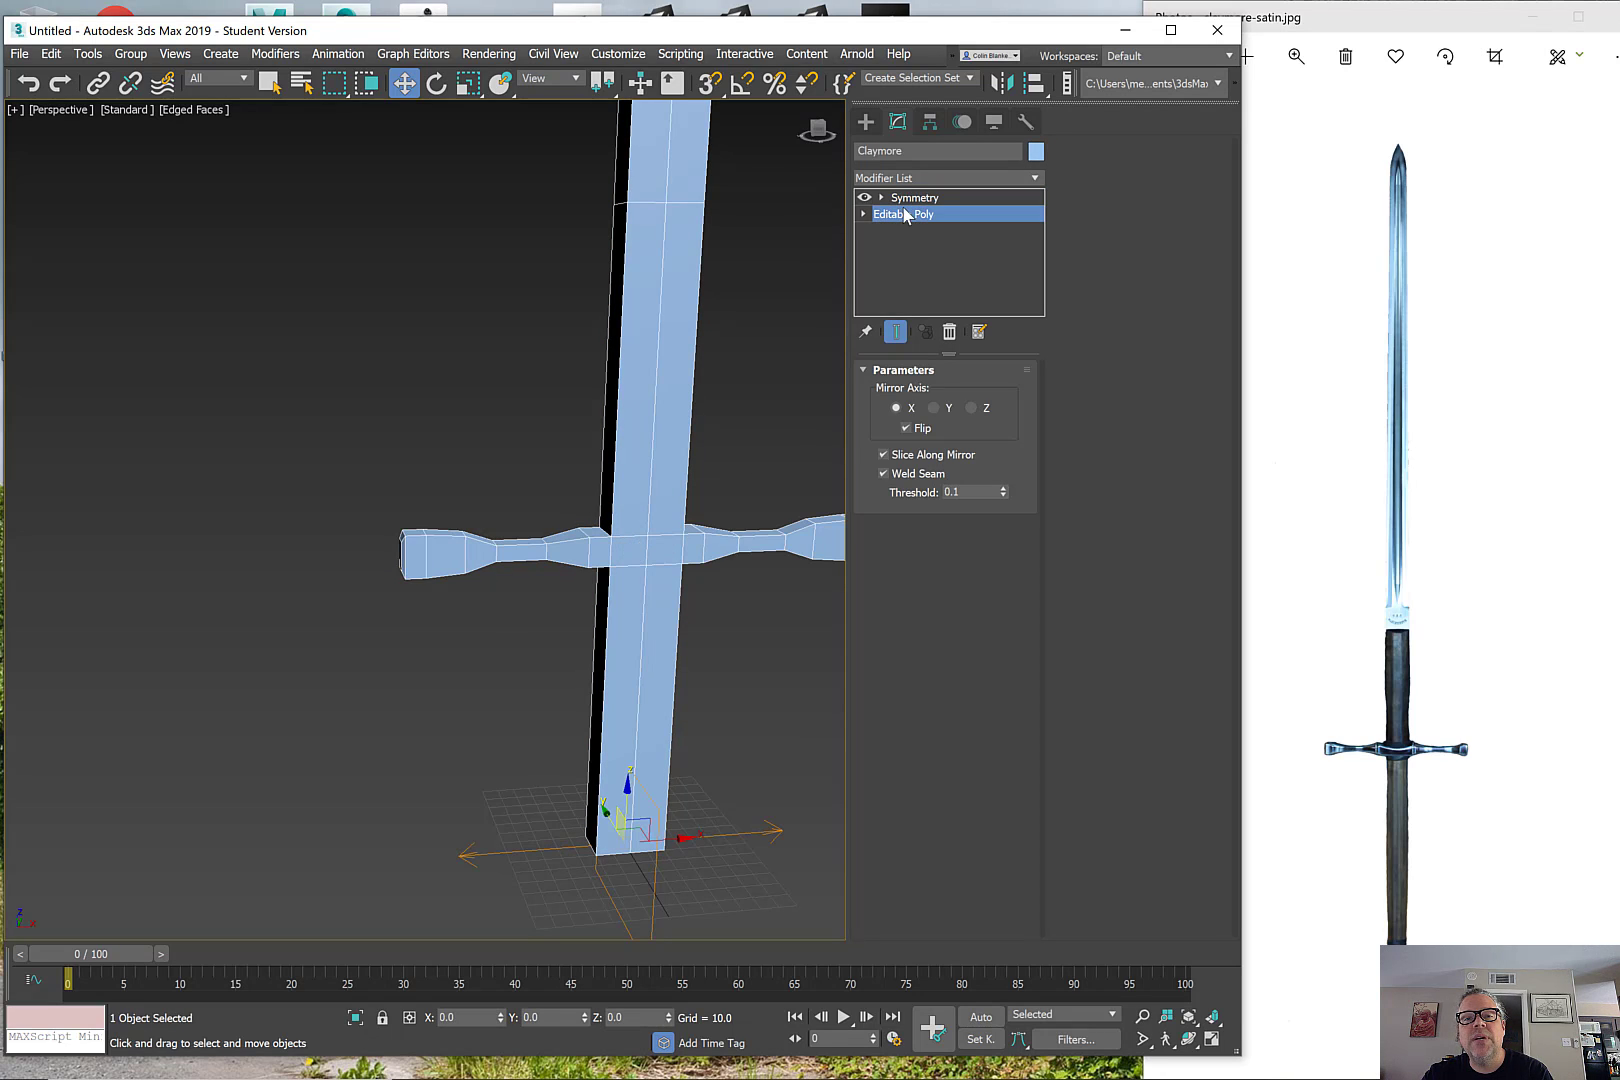
click(886, 334)
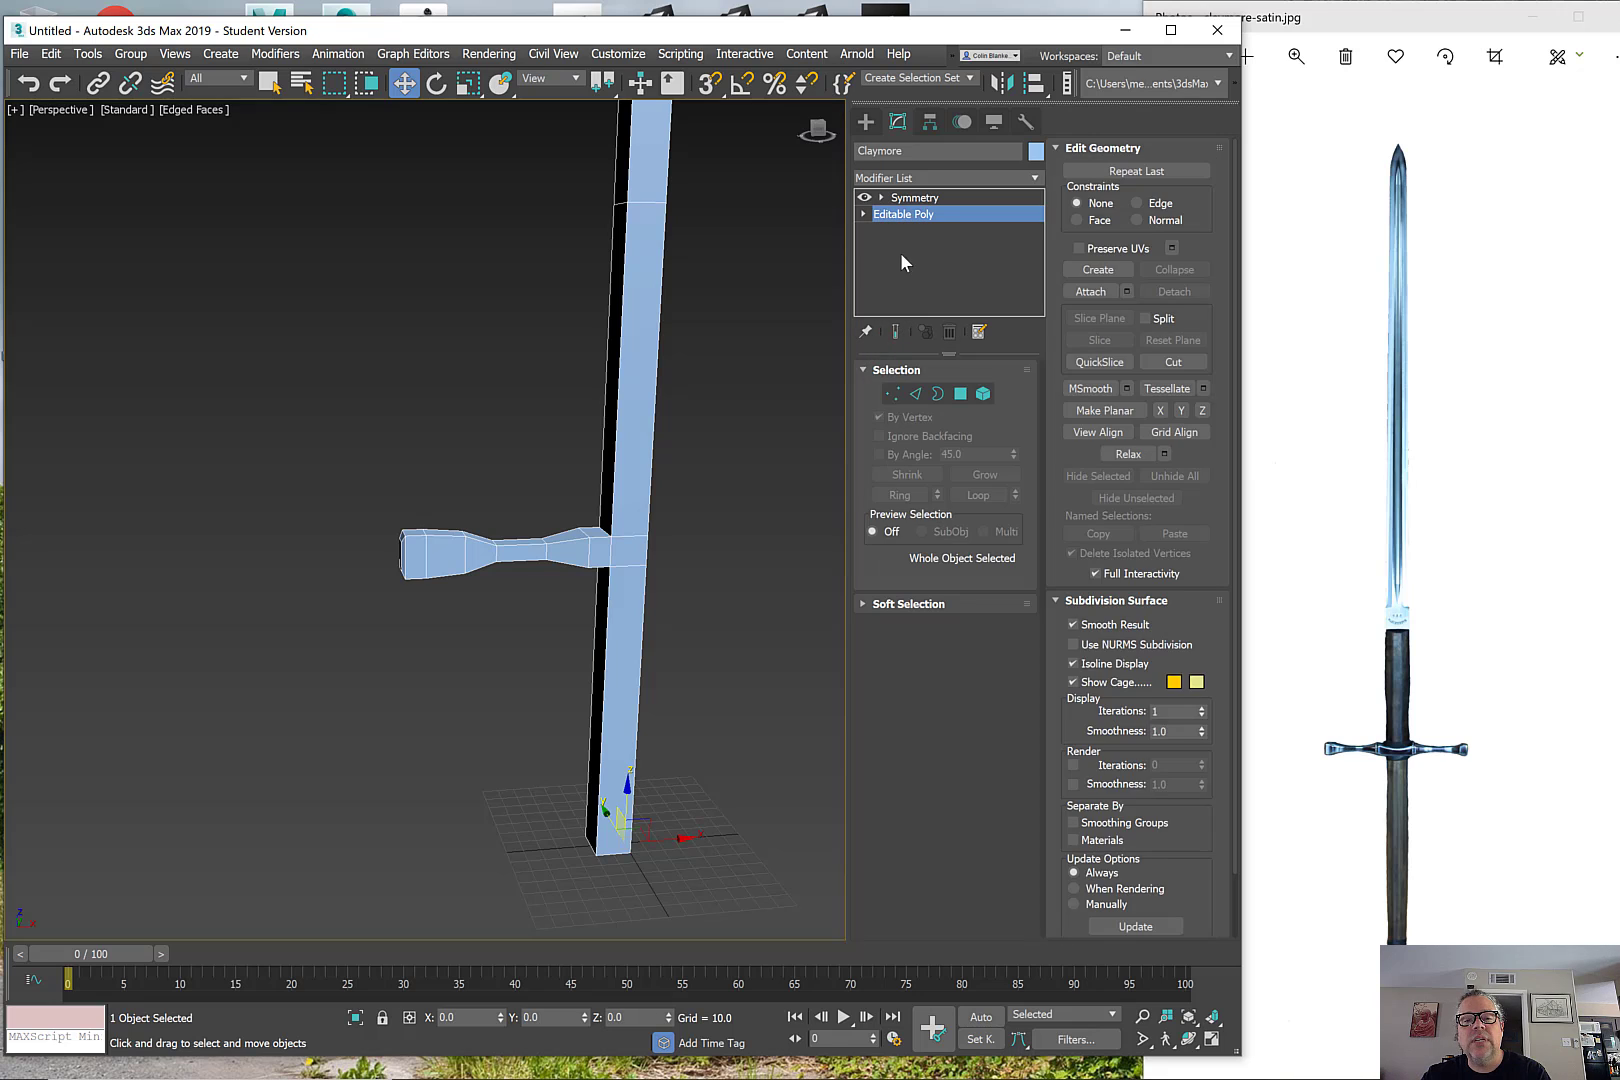
Step: Detach the crossguard arm's polygons to a separate element within the Claymore
click(960, 393)
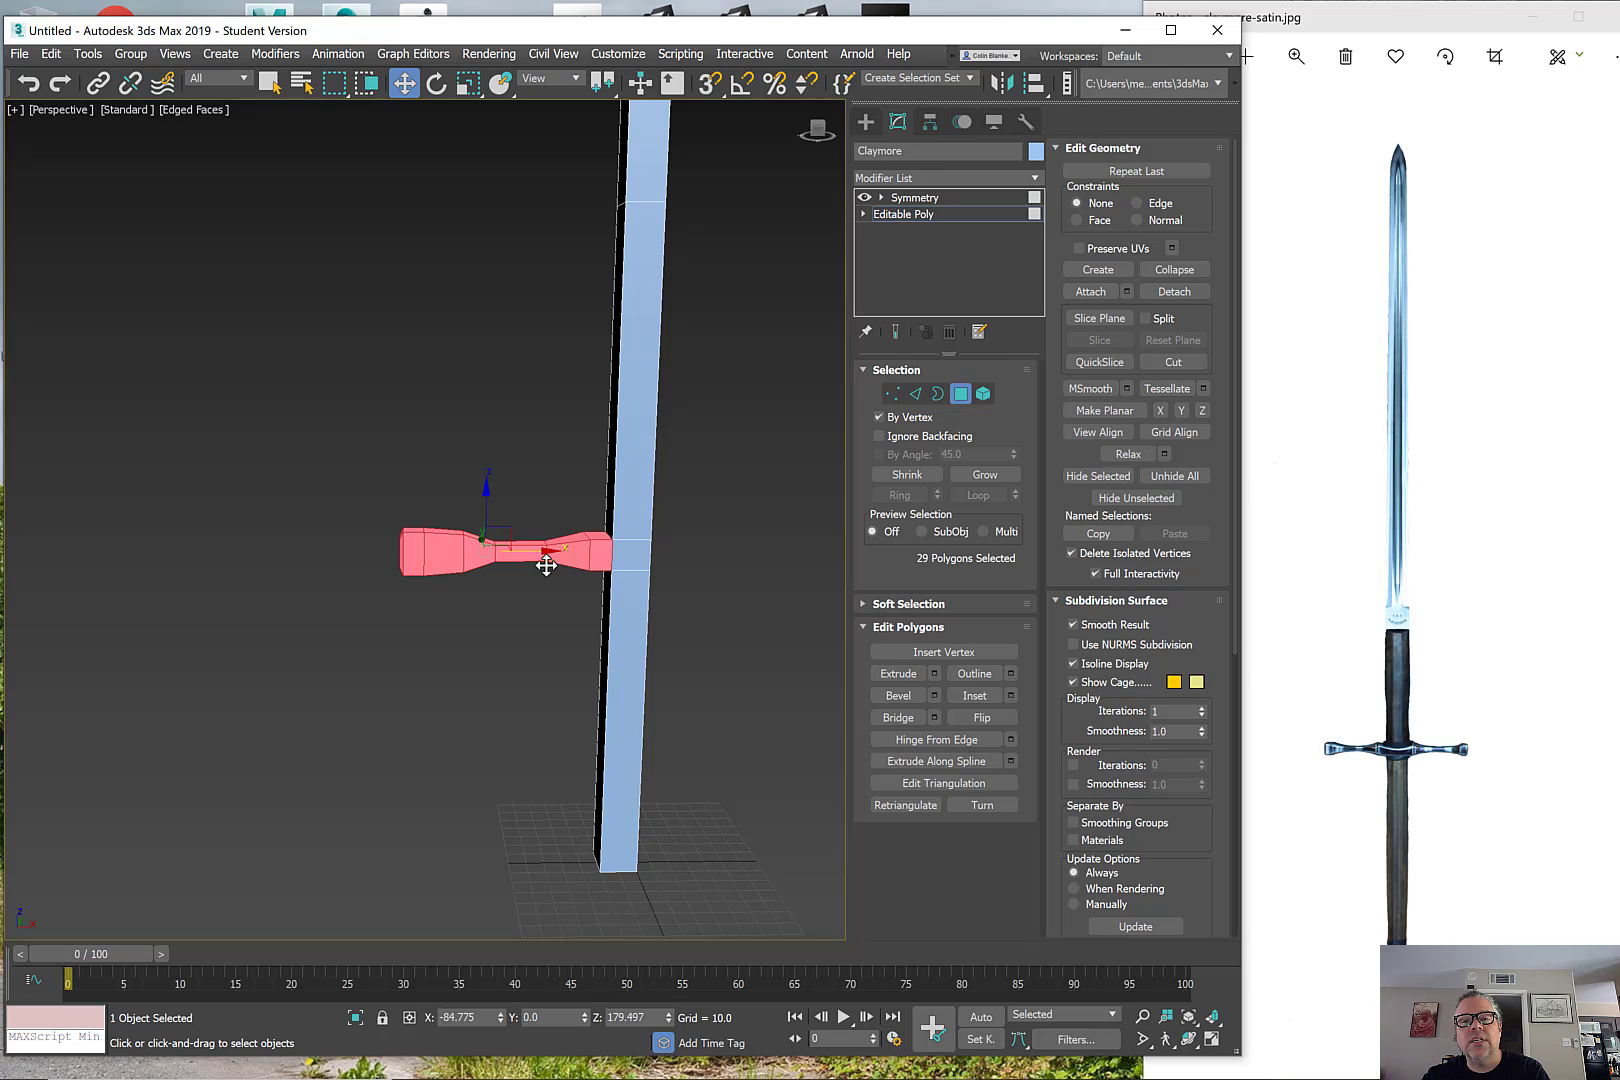
click(1176, 291)
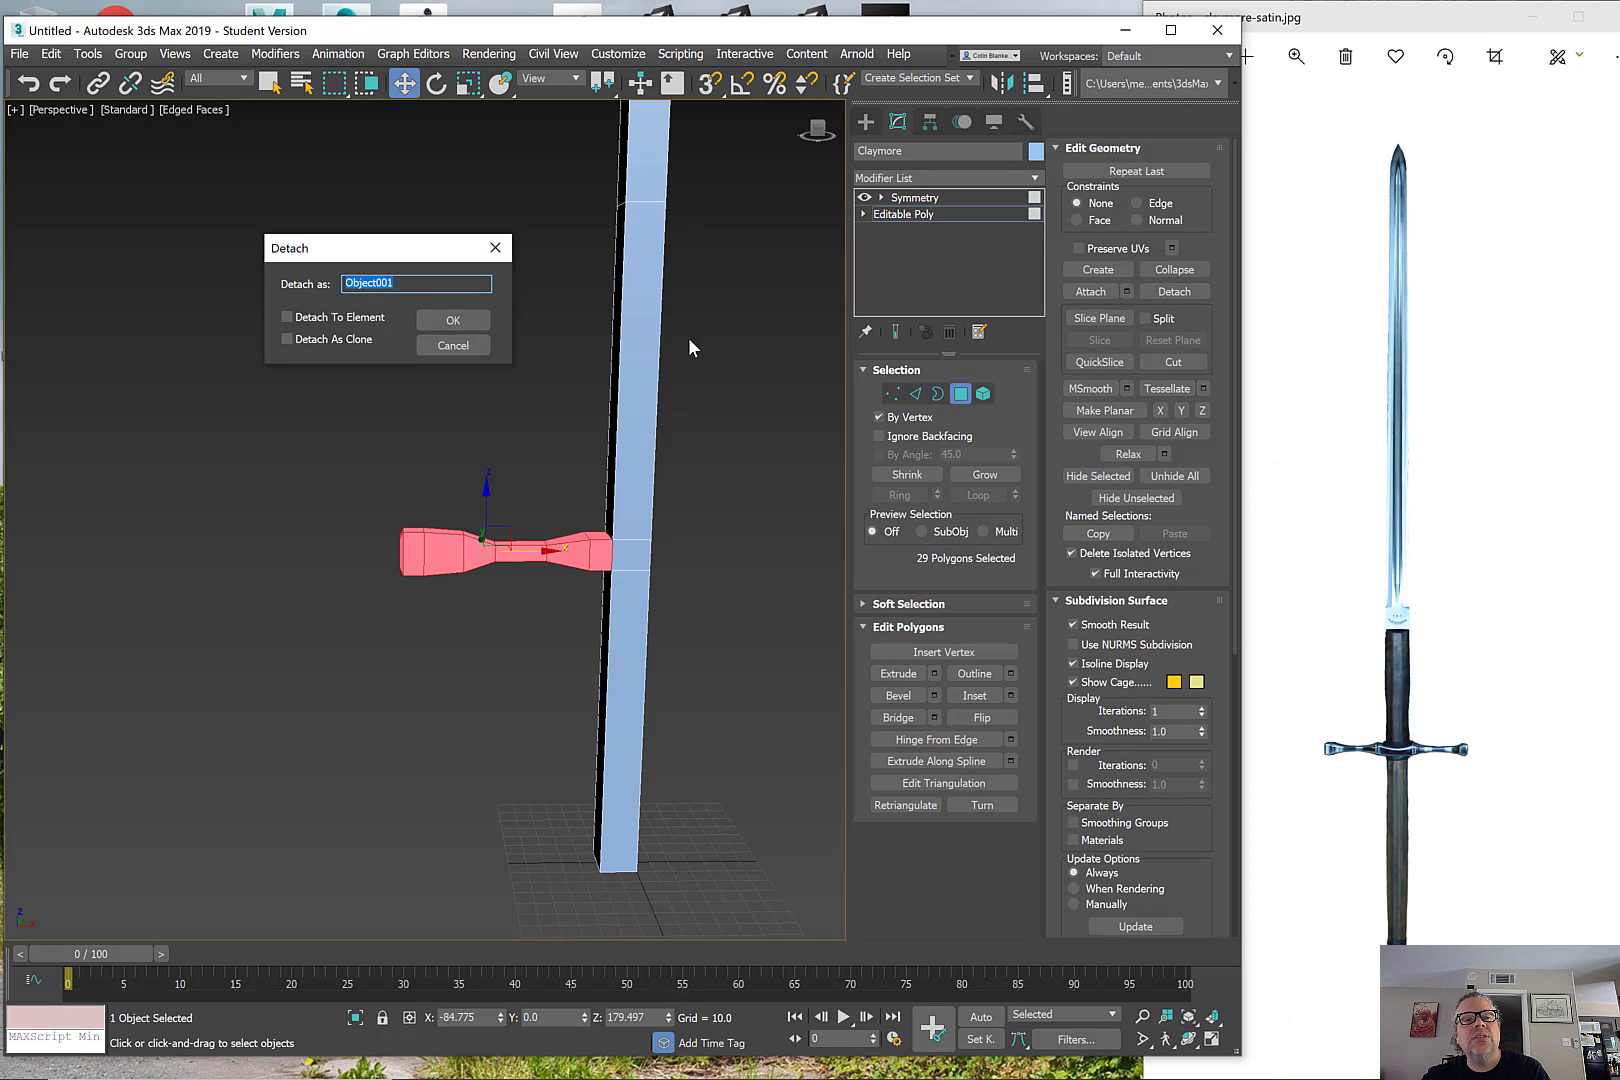
click(349, 318)
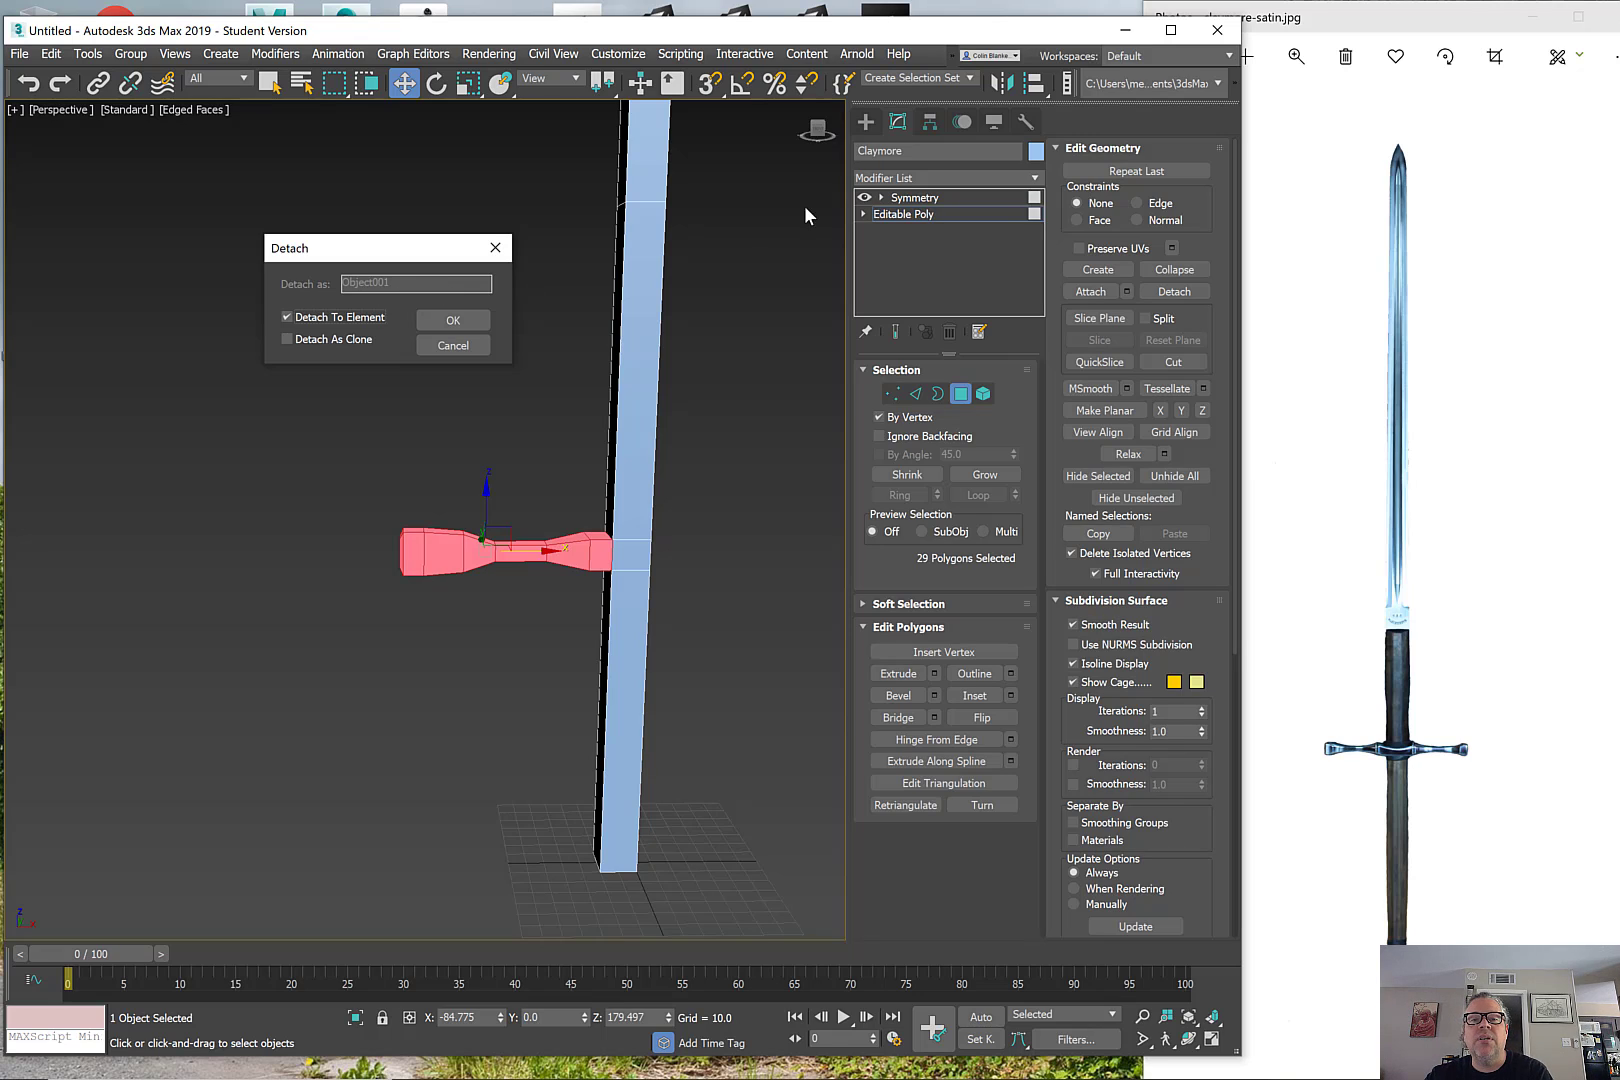
click(459, 323)
middle_drag(530, 523, 530, 488)
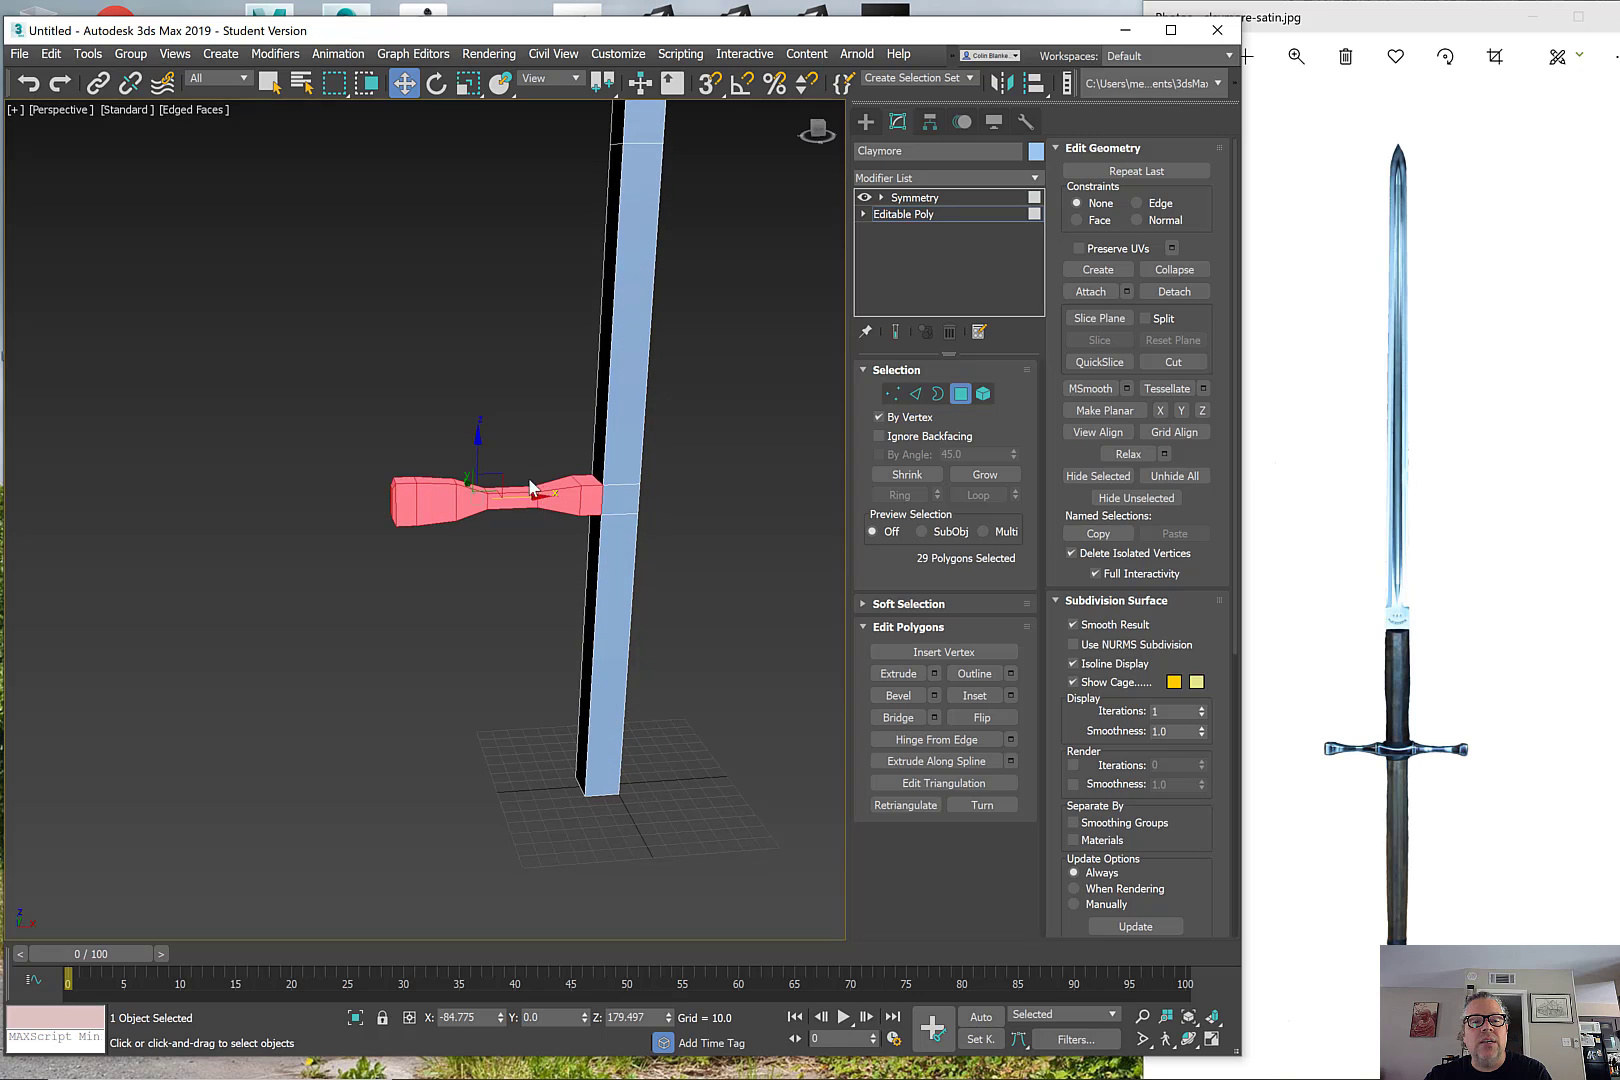
Step: Move the arm element outward from the sword to about X -90.7 and show the Symmetry end result to check both sides
drag(532, 496, 520, 495)
alt+middle_drag(607, 511, 587, 498)
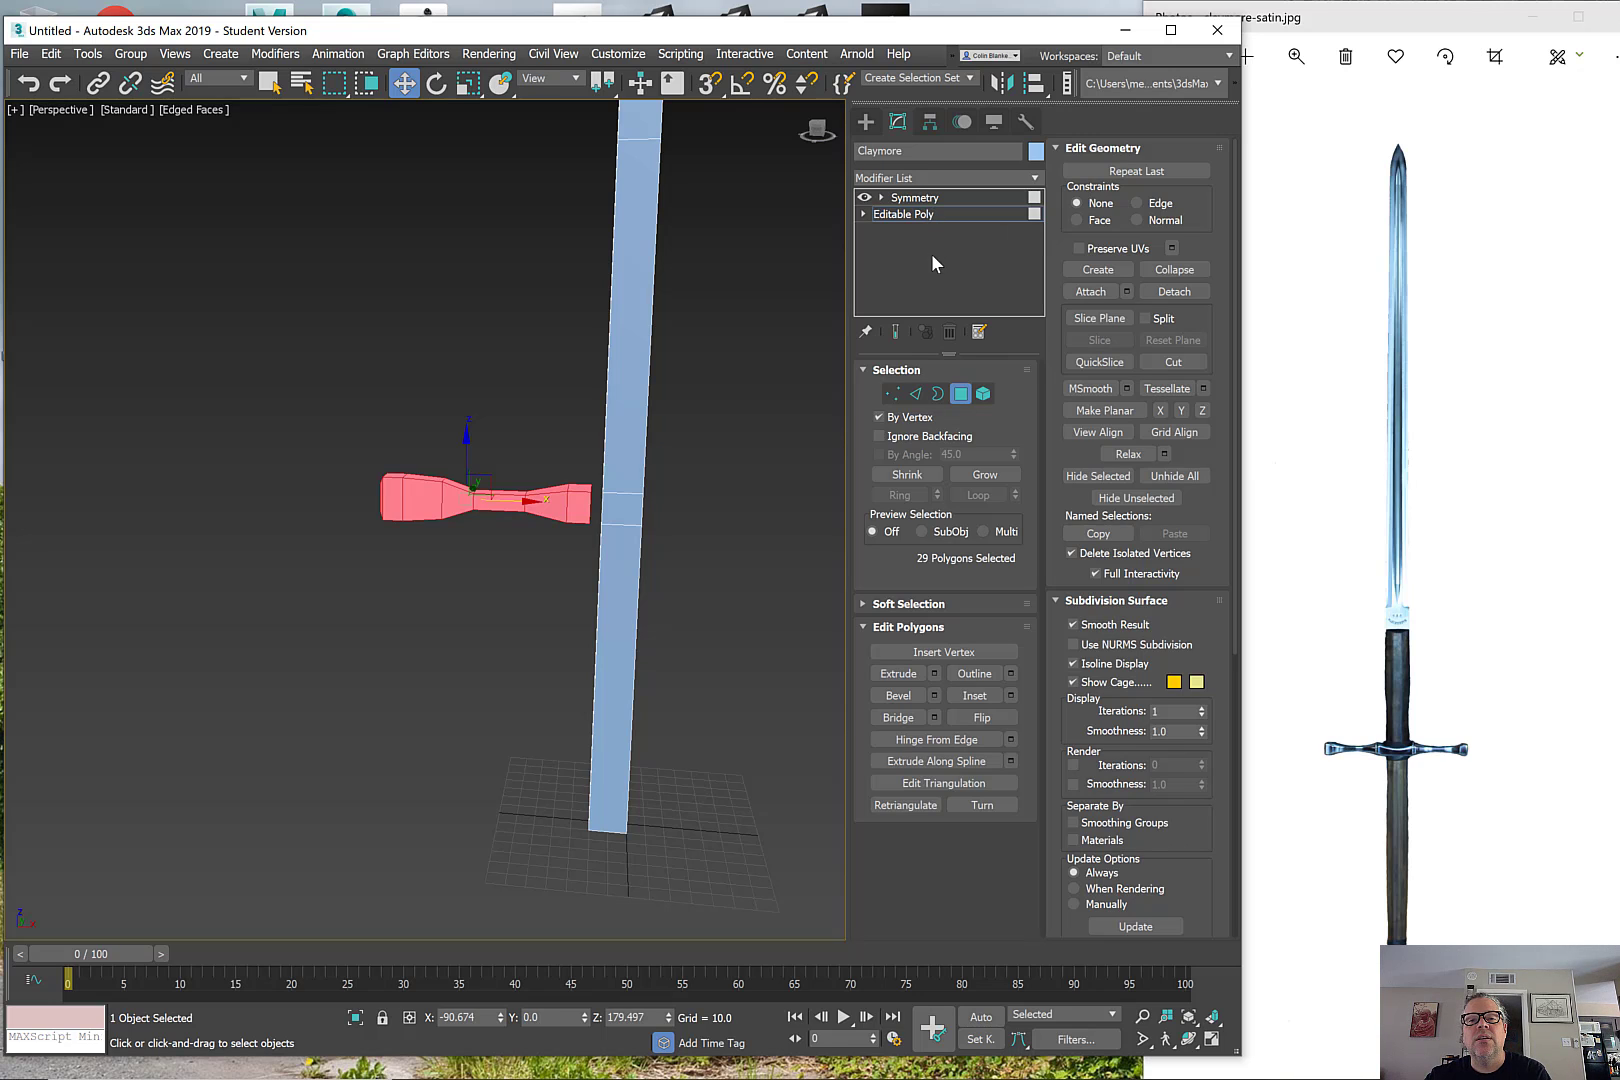
click(895, 331)
middle_drag(606, 462, 464, 506)
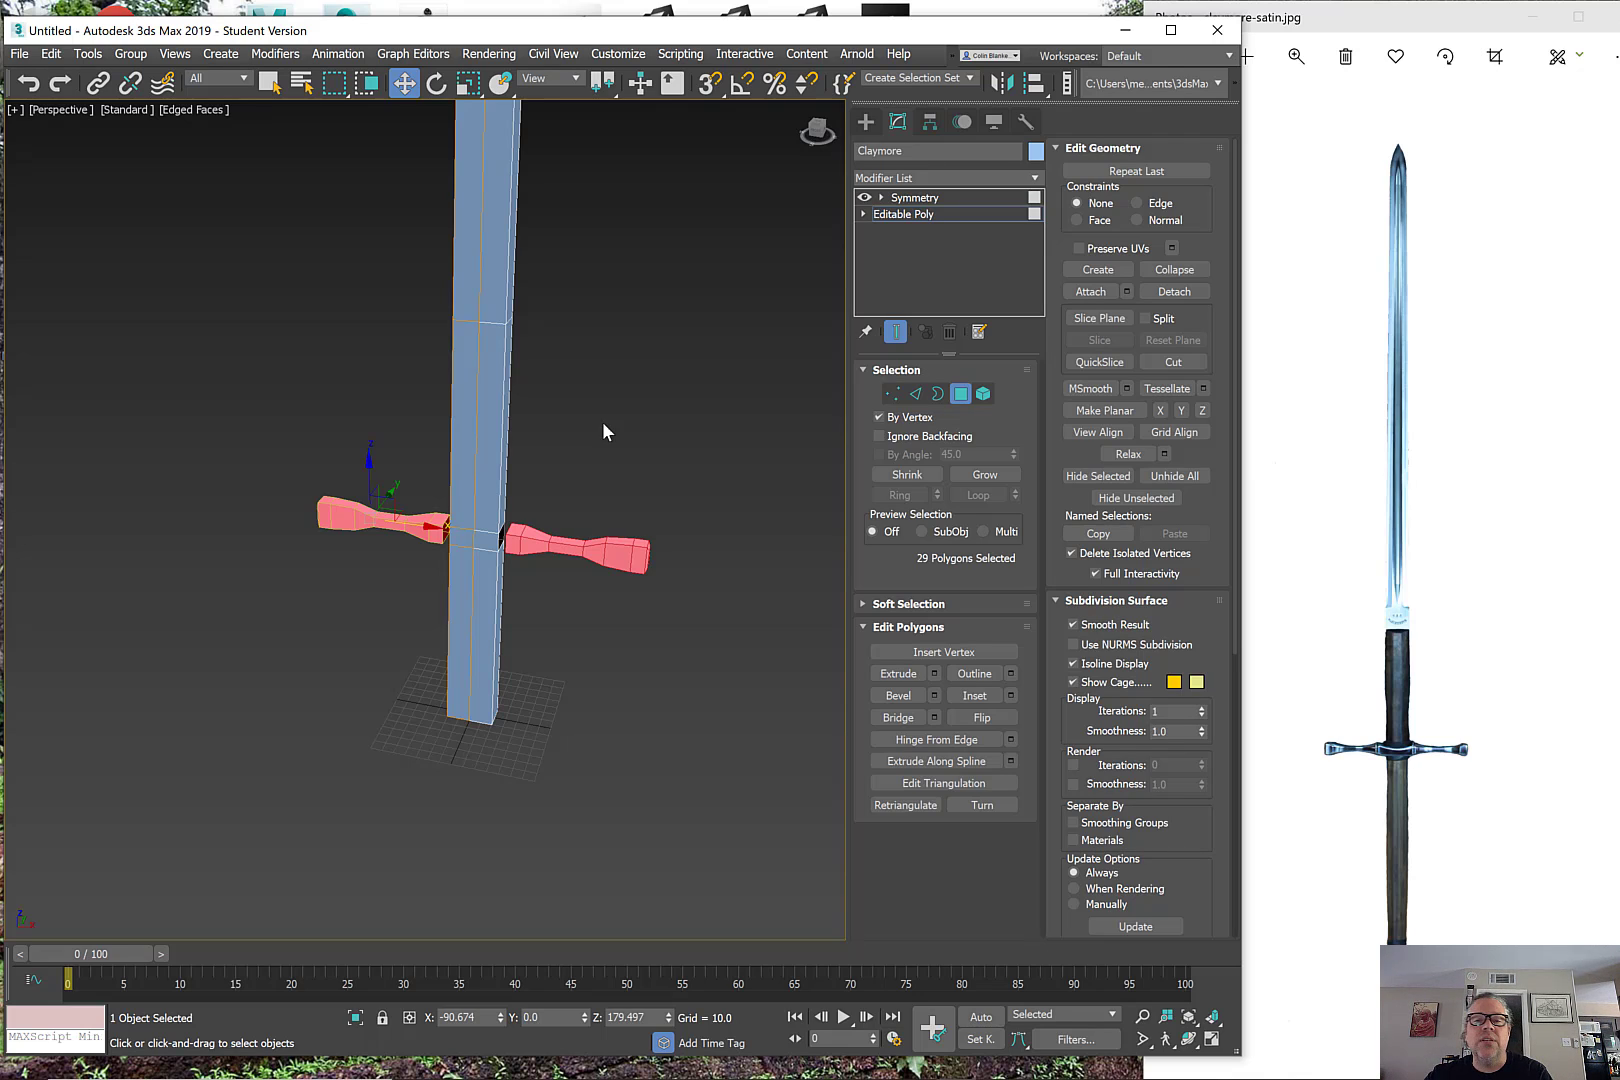
Step: Return to polygon editing with the Symmetry end result hidden and clear the crossguard arm selection
click(941, 212)
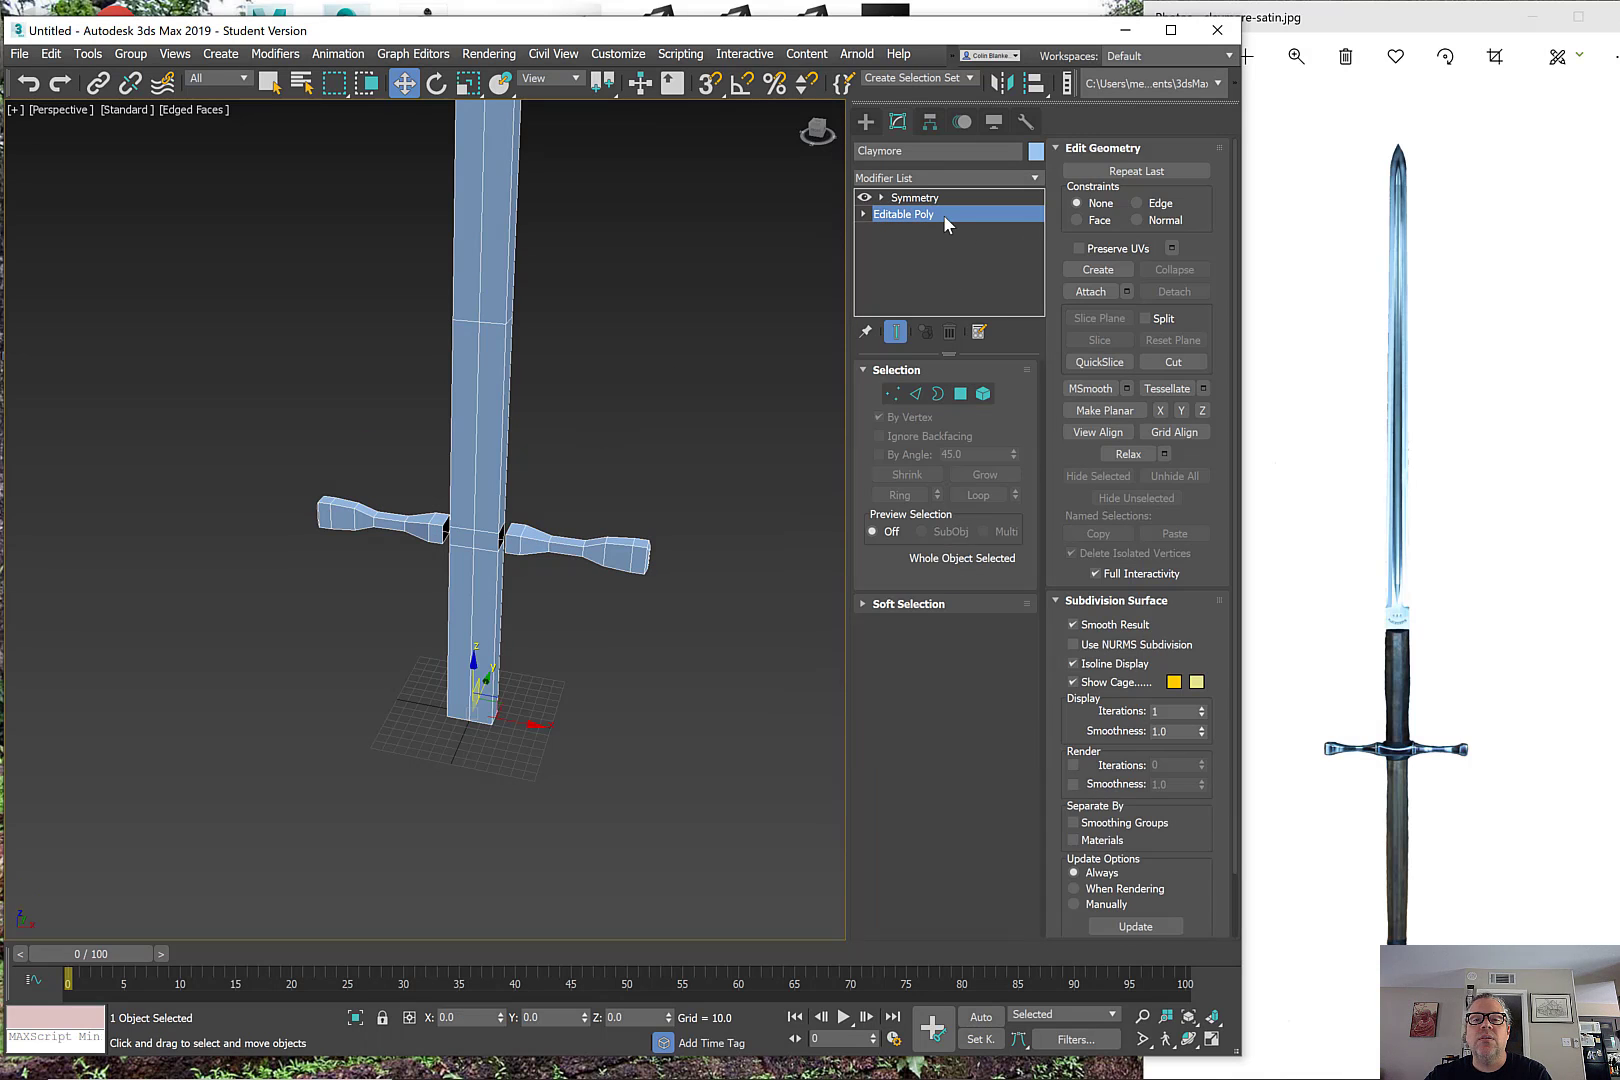
click(961, 395)
click(425, 530)
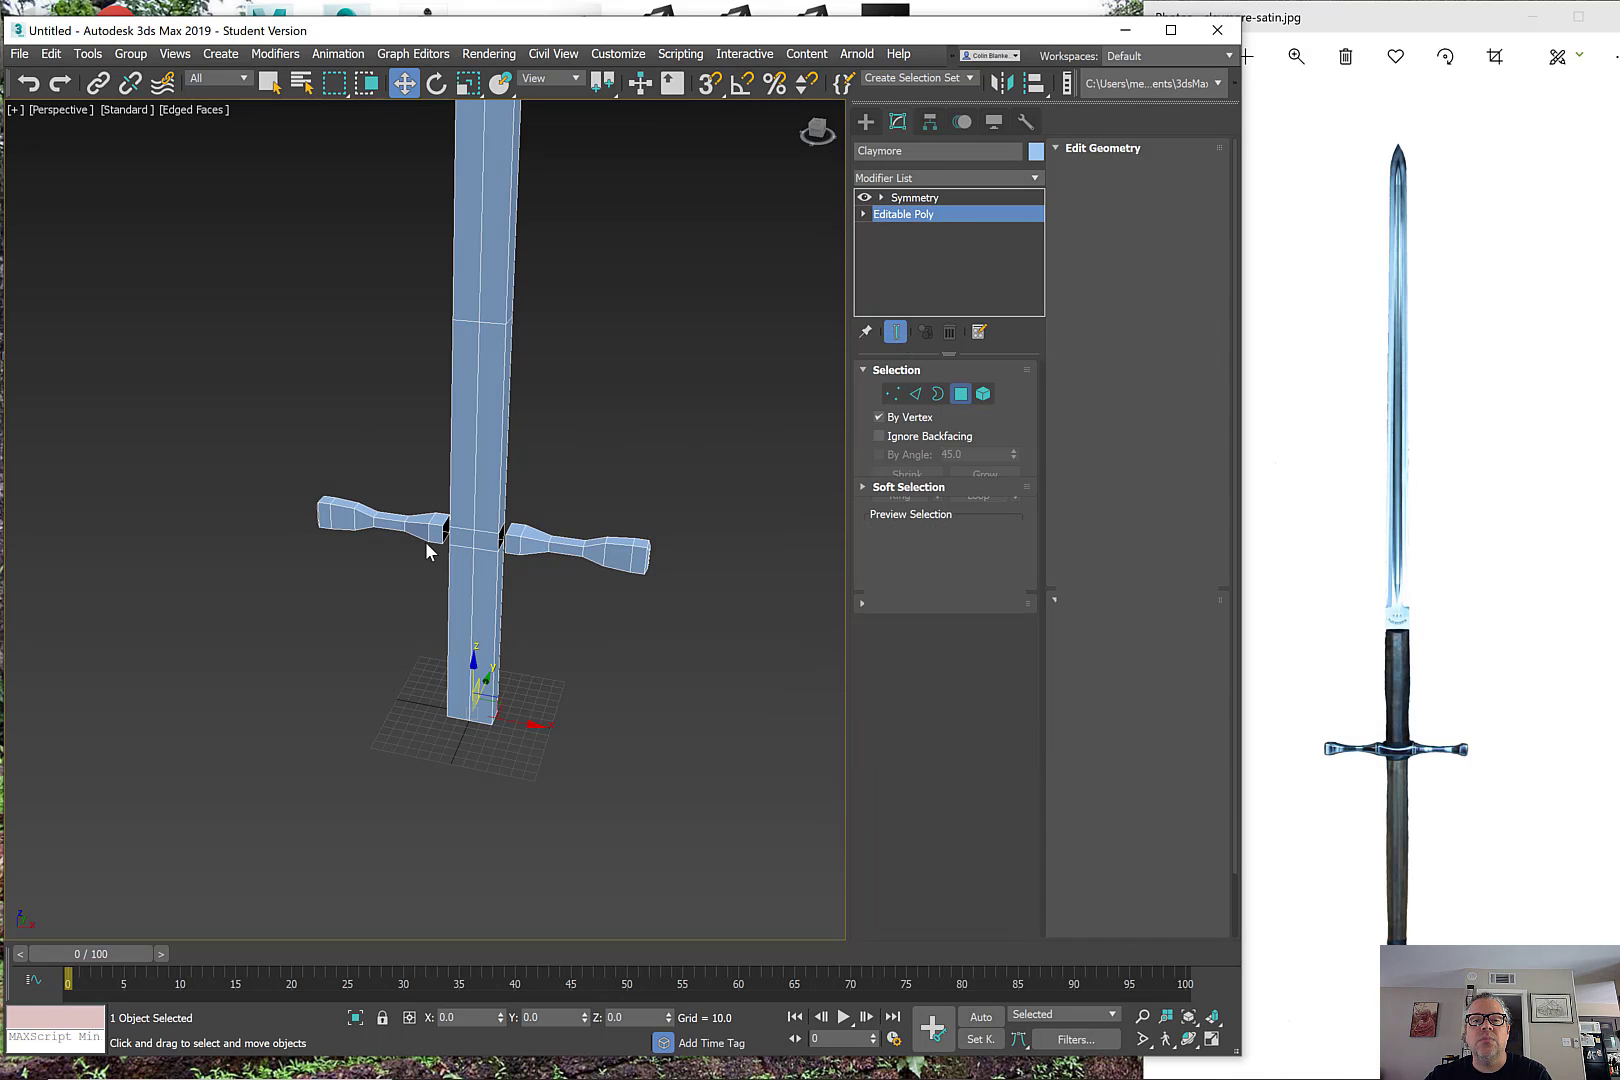
alt+middle_drag(427, 543, 455, 517)
scroll(436, 526, up, 5)
scroll(480, 494, up, 2)
scroll(495, 505, up, 3)
scroll(485, 506, down, 2)
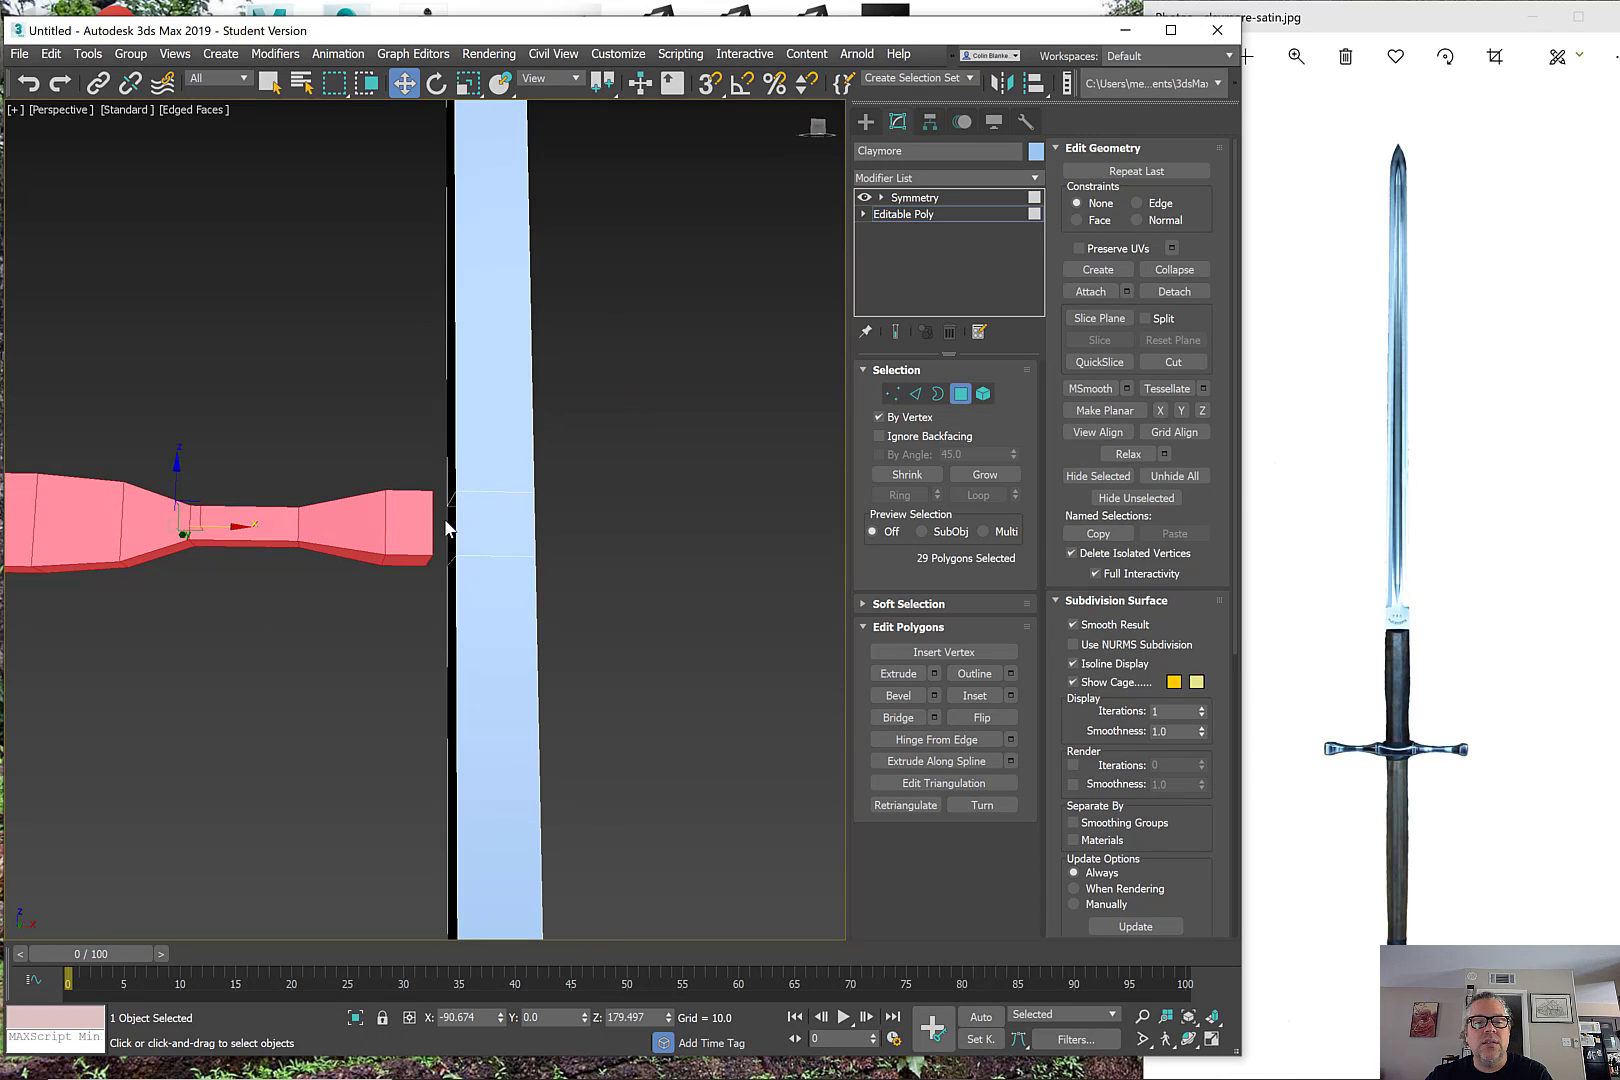
drag(549, 526, 563, 535)
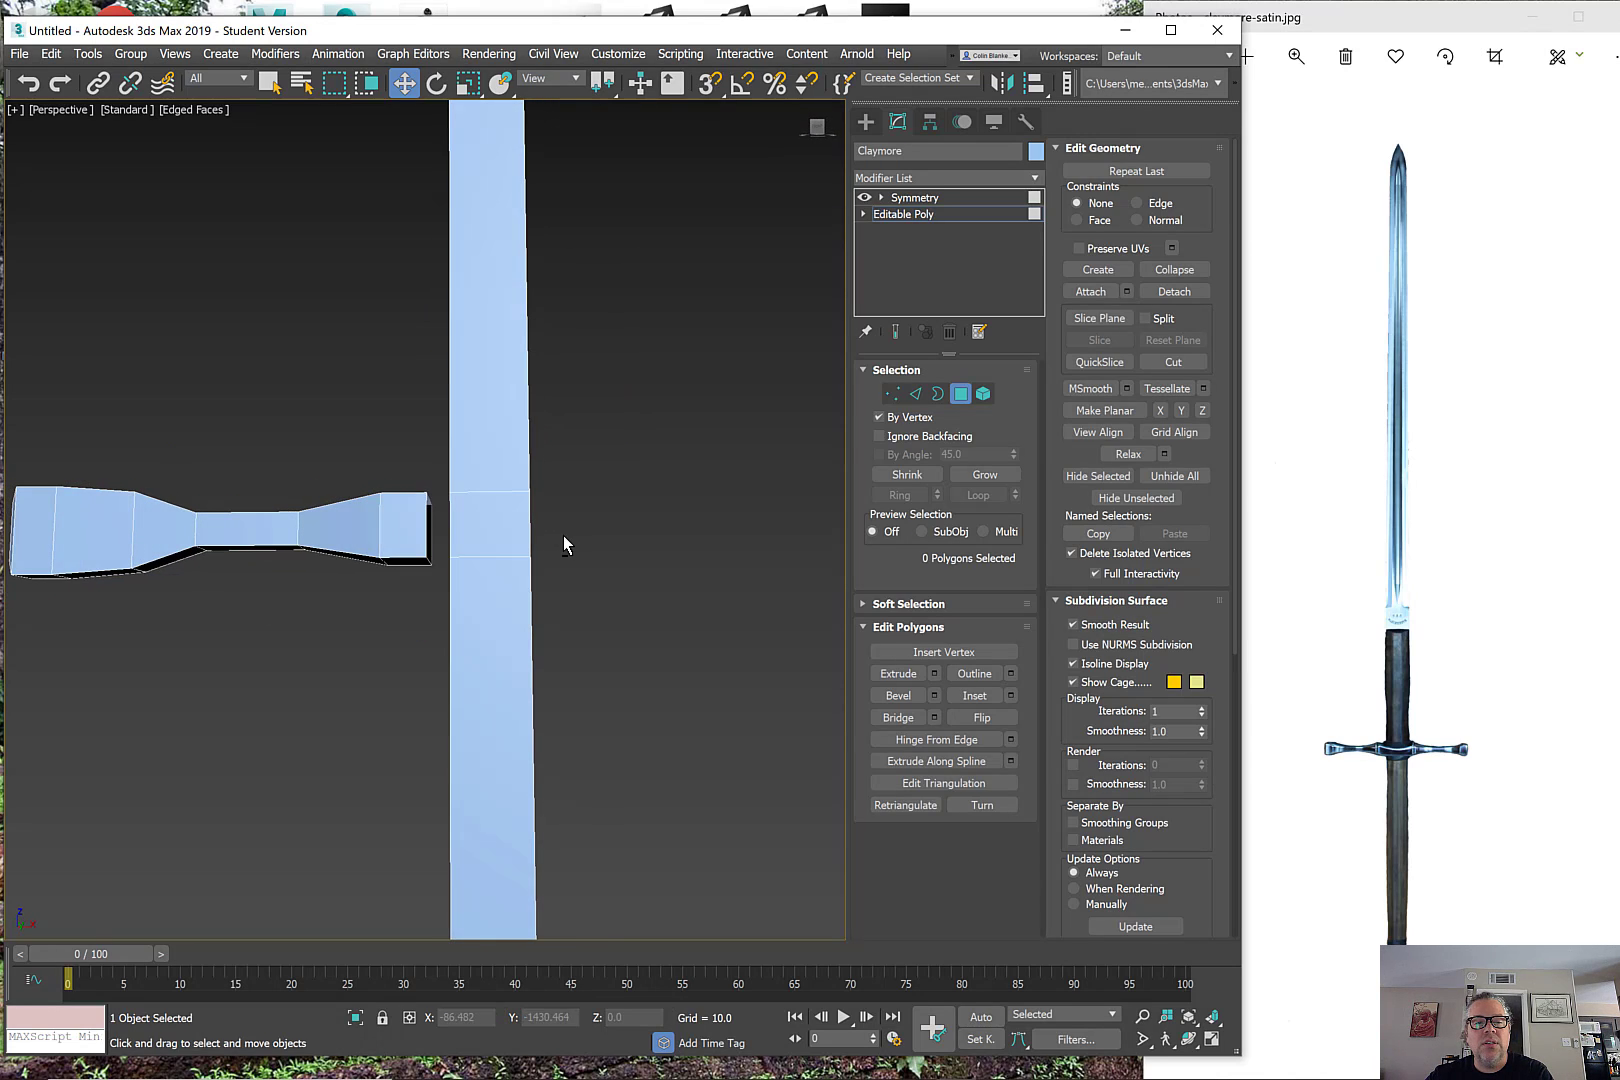
key(4)
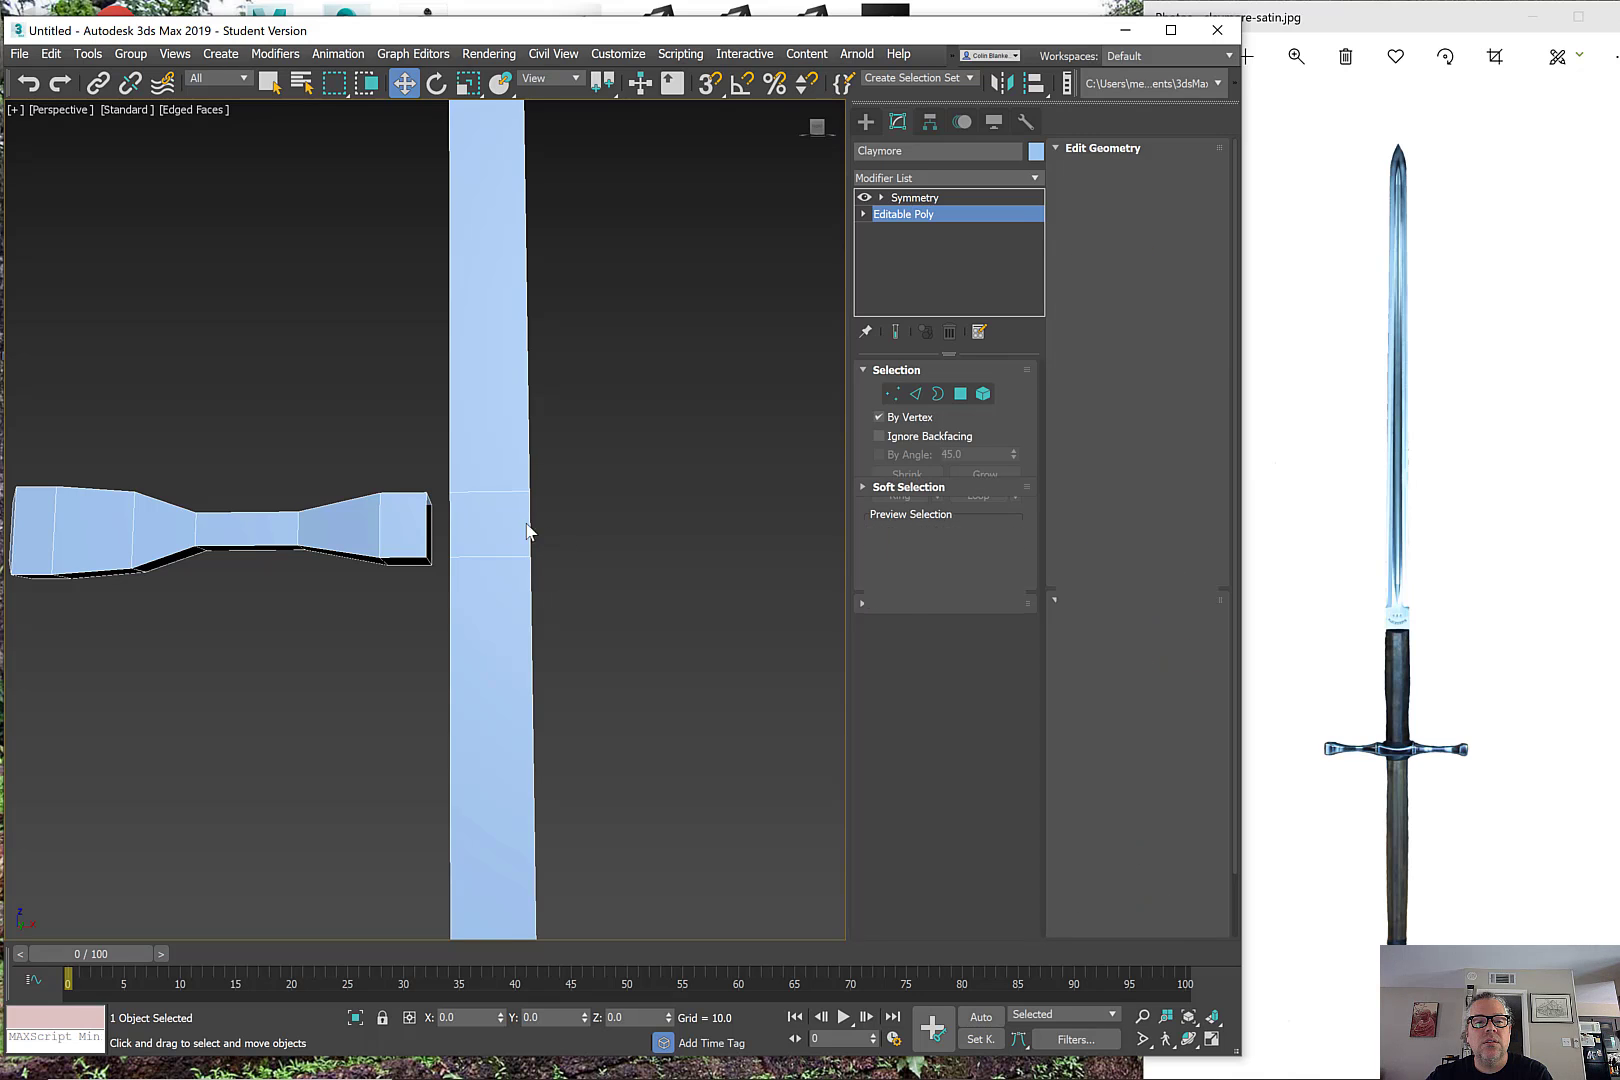
key(4)
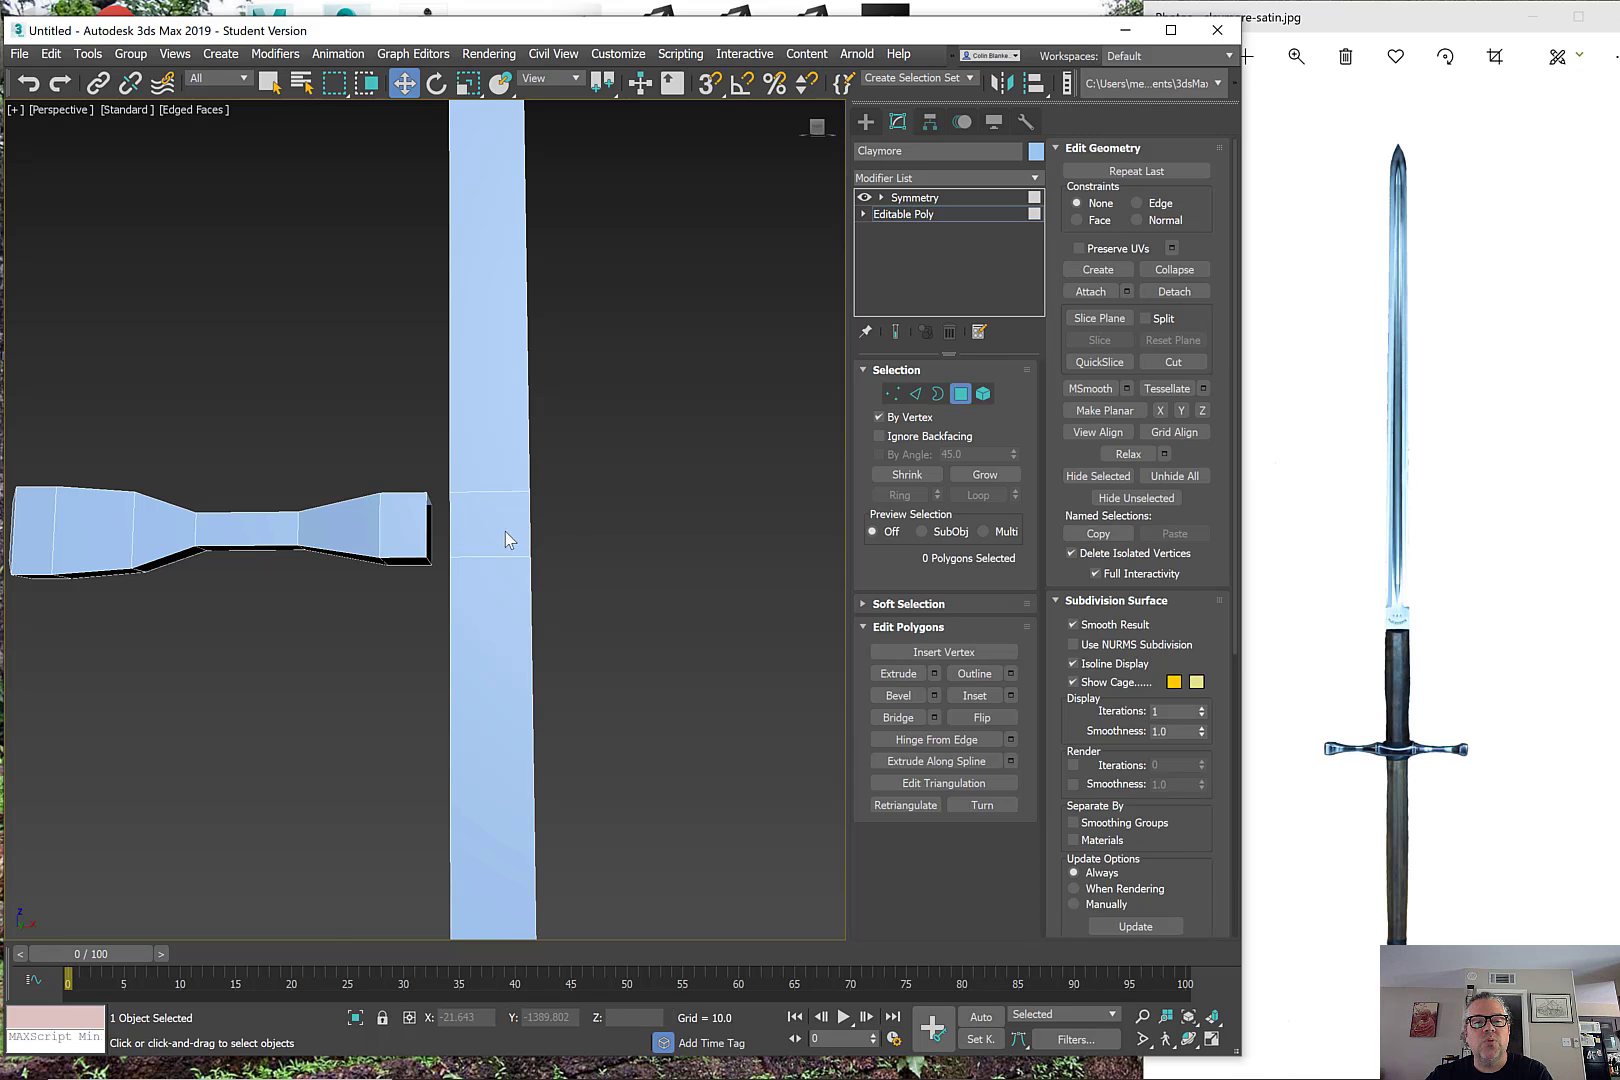
alt+middle_drag(505, 532, 474, 560)
key(ctrl+a)
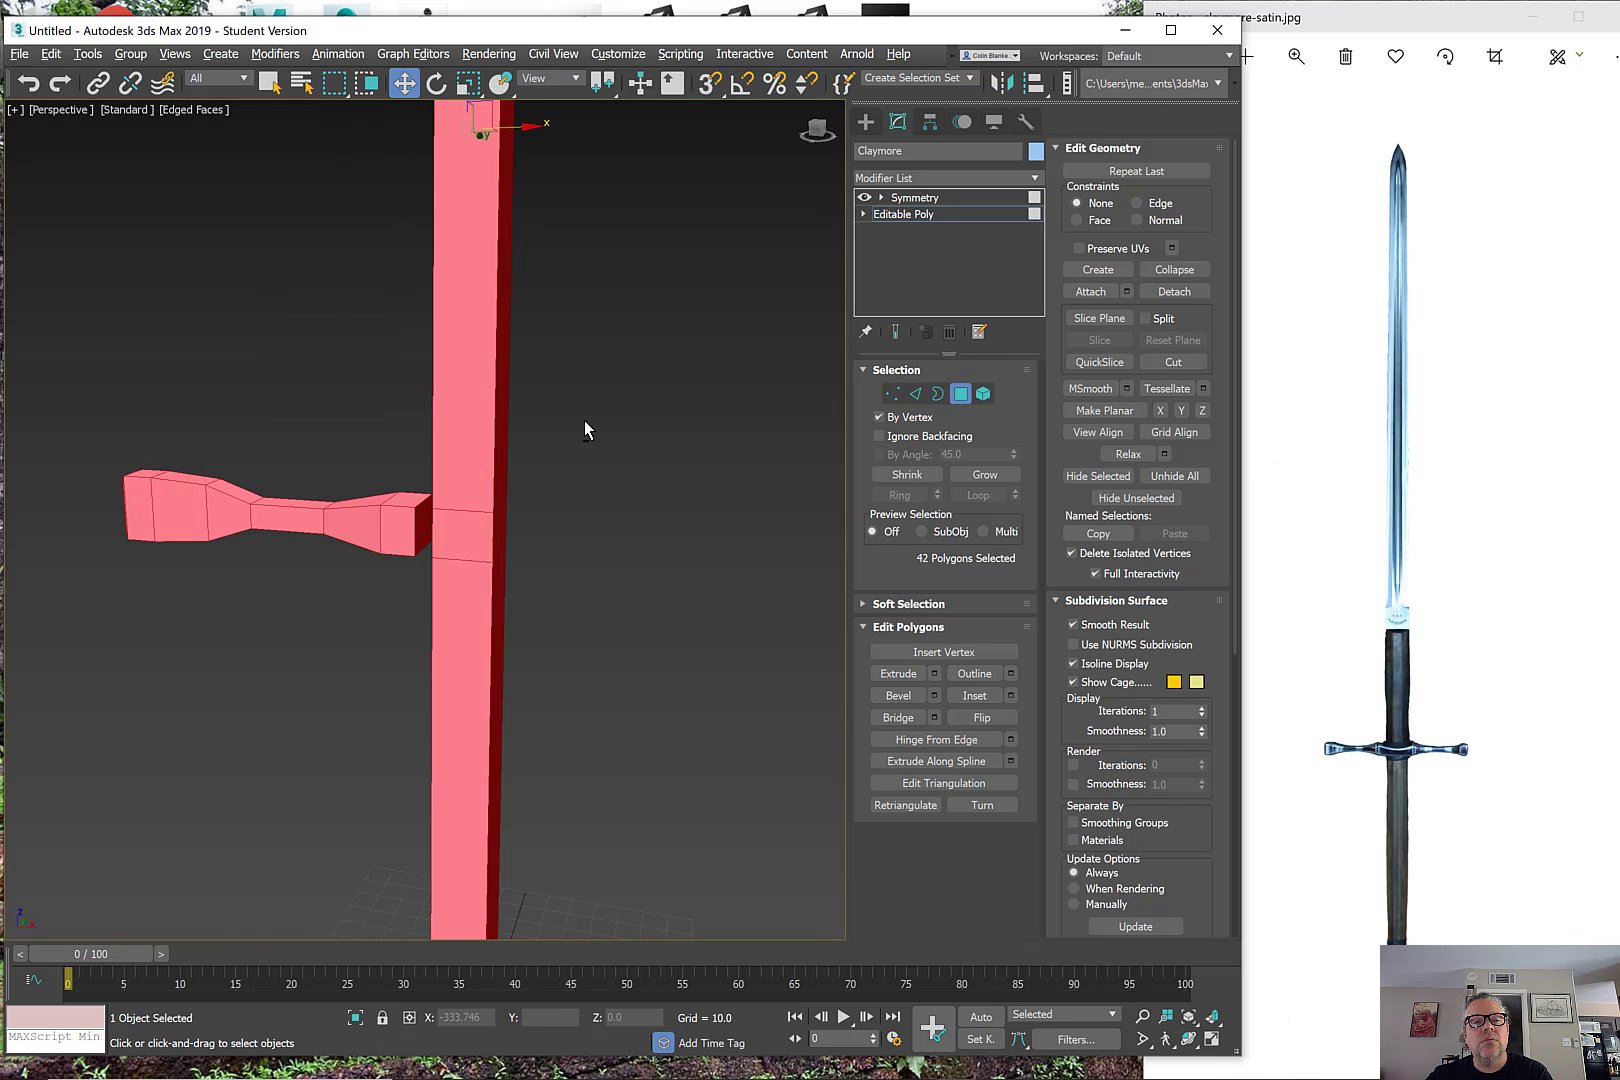
click(503, 538)
drag(464, 547, 464, 552)
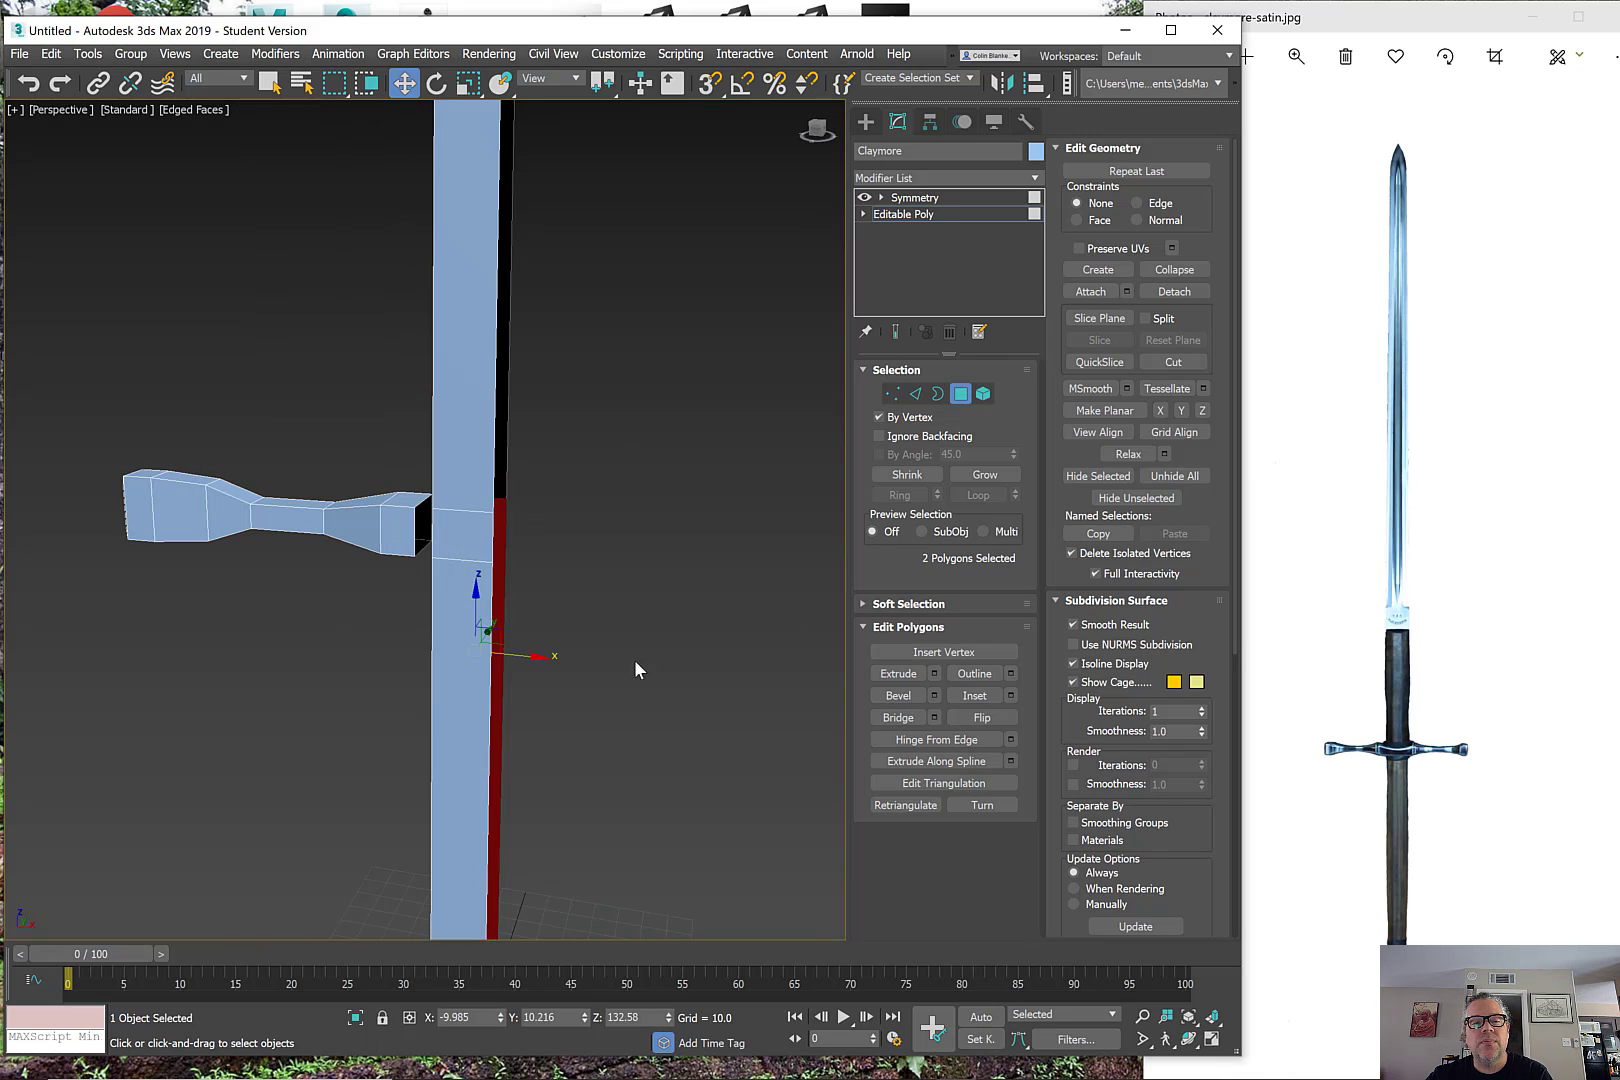
Step: Narrow the selection to the sword's two polygons at the crossguard's height and delete them to separate the blade from the handle
alt+middle_drag(634, 659, 432, 538)
drag(289, 459, 566, 552)
alt+middle_drag(340, 570, 451, 597)
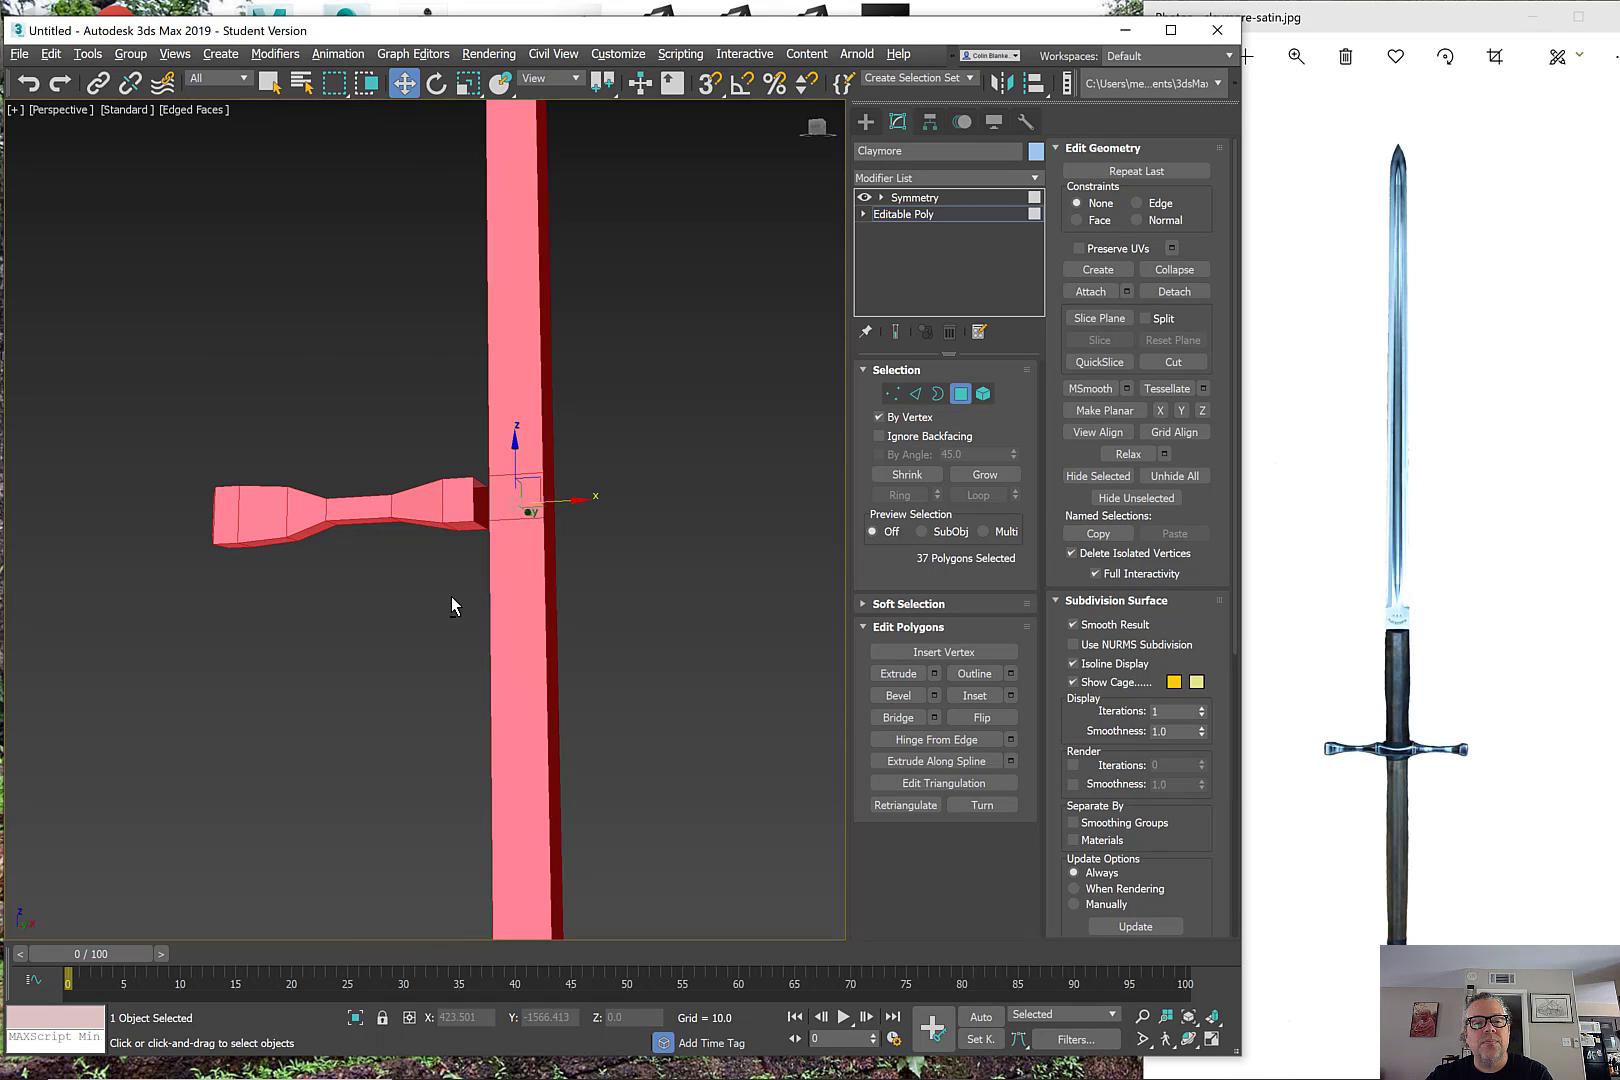
scroll(614, 605, down, 4)
scroll(610, 615, down, 4)
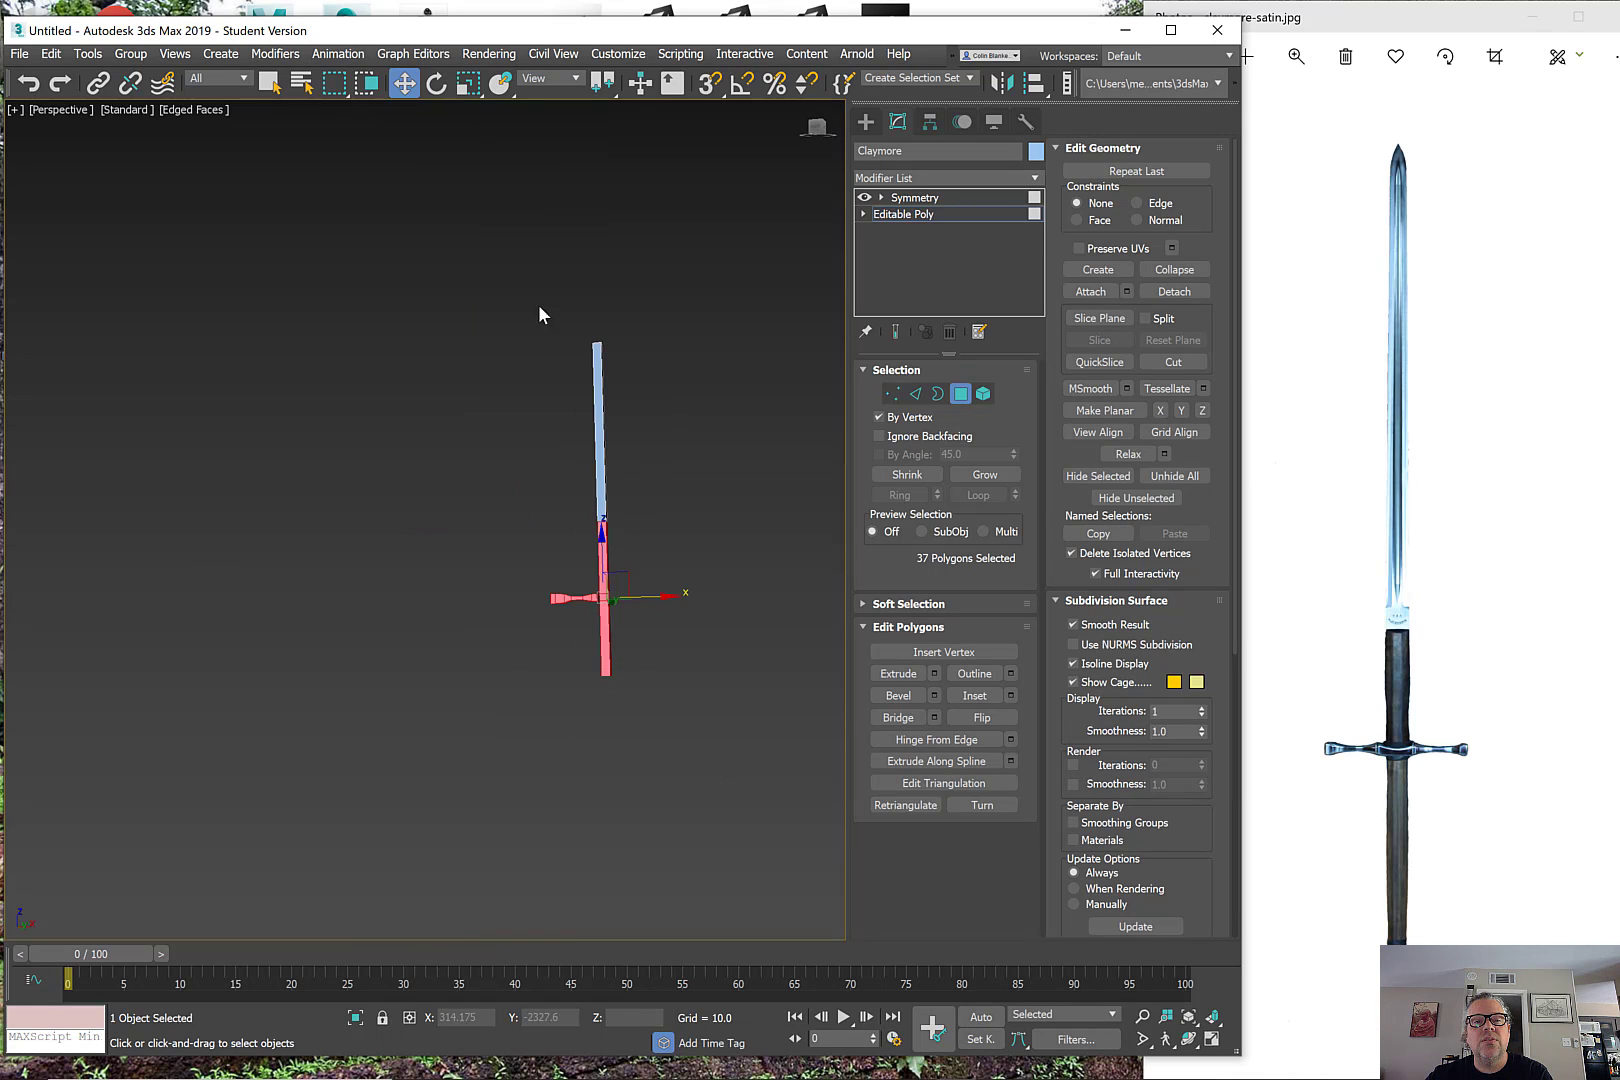
alt+drag(688, 572, 688, 572)
scroll(578, 668, up, 8)
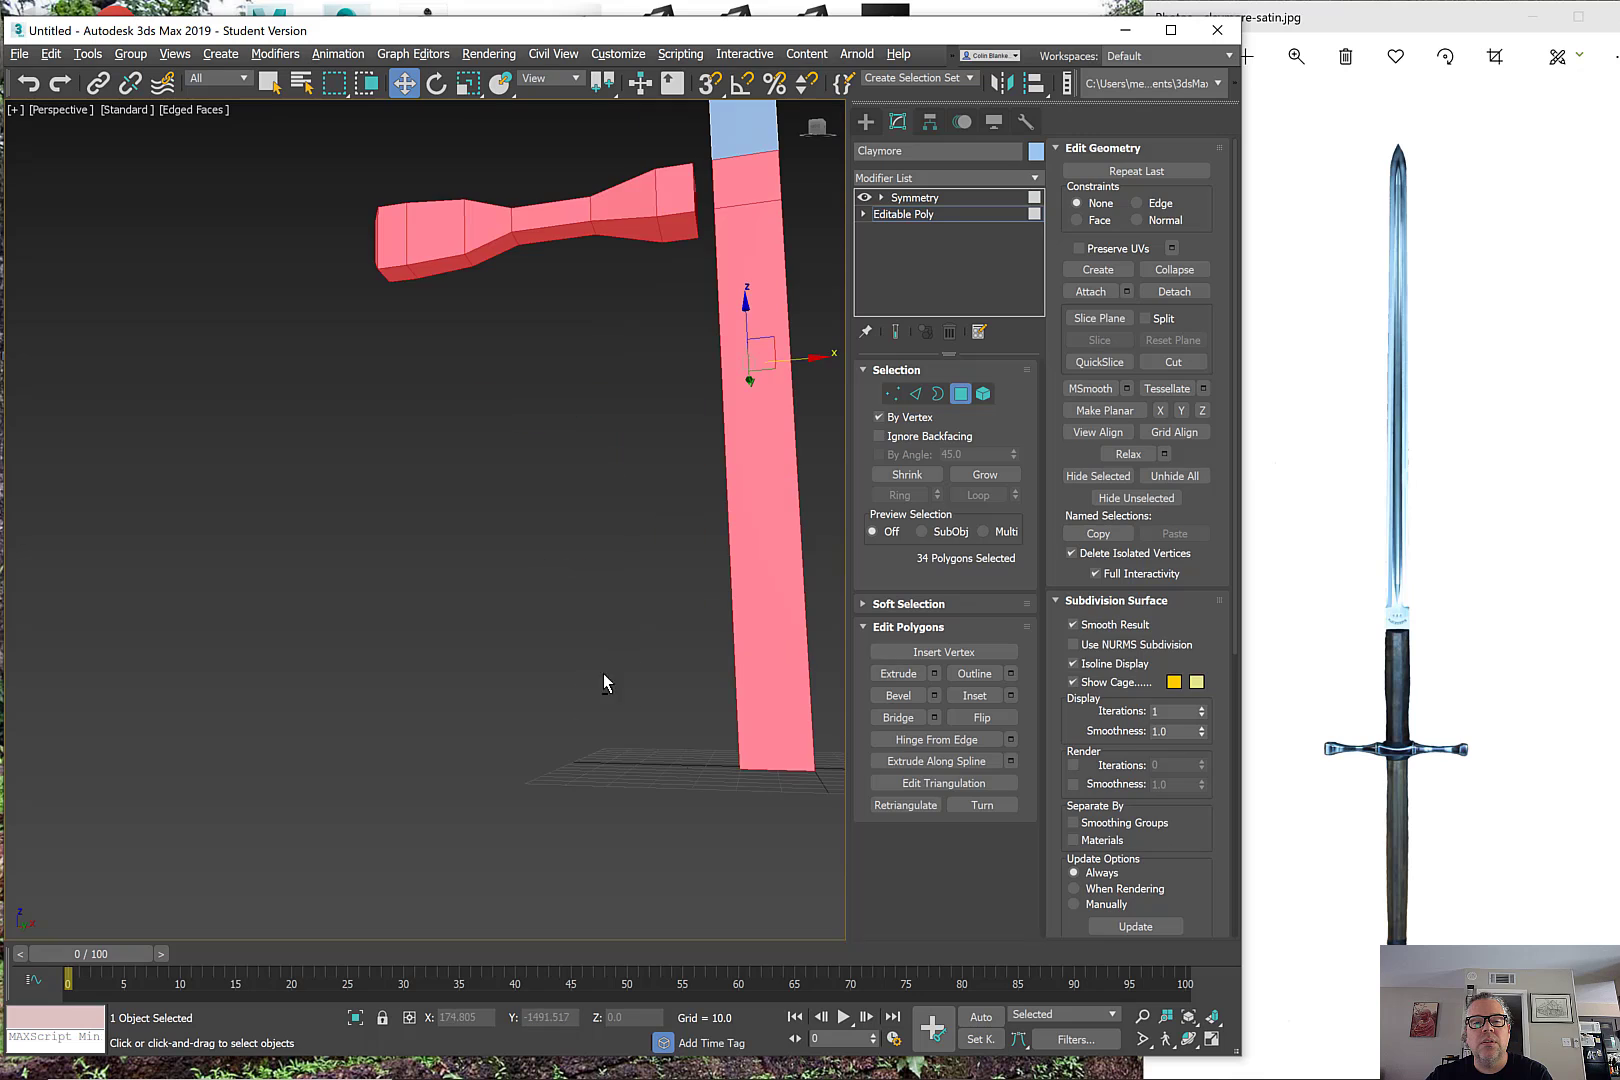
alt+drag(602, 673, 839, 801)
middle_drag(713, 666, 636, 810)
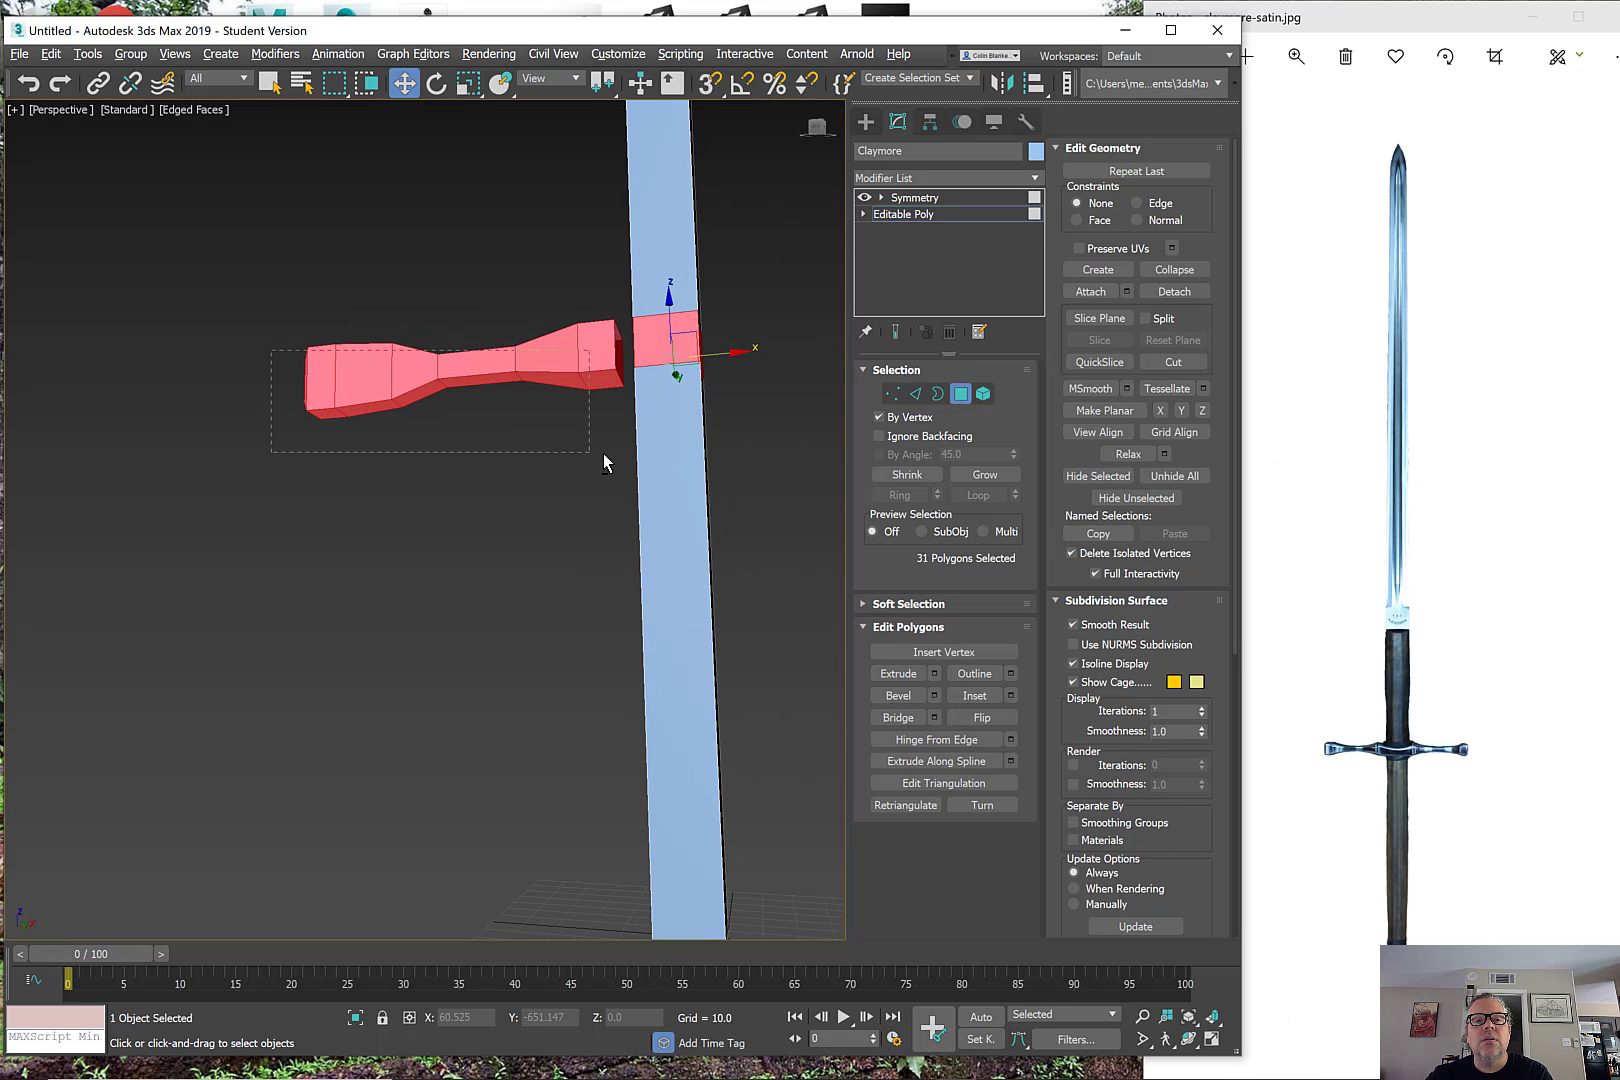
alt+drag(633, 459, 633, 459)
alt+drag(623, 379, 623, 379)
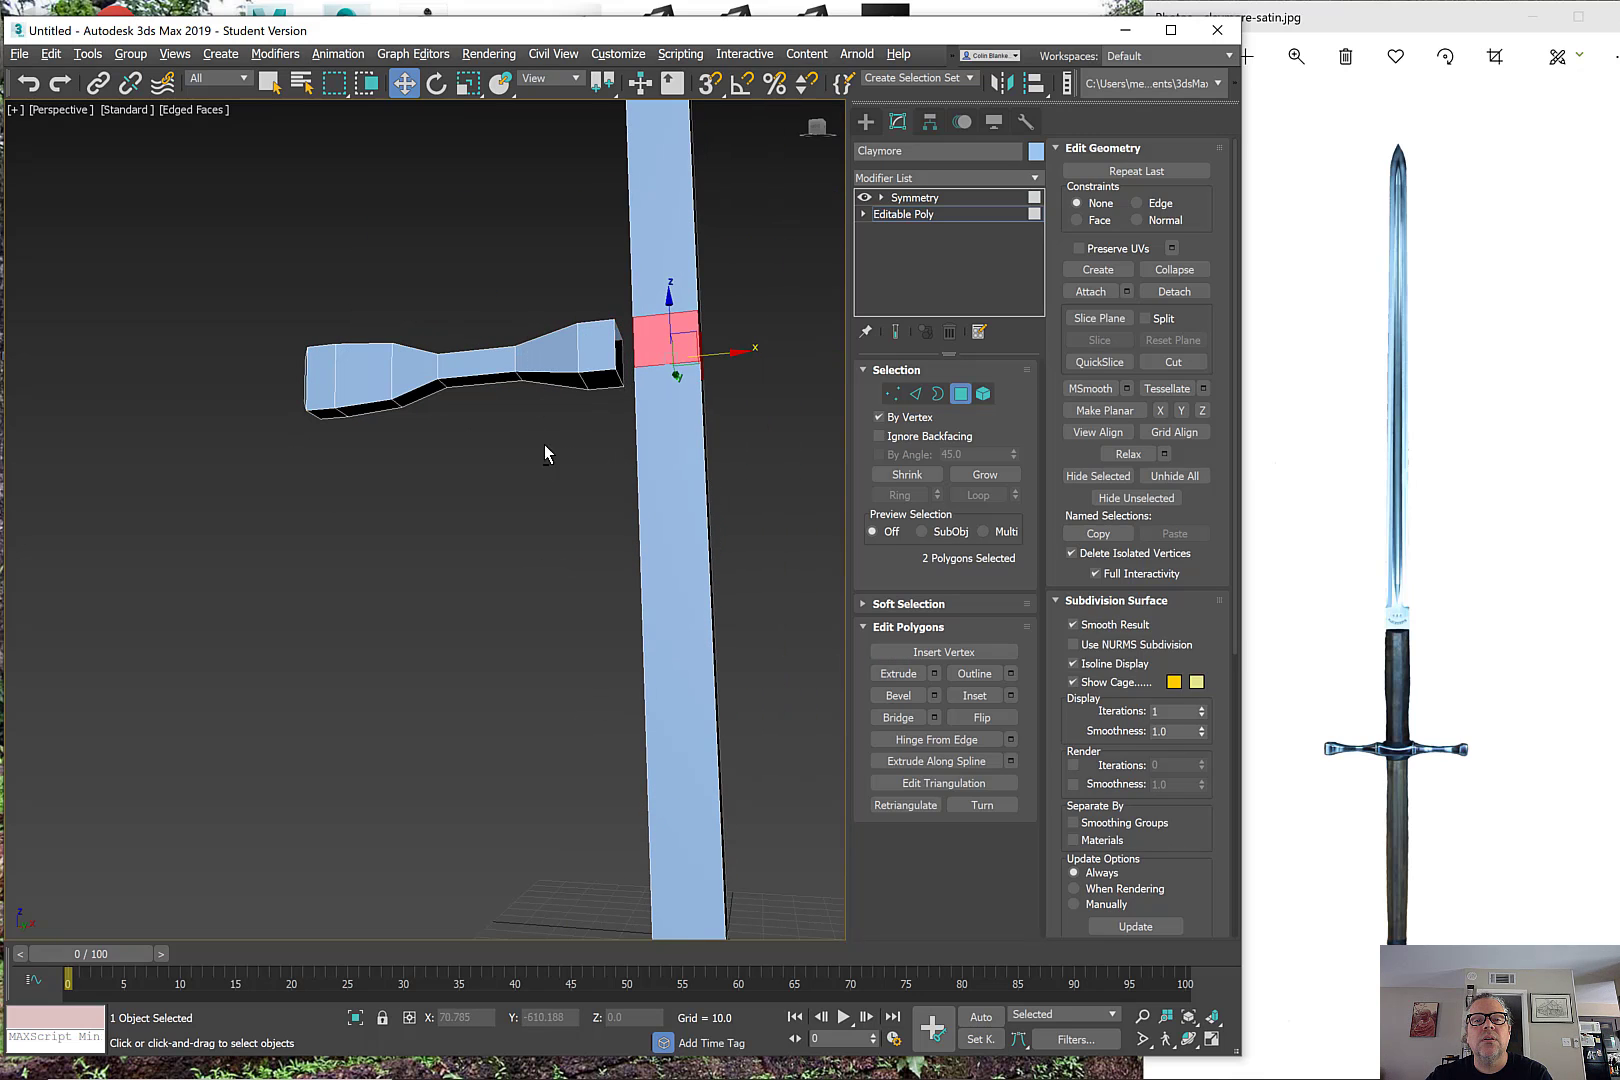
alt+middle_drag(550, 452, 528, 662)
click(508, 527)
Step: Select the upper blade as an element and raise it to about Z 498.8
key(5)
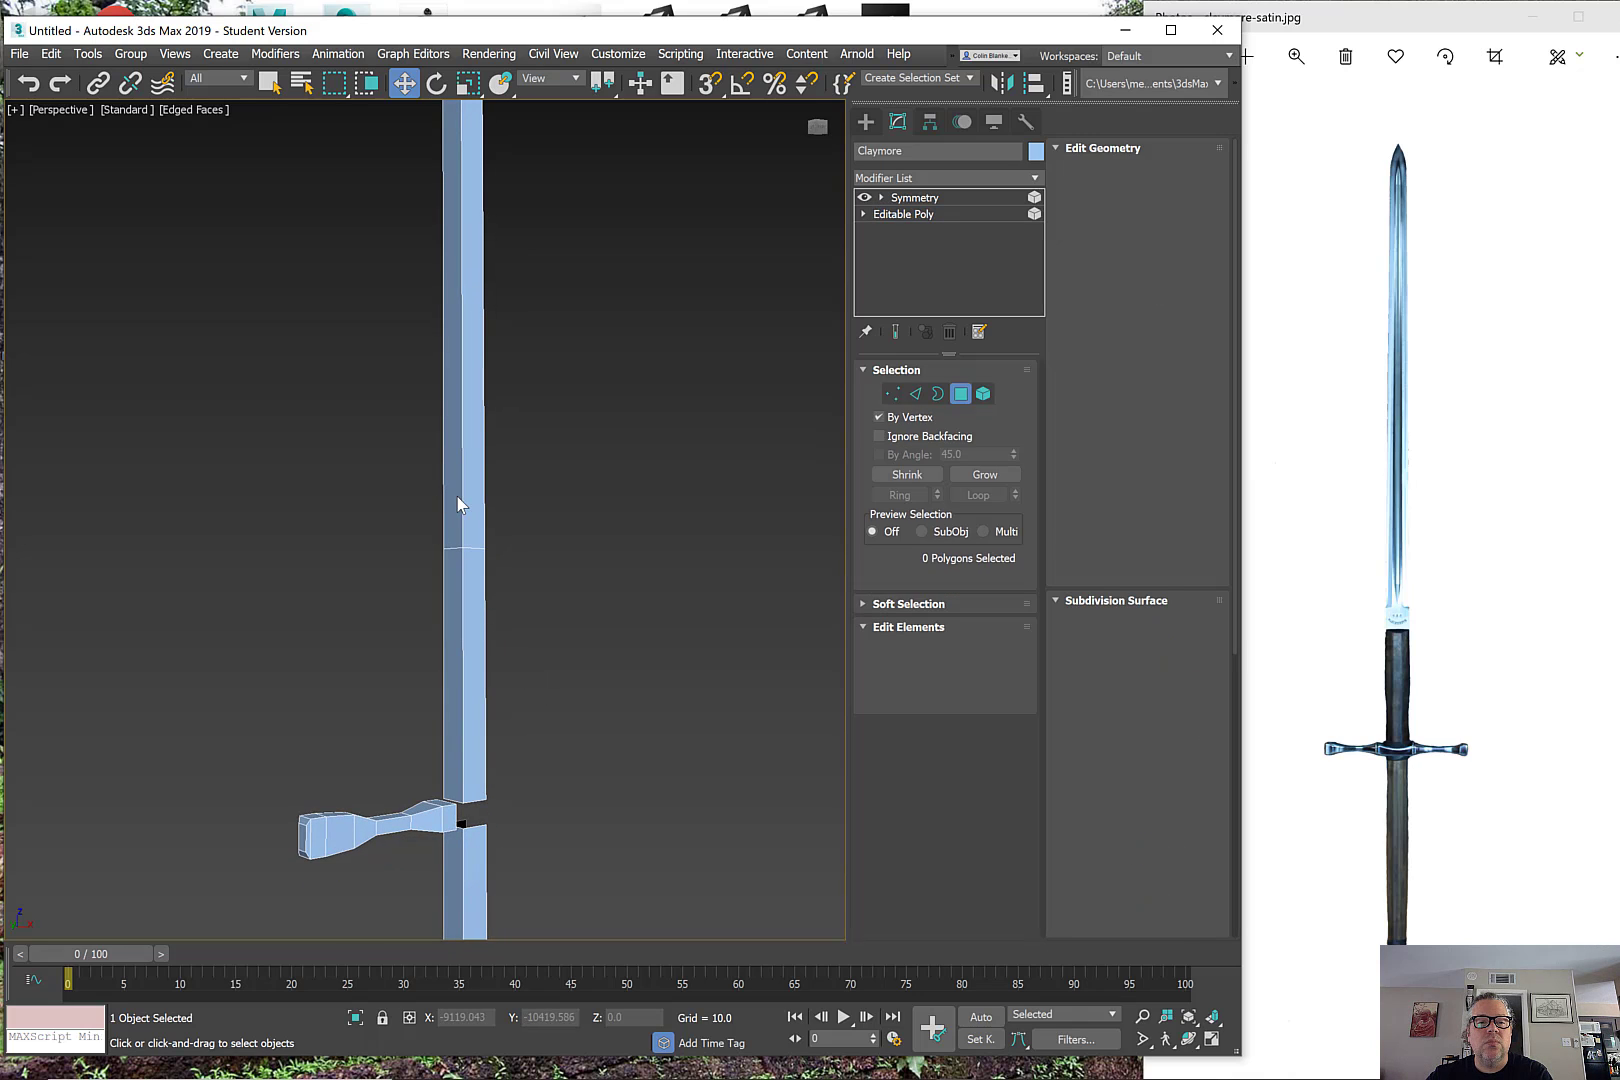
scroll(458, 503, down, 4)
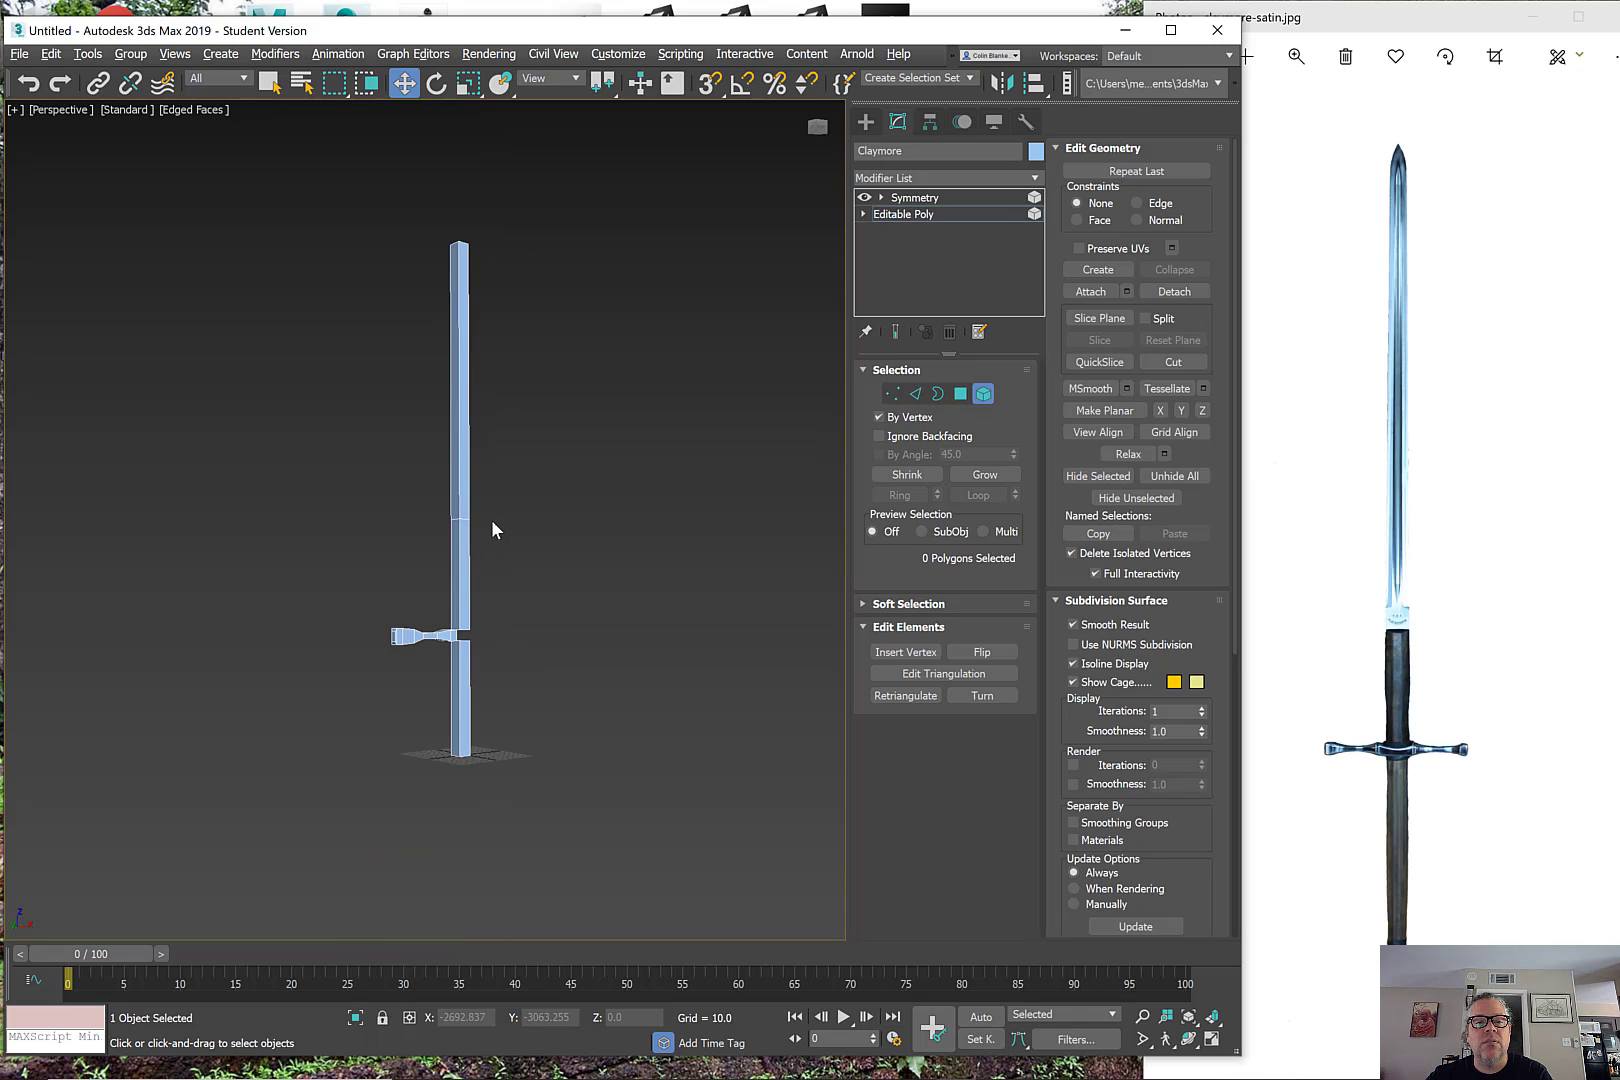
drag(383, 293, 621, 559)
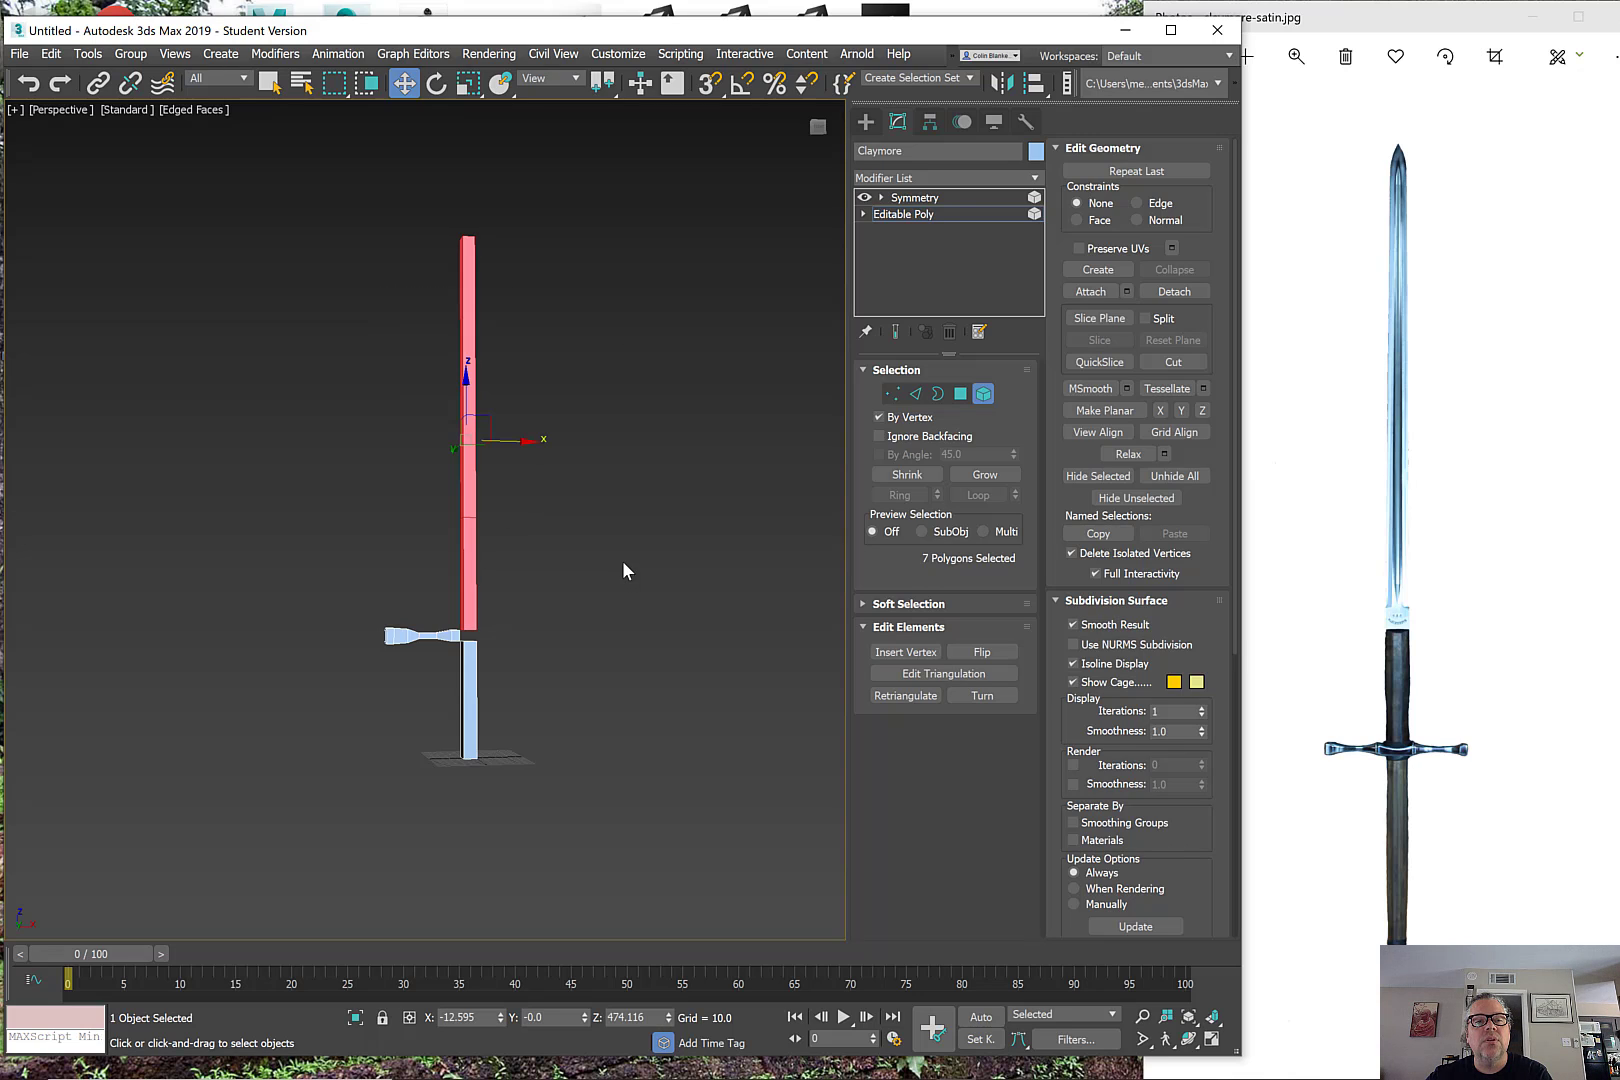
drag(463, 380, 470, 362)
Step: Select the crossguard arm element and move it up to about Z 189.9 and outward to about X -96.8
scroll(502, 588, up, 4)
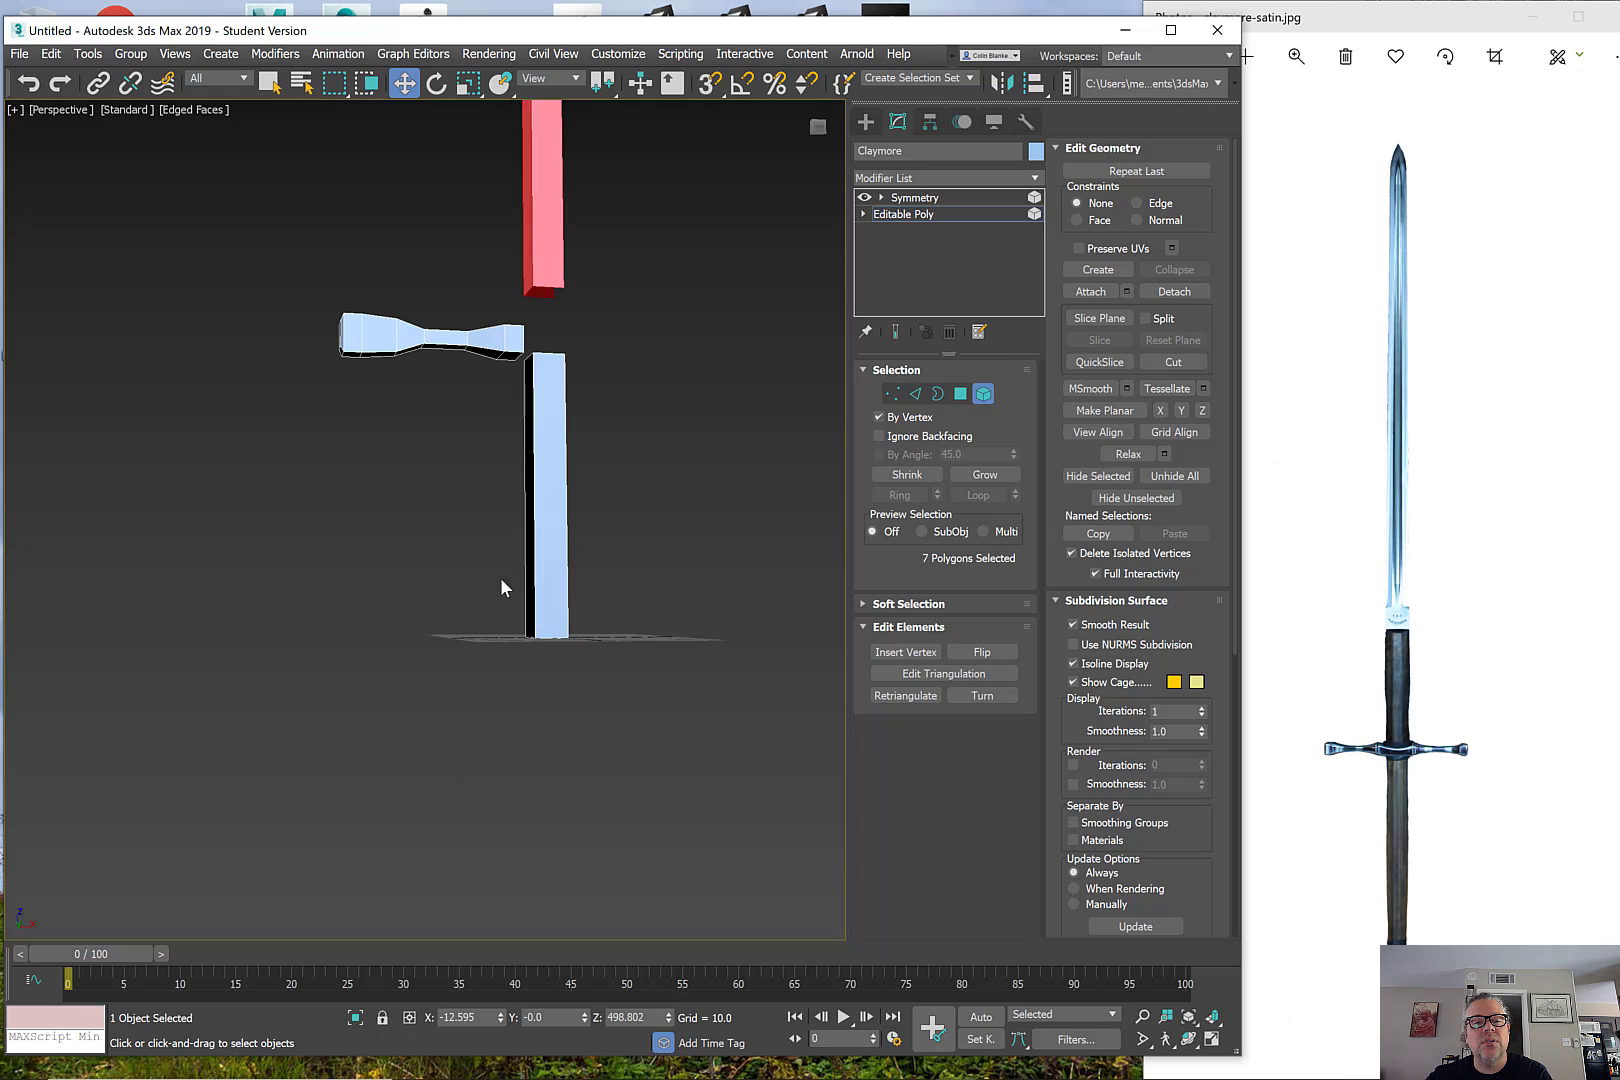
middle_drag(388, 340, 416, 378)
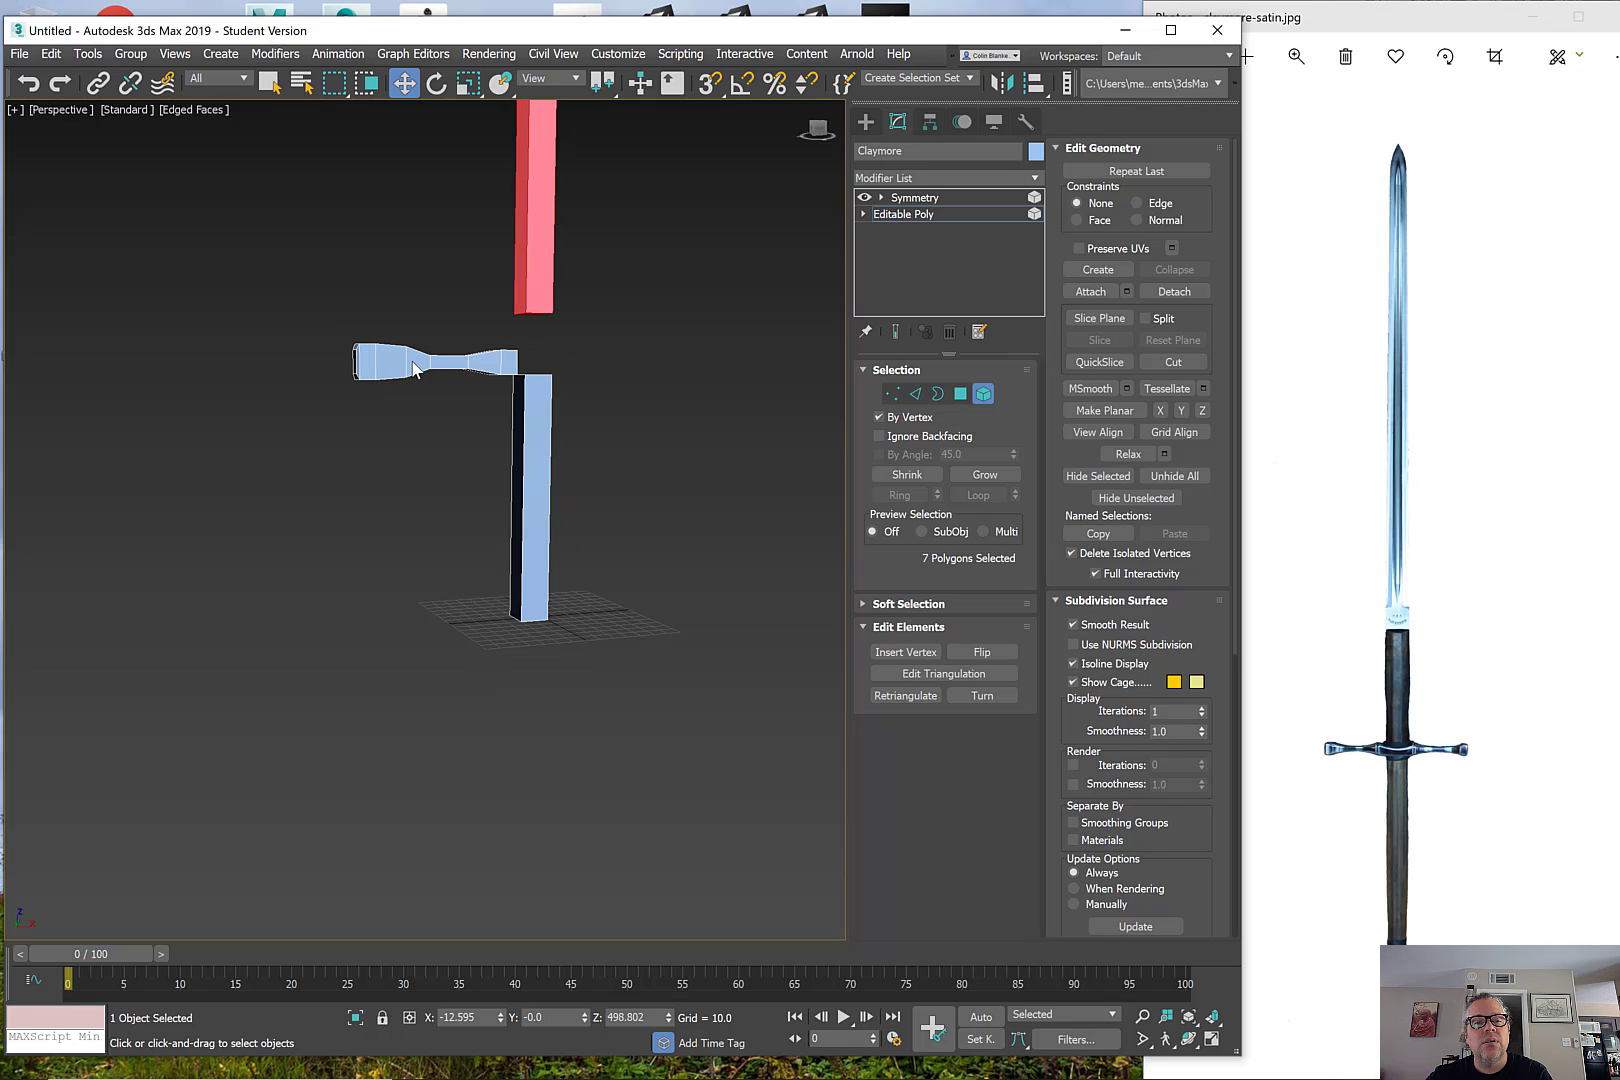
click(413, 362)
drag(333, 307, 473, 424)
alt+middle_drag(473, 424, 430, 418)
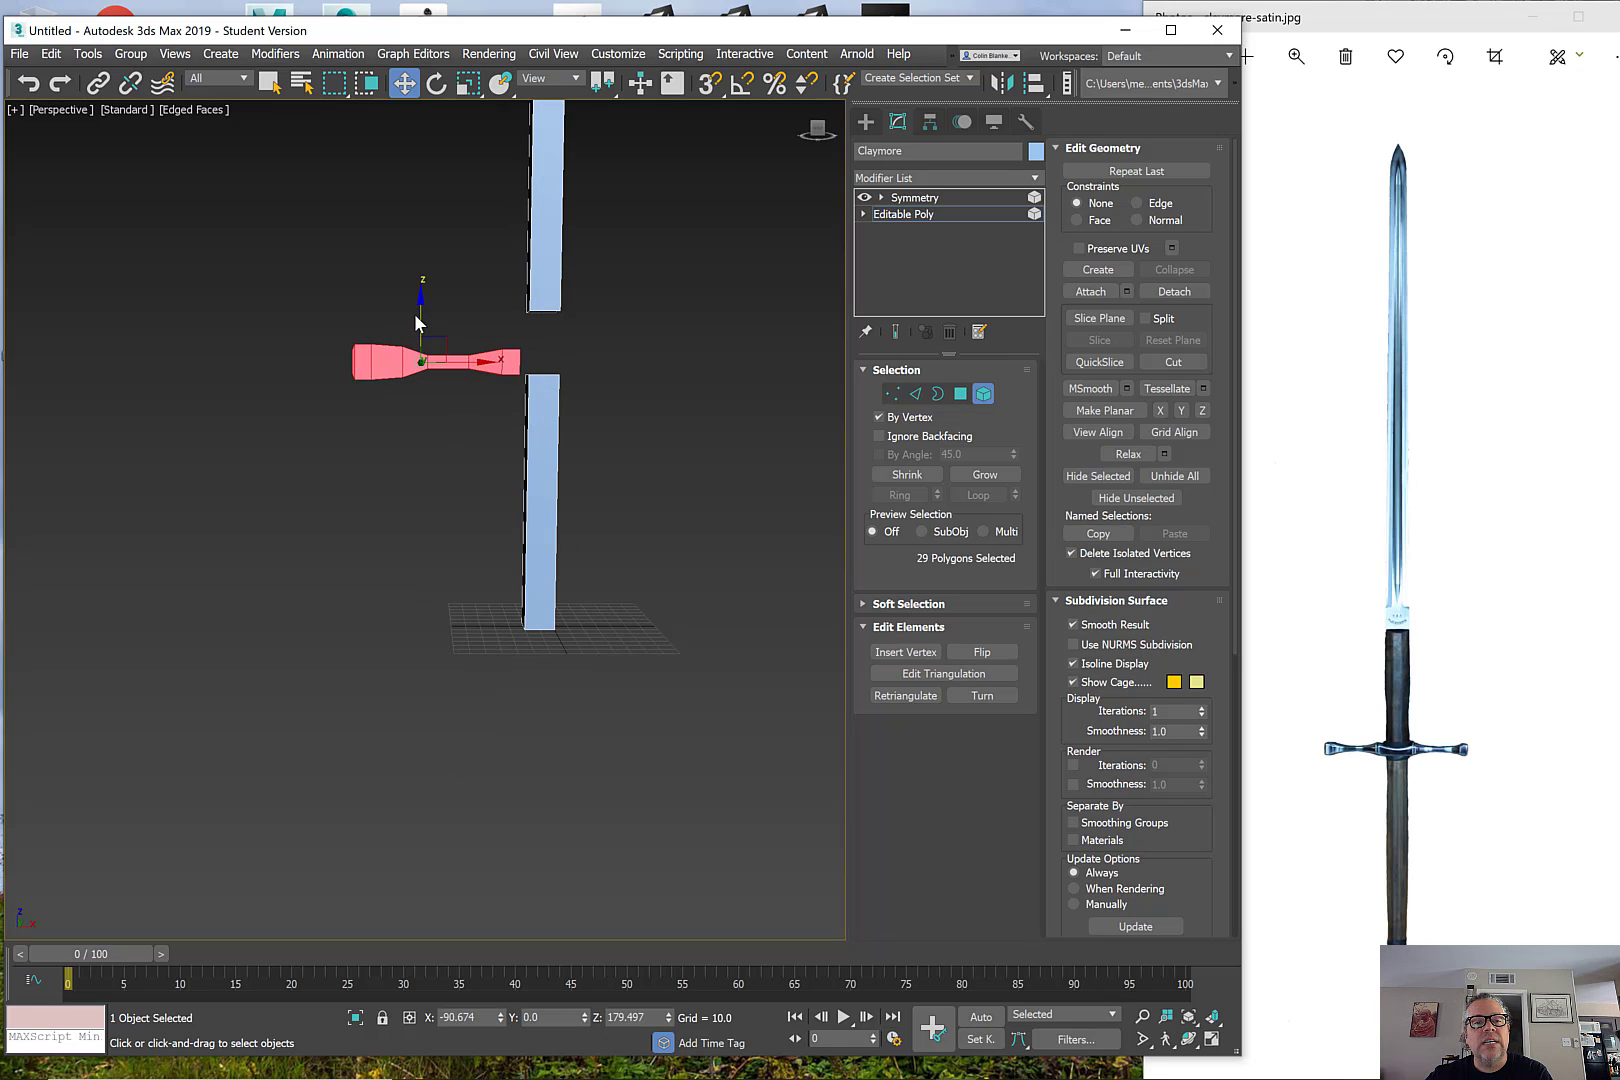
drag(417, 316, 419, 300)
alt+middle_drag(450, 420, 488, 395)
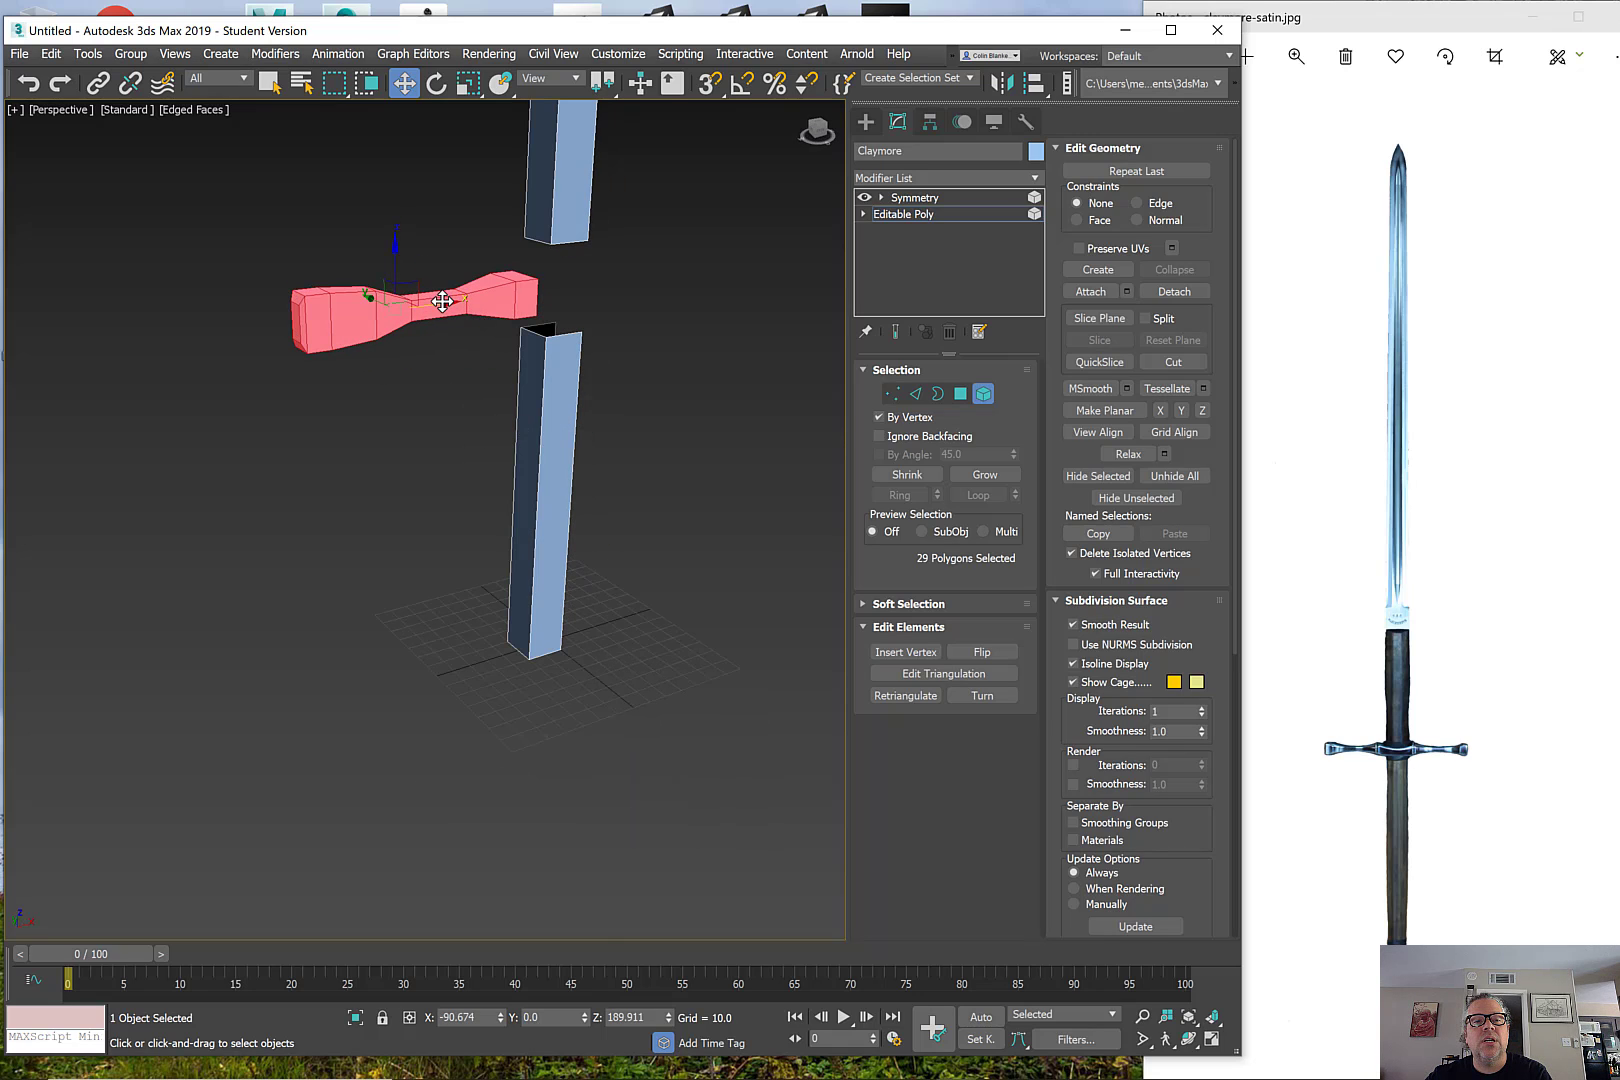
drag(442, 301, 430, 301)
Step: Select the open border at the crossguard arm's inner end and extend it along X with new polygons through the gap between blade and handle
middle_drag(571, 358, 525, 467)
scroll(571, 463, down, 2)
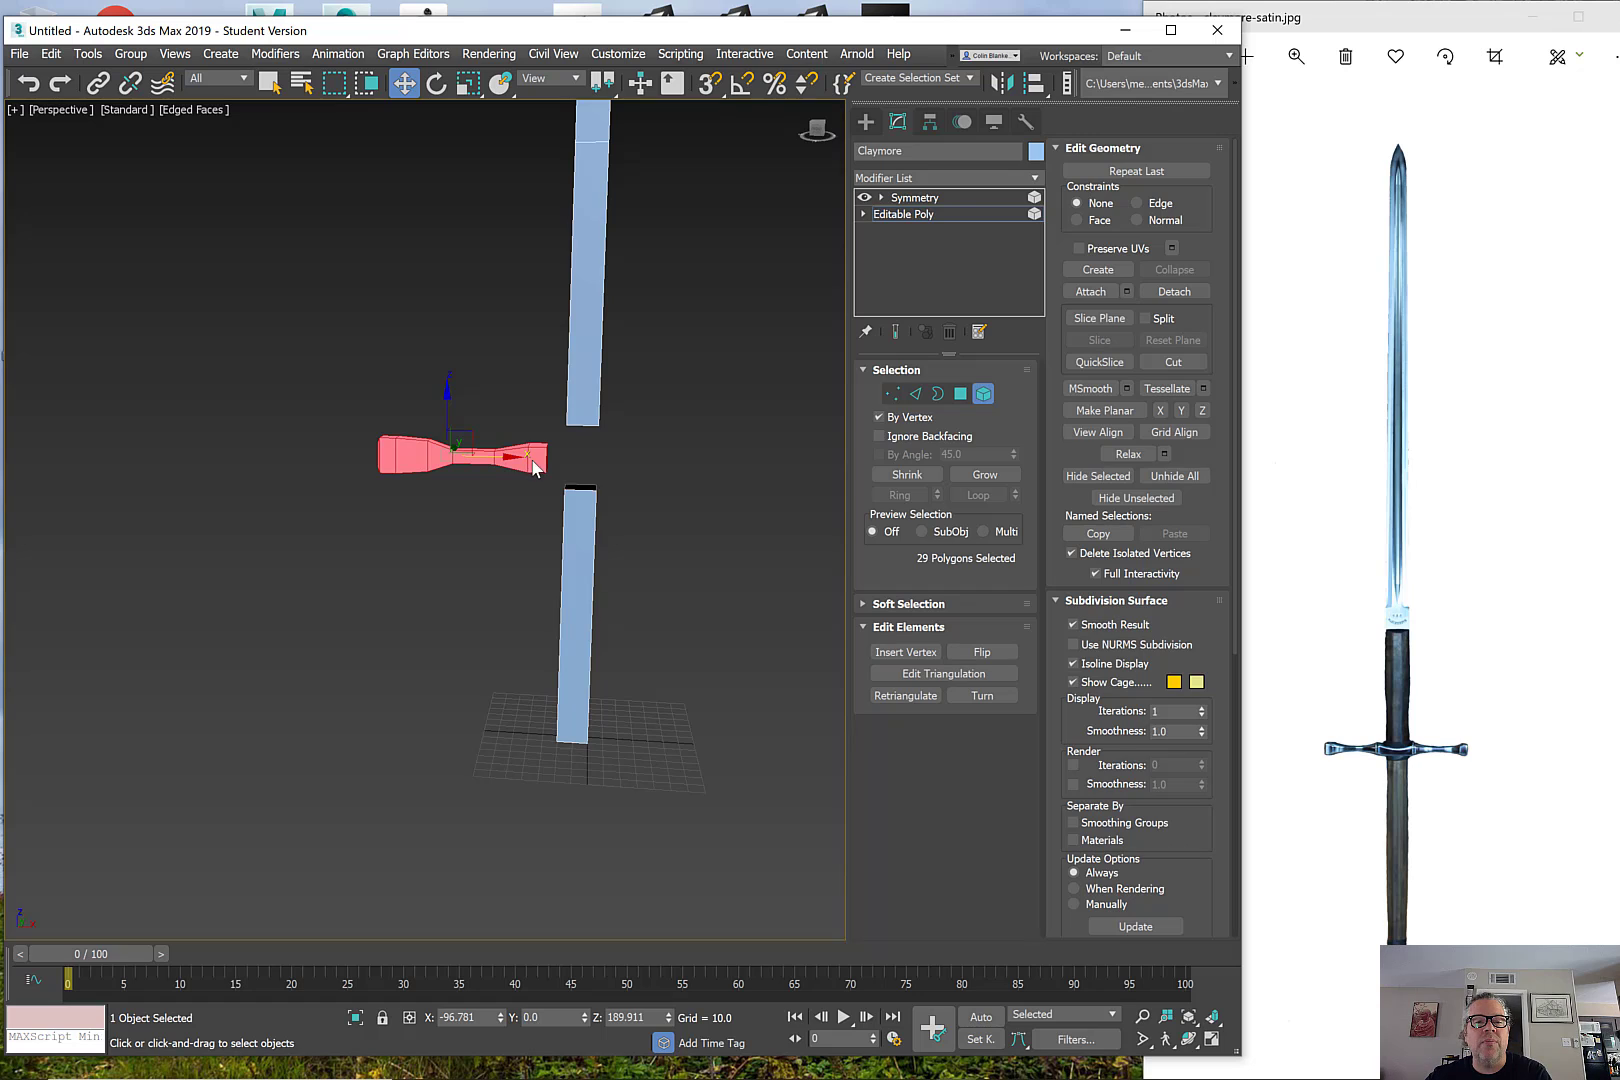
middle_drag(610, 365, 686, 377)
scroll(616, 522, down, 2)
scroll(630, 470, up, 3)
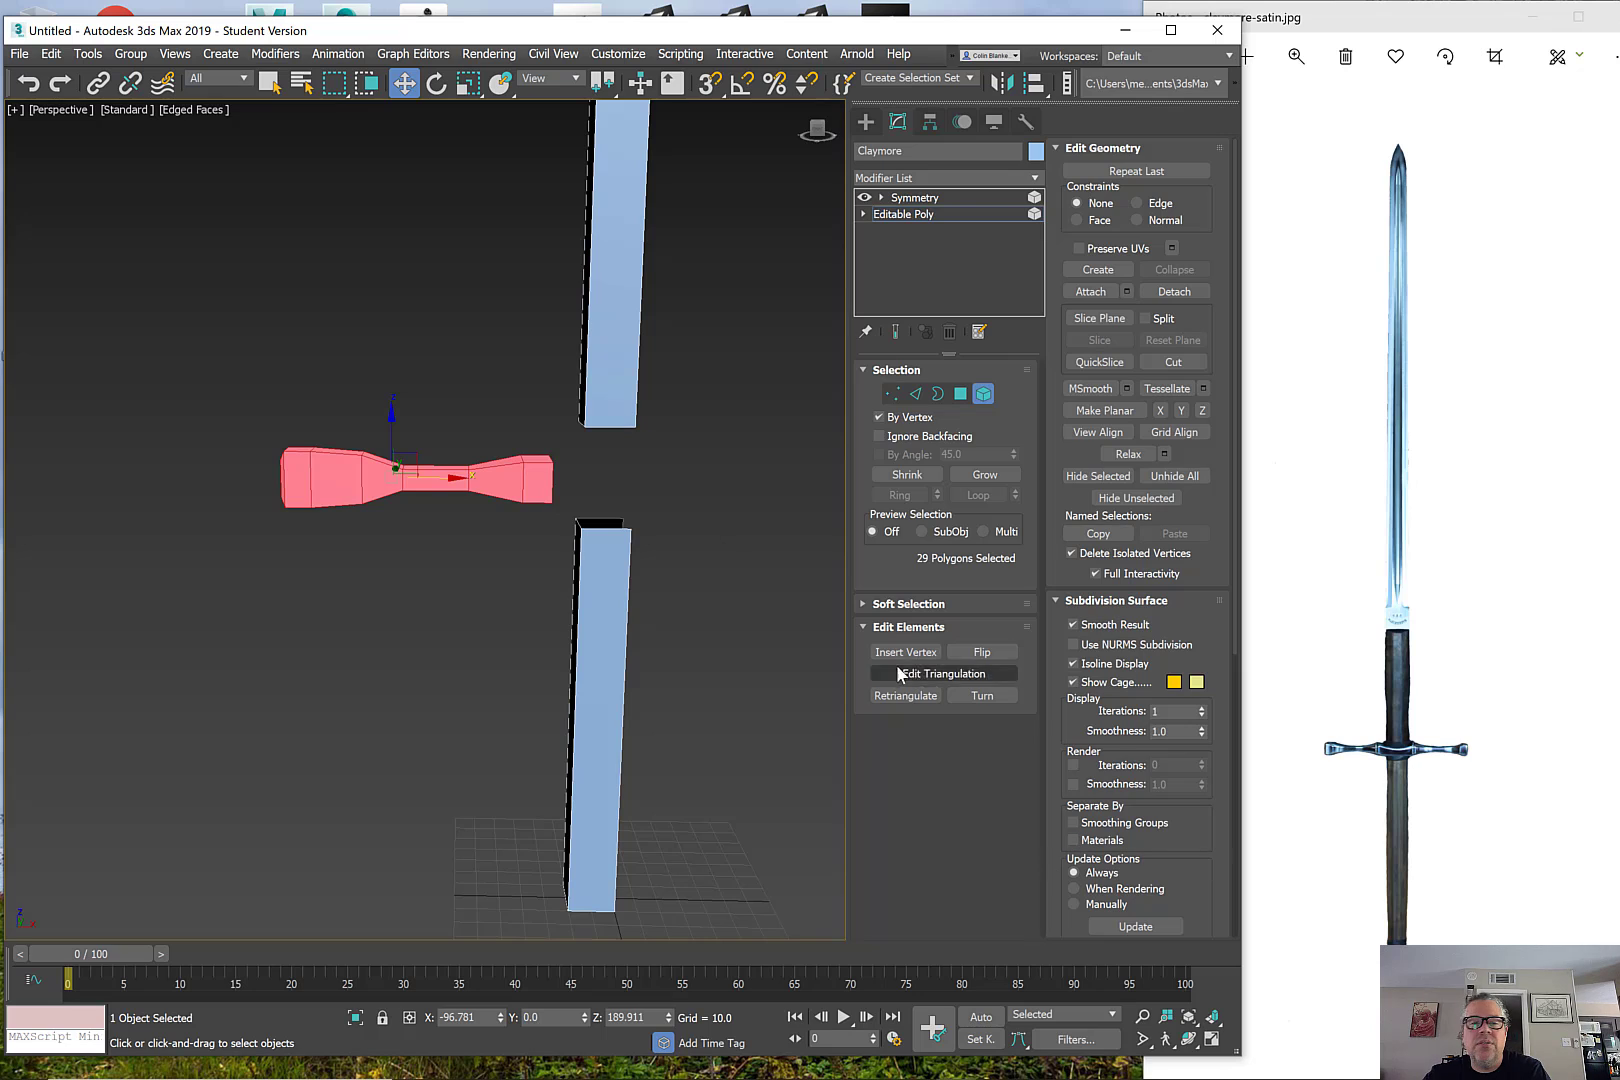
alt+middle_drag(500, 468, 586, 495)
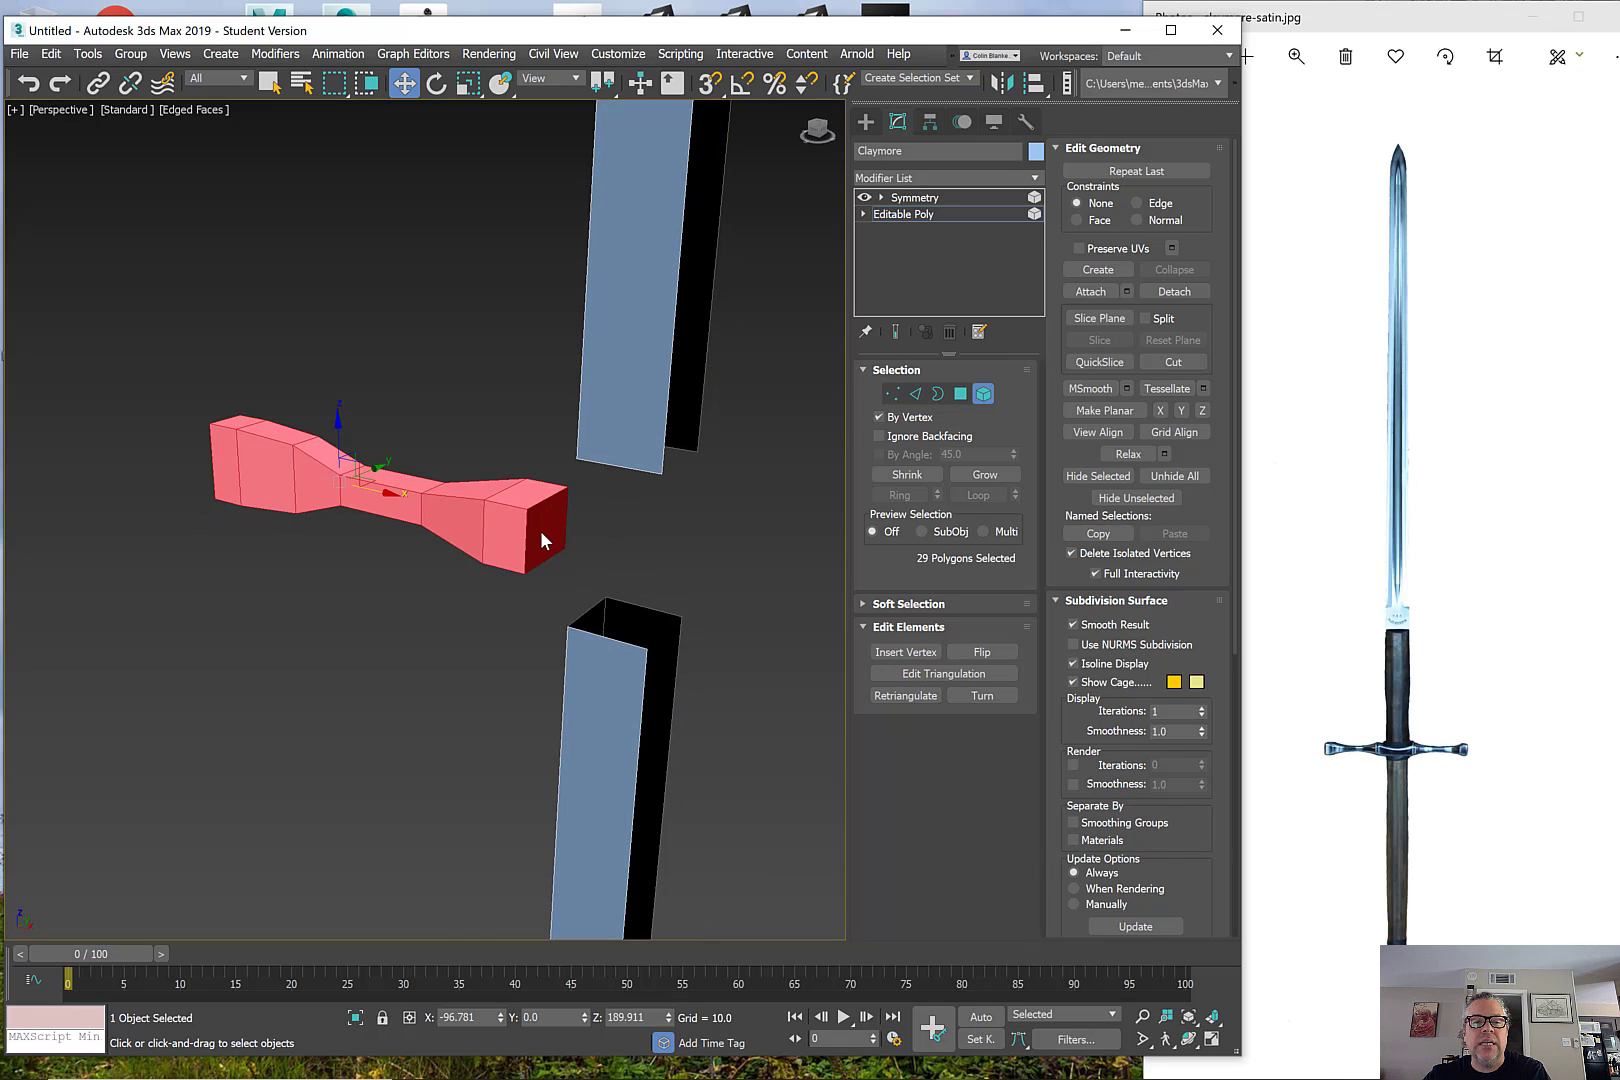
key(3)
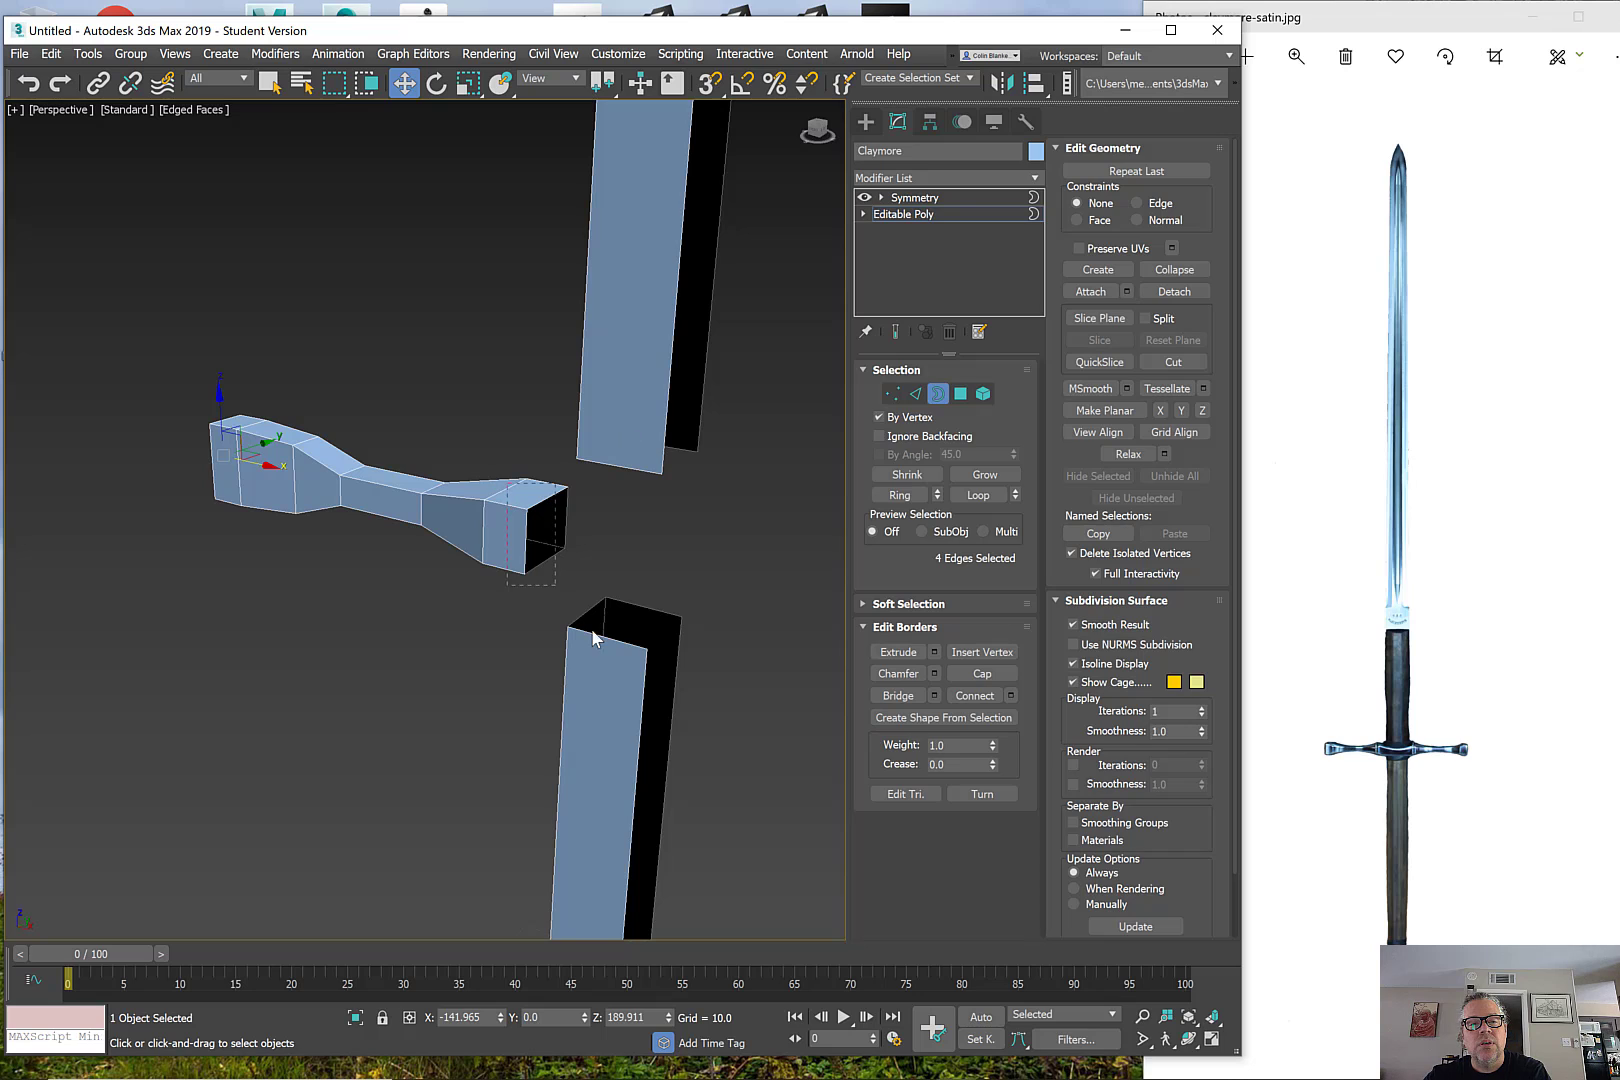
alt+middle_drag(593, 638, 607, 557)
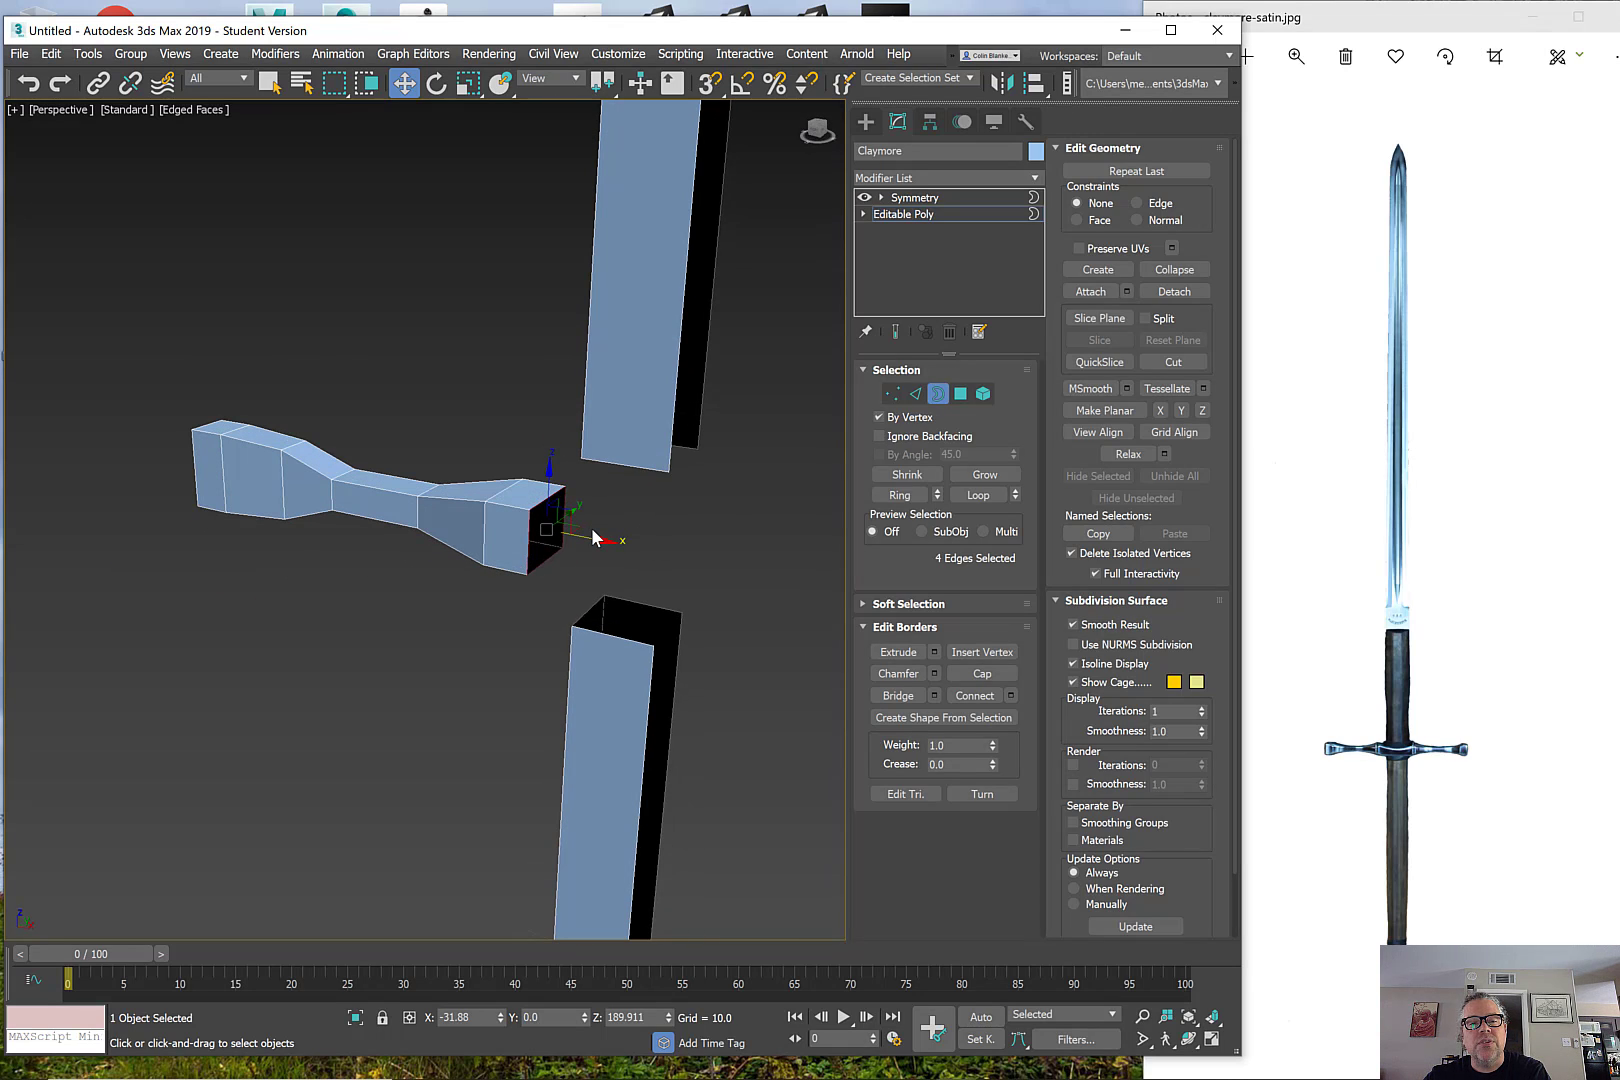
shift+drag(582, 538, 743, 571)
click(674, 438)
Step: Select the edges of the crossguard arm and examine its extended inner section between blade and handle from both sides
alt+middle_drag(620, 636, 507, 512)
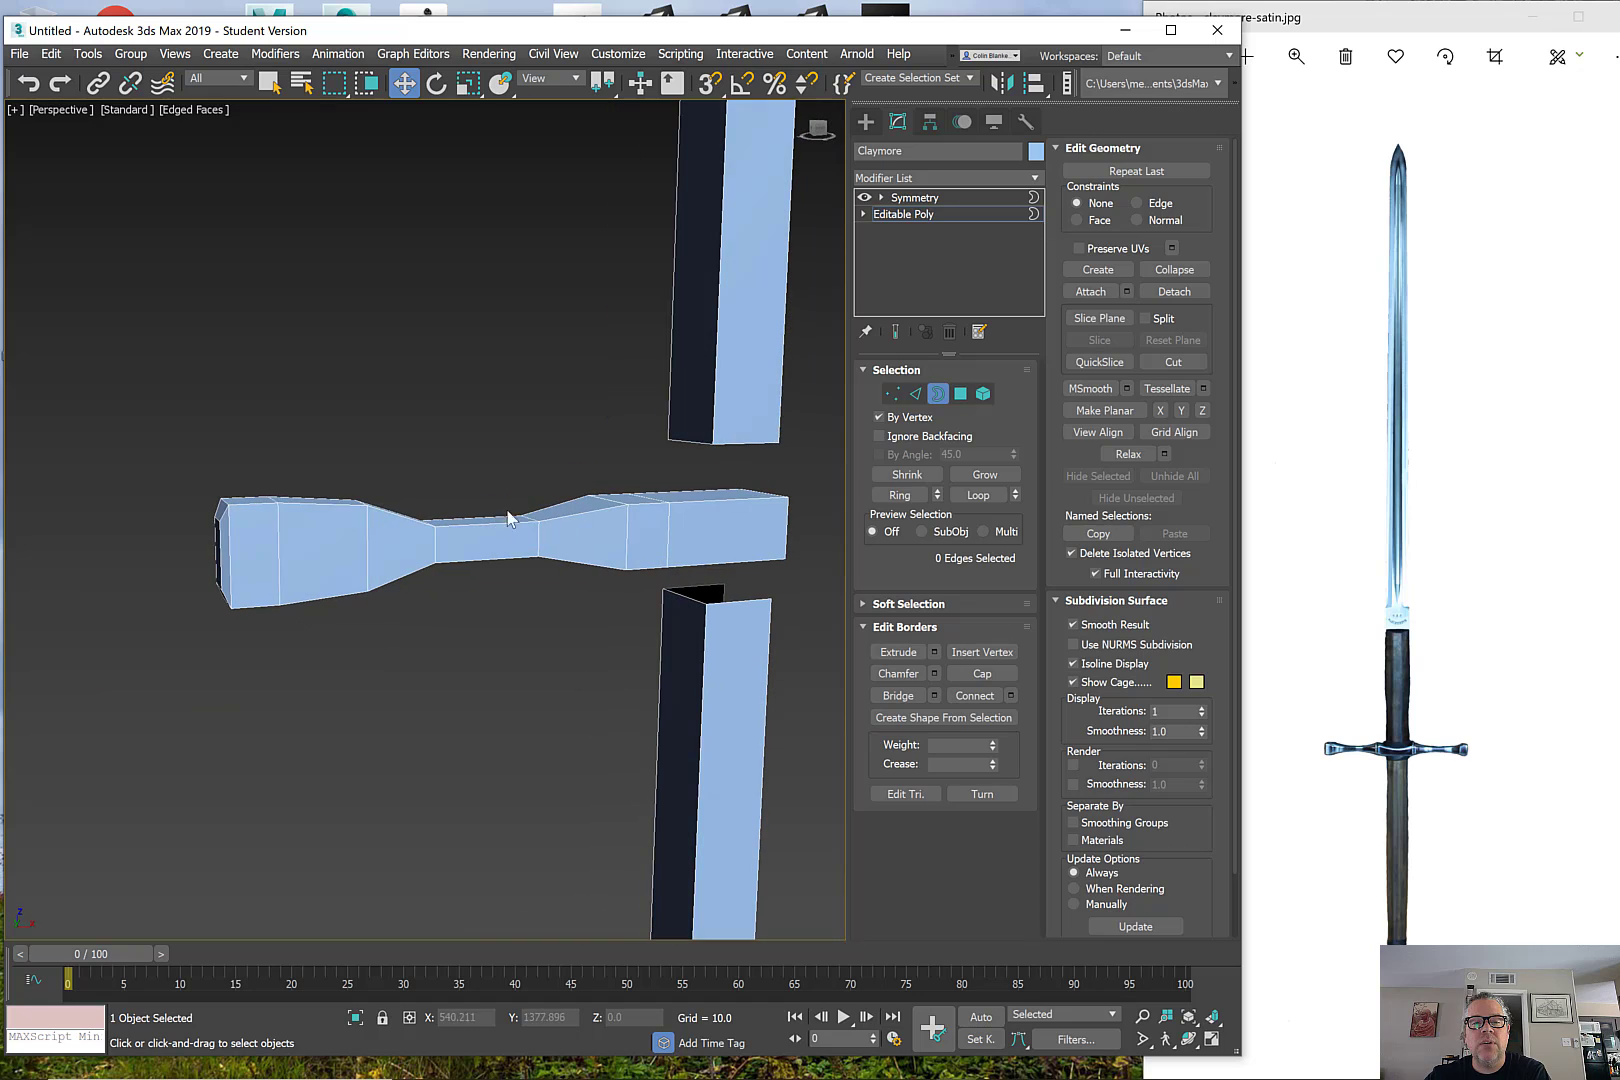
click(960, 393)
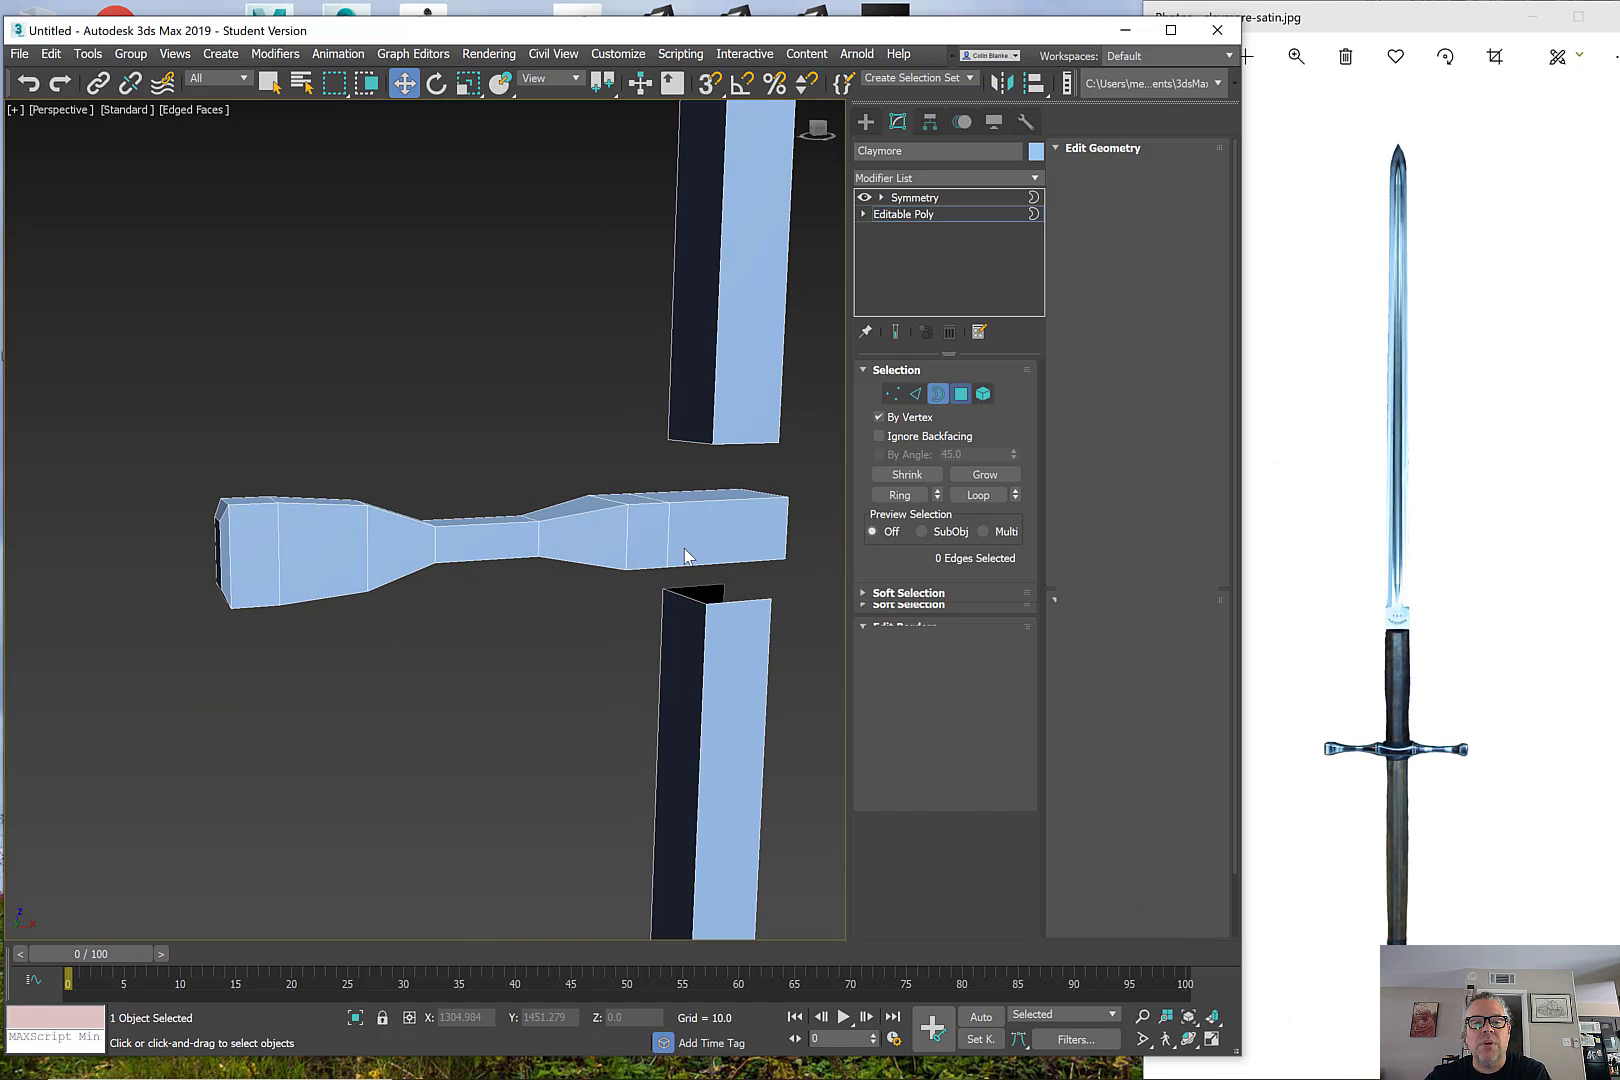
alt+middle_drag(683, 548, 570, 525)
key(2)
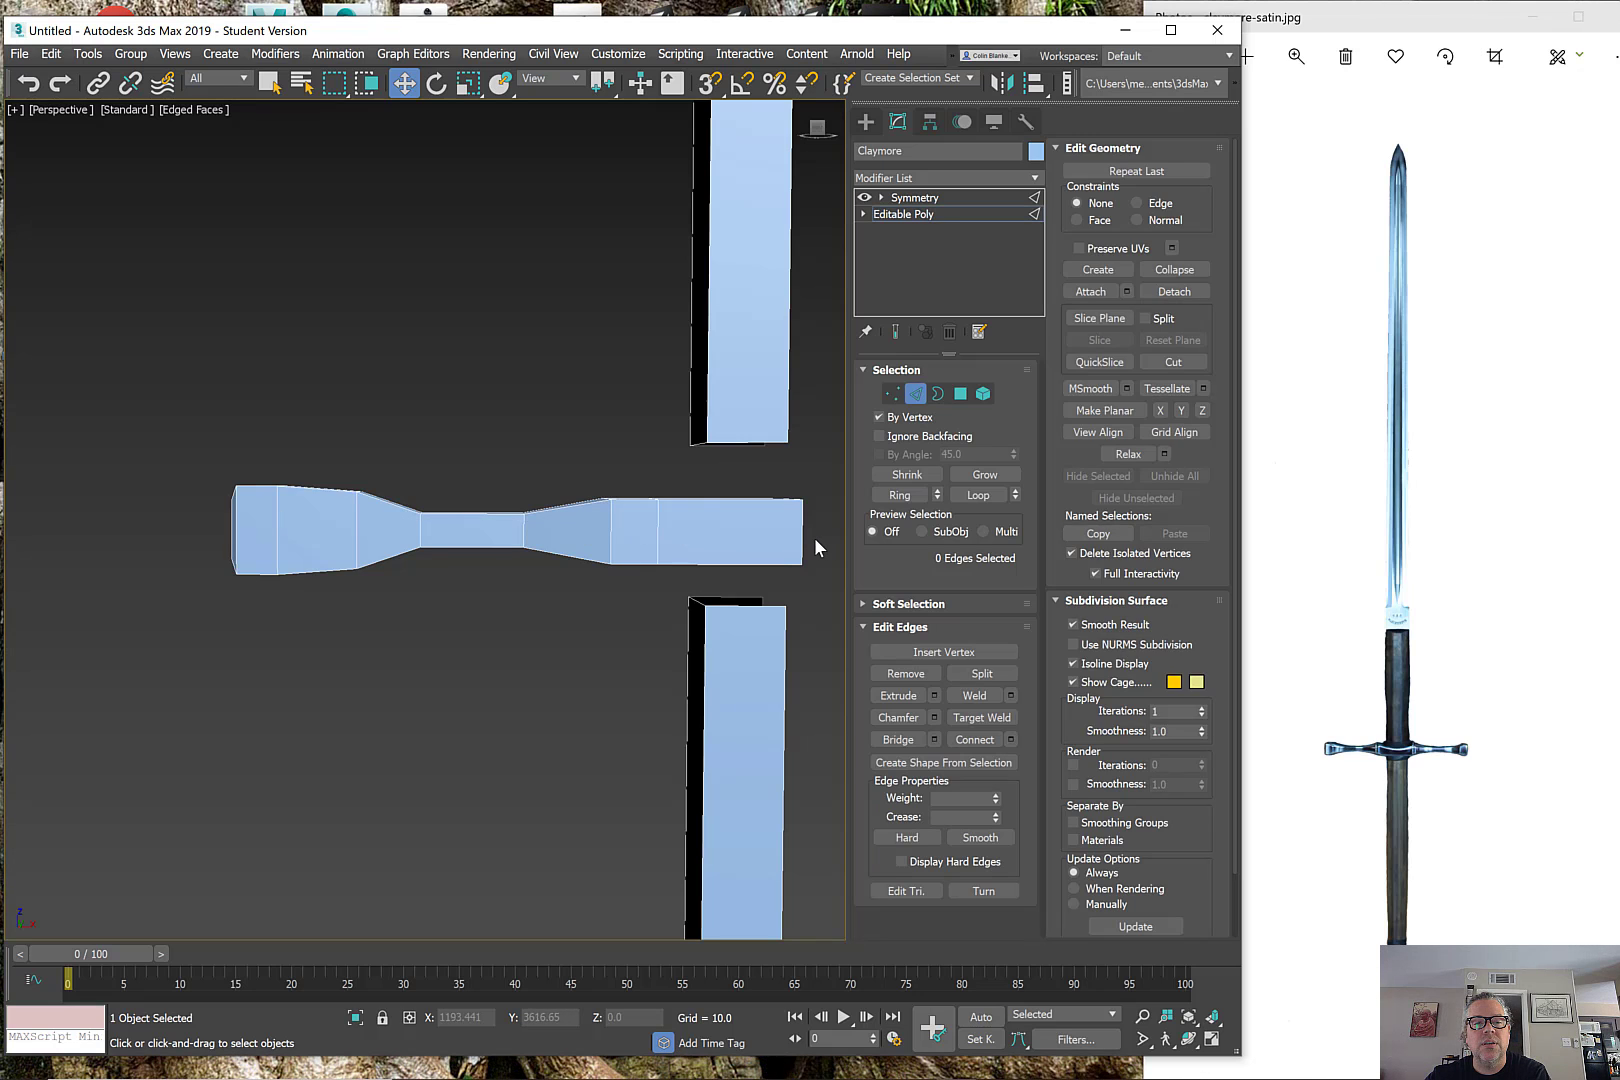
middle_drag(814, 537, 332, 511)
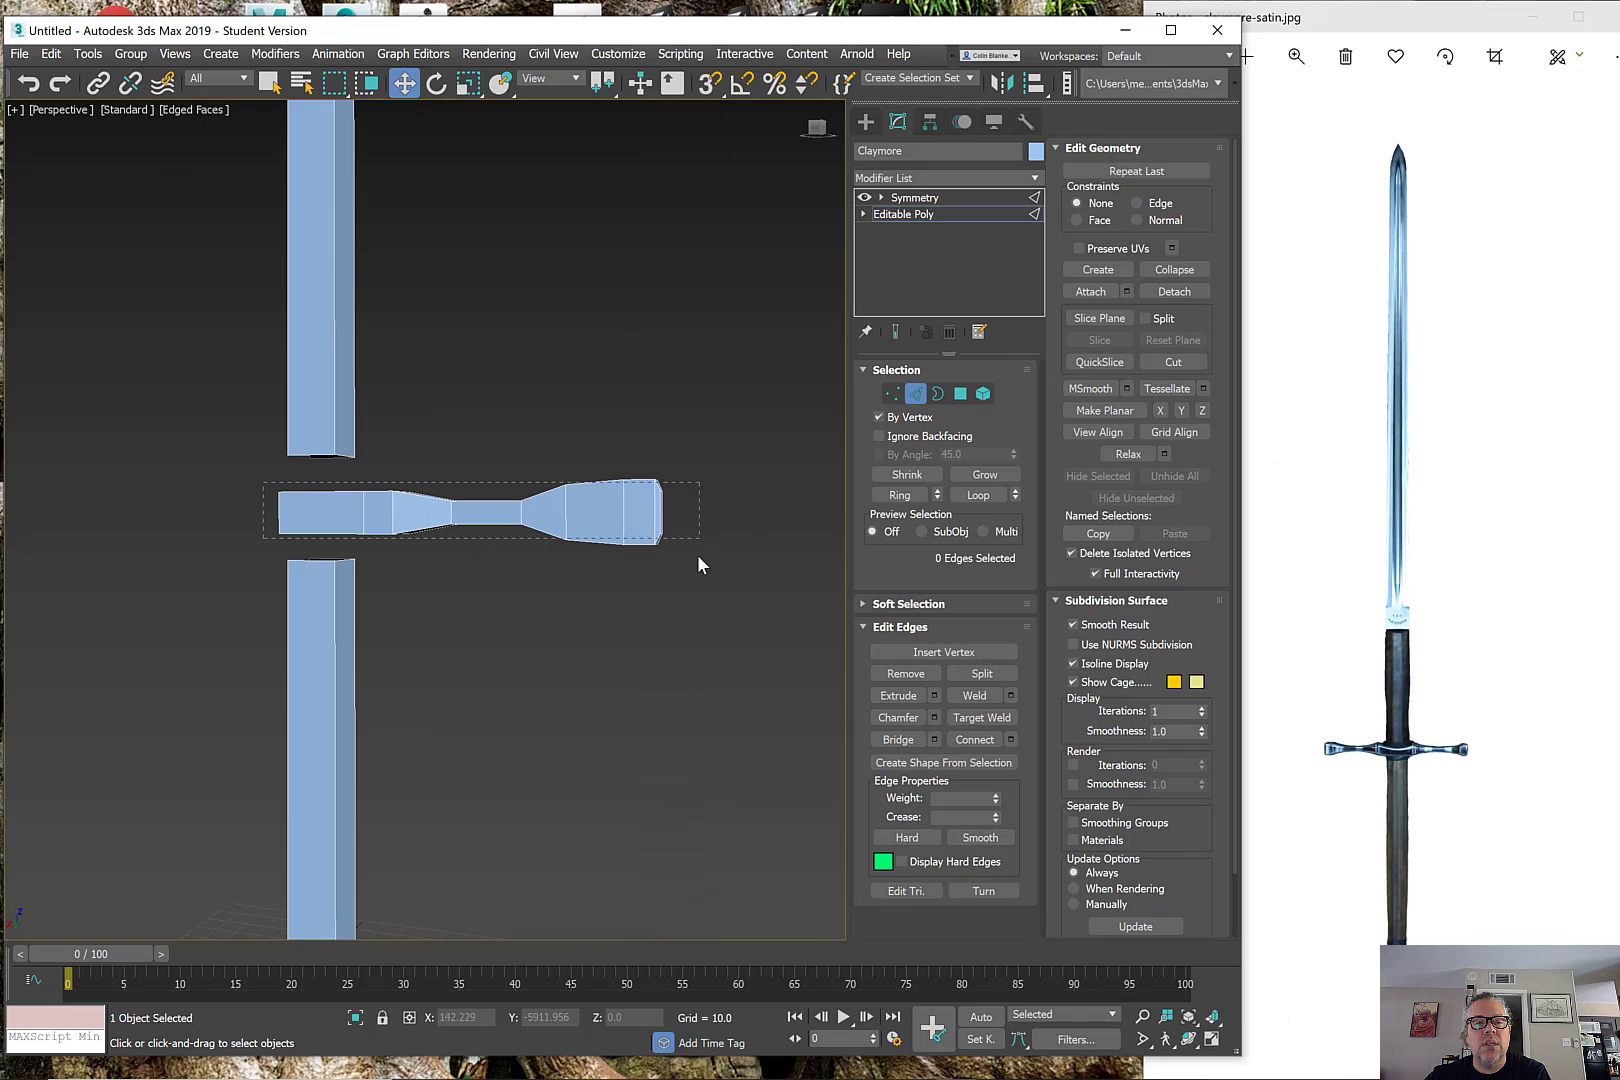
key(ctrl+a)
key(z)
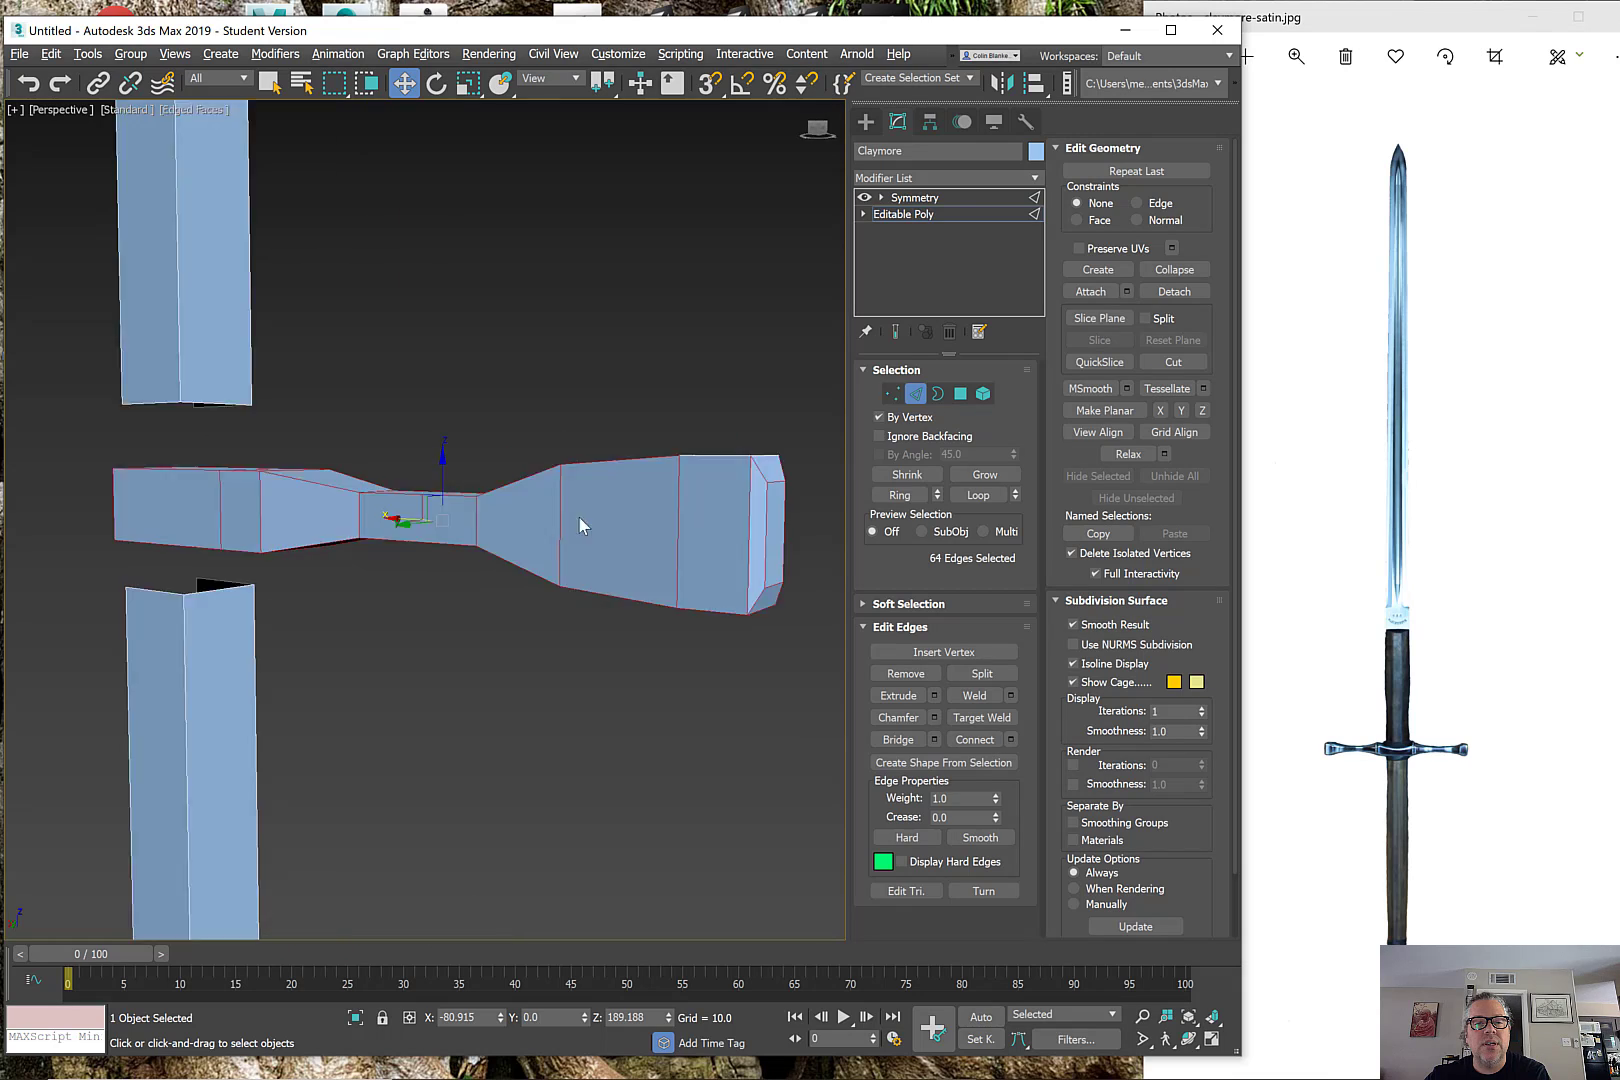
alt+middle_drag(578, 516, 616, 506)
Step: Clear the edge selection and check the crossguard's fit between blade and handle in the Front view and a wider perspective view
key(alt+w)
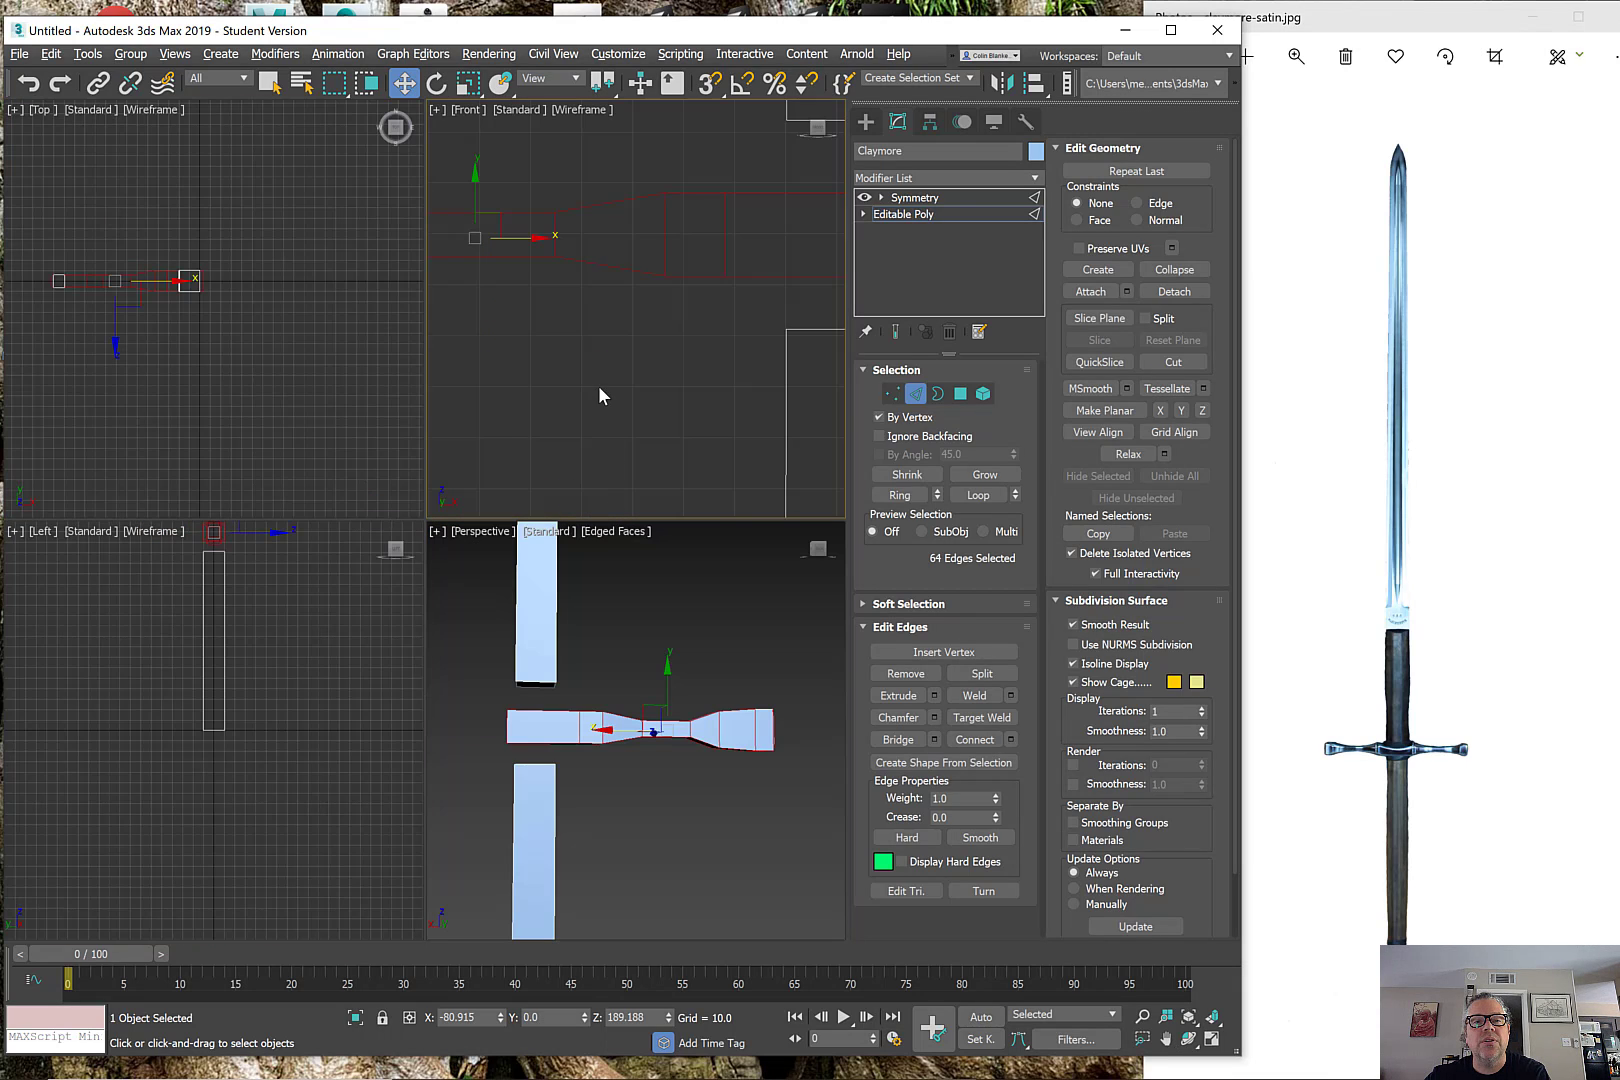
key(alt+w)
click(115, 508)
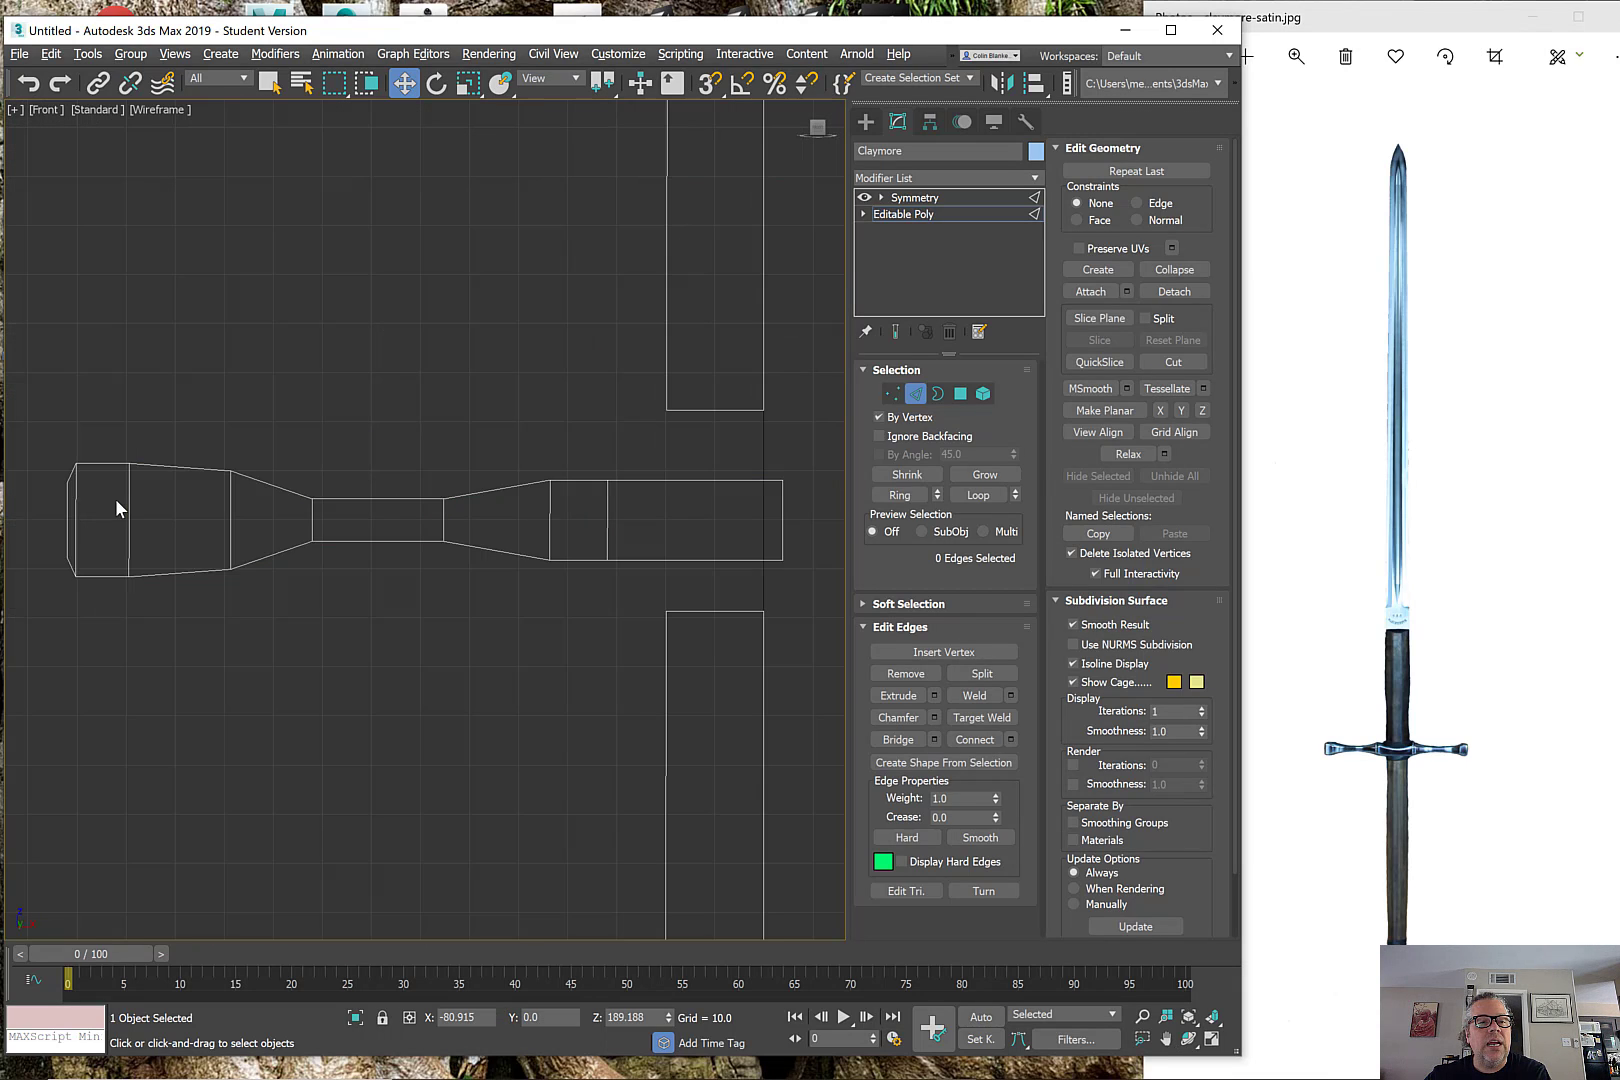
drag(55, 500, 265, 515)
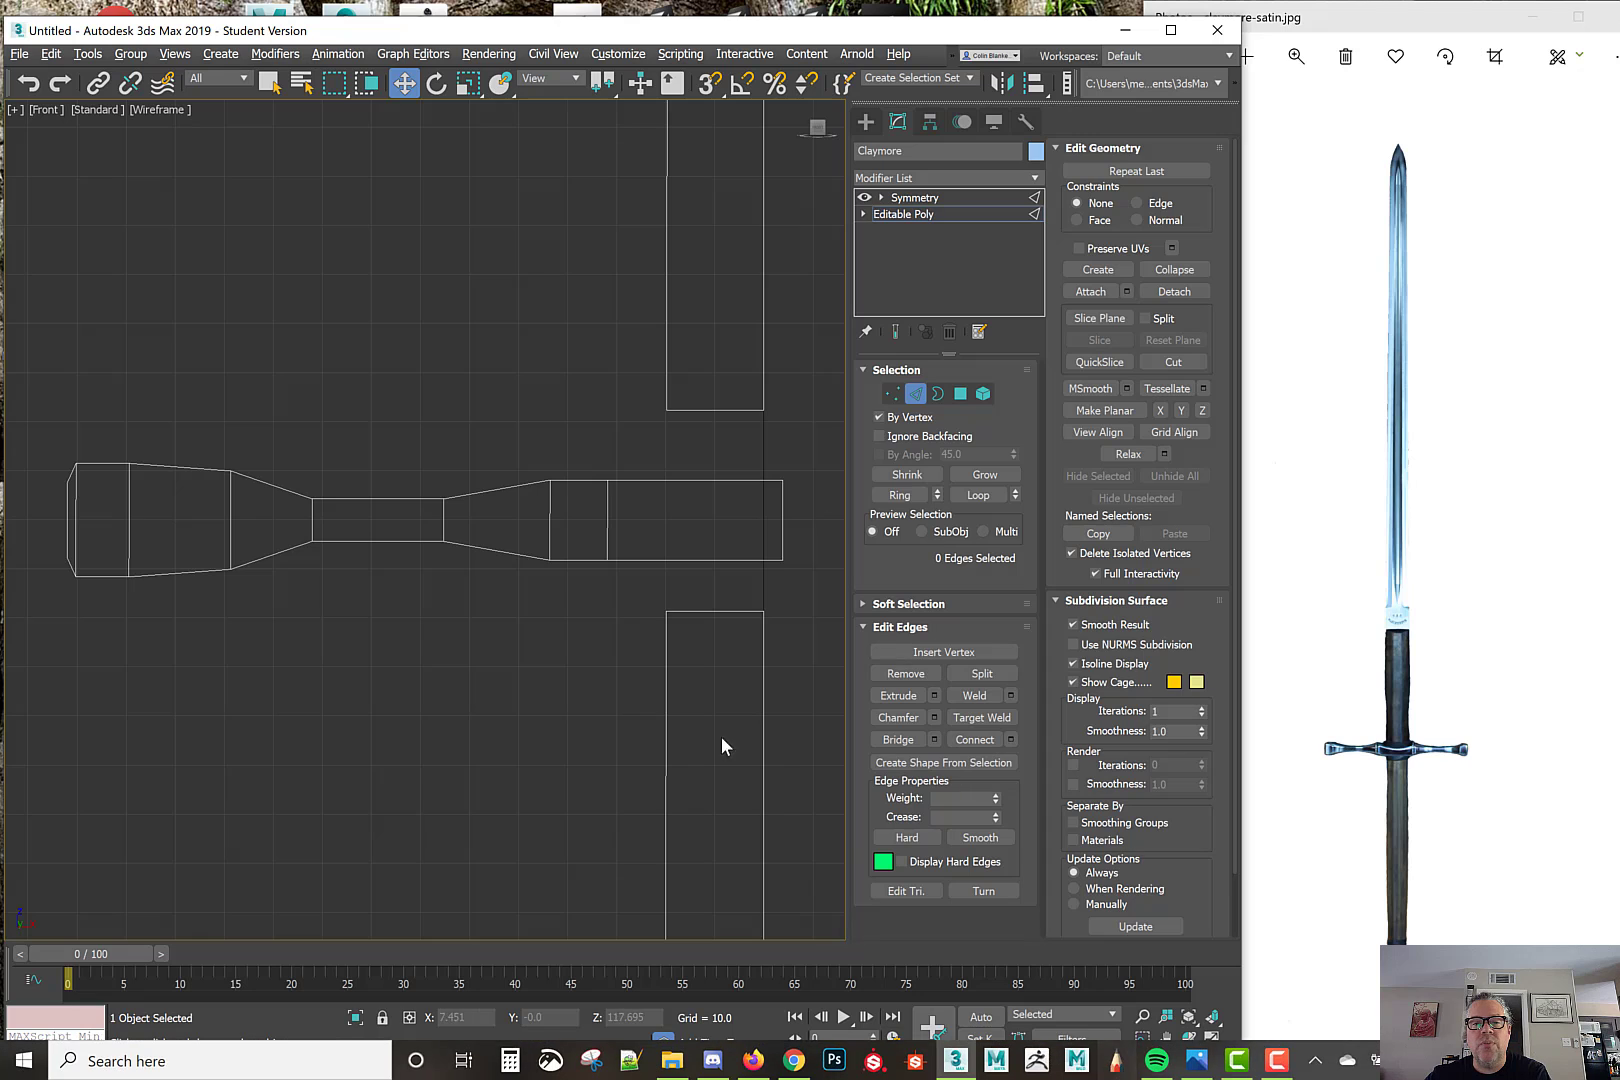
scroll(640, 555, down, 5)
key(alt+w)
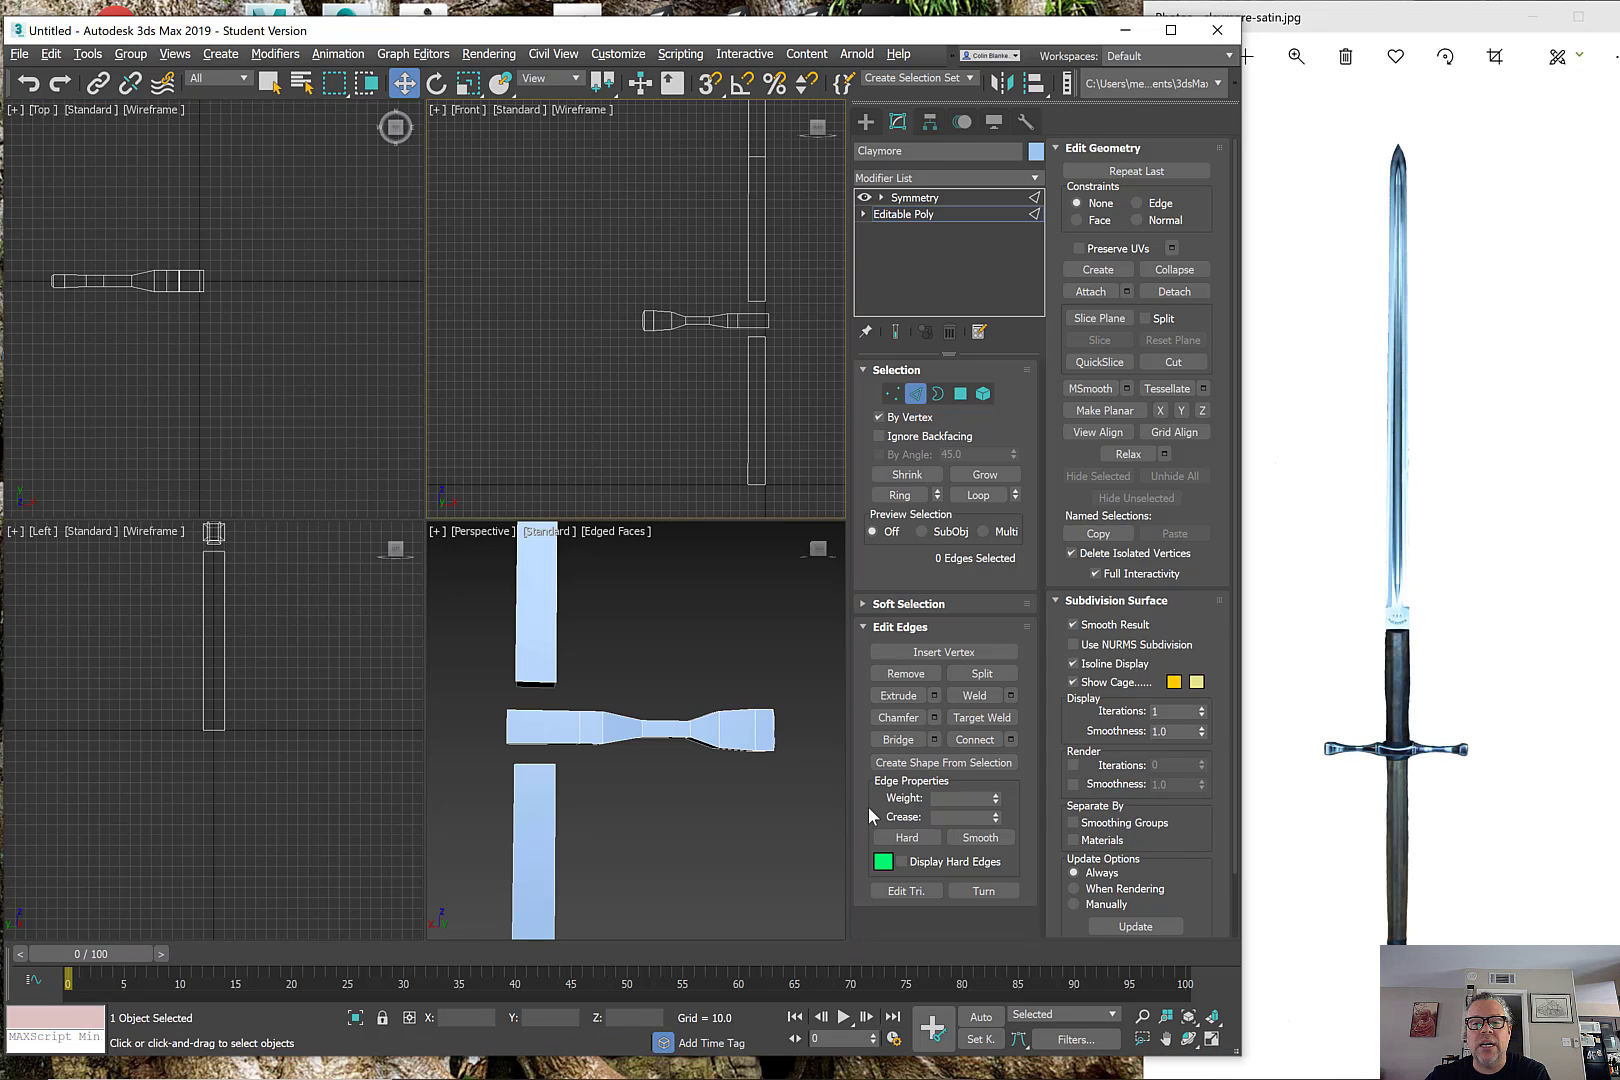
alt+middle_drag(759, 686, 576, 782)
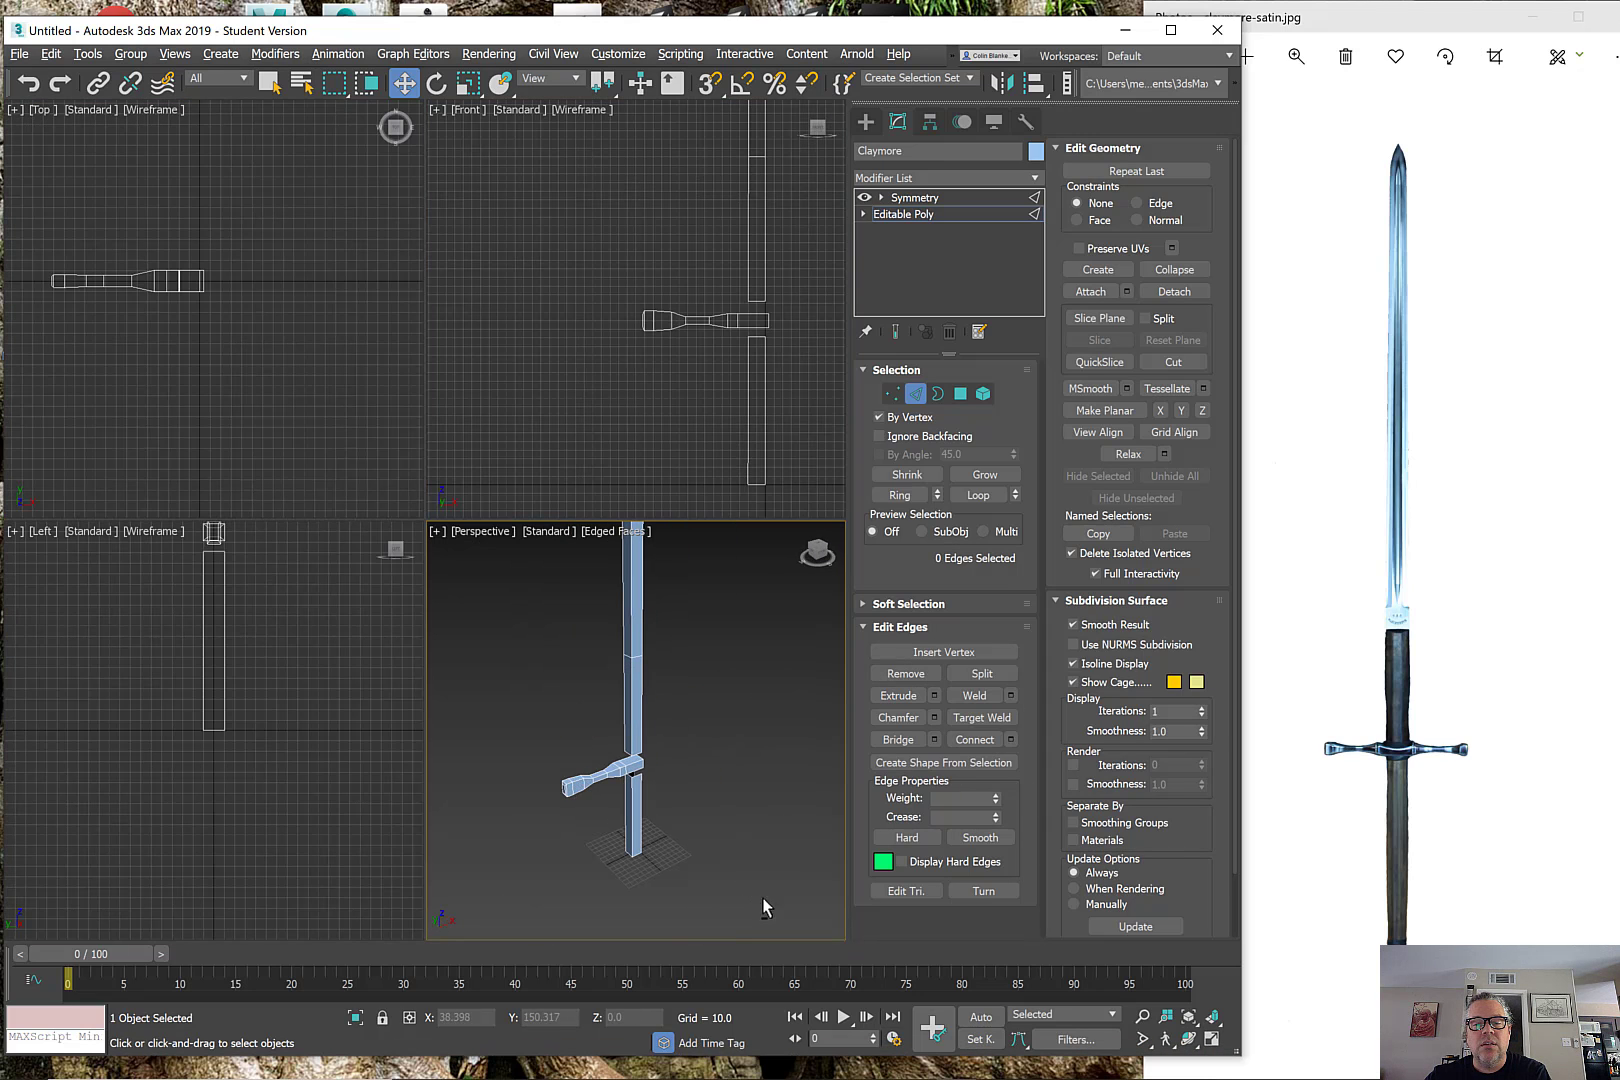
key(alt+w)
click(1277, 1060)
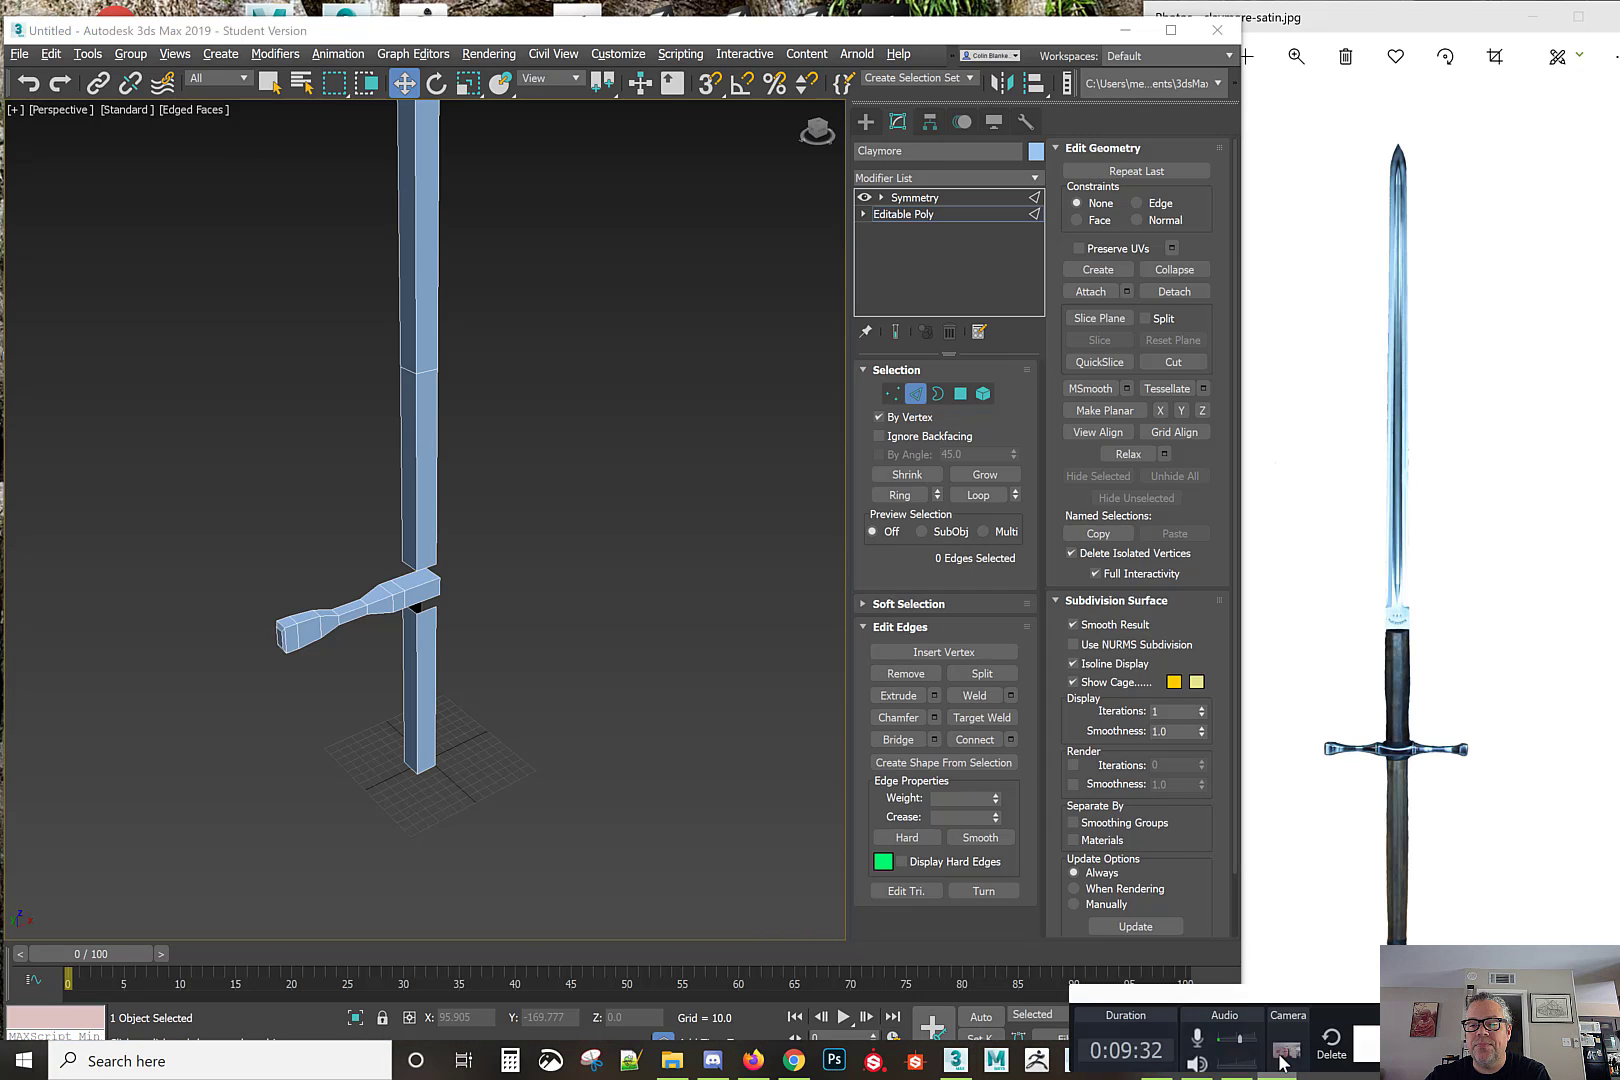